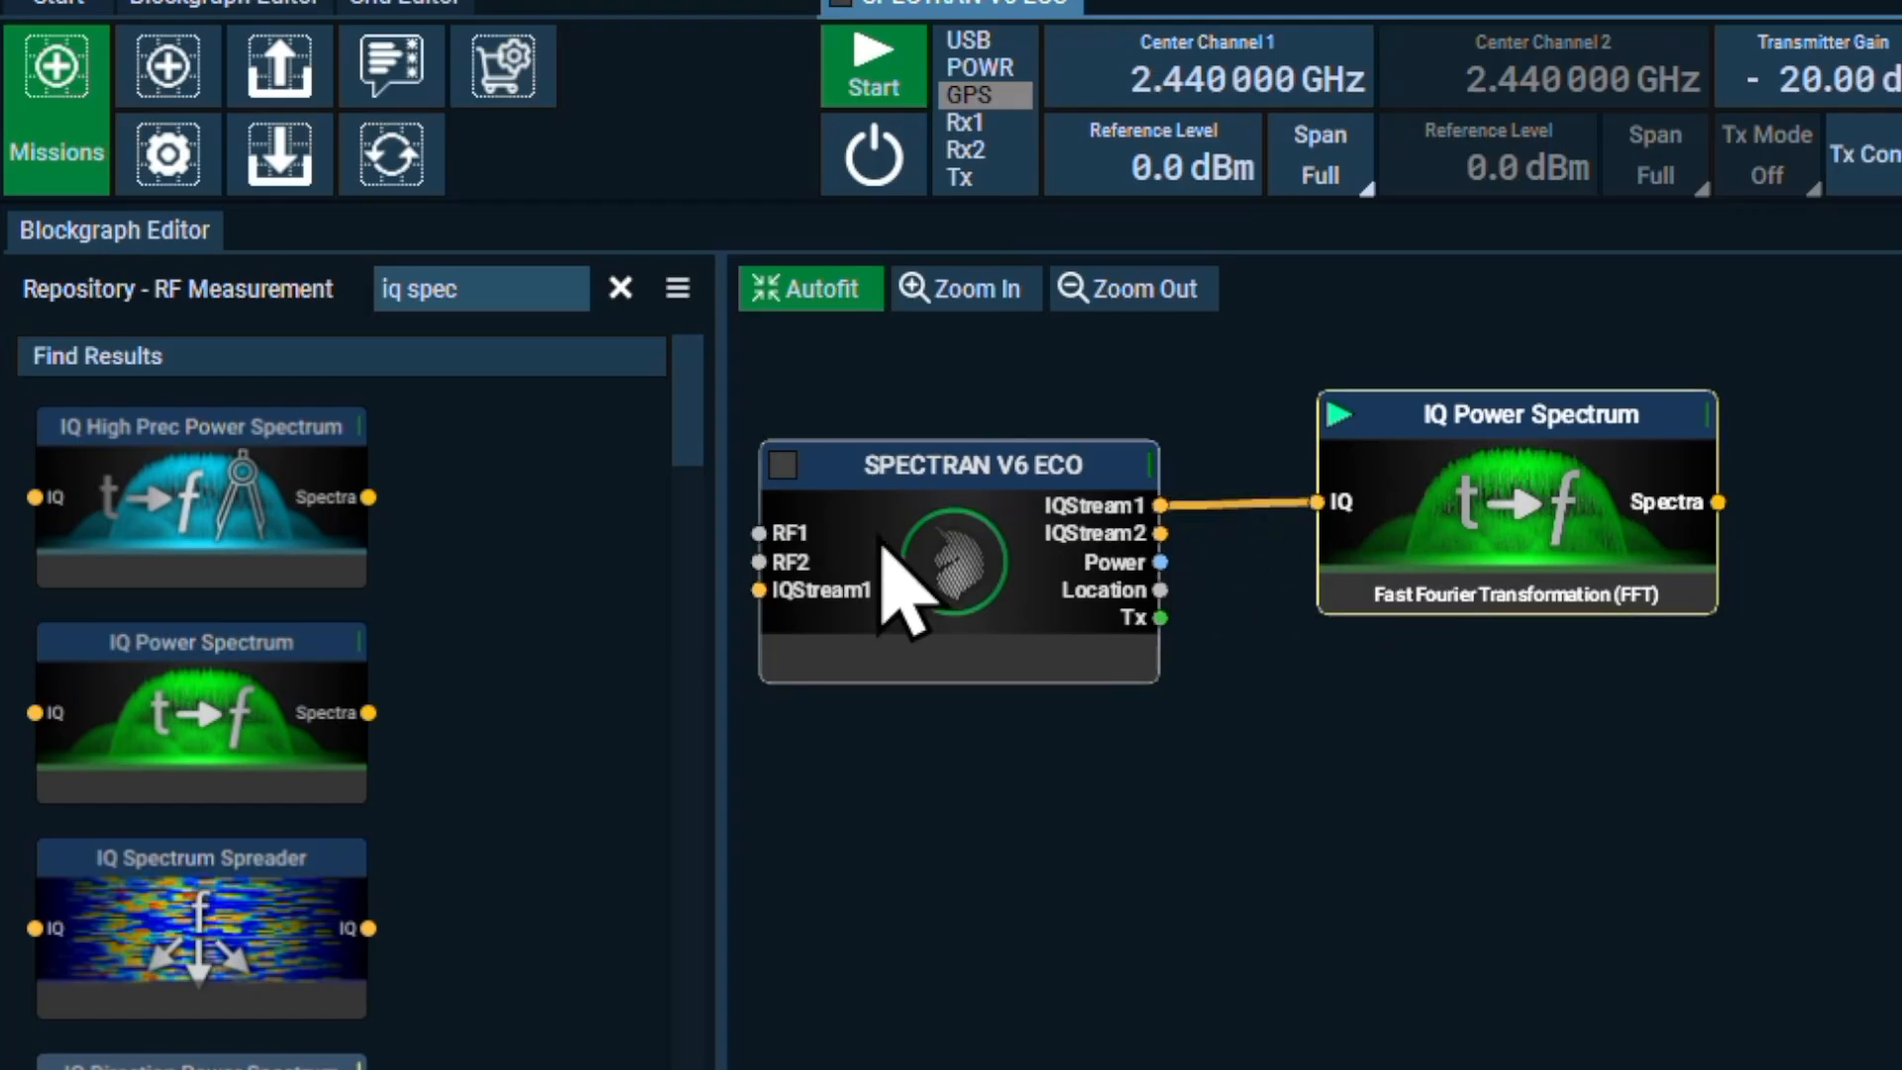
Find the Spectrum block by searching the repository for "spectrum" and add it after the IQ Power Spectrum block
{"action": "type", "text": "spectru"}
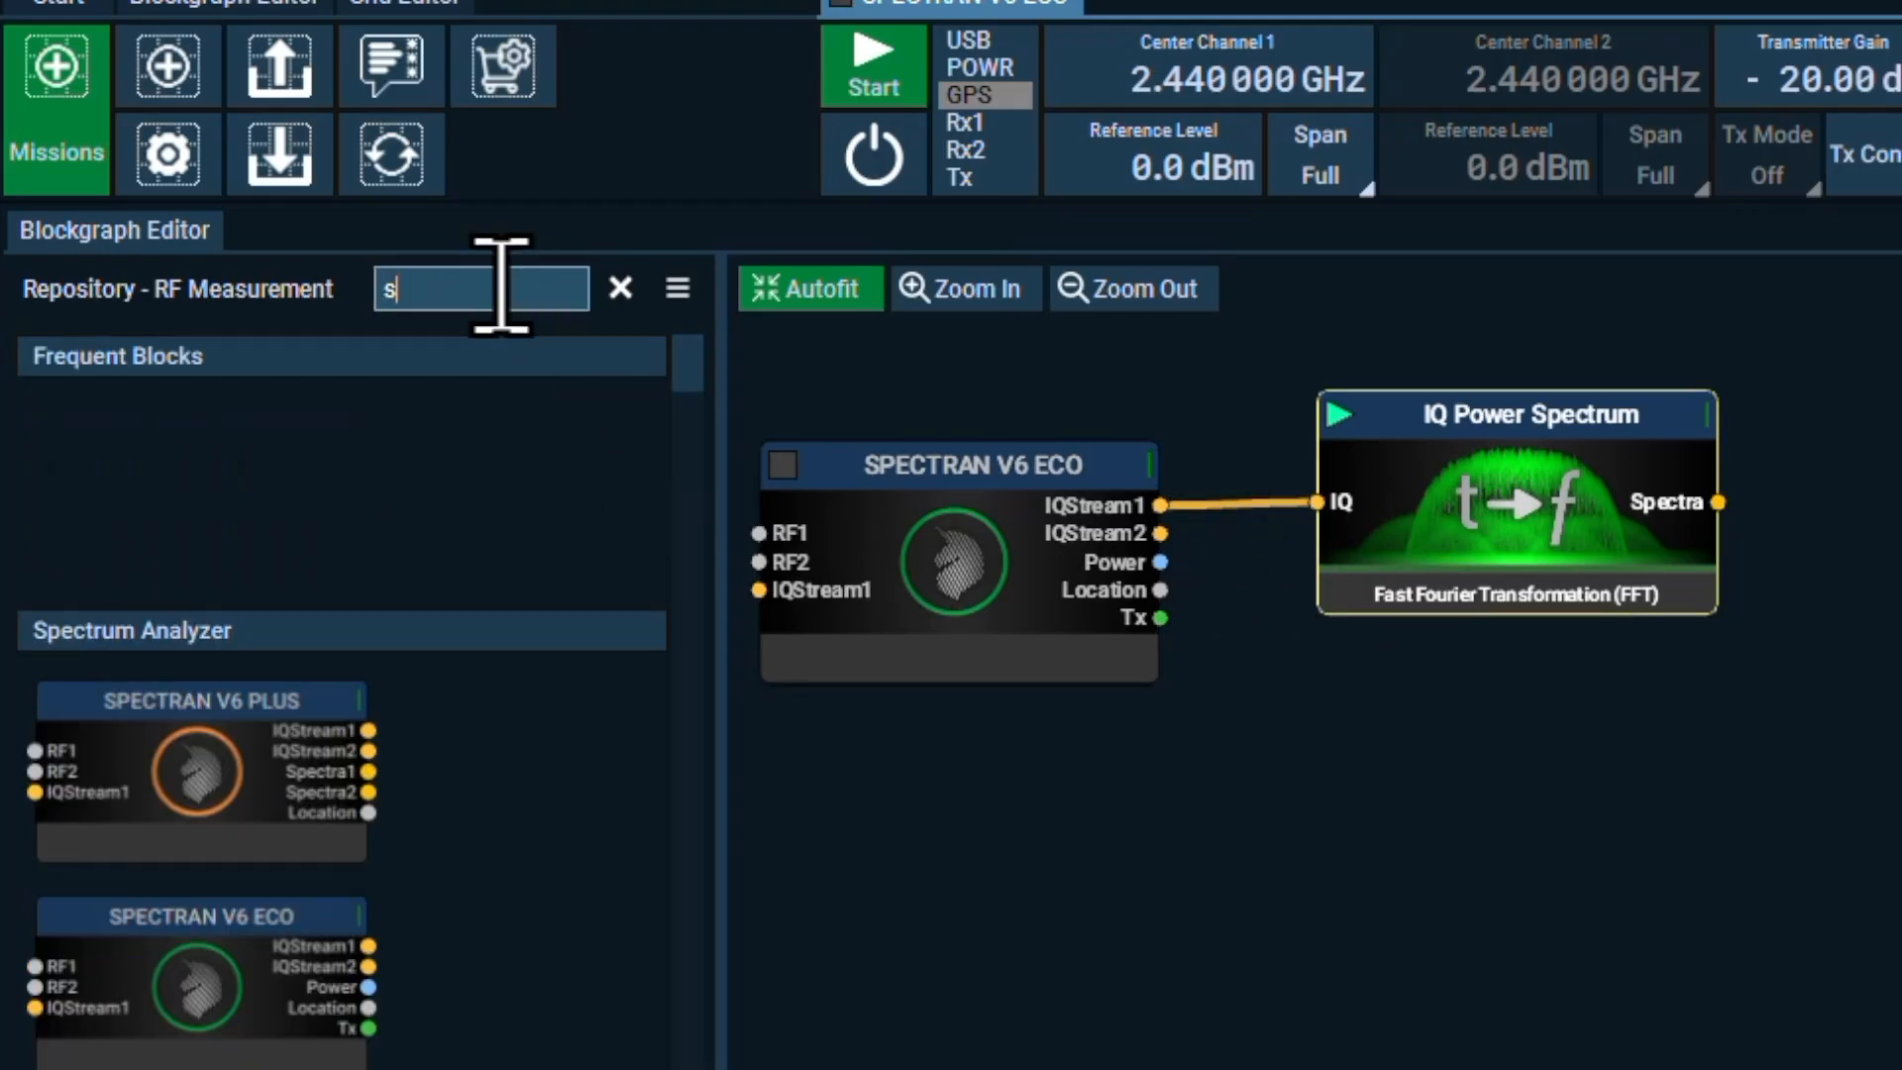
{"action": "type", "text": "m"}
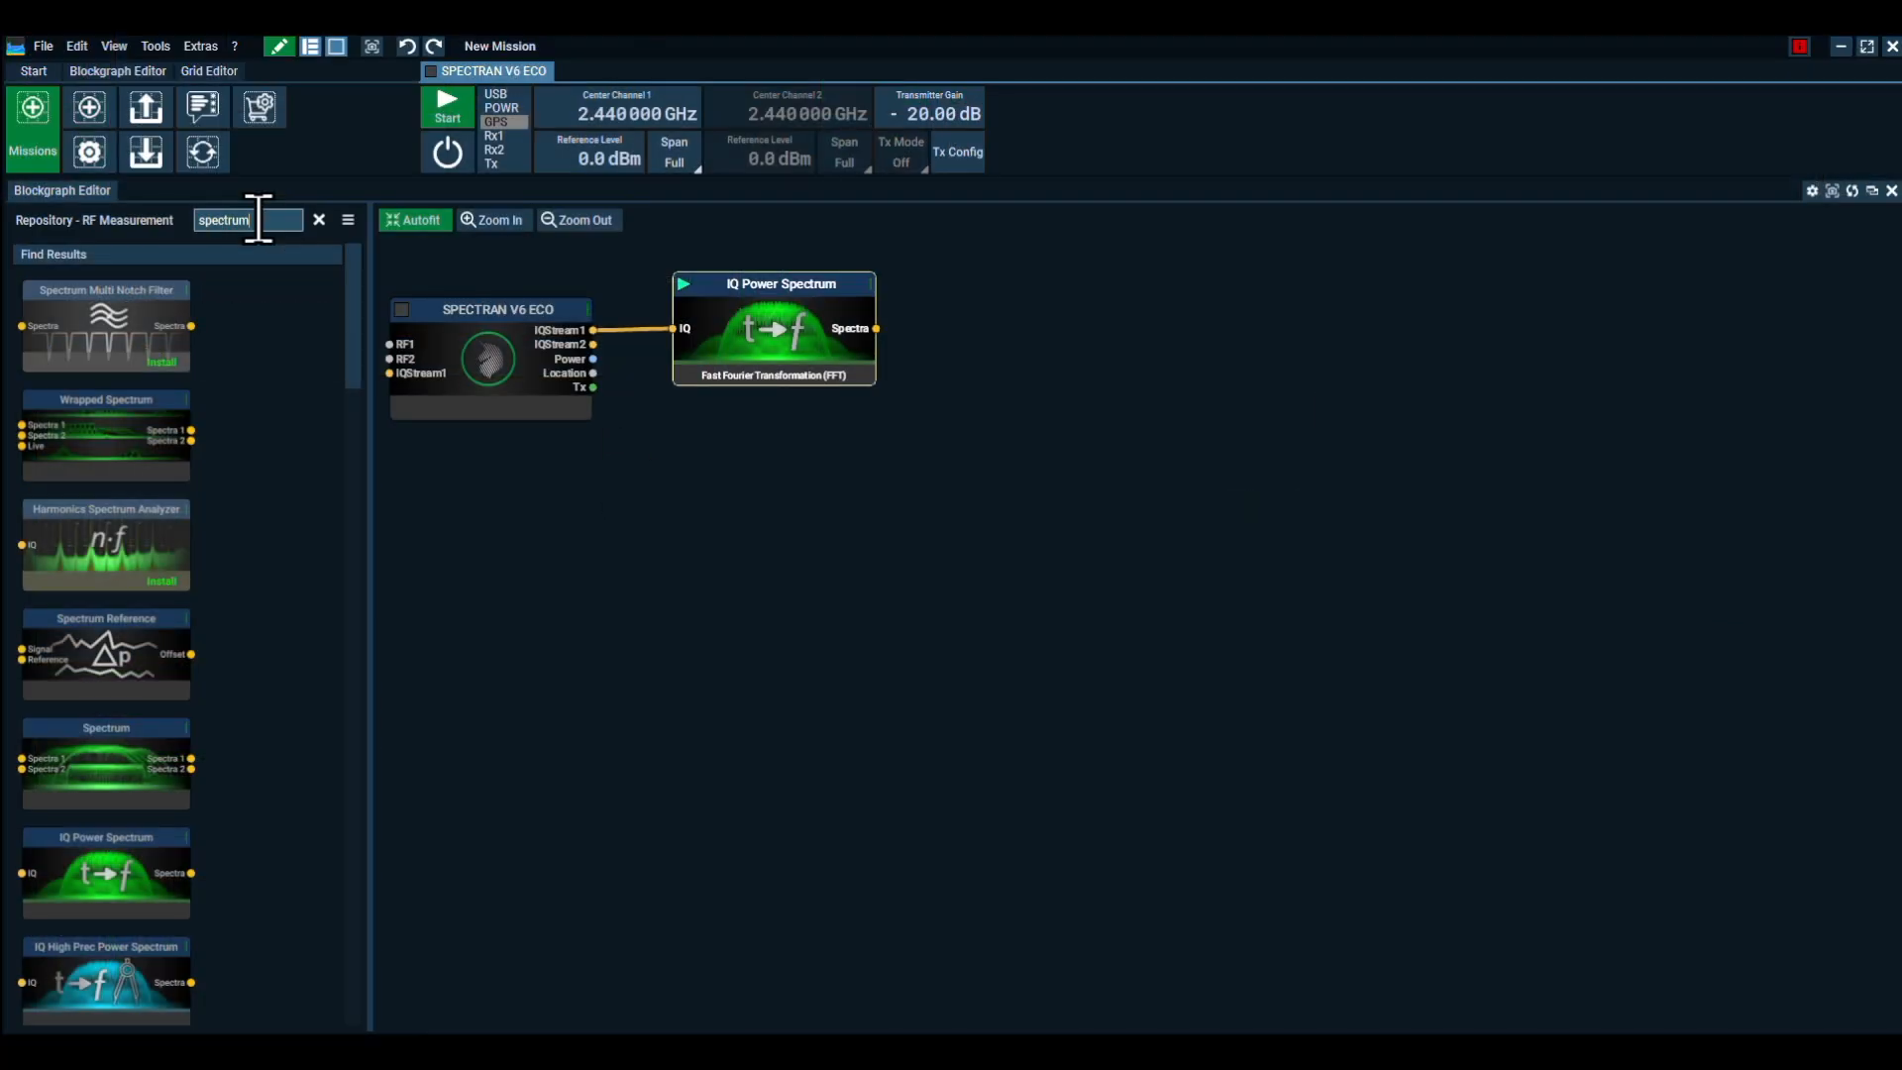
{"action": "double_click", "coordinate": [99, 756]}
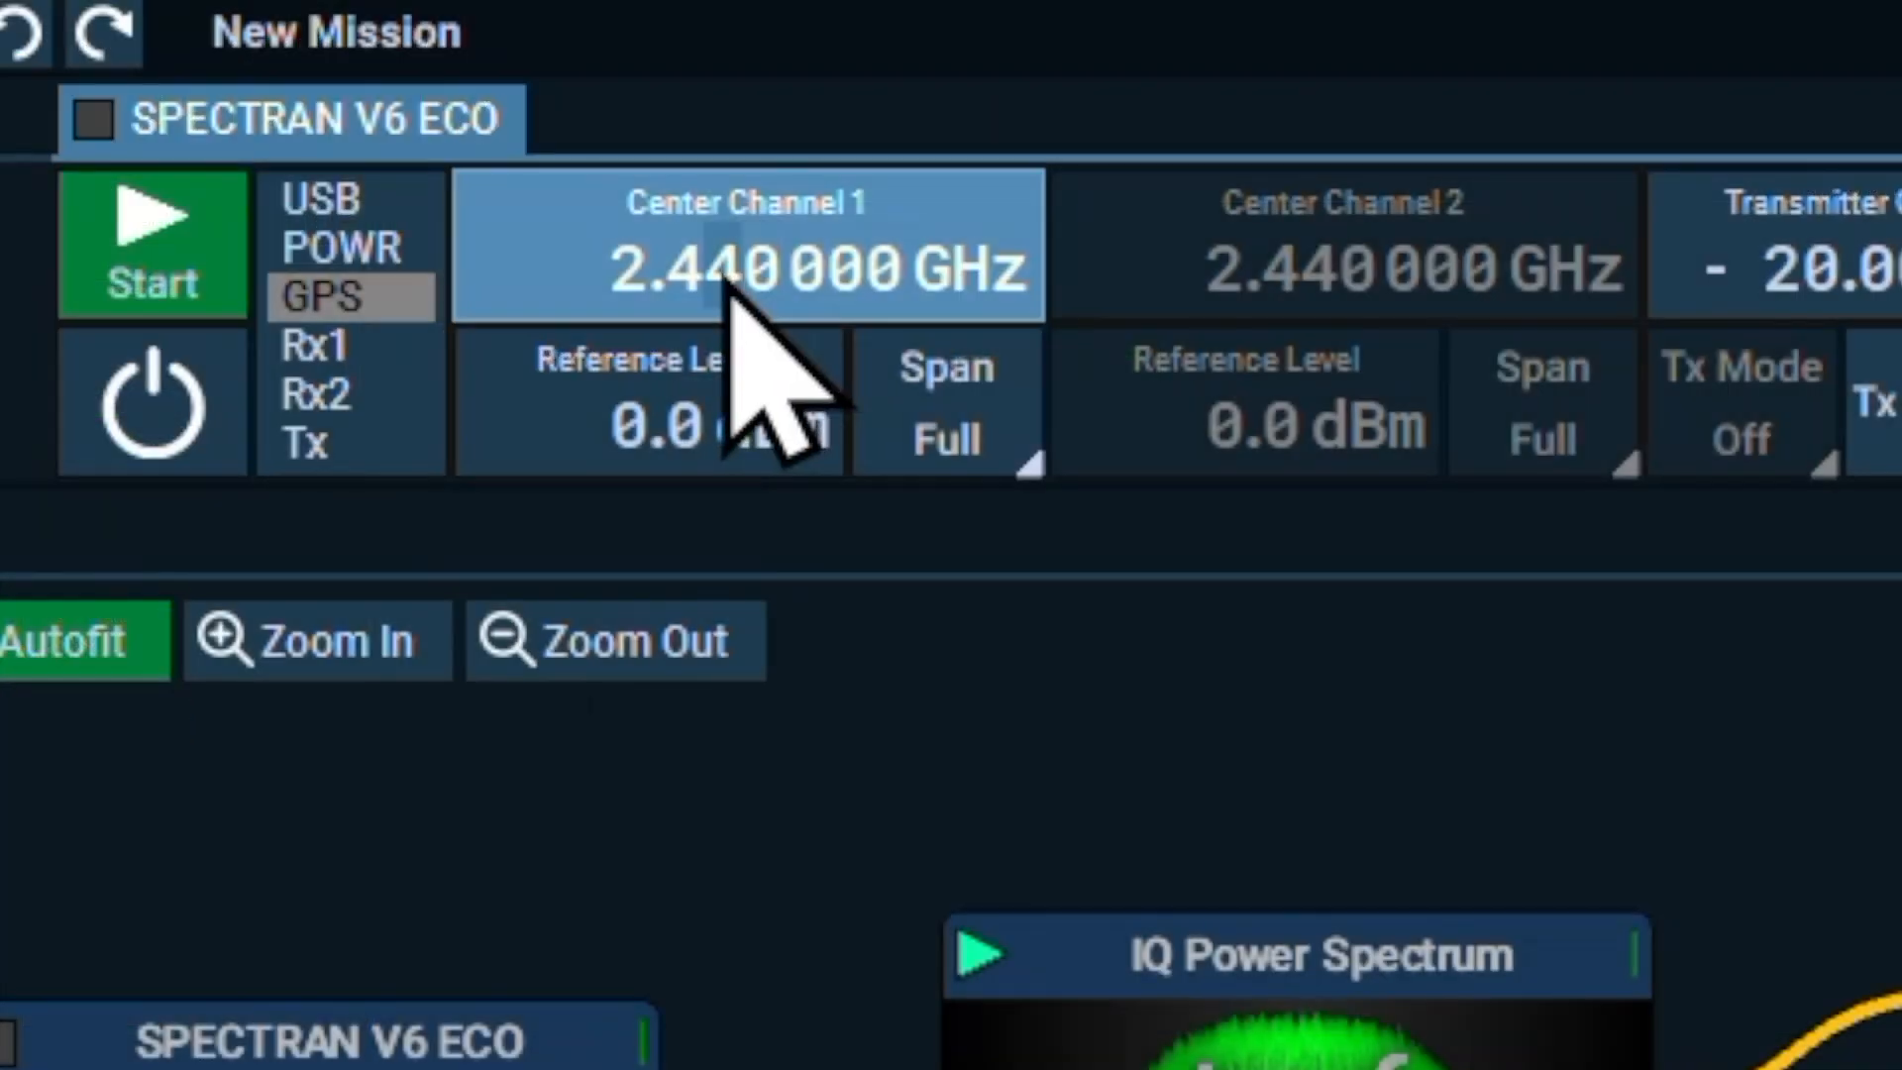
Set the center frequency of Channel 1 to 1 GHz
{"action": "left_click", "coordinate": [614, 119]}
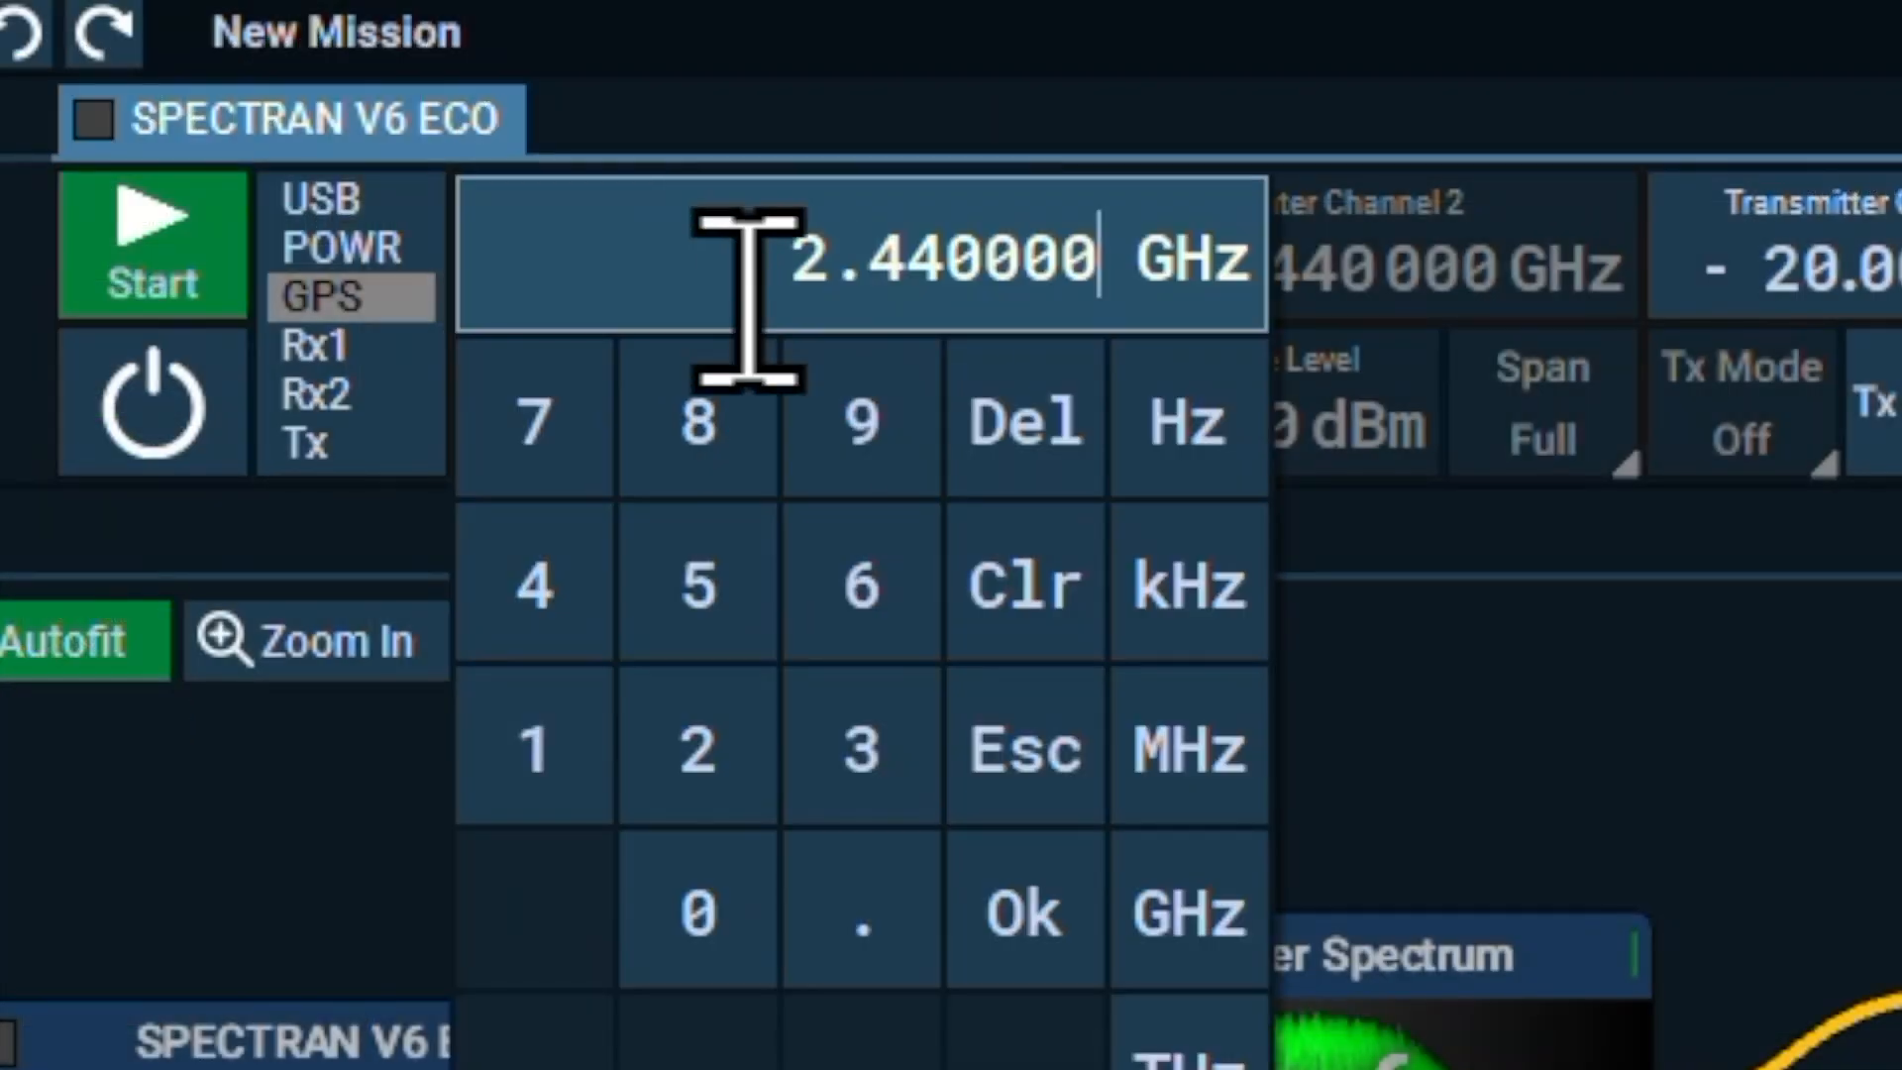
{"action": "left_click", "coordinate": [1030, 654]}
{"action": "left_click", "coordinate": [555, 758]}
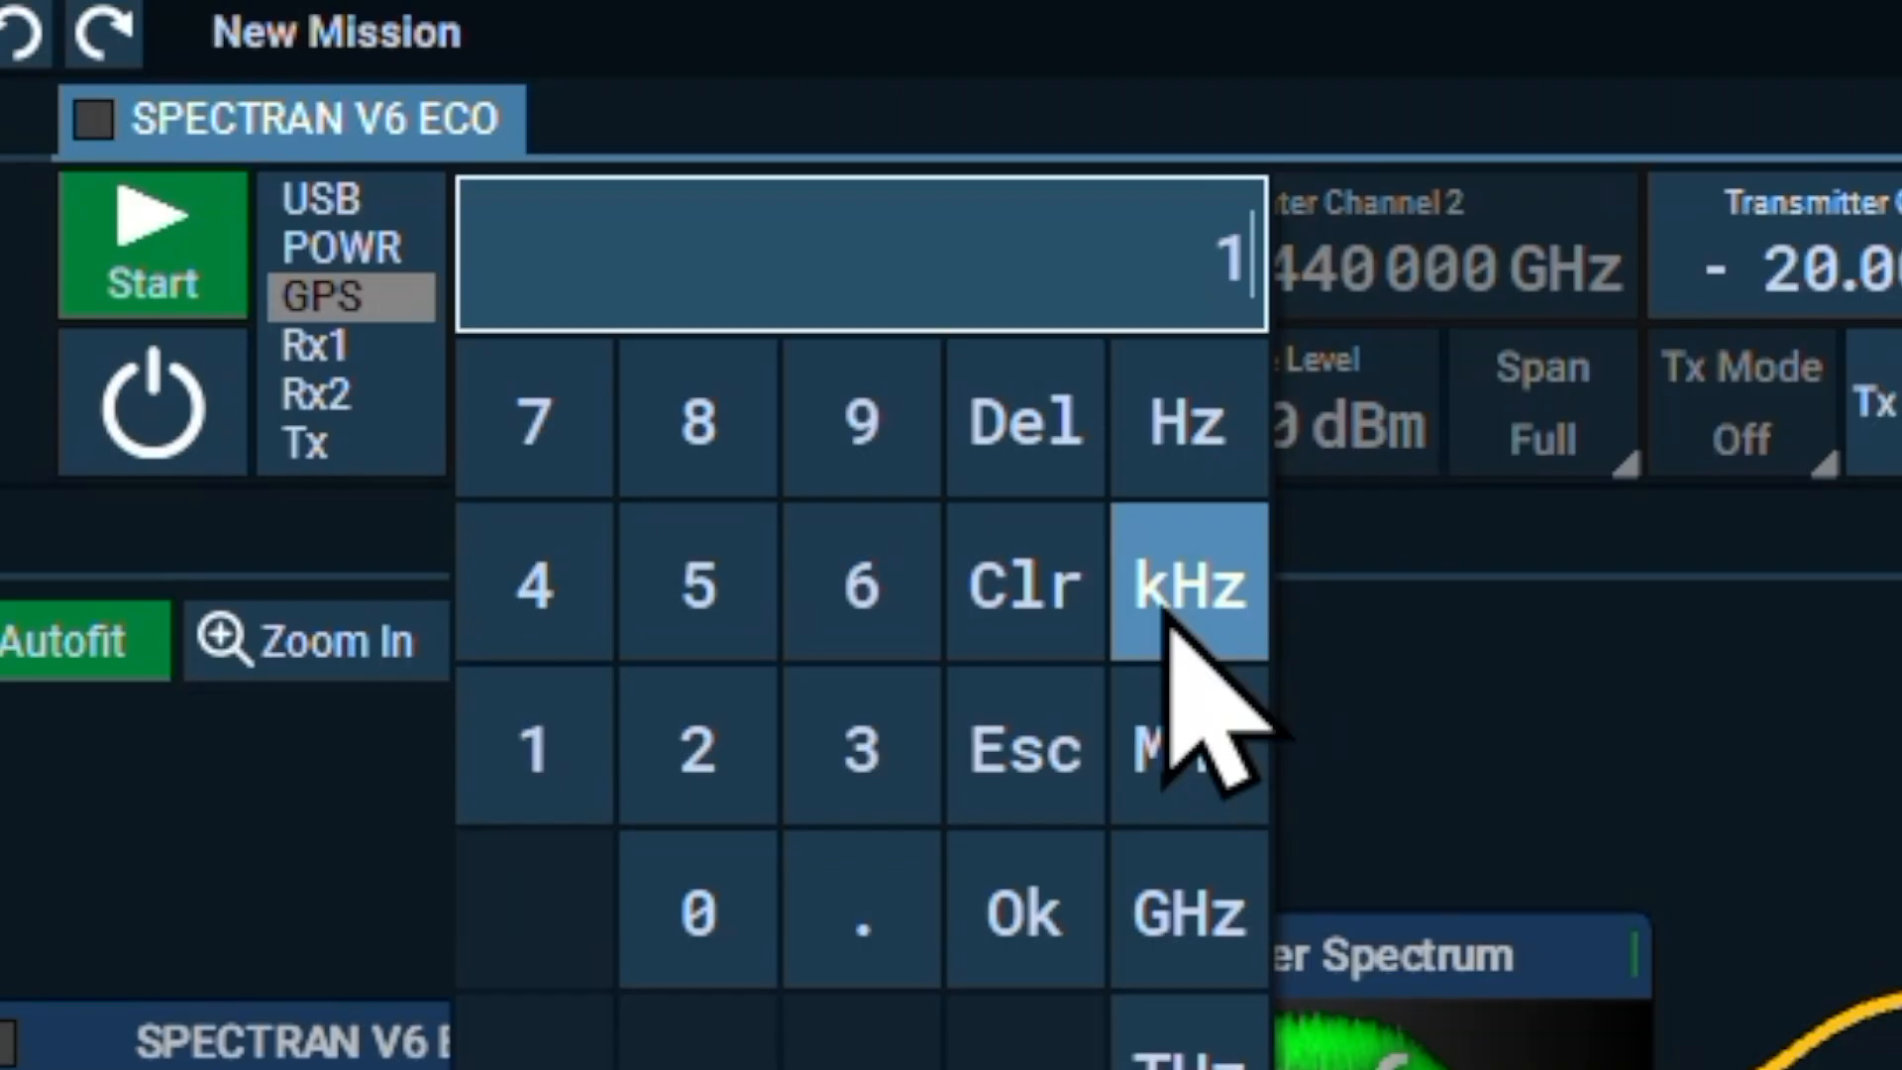
{"action": "left_click", "coordinate": [1189, 917]}
{"action": "left_click", "coordinate": [1049, 913]}
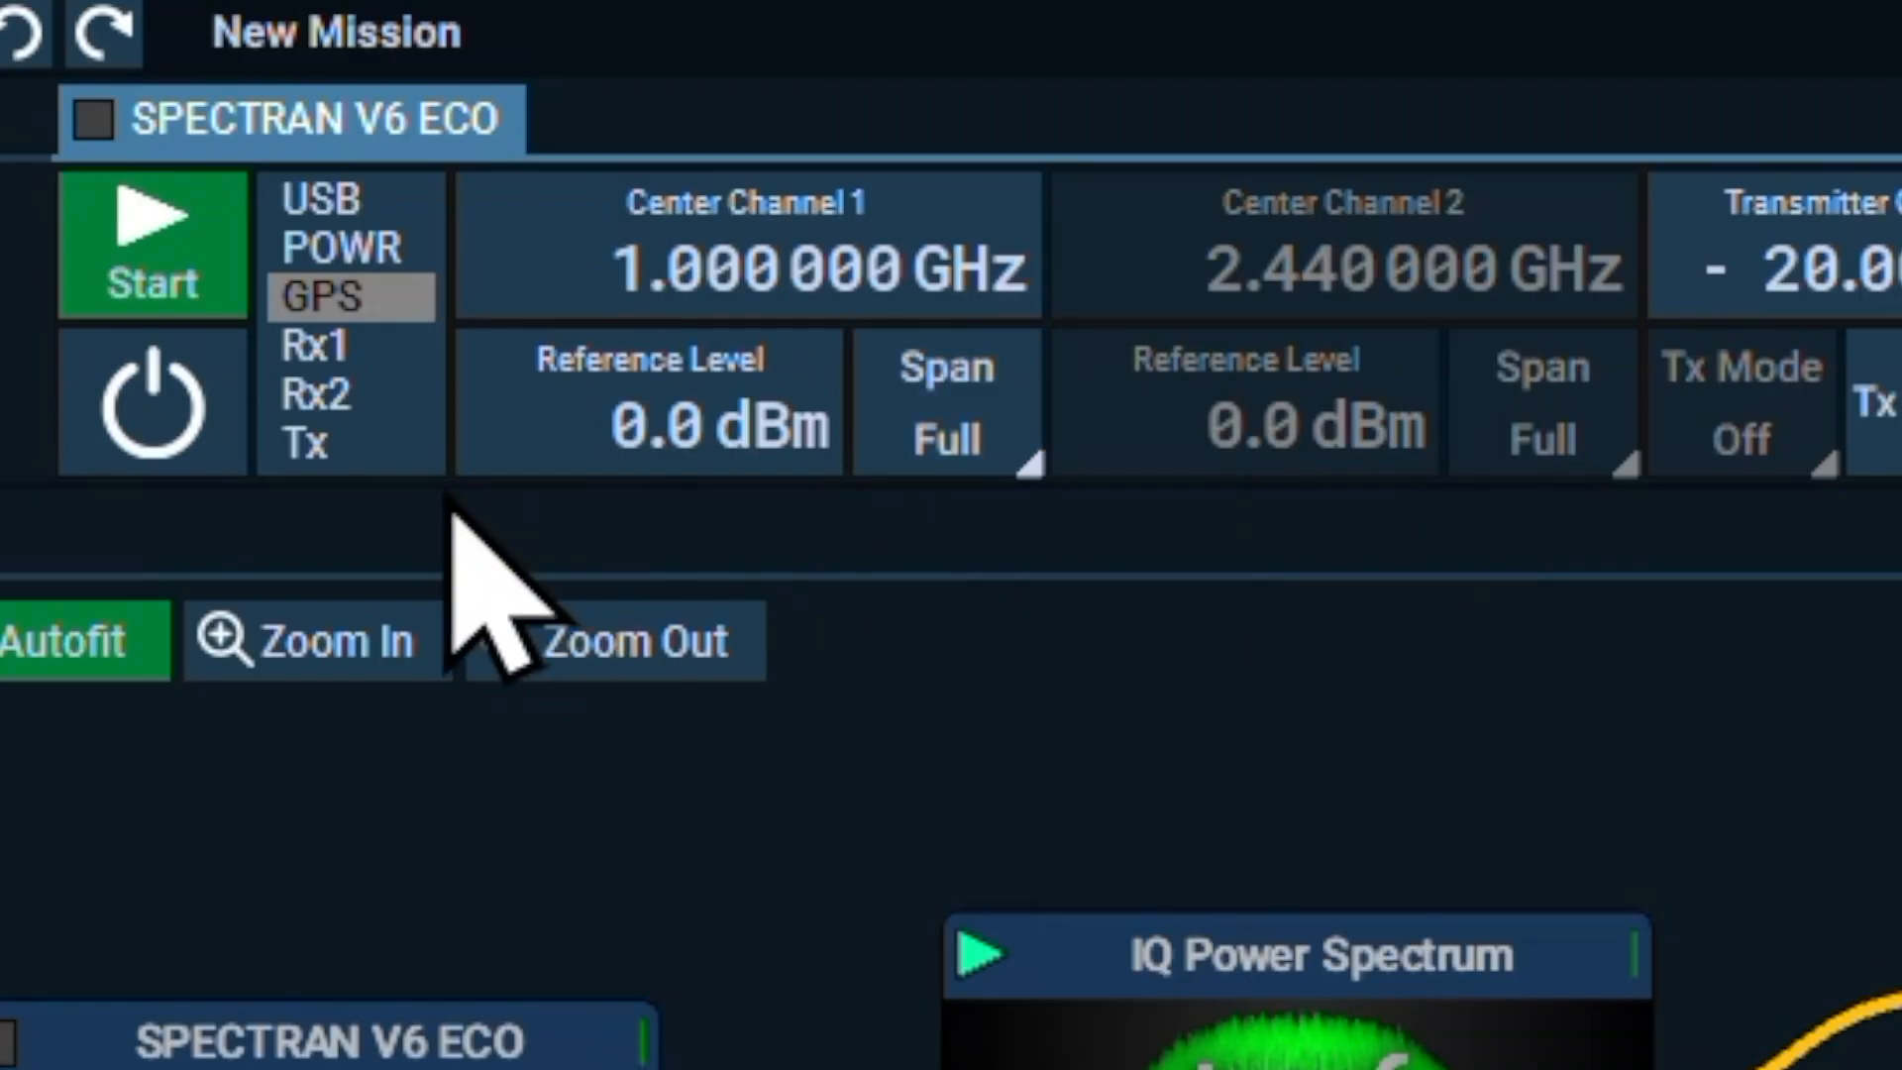
Start the SPECTRAN V6 ECO and enlarge the live Spectrum view by shrinking the device status and IQ Power Spectrum views
{"action": "left_click", "coordinate": [139, 269]}
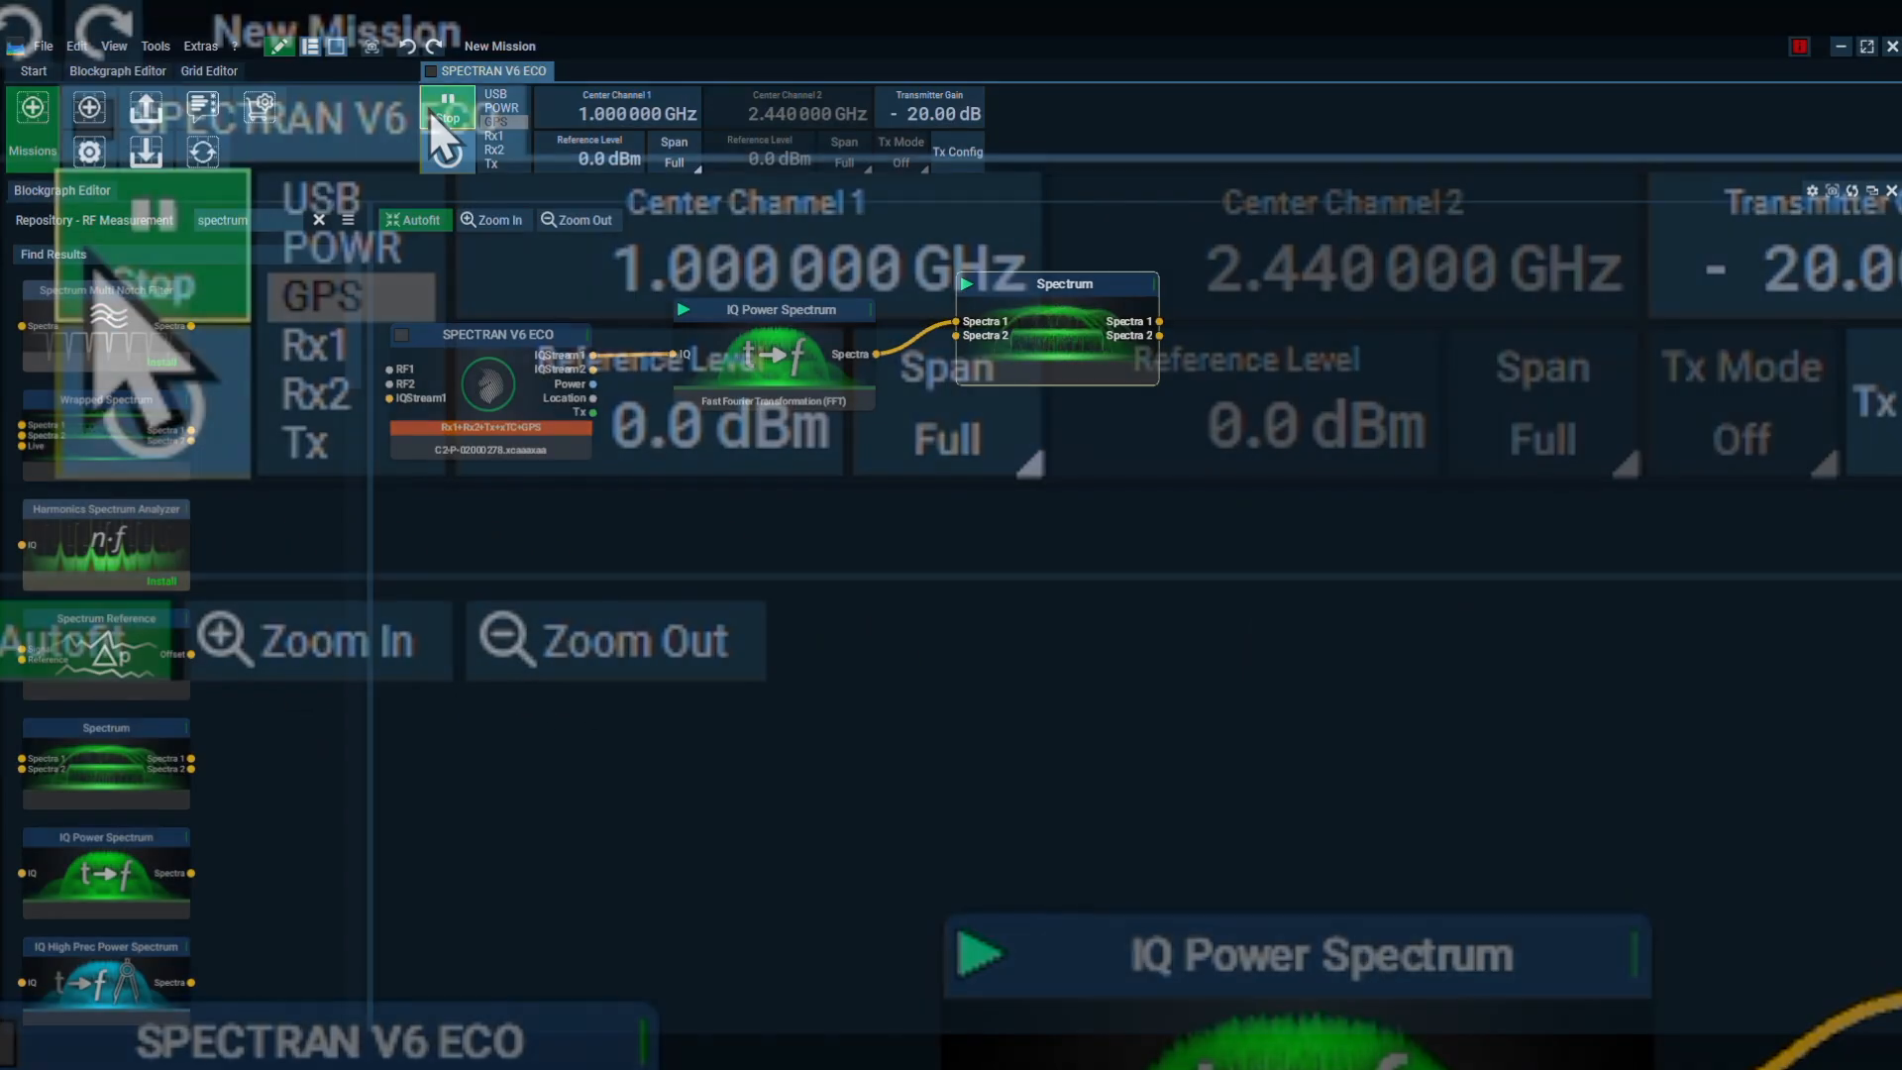
{"action": "left_click", "coordinate": [273, 45]}
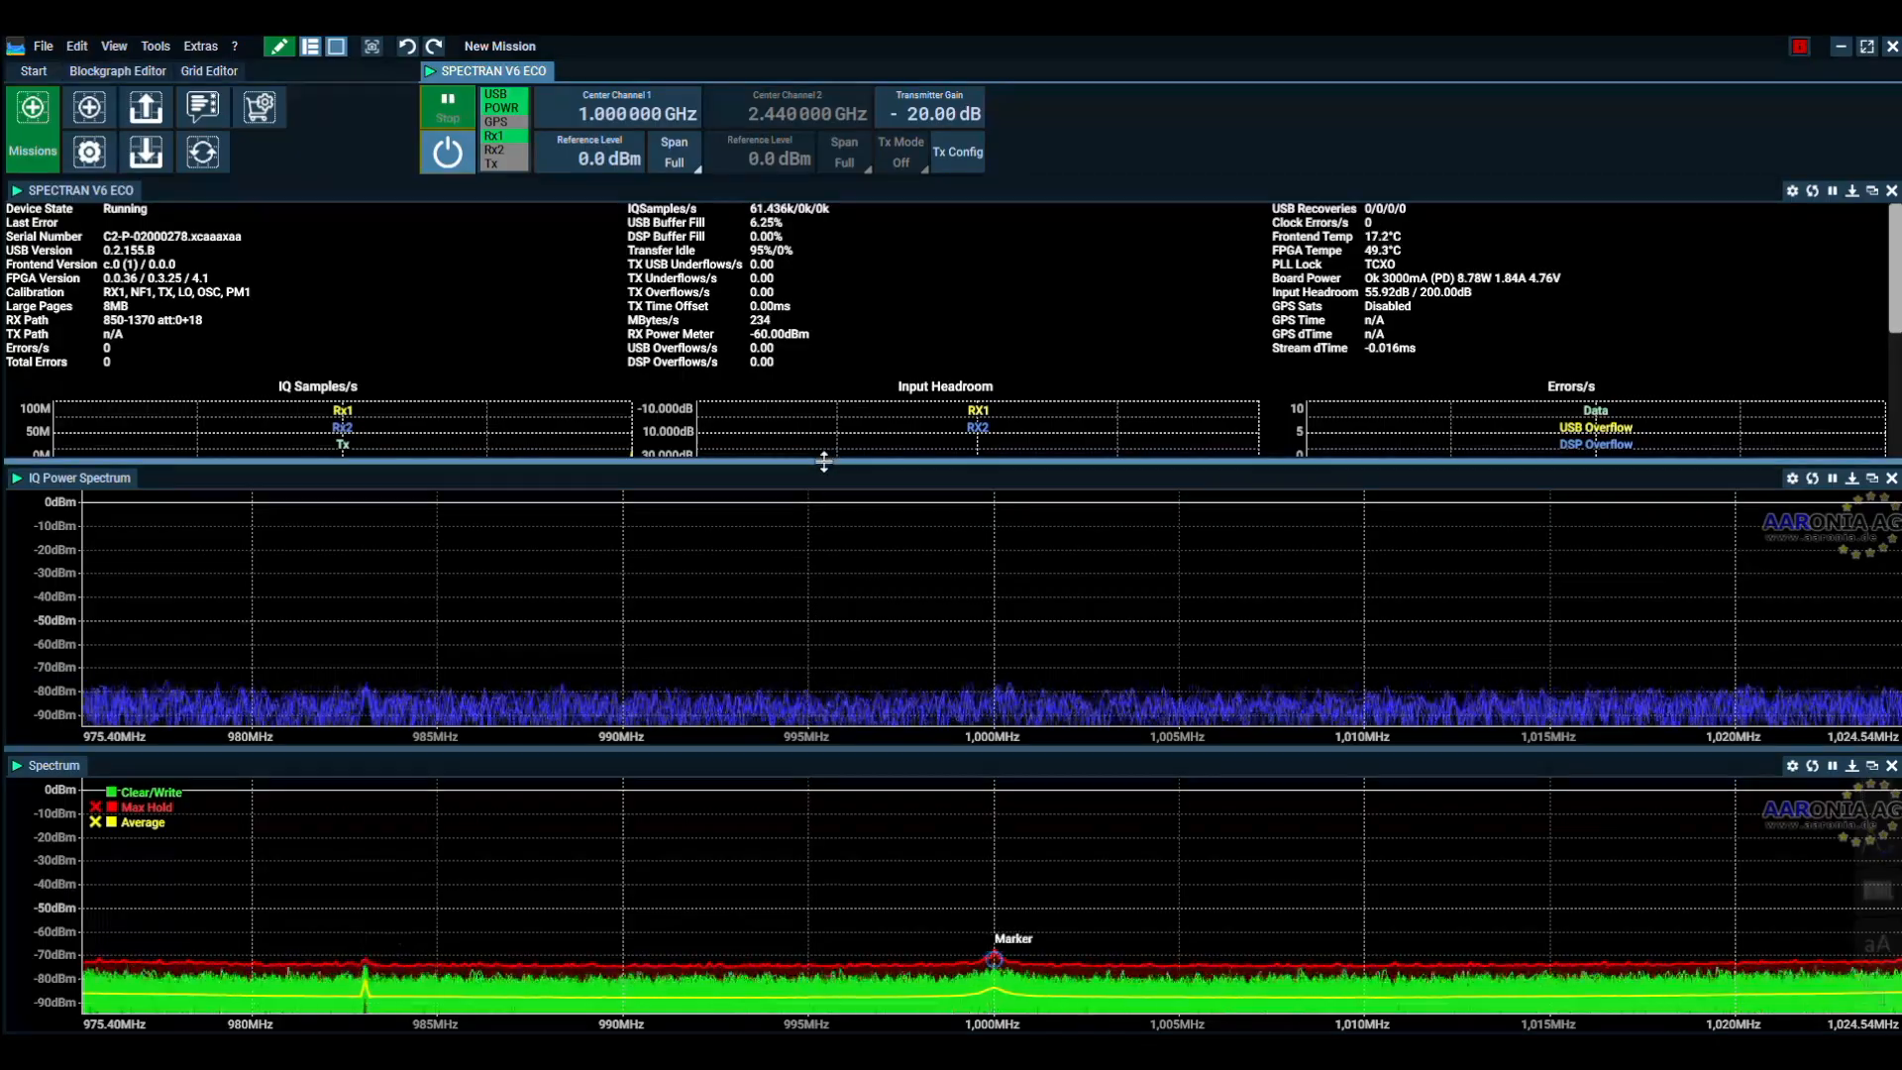
{"action": "left_click_drag", "start_coordinate": [826, 460], "coordinate": [842, 205]}
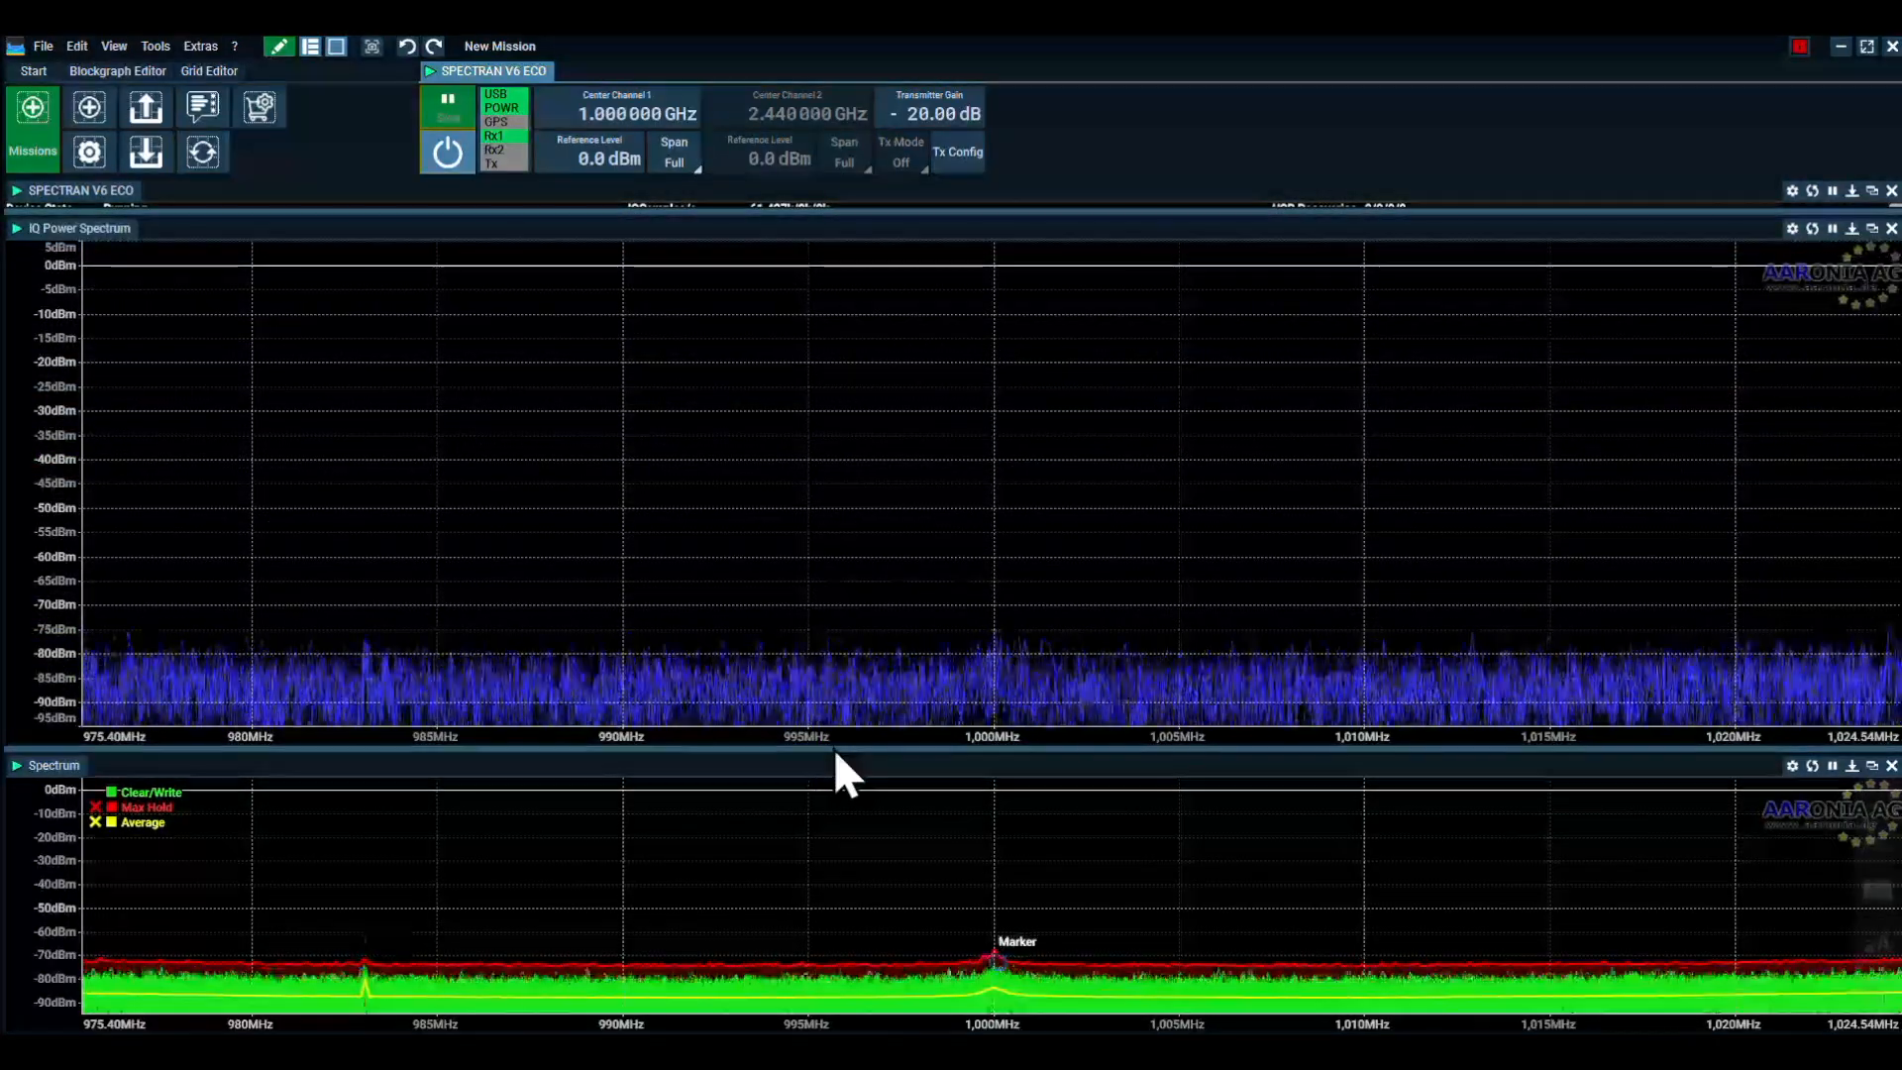
{"action": "left_click_drag", "start_coordinate": [834, 747], "coordinate": [853, 366]}
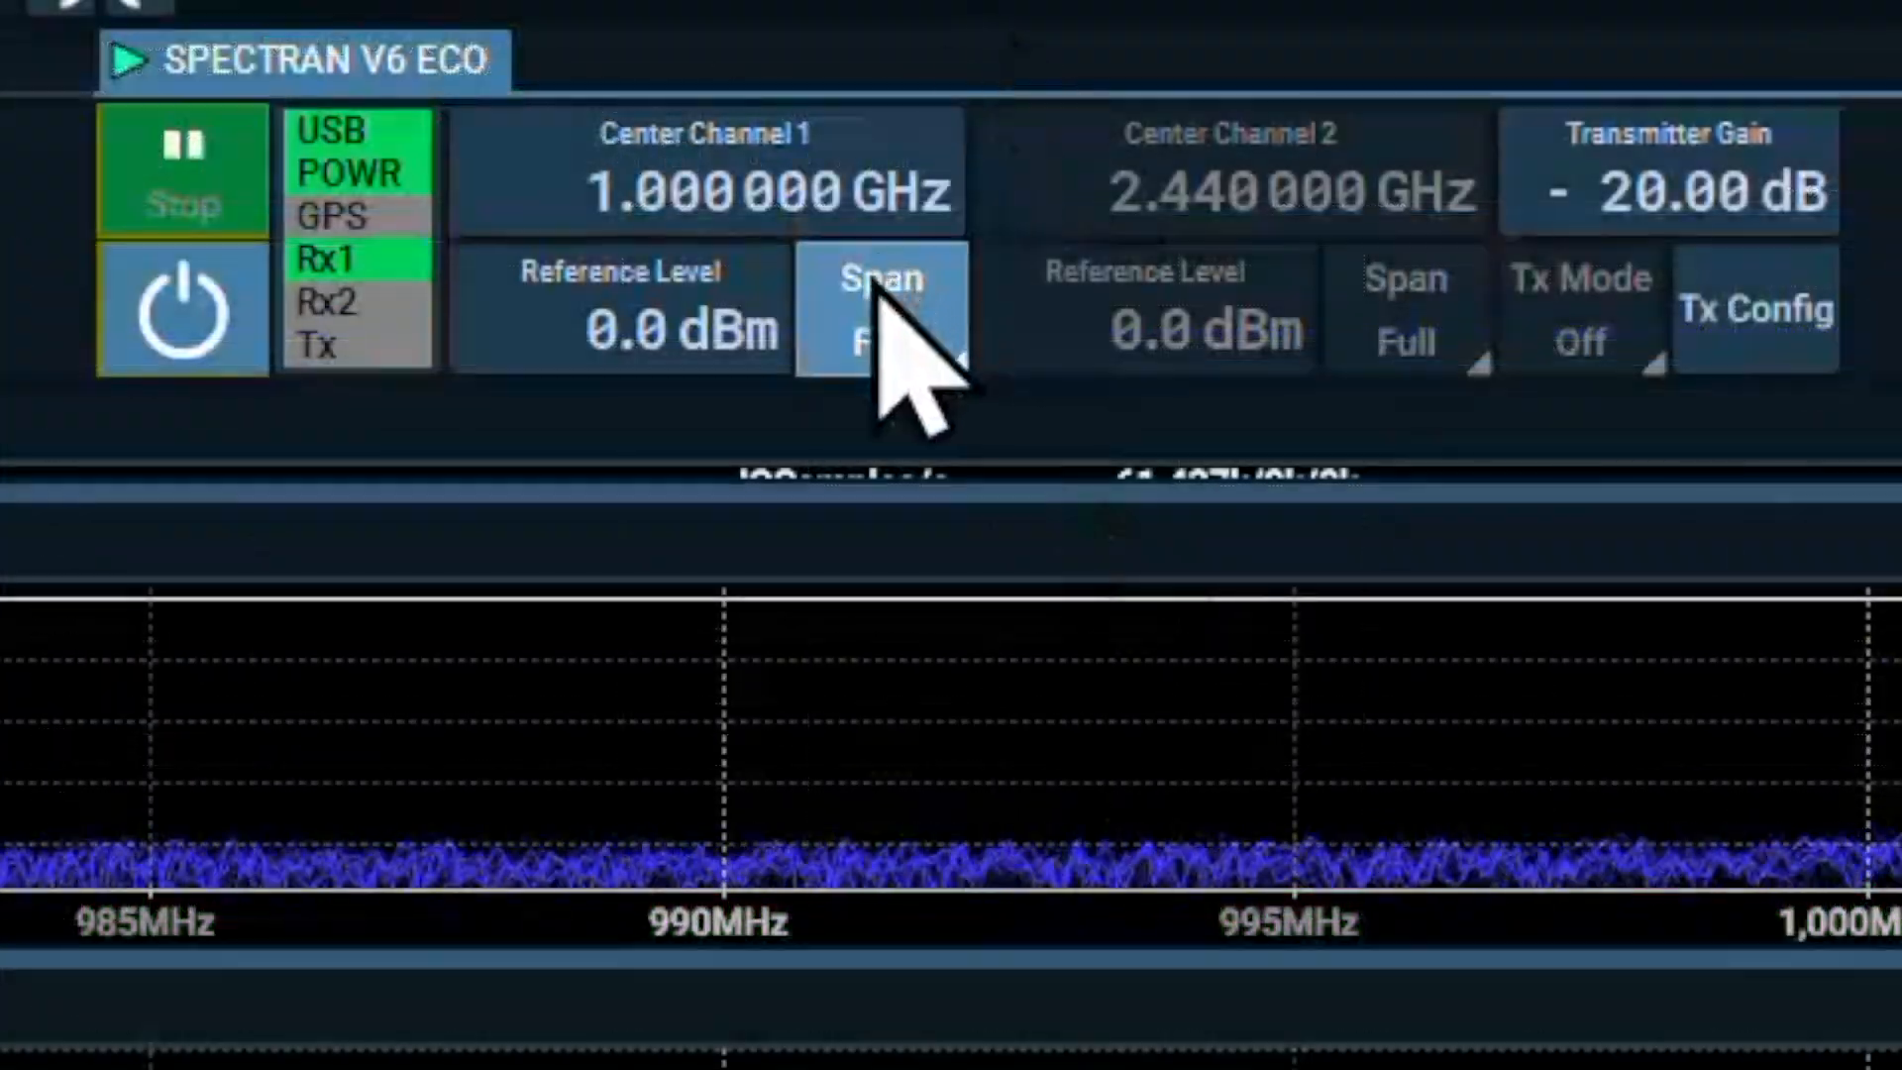
Set the Channel 1 span to 1/2
{"action": "left_click", "coordinate": [877, 287]}
{"action": "left_click", "coordinate": [926, 500]}
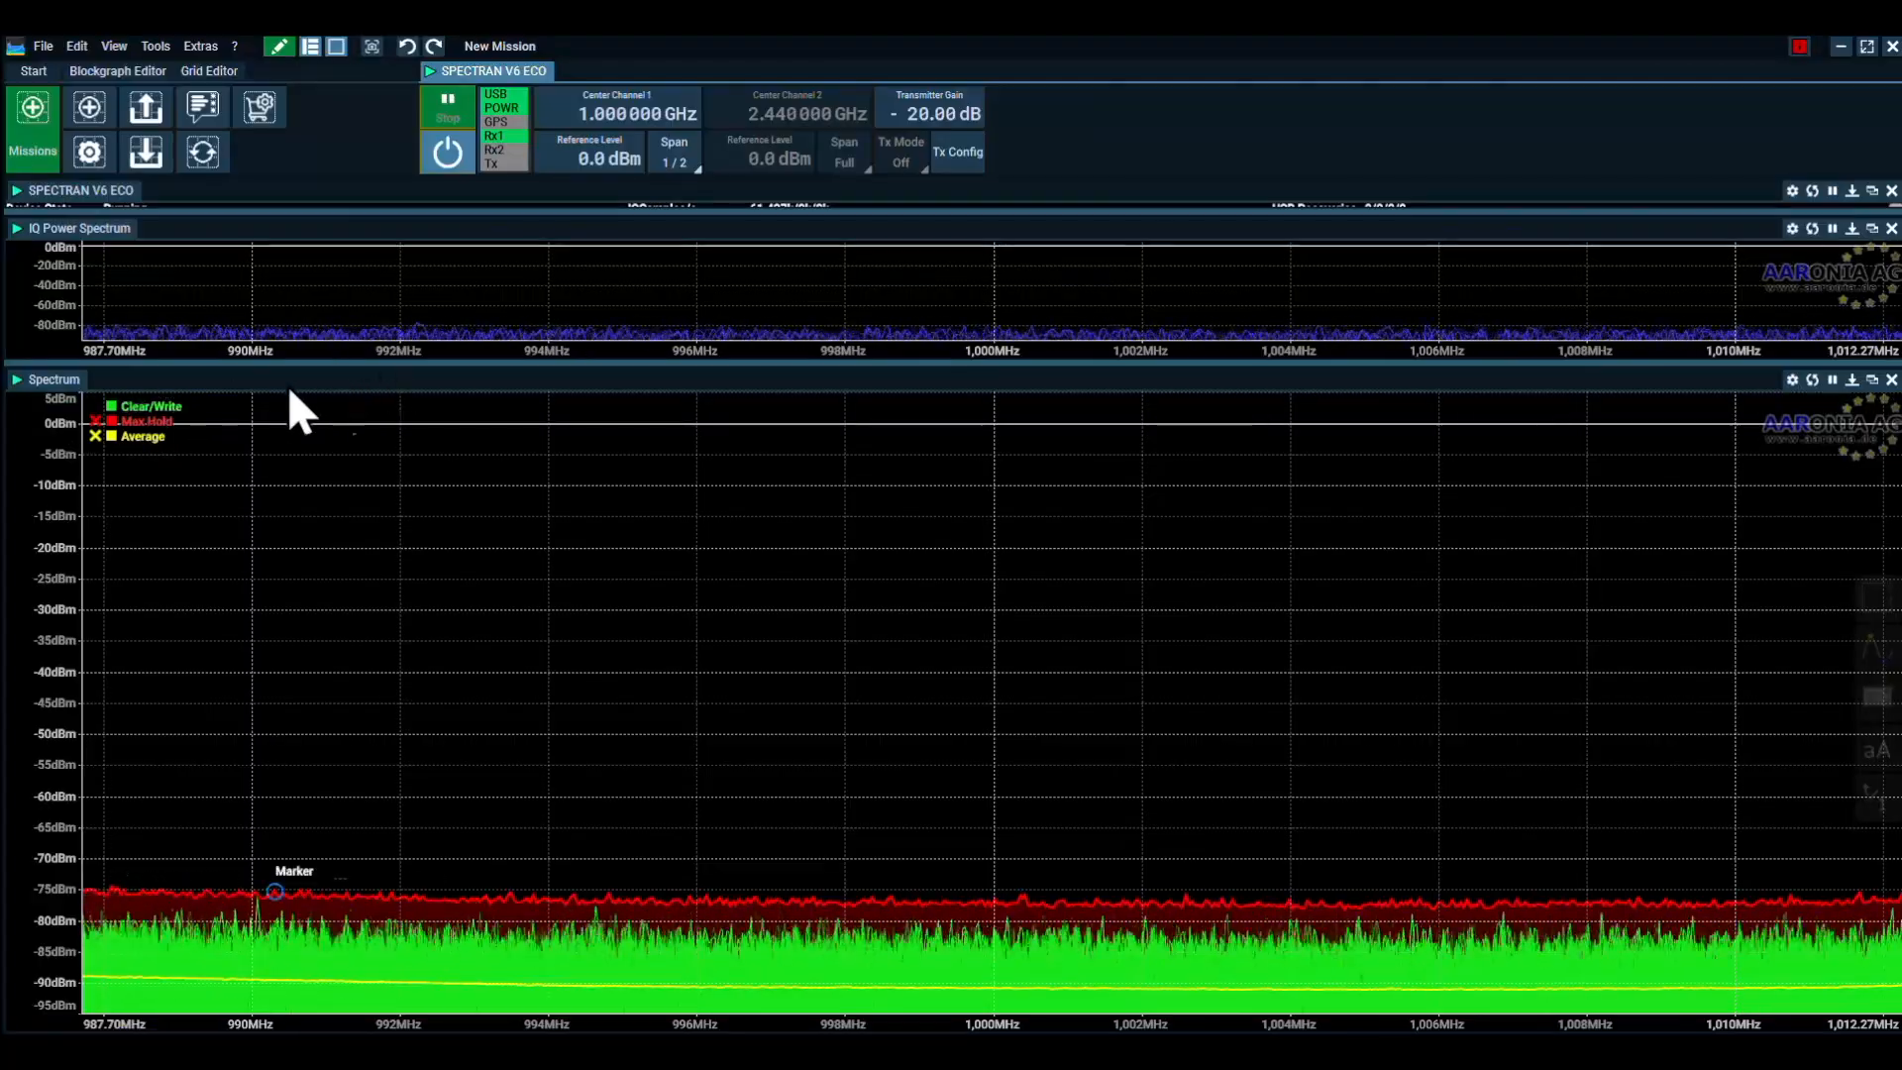
Open the Spectrum block's settings and set the Markers Table option of its View section to Marker
{"action": "left_click", "coordinate": [55, 380]}
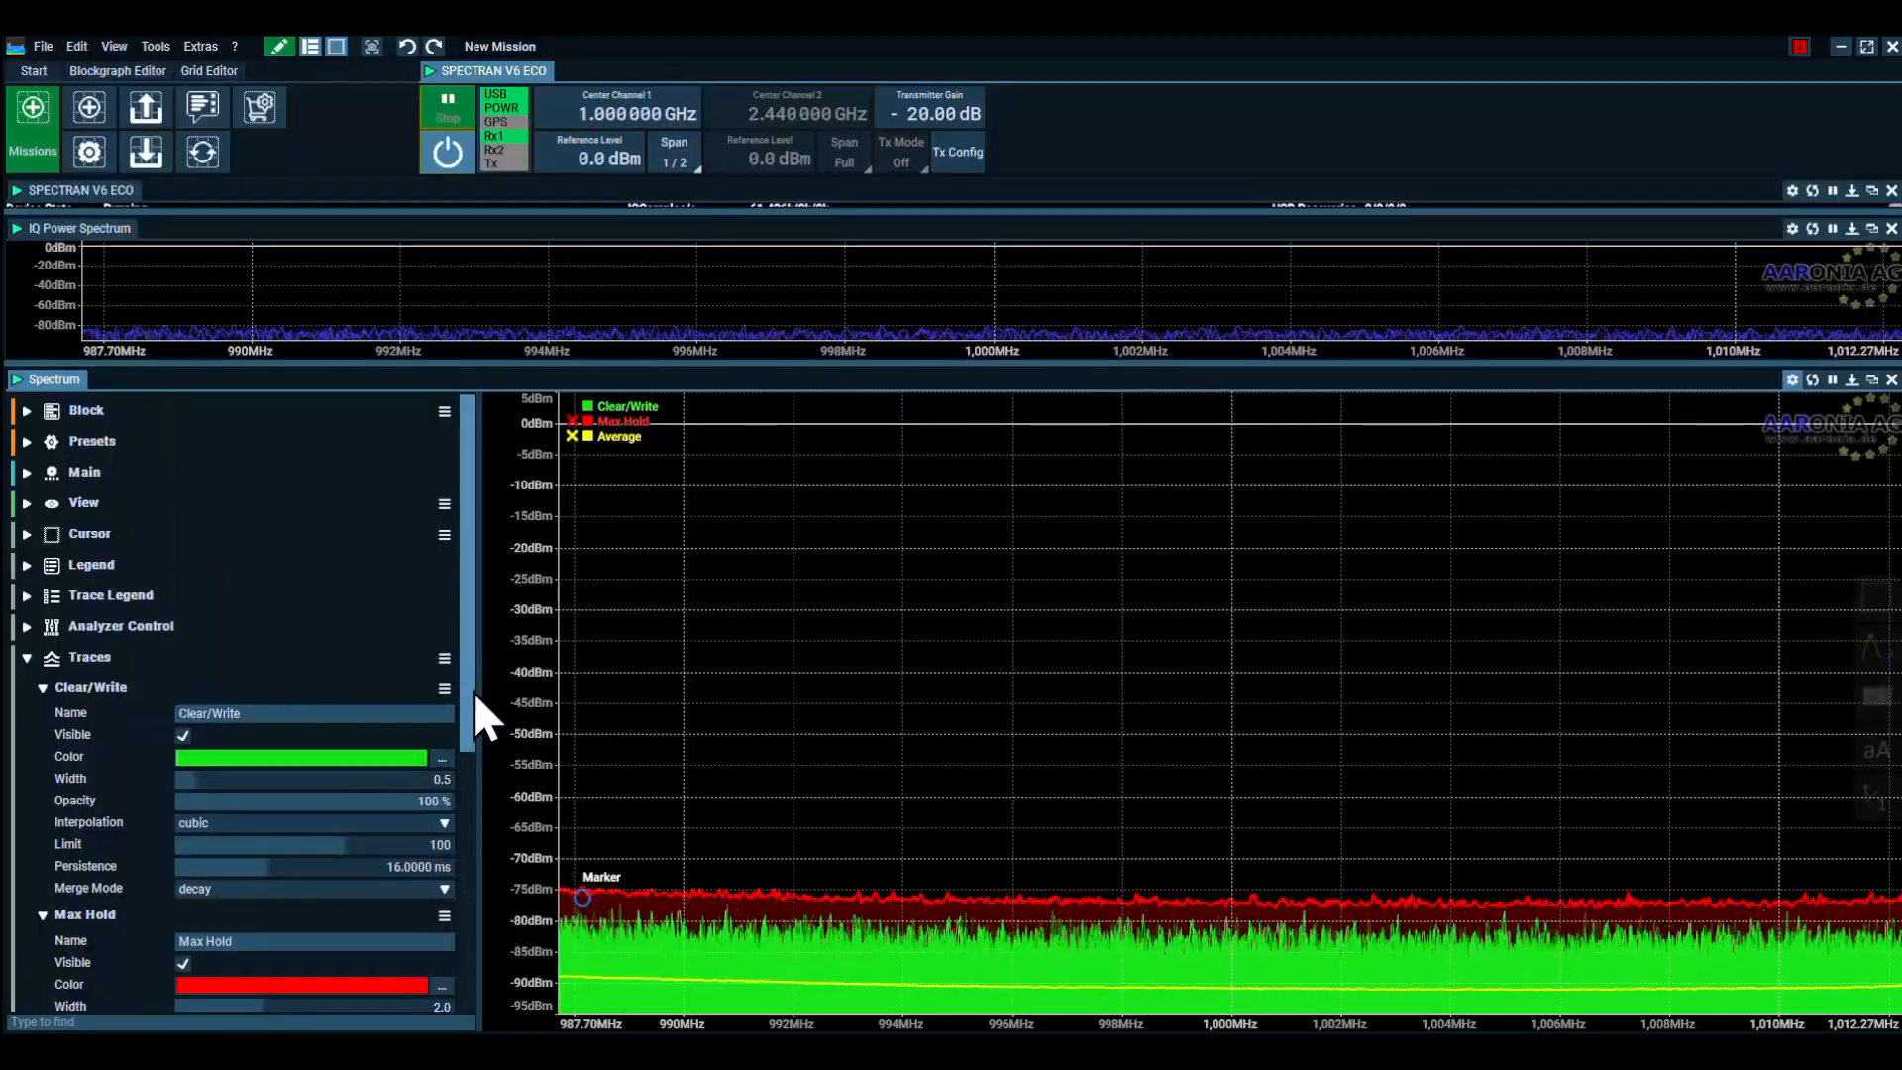
{"action": "left_click", "coordinate": [26, 659]}
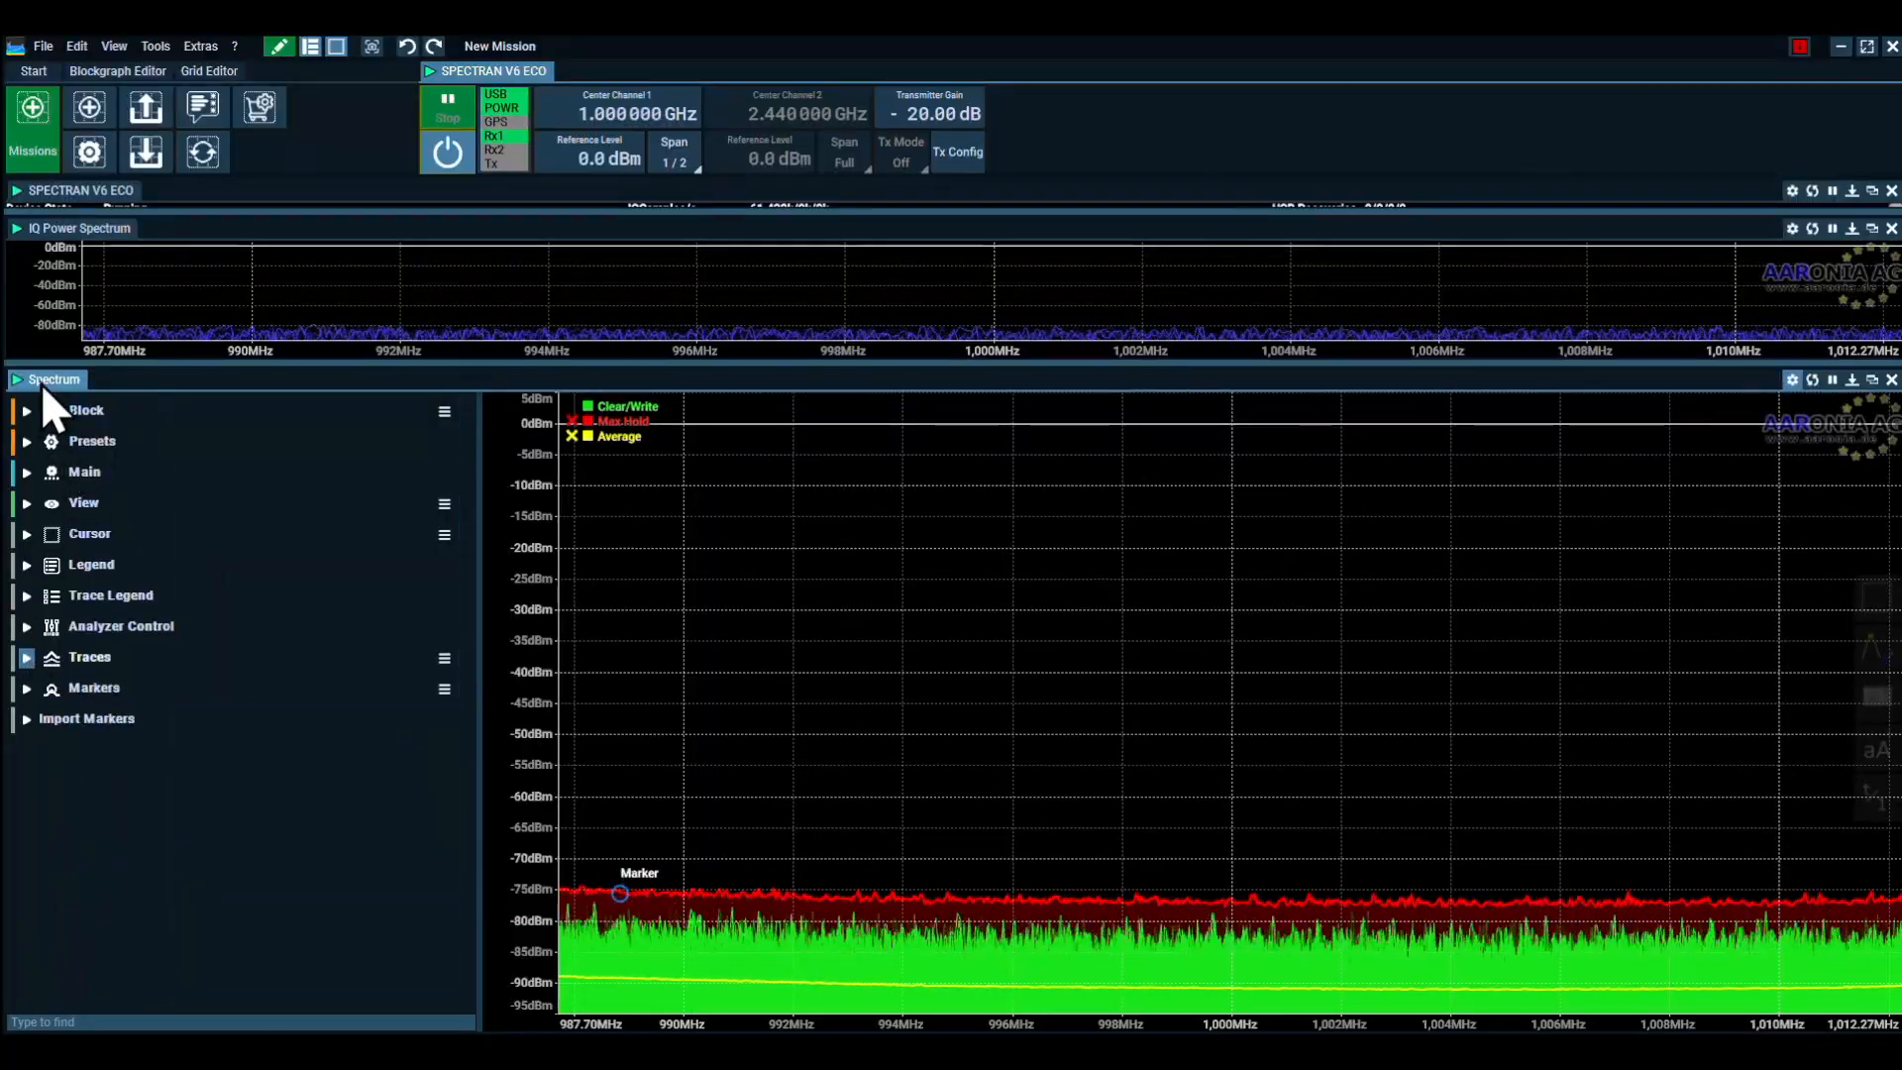
{"action": "left_click", "coordinate": [26, 472]}
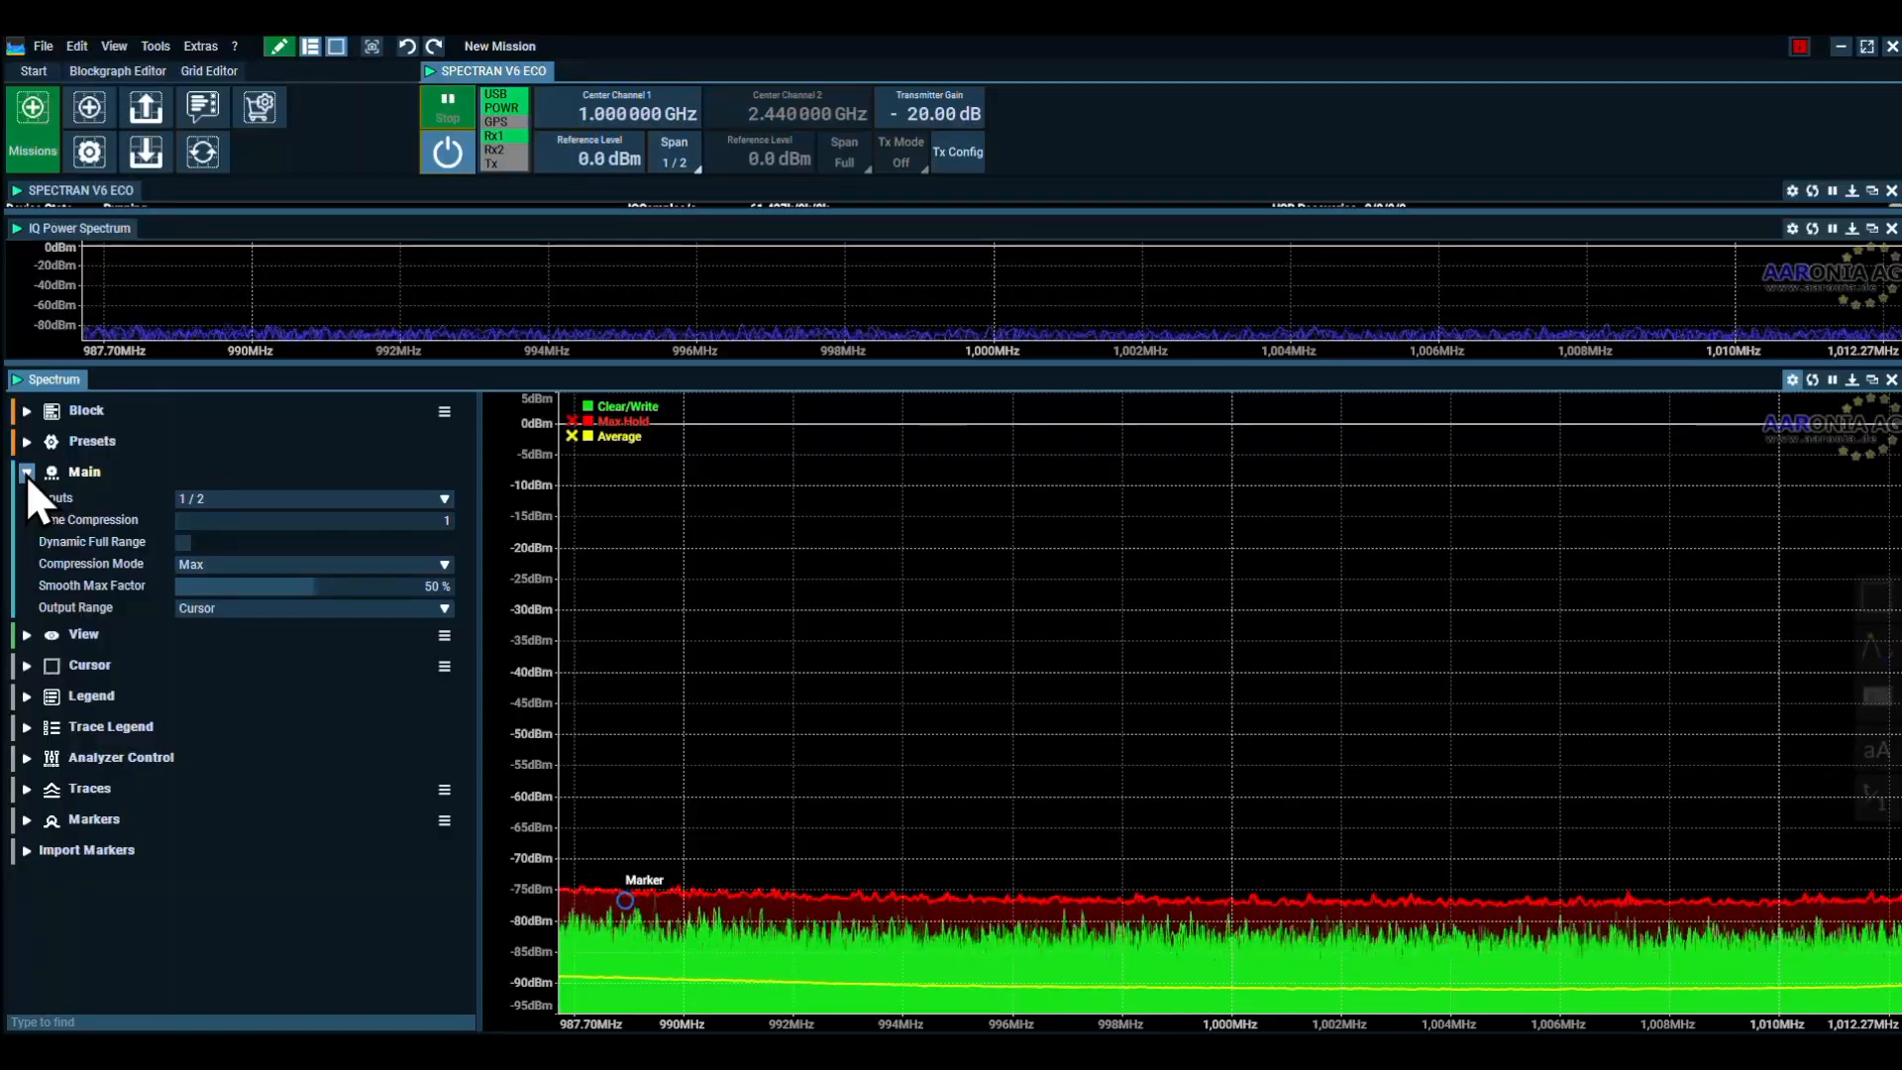
{"action": "left_click", "coordinate": [25, 473]}
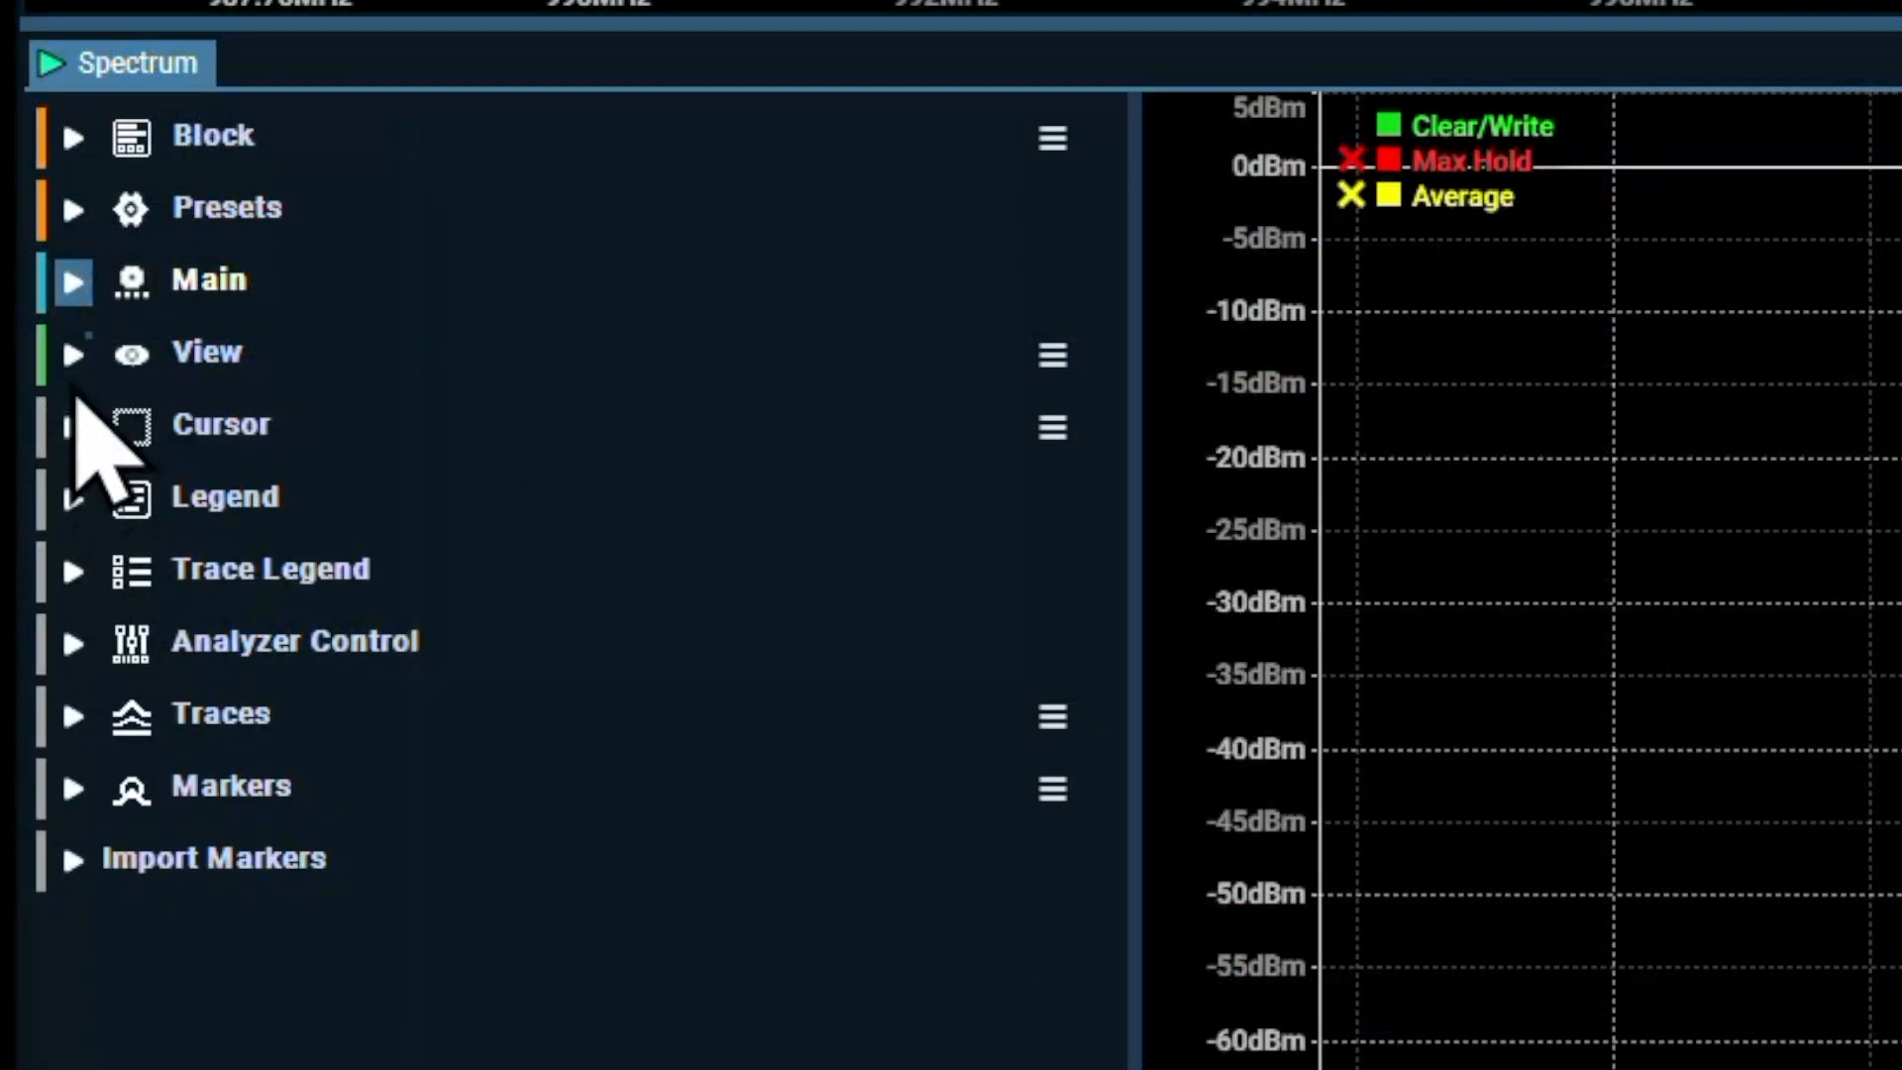
{"action": "left_click", "coordinate": [74, 357]}
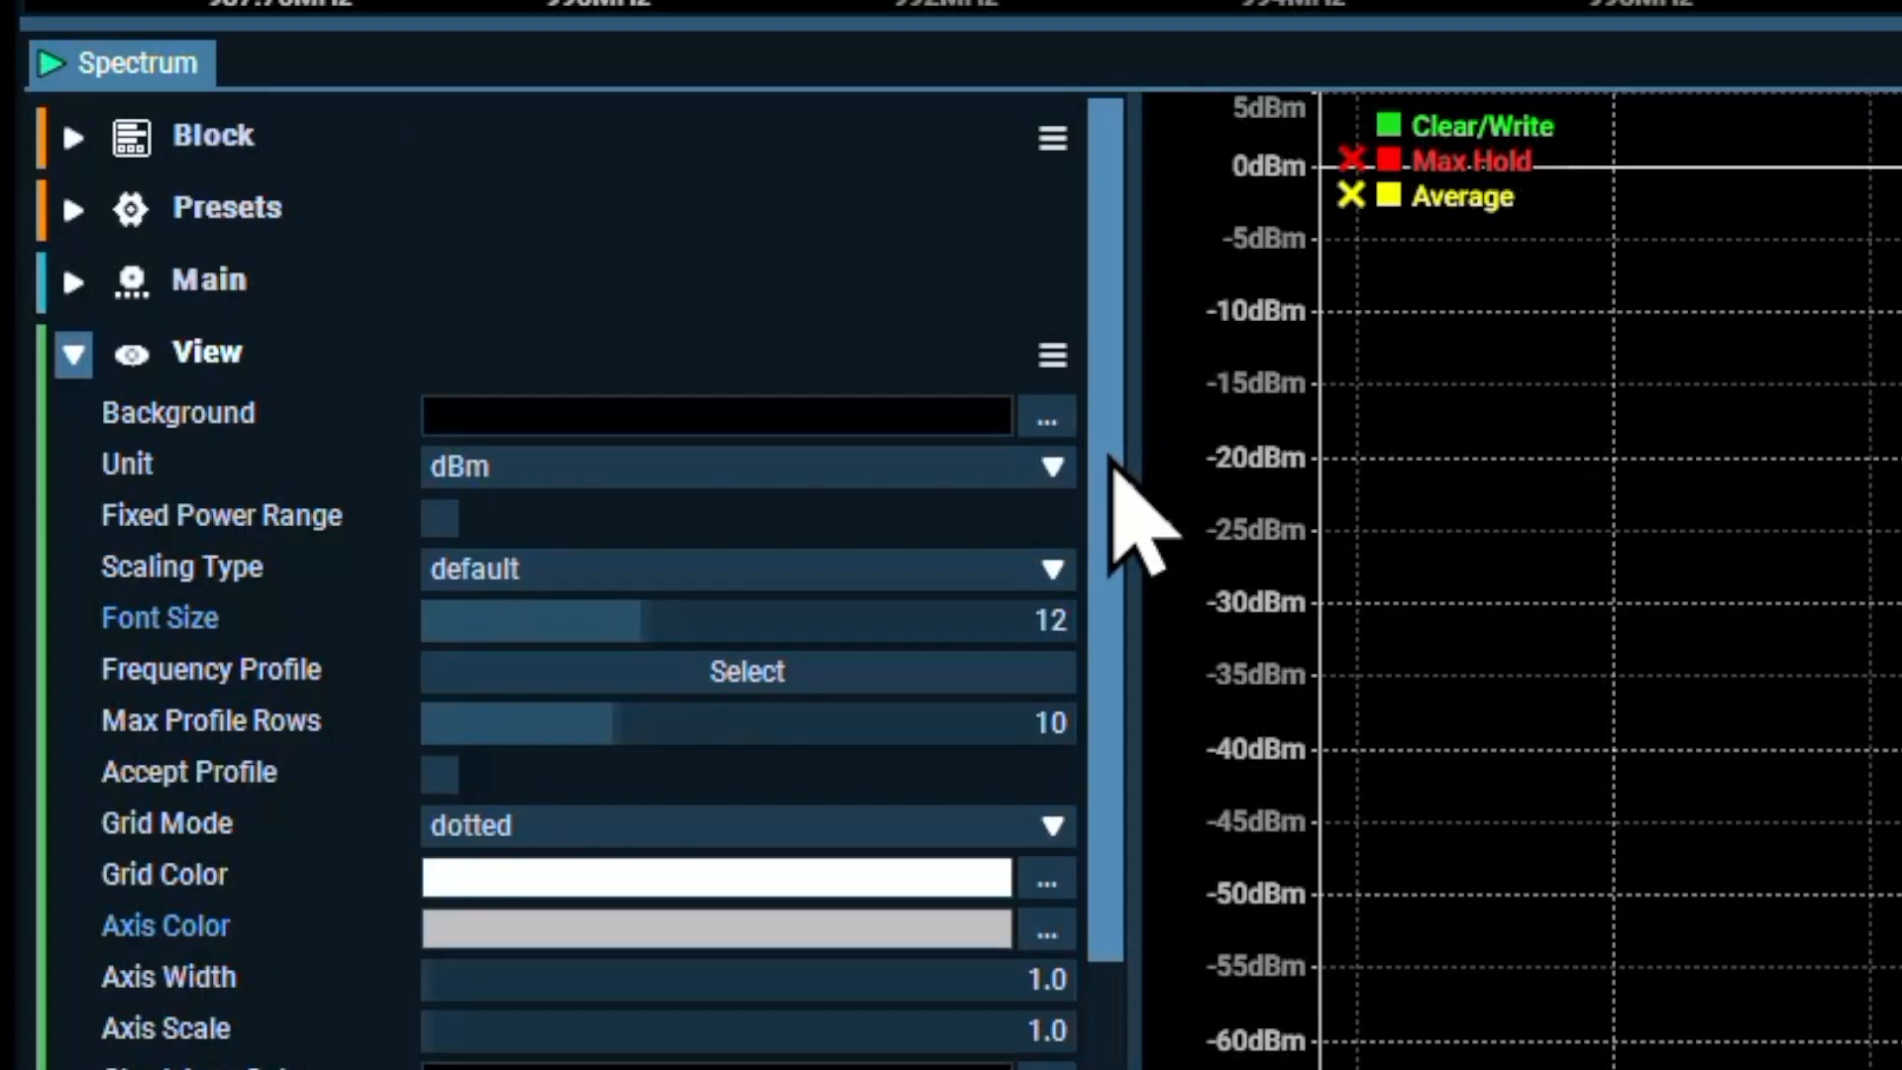
{"action": "left_click_drag", "start_coordinate": [1110, 458], "coordinate": [1163, 1011]}
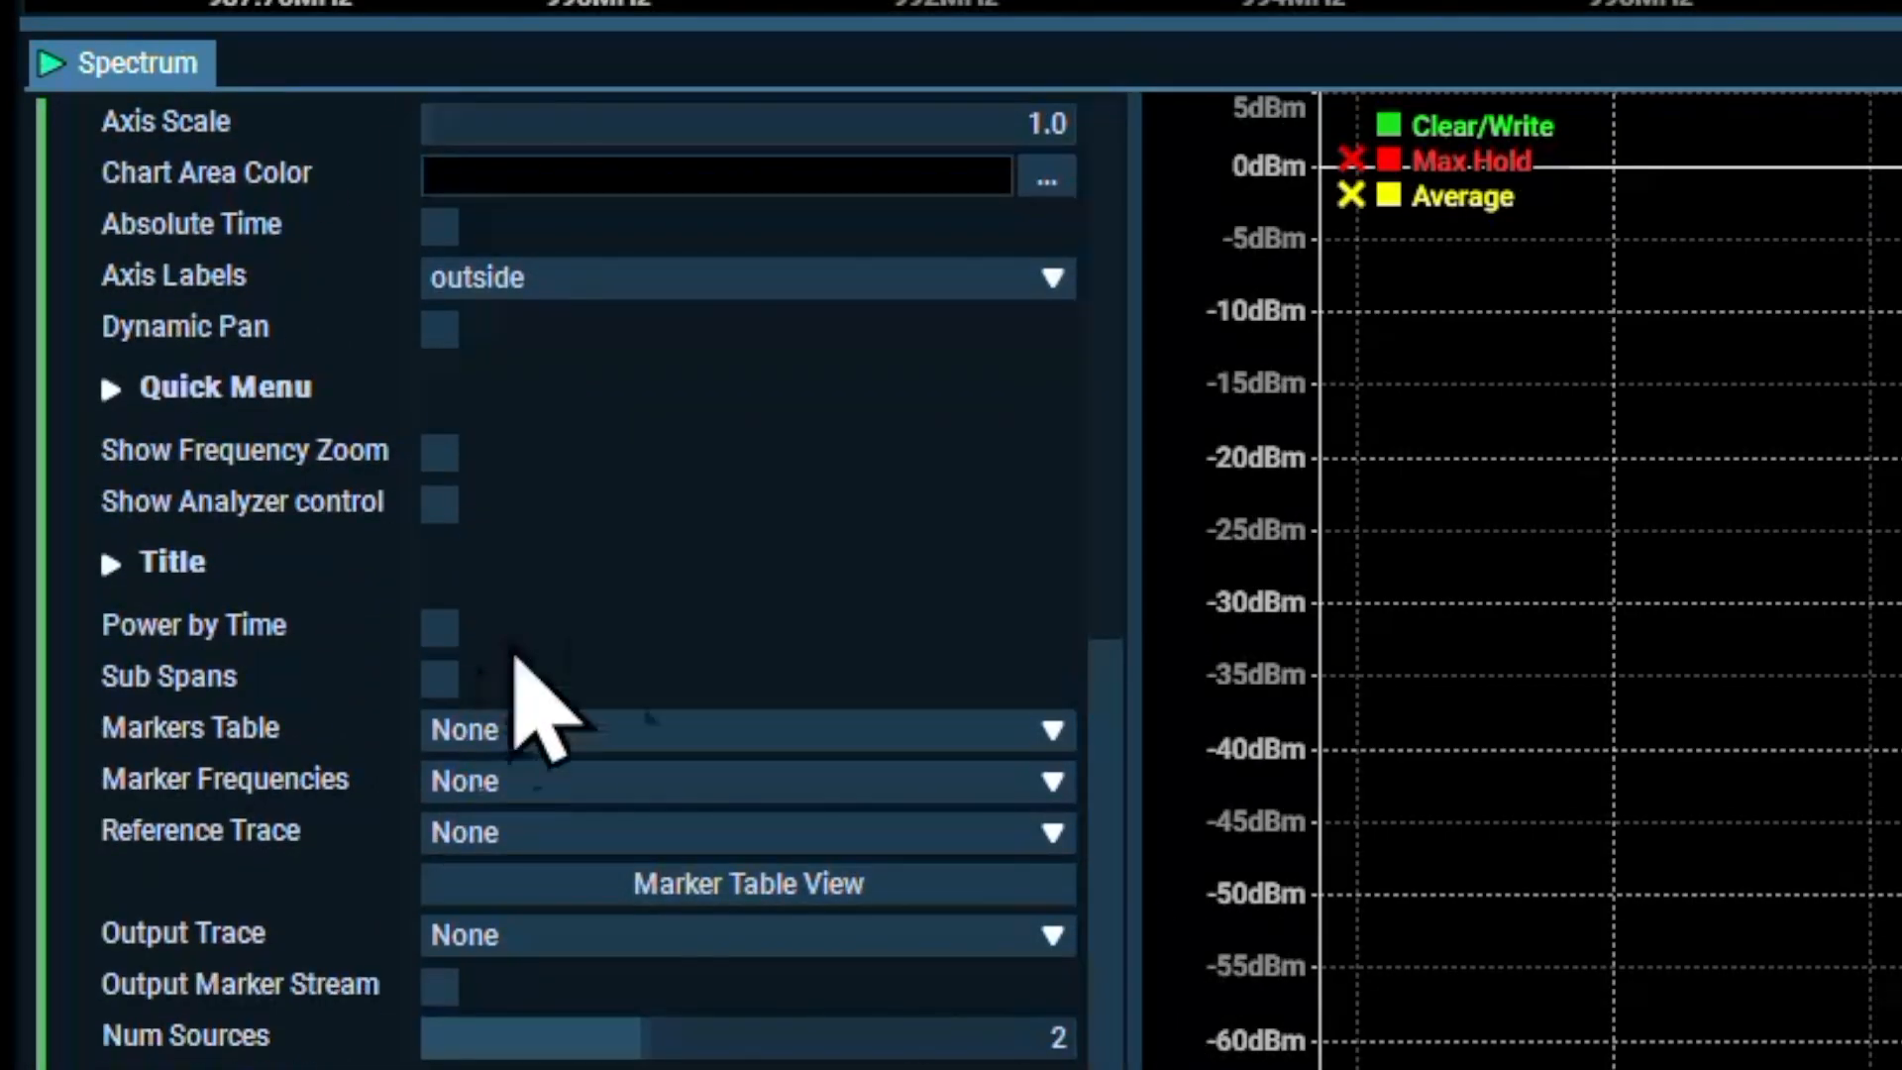
{"action": "mouse_move", "coordinate": [1116, 836]}
{"action": "left_mouse_down"}
{"action": "mouse_move", "coordinate": [1097, 416]}
{"action": "mouse_move", "coordinate": [1116, 502]}
{"action": "mouse_move", "coordinate": [1106, 738]}
{"action": "left_mouse_up"}
{"action": "left_click", "coordinate": [534, 873]}
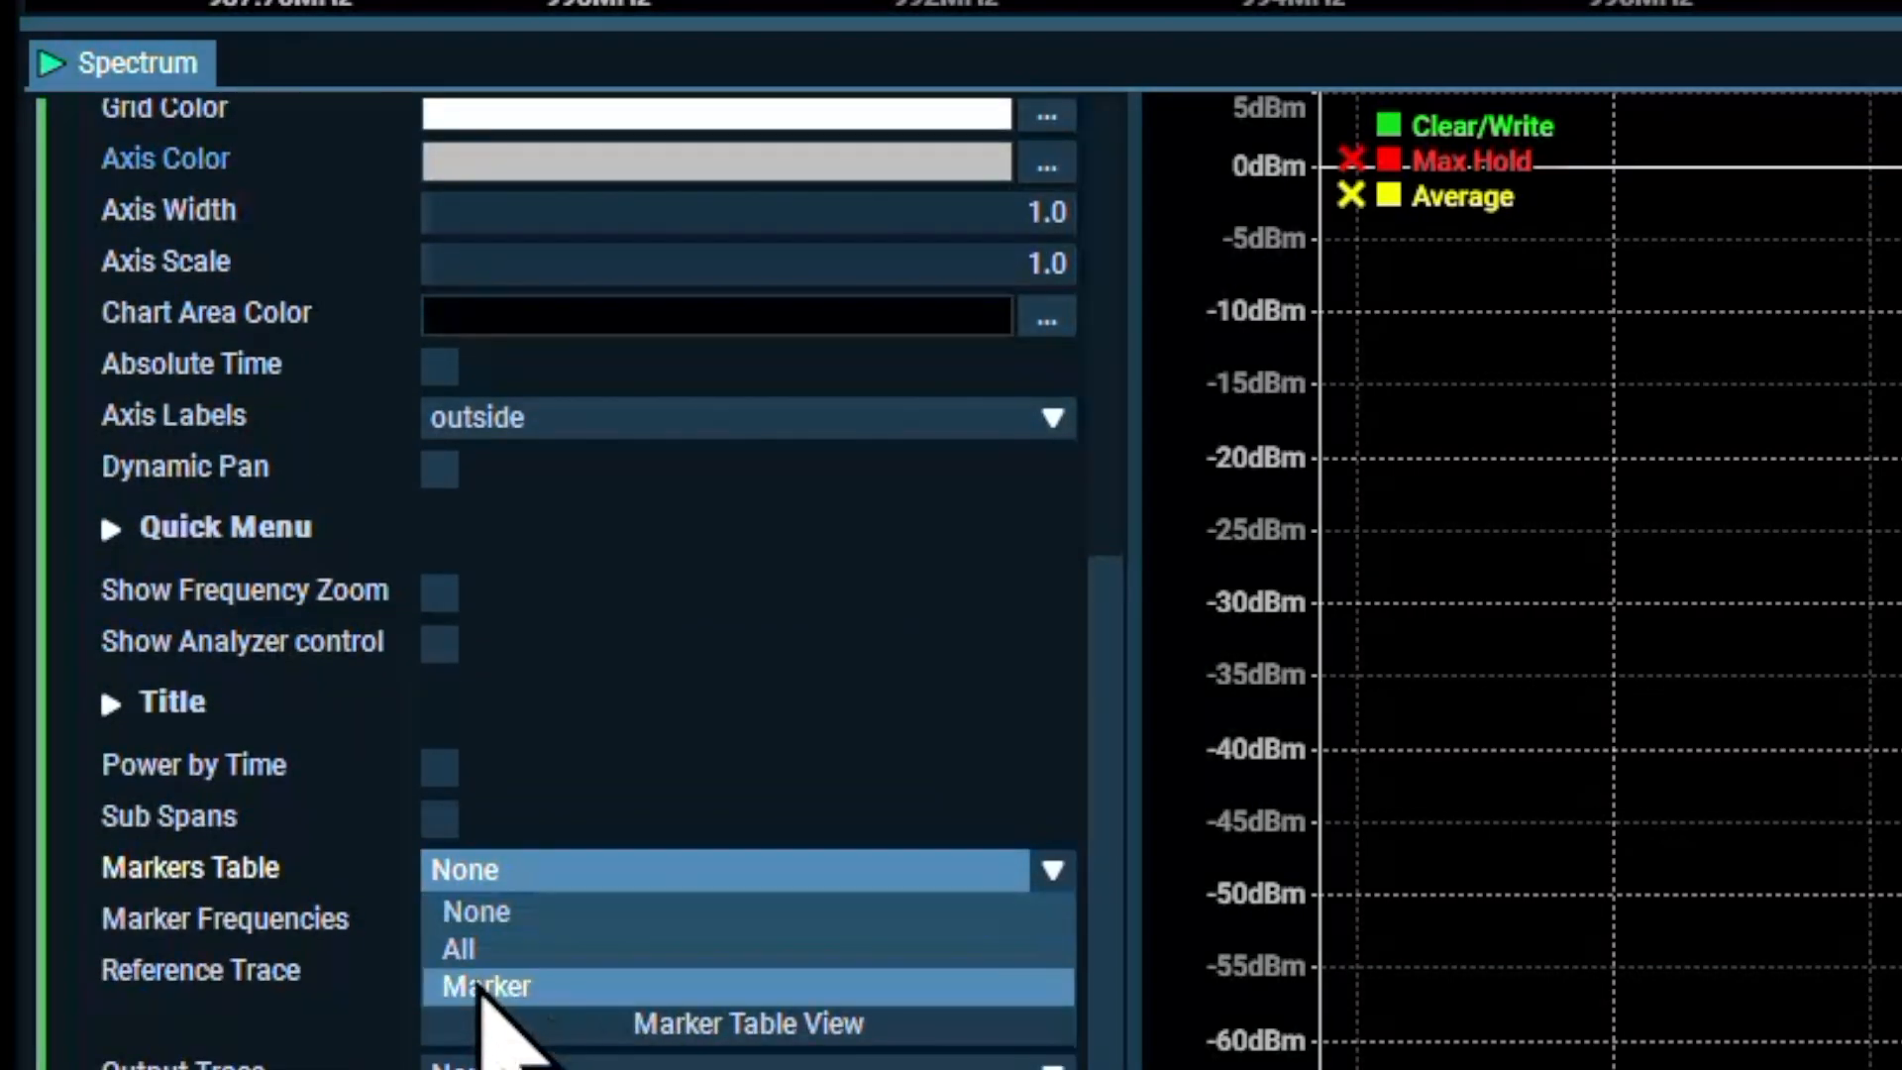
{"action": "left_click", "coordinate": [484, 986]}
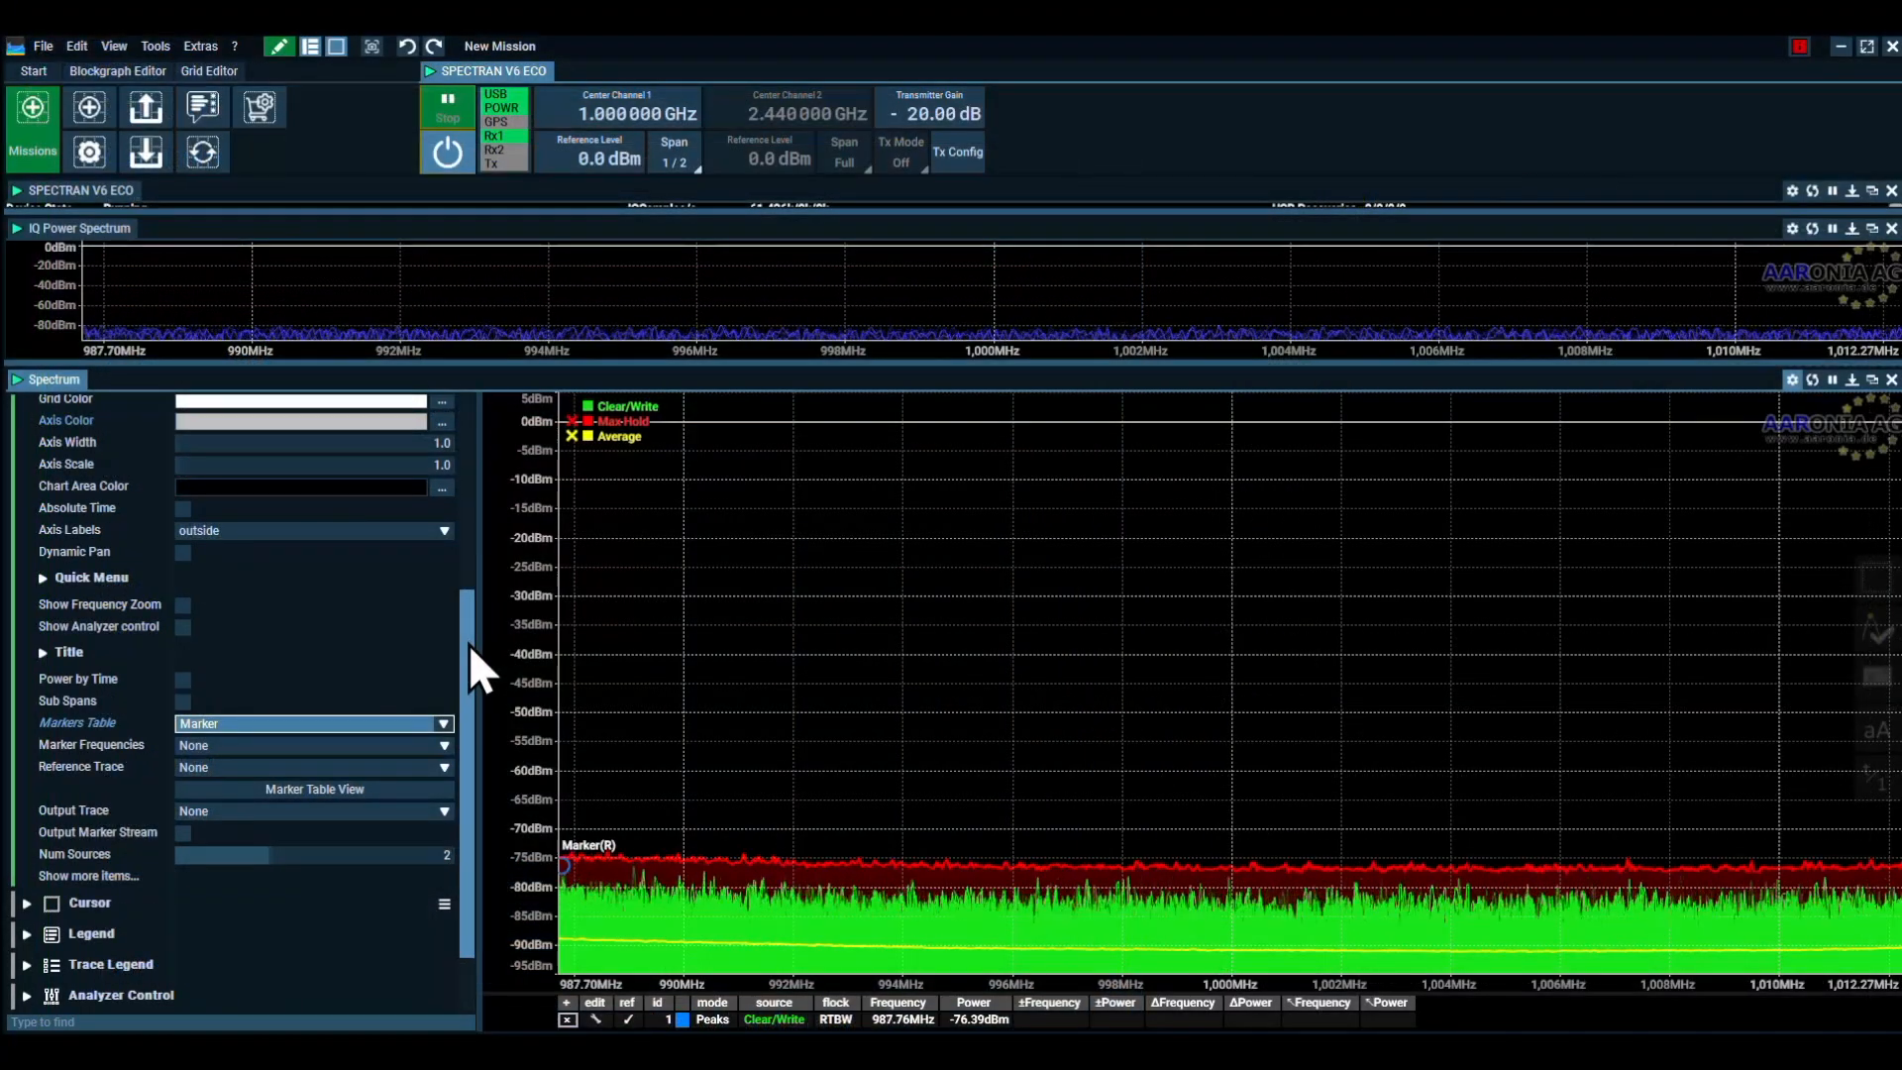
{"action": "left_click_drag", "start_coordinate": [468, 644], "coordinate": [462, 432]}
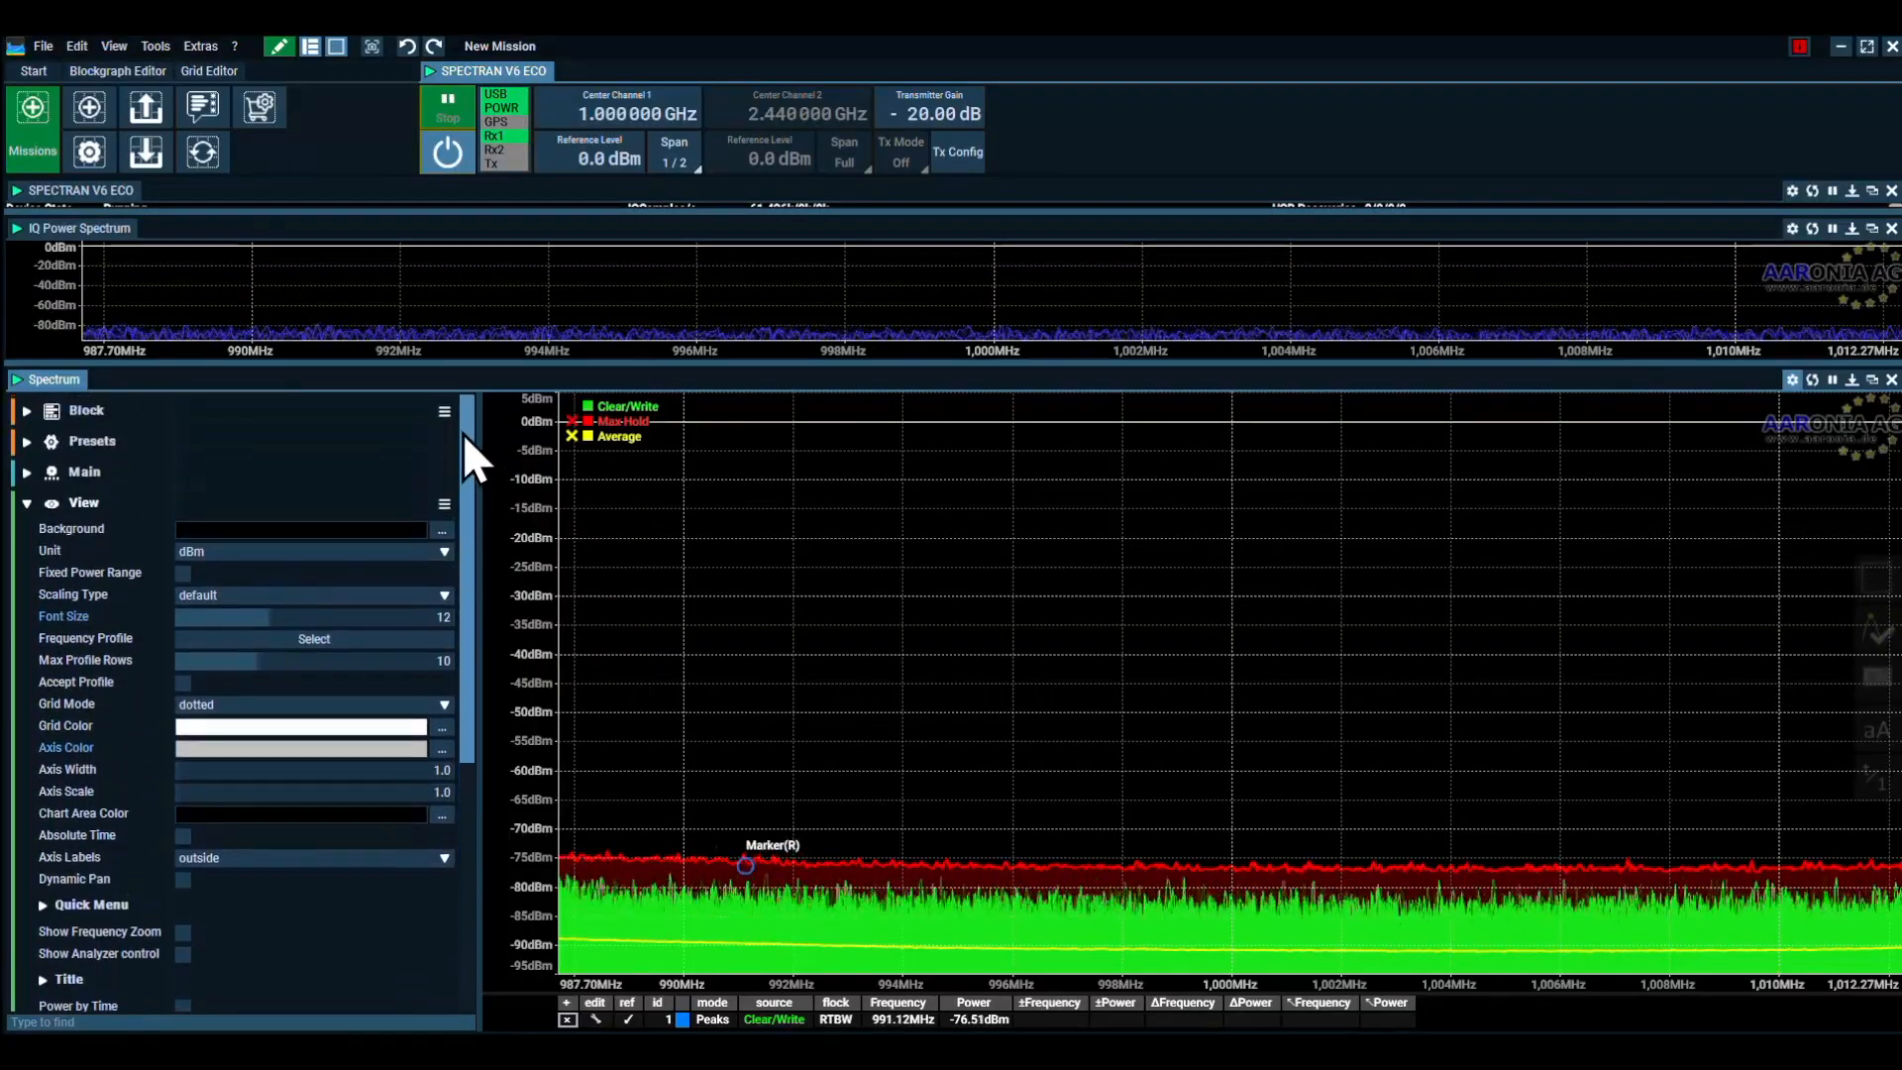
{"action": "left_click", "coordinate": [27, 503]}
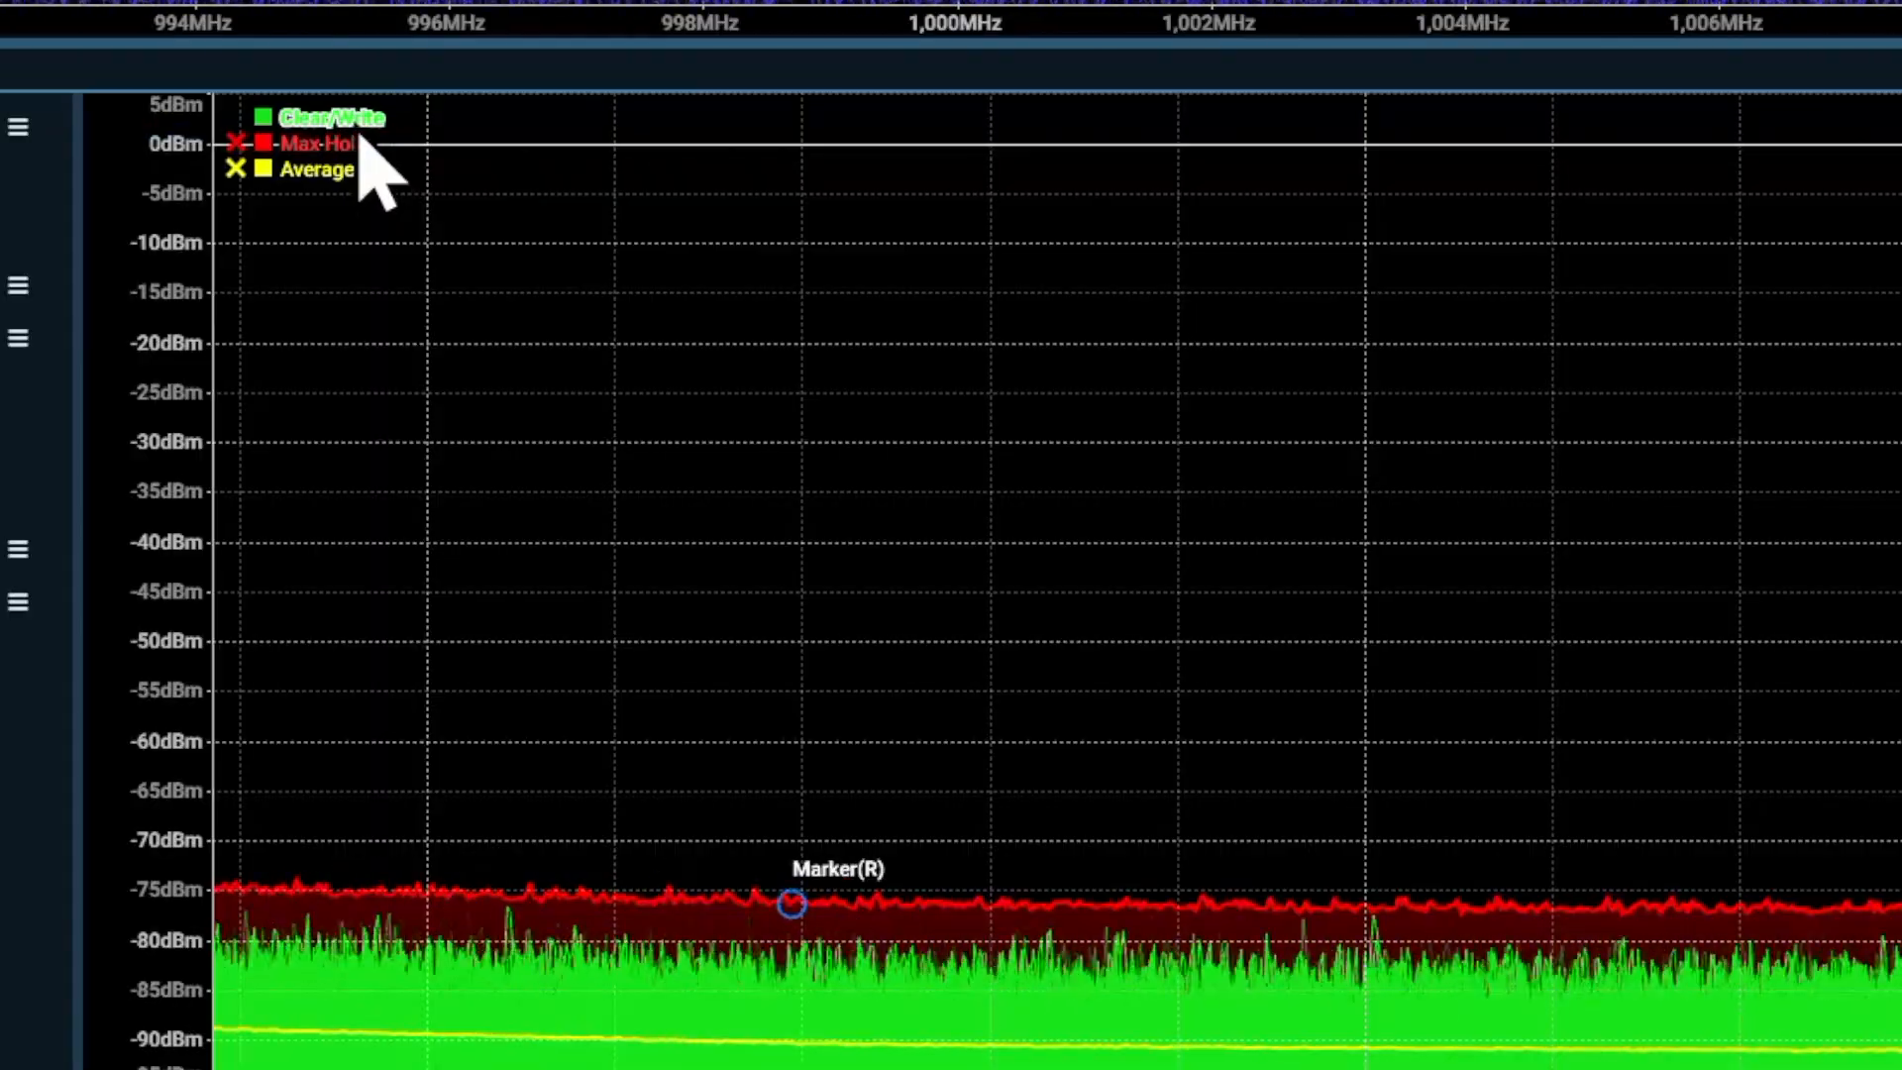
Remove the Clear/Write and Max Hold traces from the Spectrum view, keeping only the Average trace
{"action": "right_click", "coordinate": [359, 129]}
{"action": "mouse_move", "coordinate": [401, 146]}
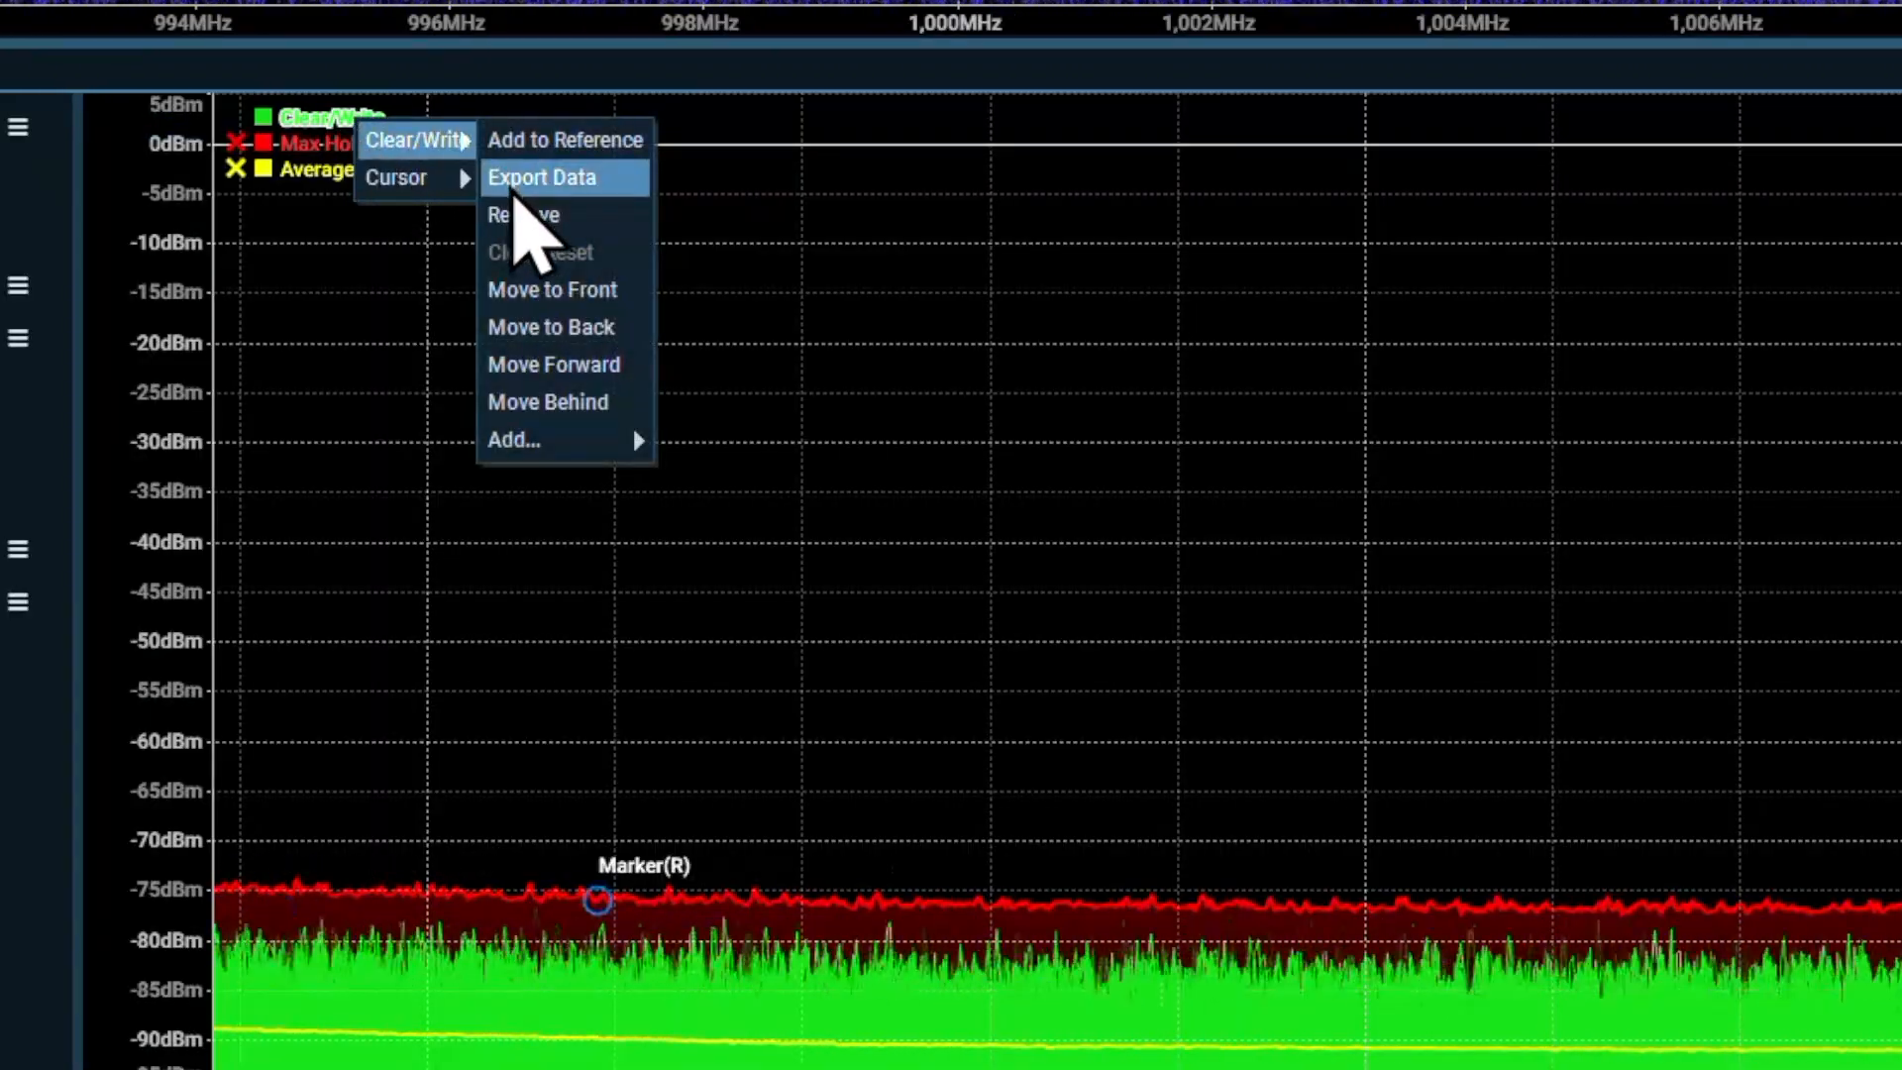
{"action": "left_click", "coordinate": [516, 215]}
{"action": "right_click", "coordinate": [315, 131]}
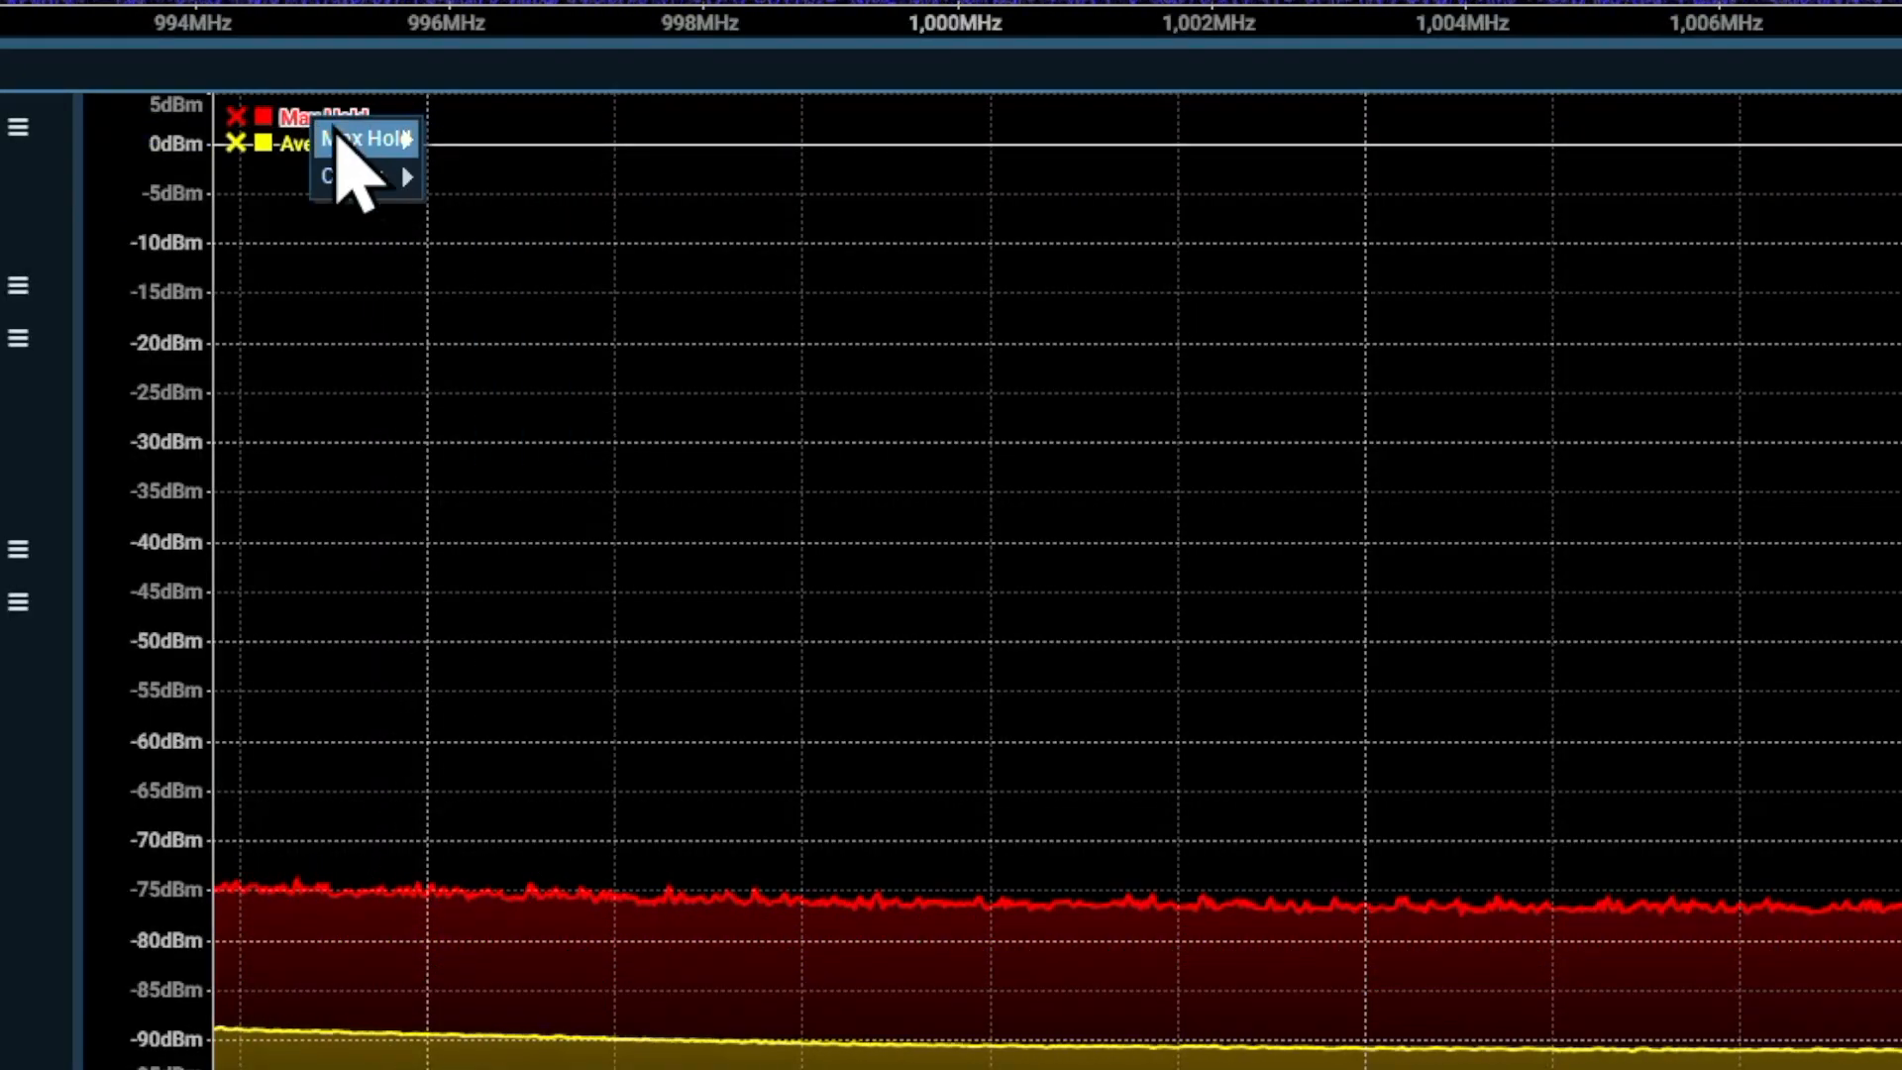
{"action": "mouse_move", "coordinate": [366, 144]}
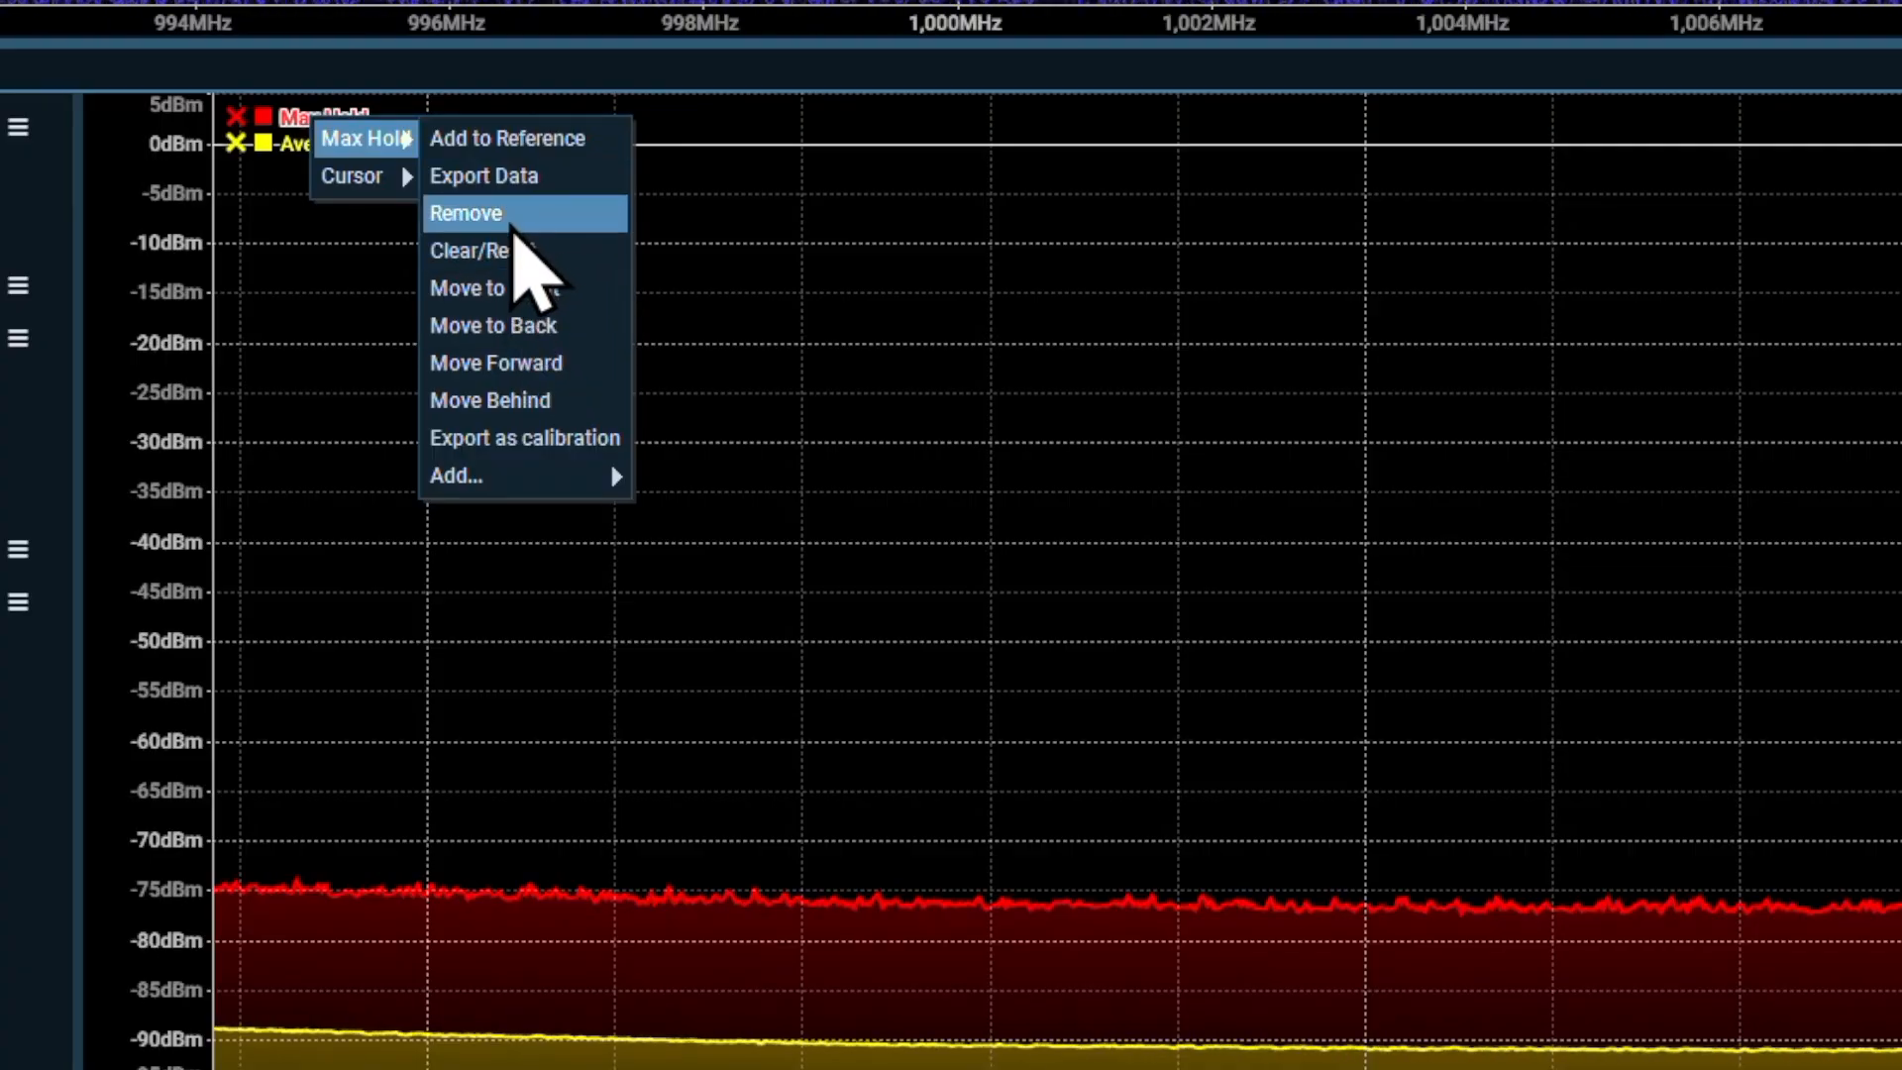
{"action": "left_click", "coordinate": [516, 215]}
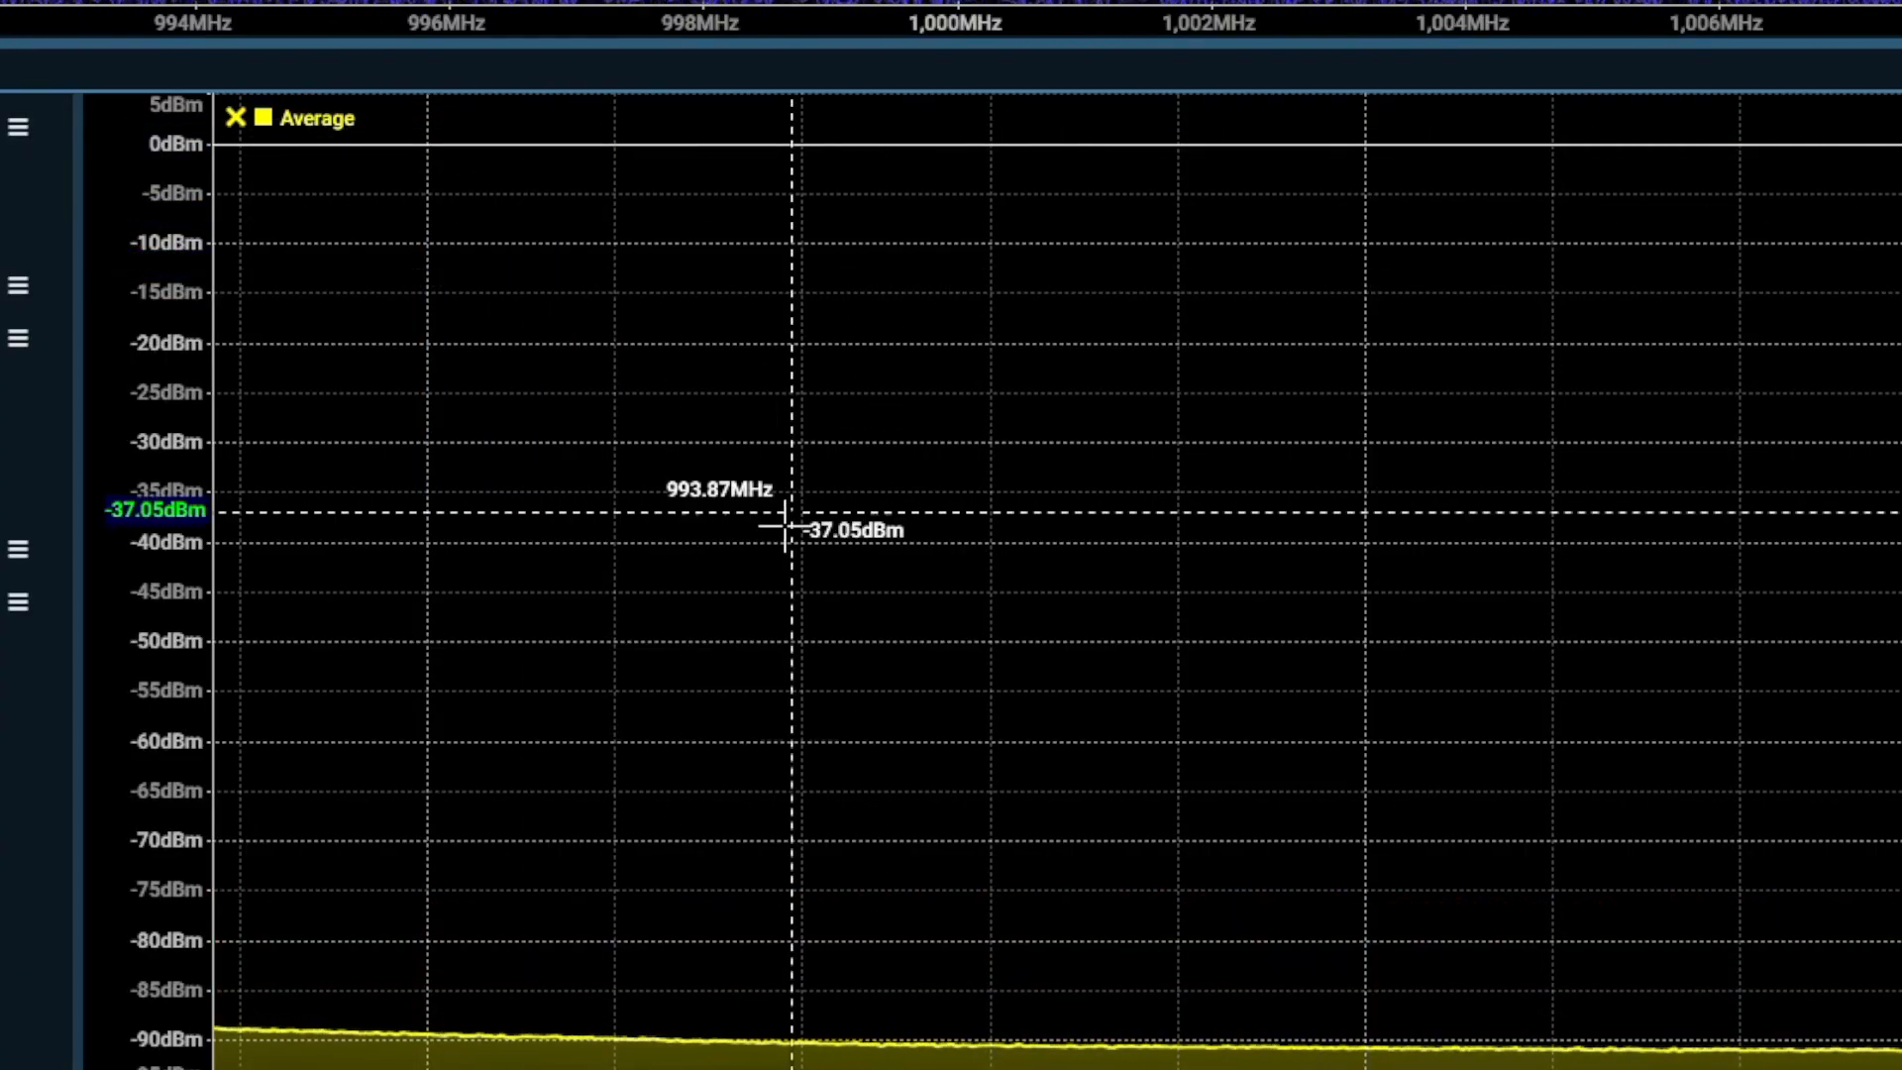
Lower the Channel 1 reference level to -55.0 dBm and enlarge the IQ Power Spectrum view slightly
{"action": "mouse_move", "coordinate": [153, 777]}
{"action": "left_mouse_down"}
{"action": "mouse_move", "coordinate": [152, 300]}
{"action": "mouse_move", "coordinate": [152, 347]}
{"action": "left_mouse_up"}
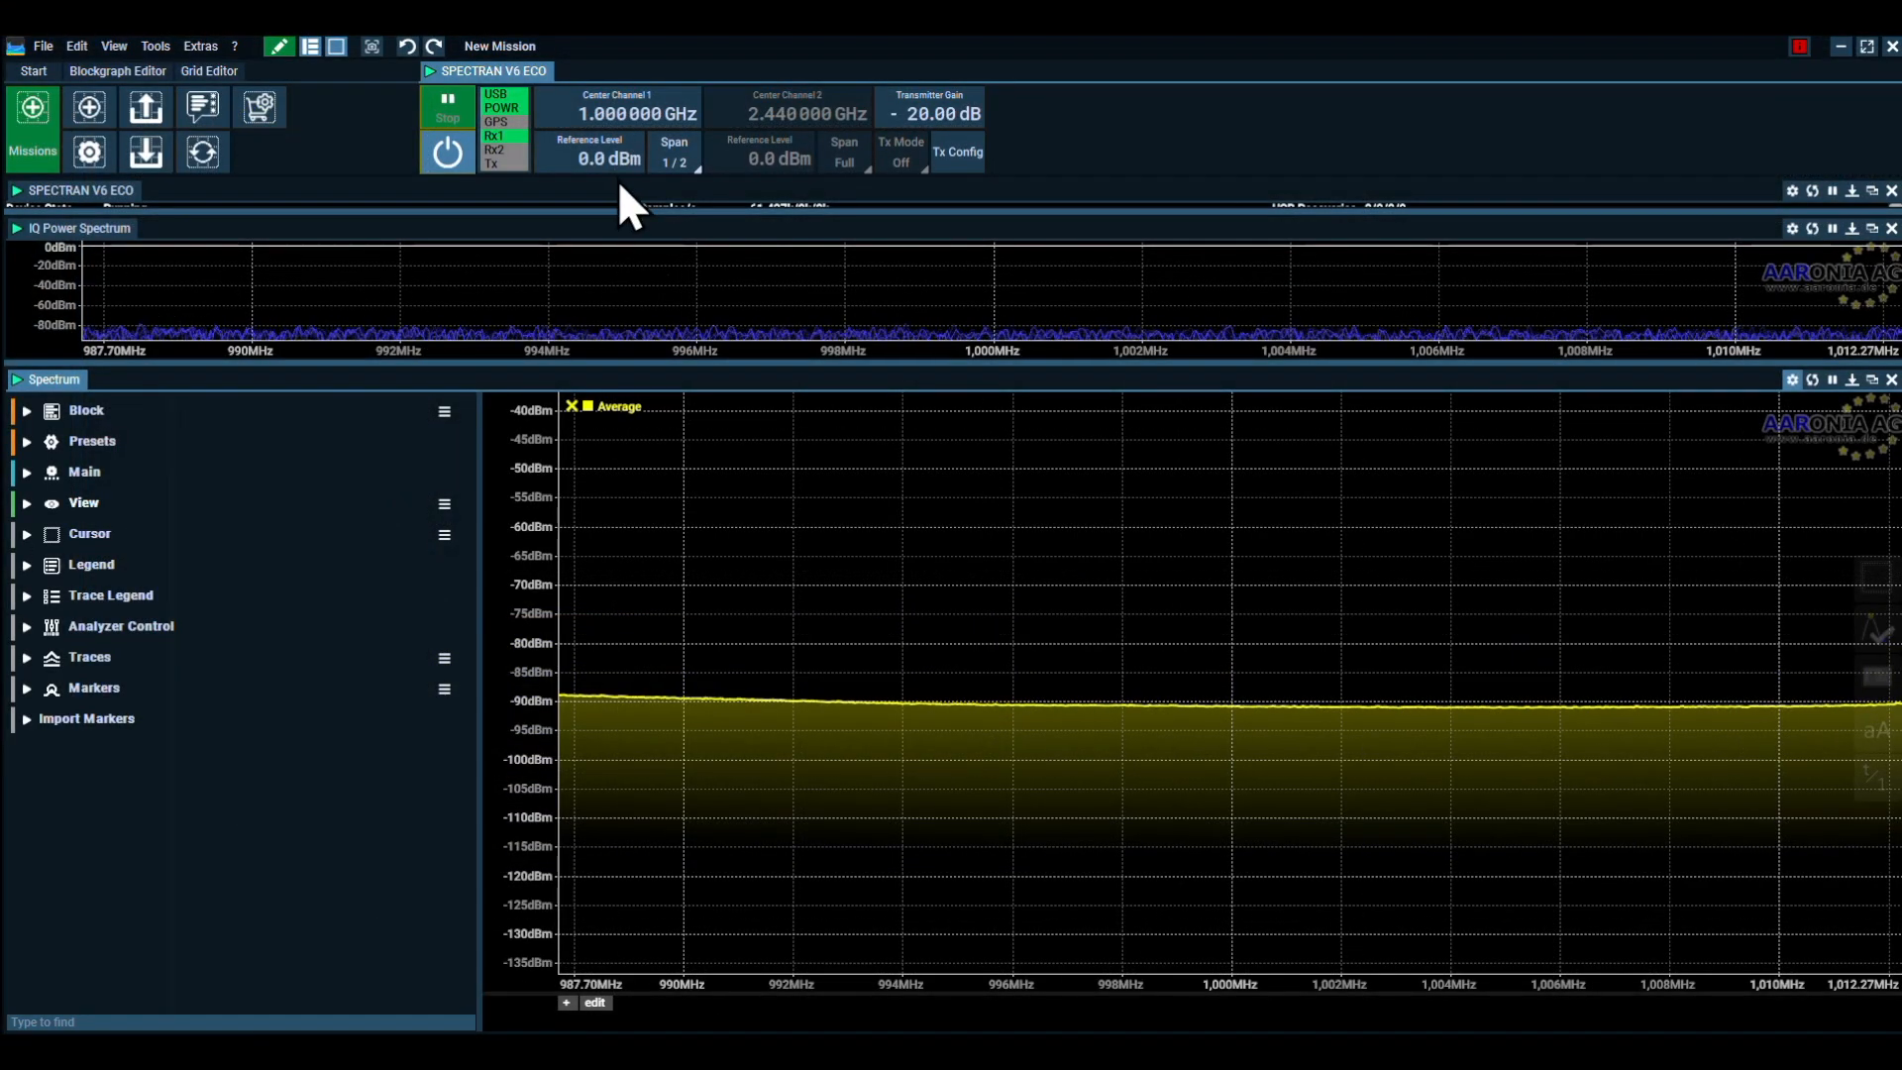
{"action": "scroll", "coordinate": [584, 163], "scroll_direction": "down", "scroll_amount": 6}
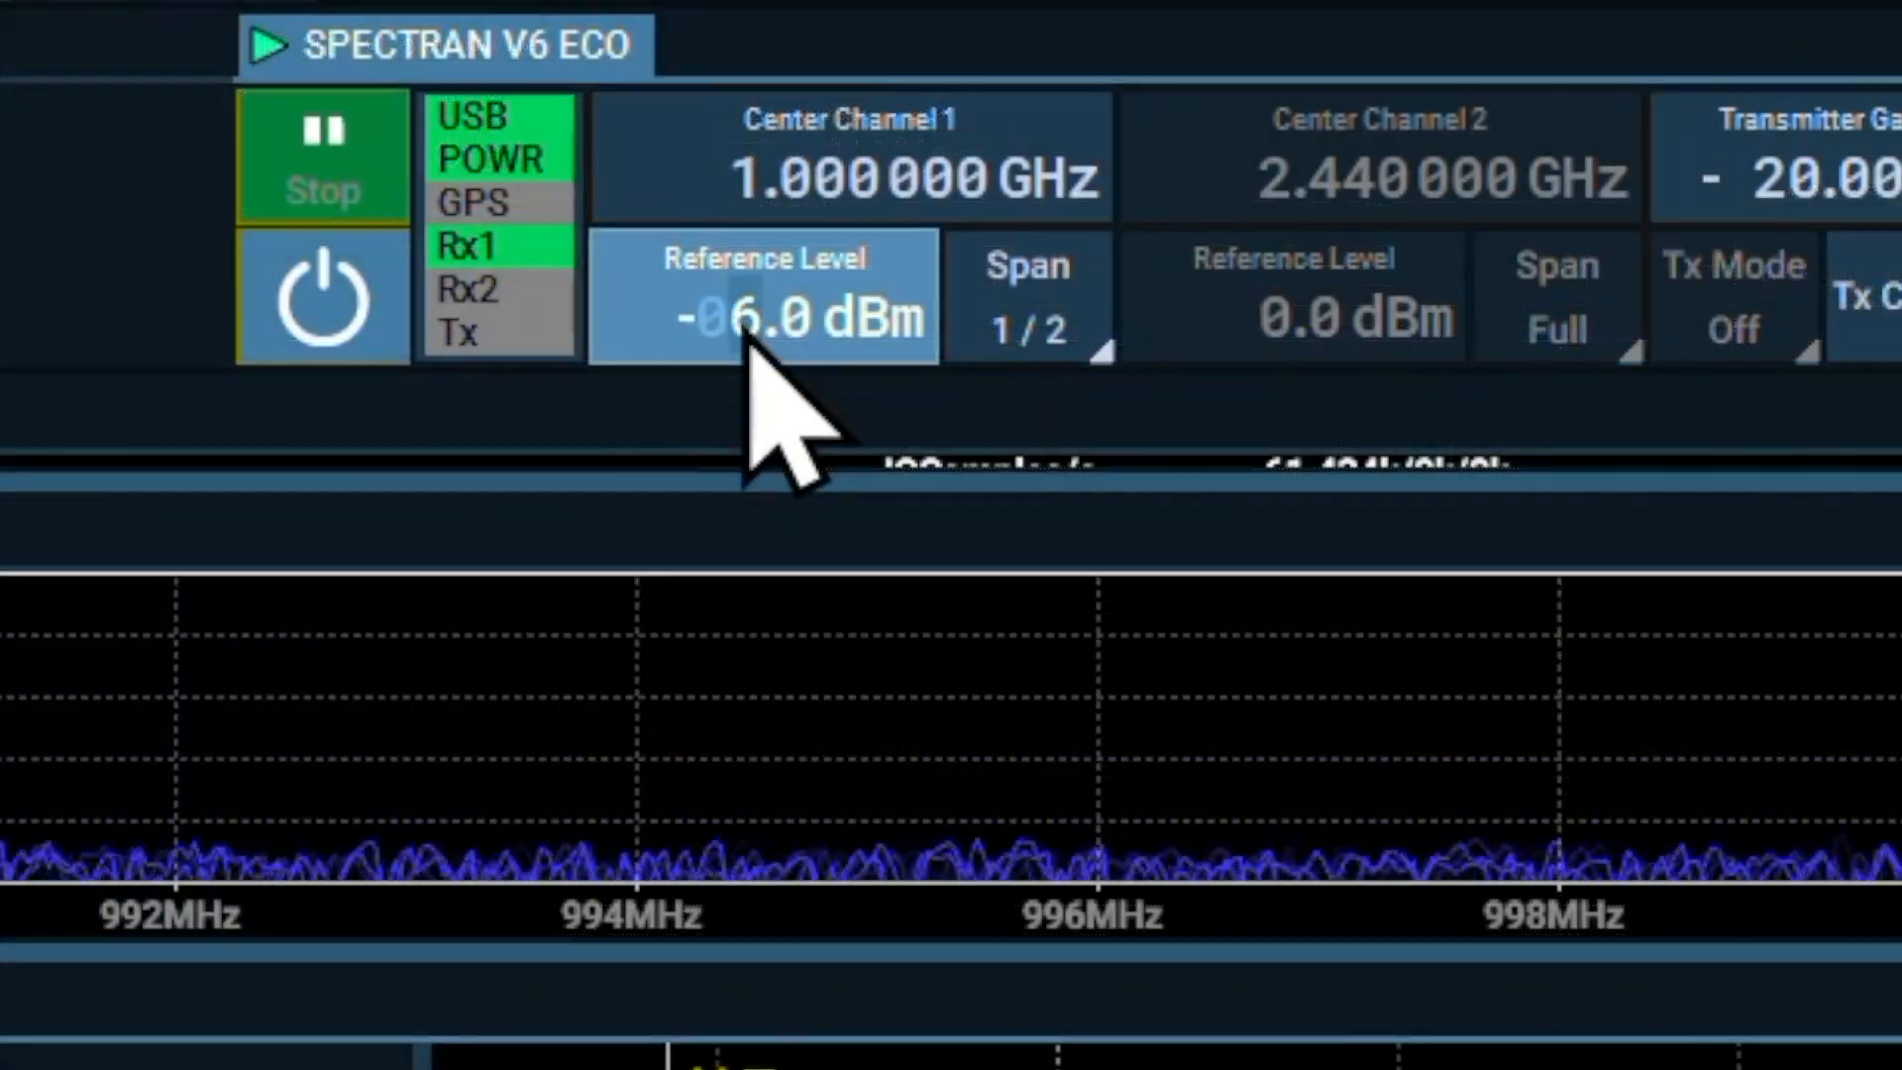
{"action": "scroll", "coordinate": [744, 327], "scroll_direction": "down", "scroll_amount": 20}
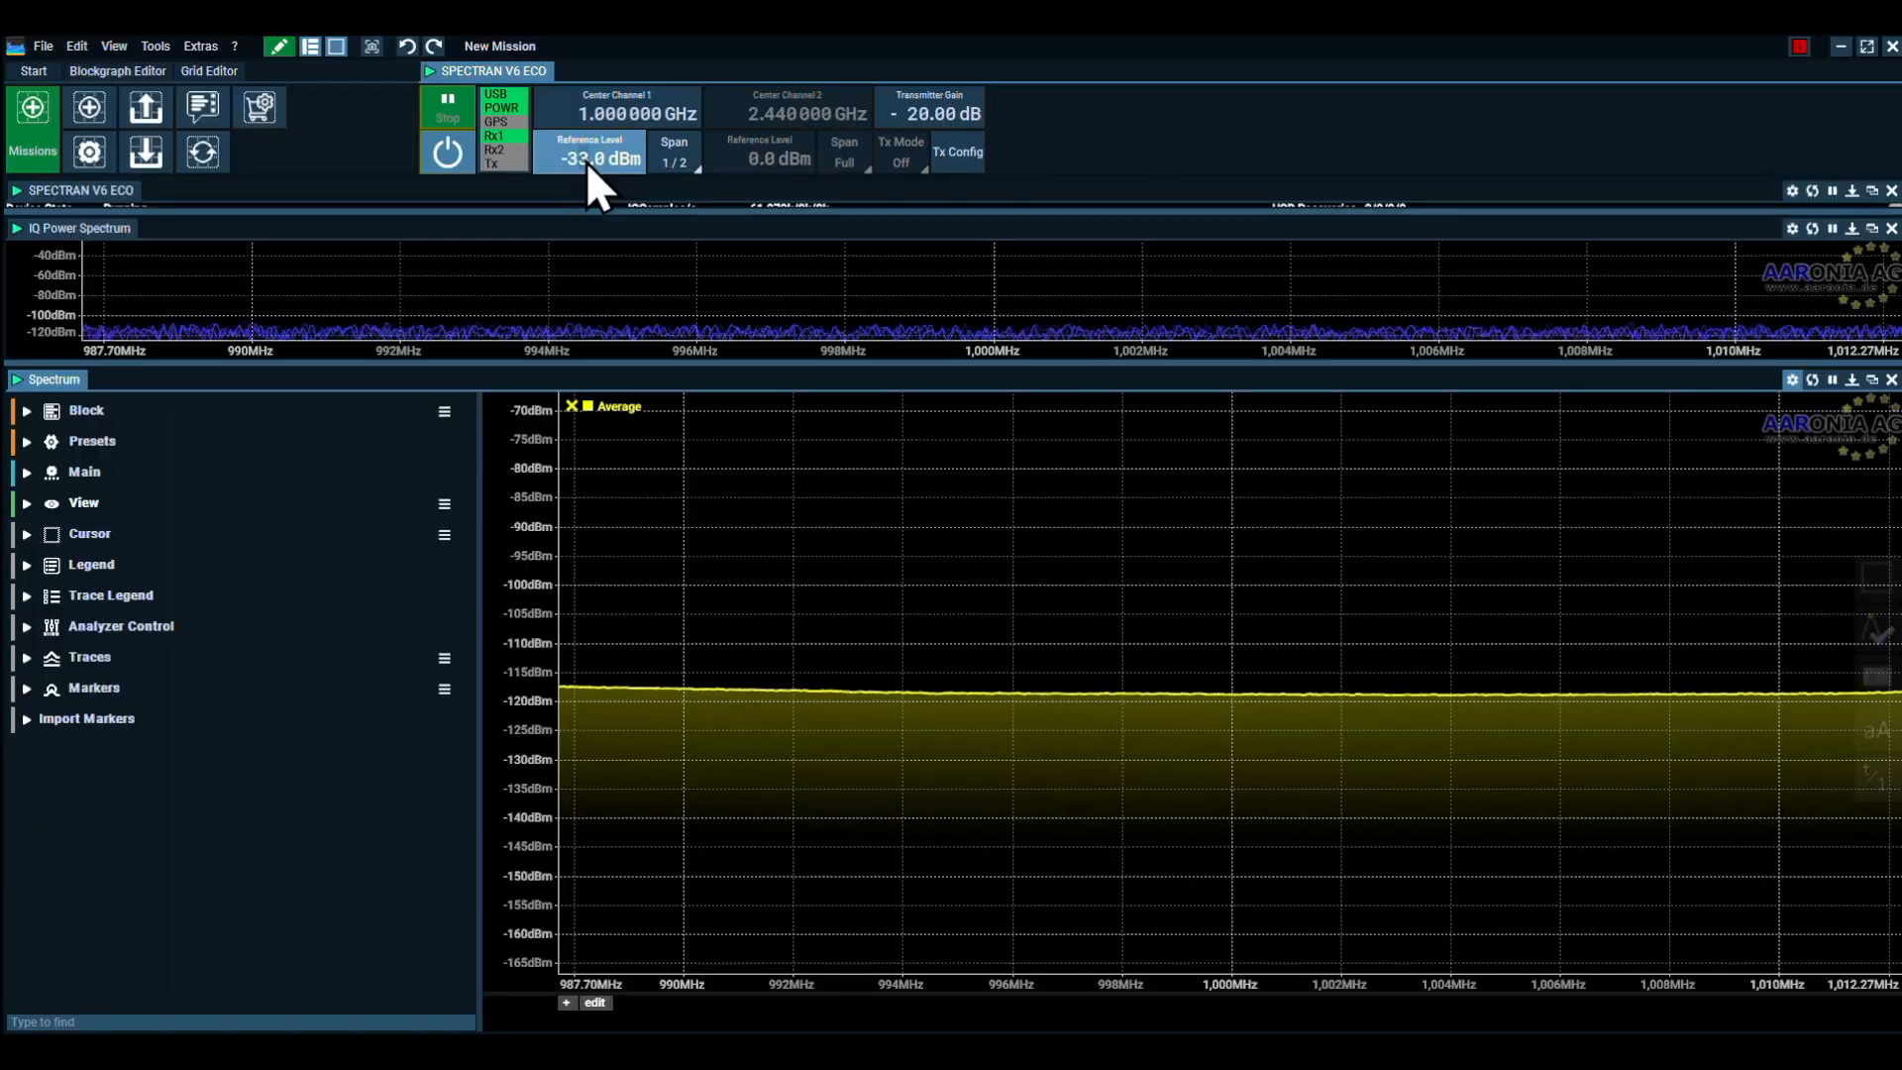
{"action": "scroll", "coordinate": [585, 163], "scroll_direction": "down", "scroll_amount": 20}
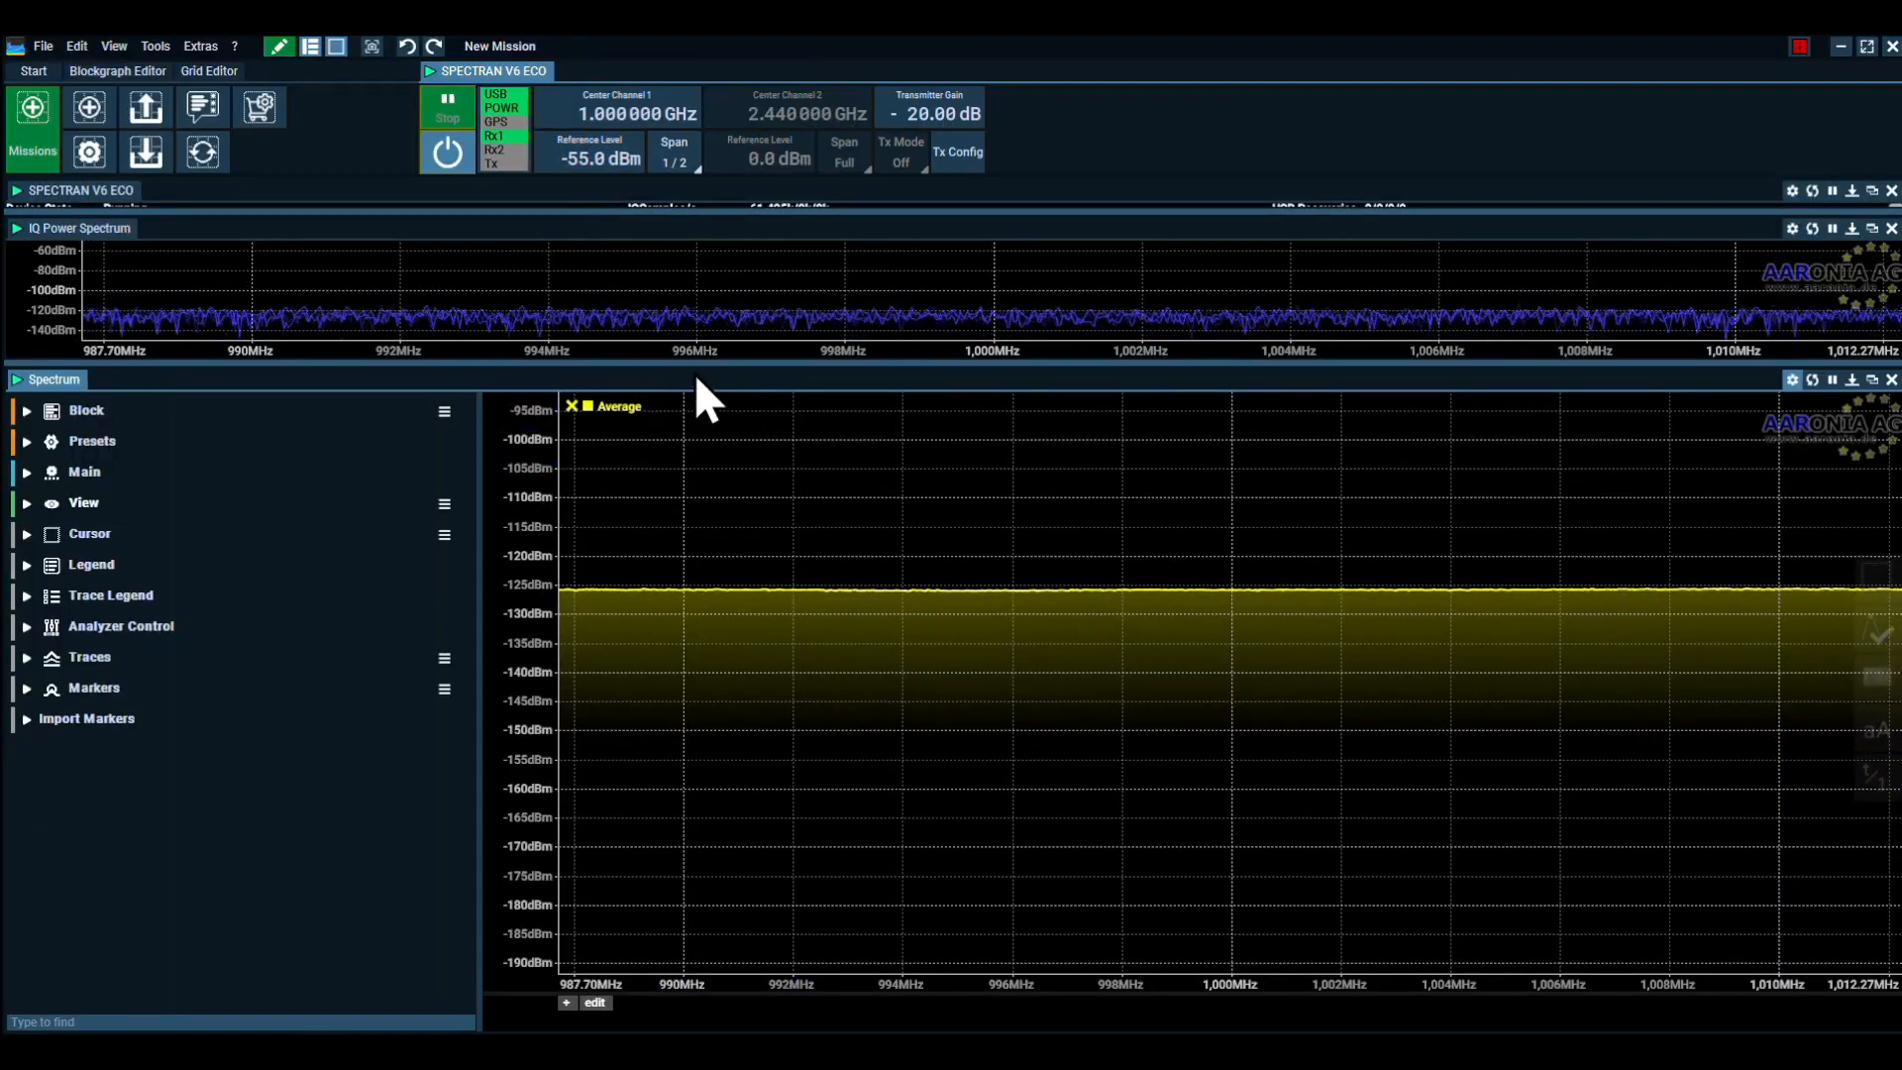
{"action": "left_click_drag", "start_coordinate": [708, 364], "coordinate": [709, 464]}
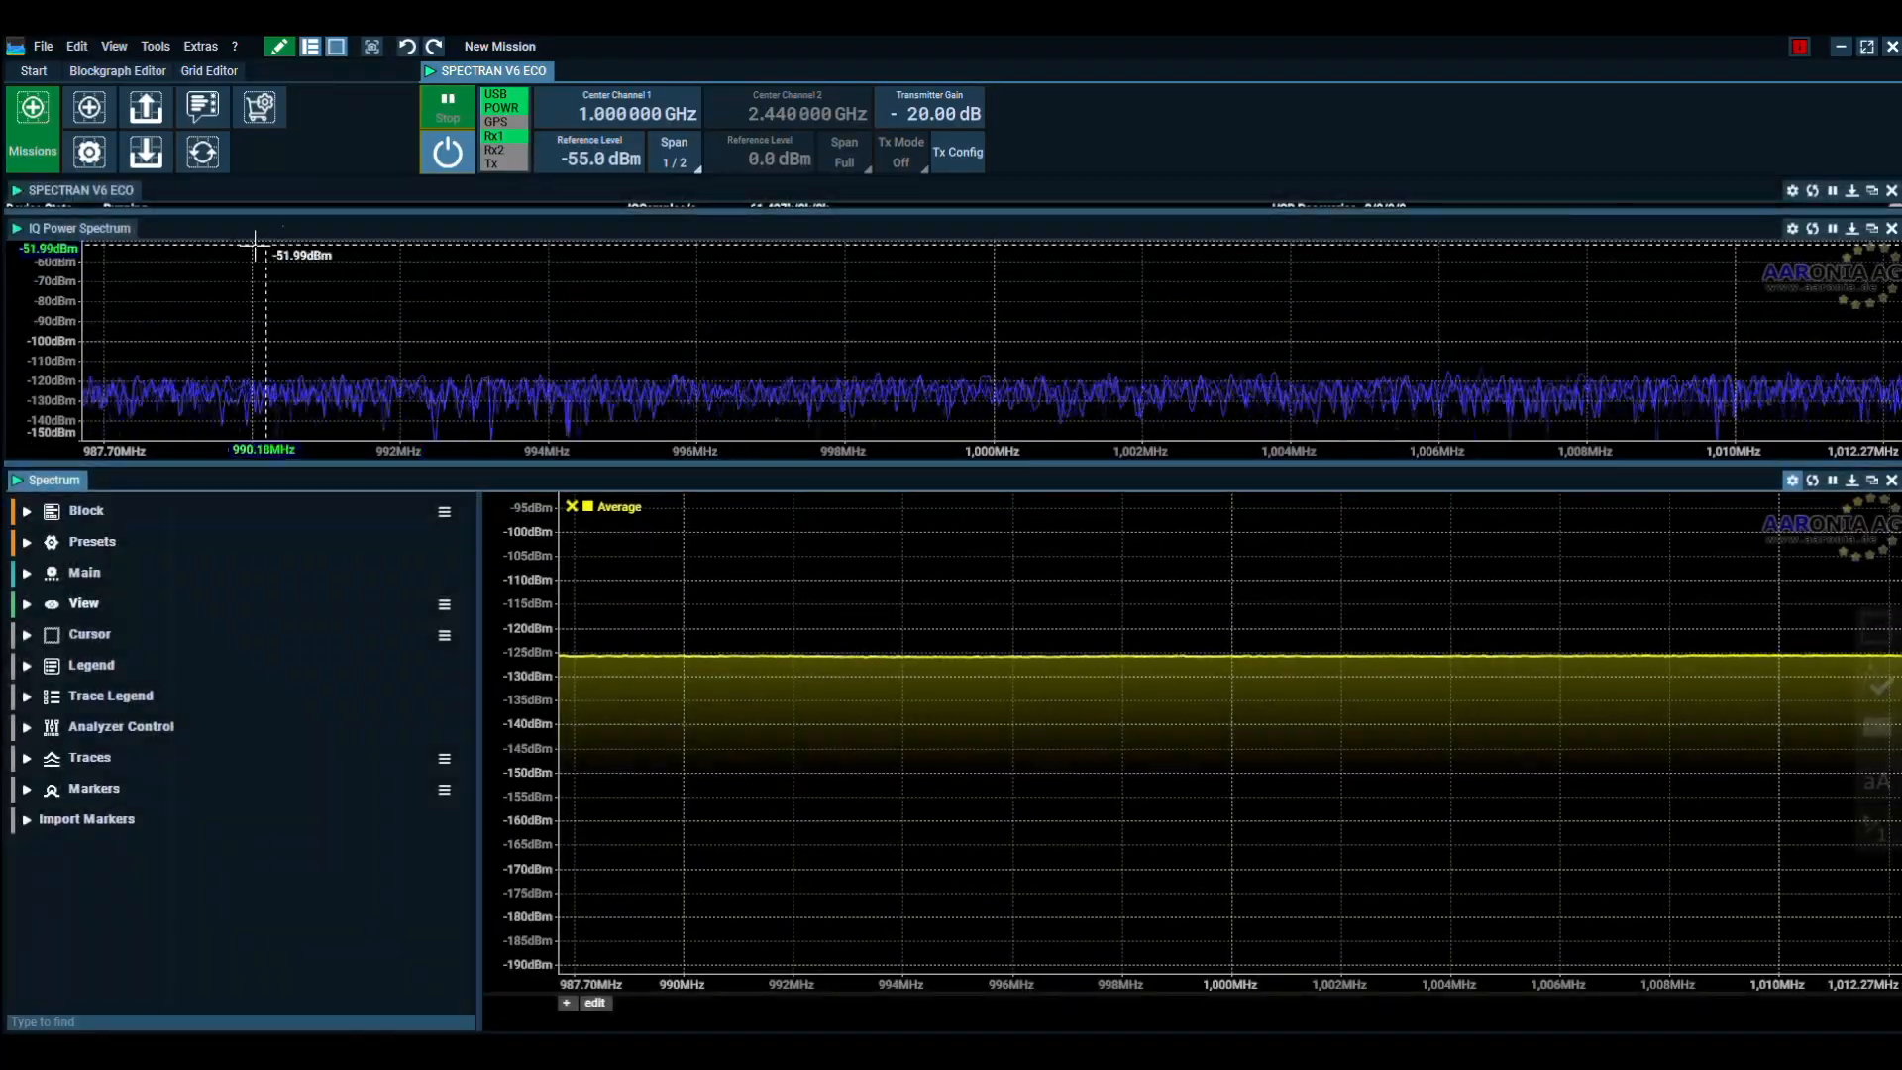
Open the Device Manager and examine the options and features of the connected SPECTRAN V6 ECO devices
{"action": "left_click", "coordinate": [160, 47]}
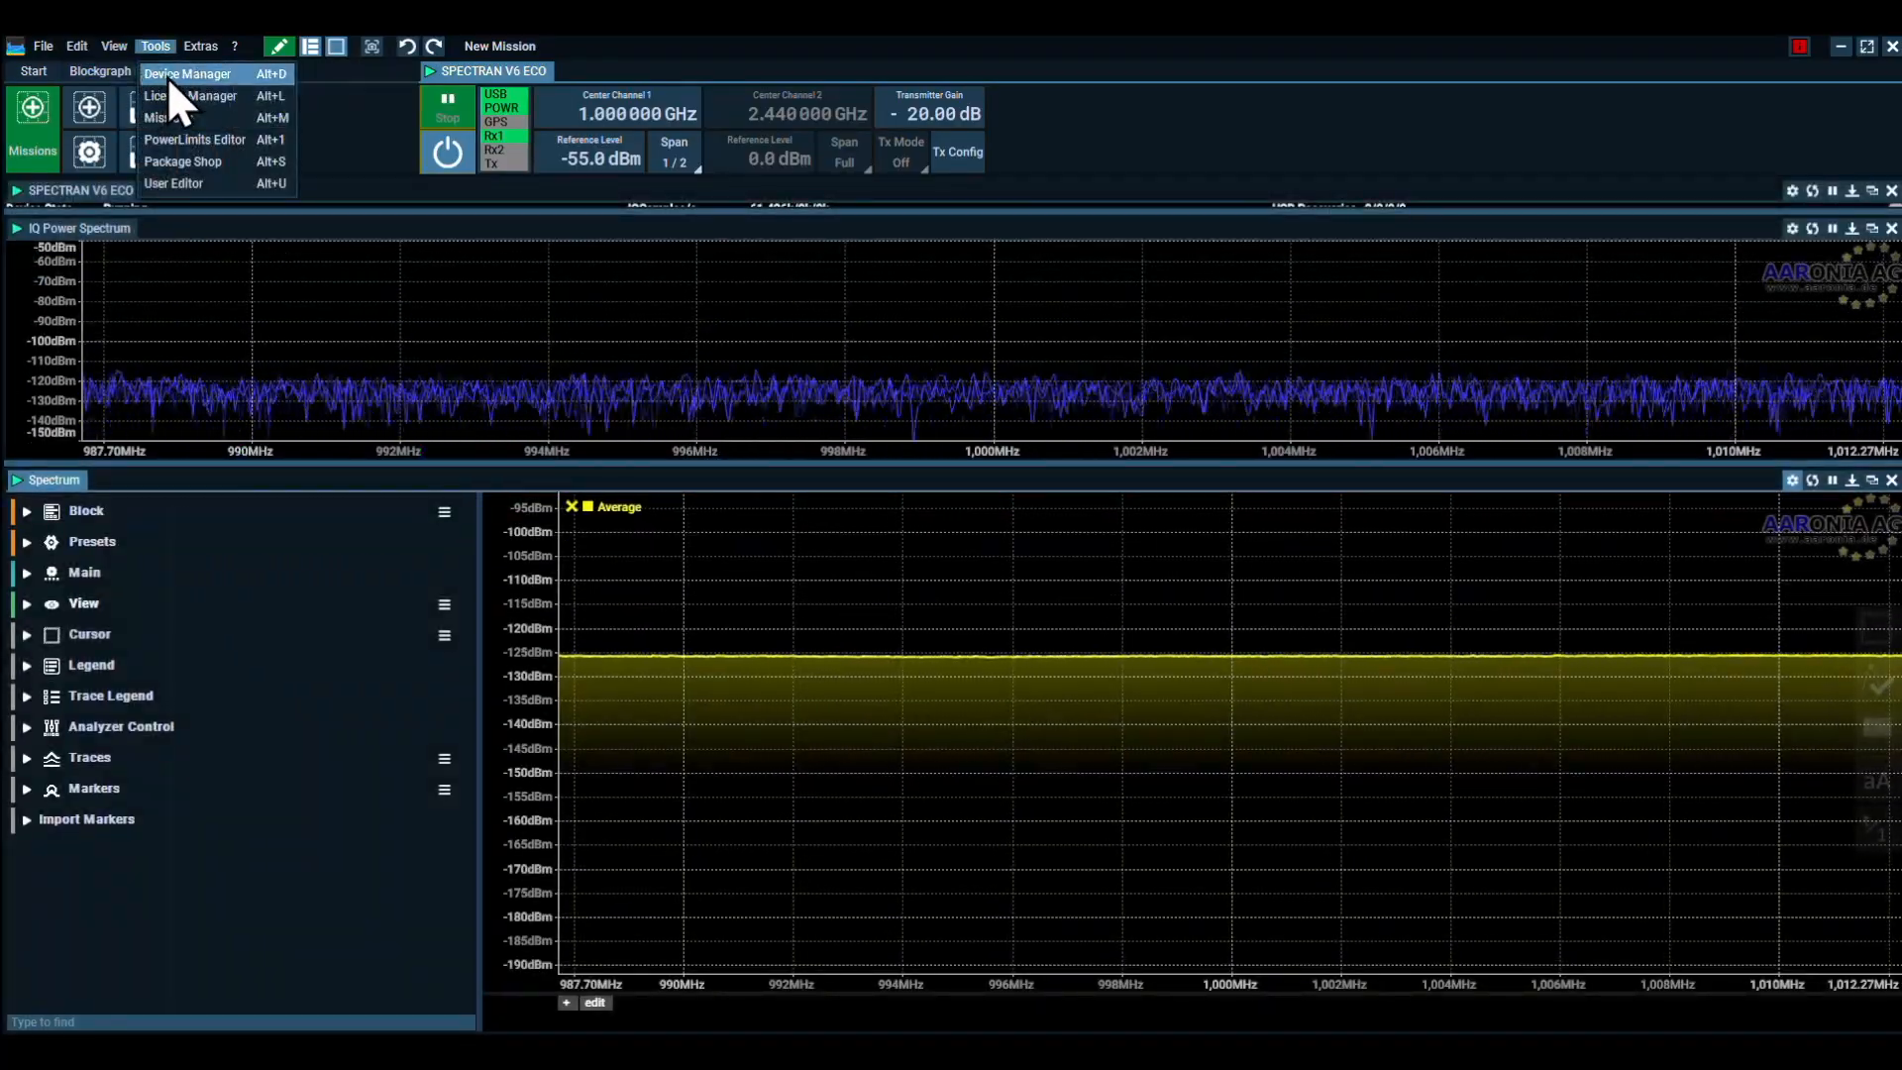
{"action": "left_click", "coordinate": [169, 77]}
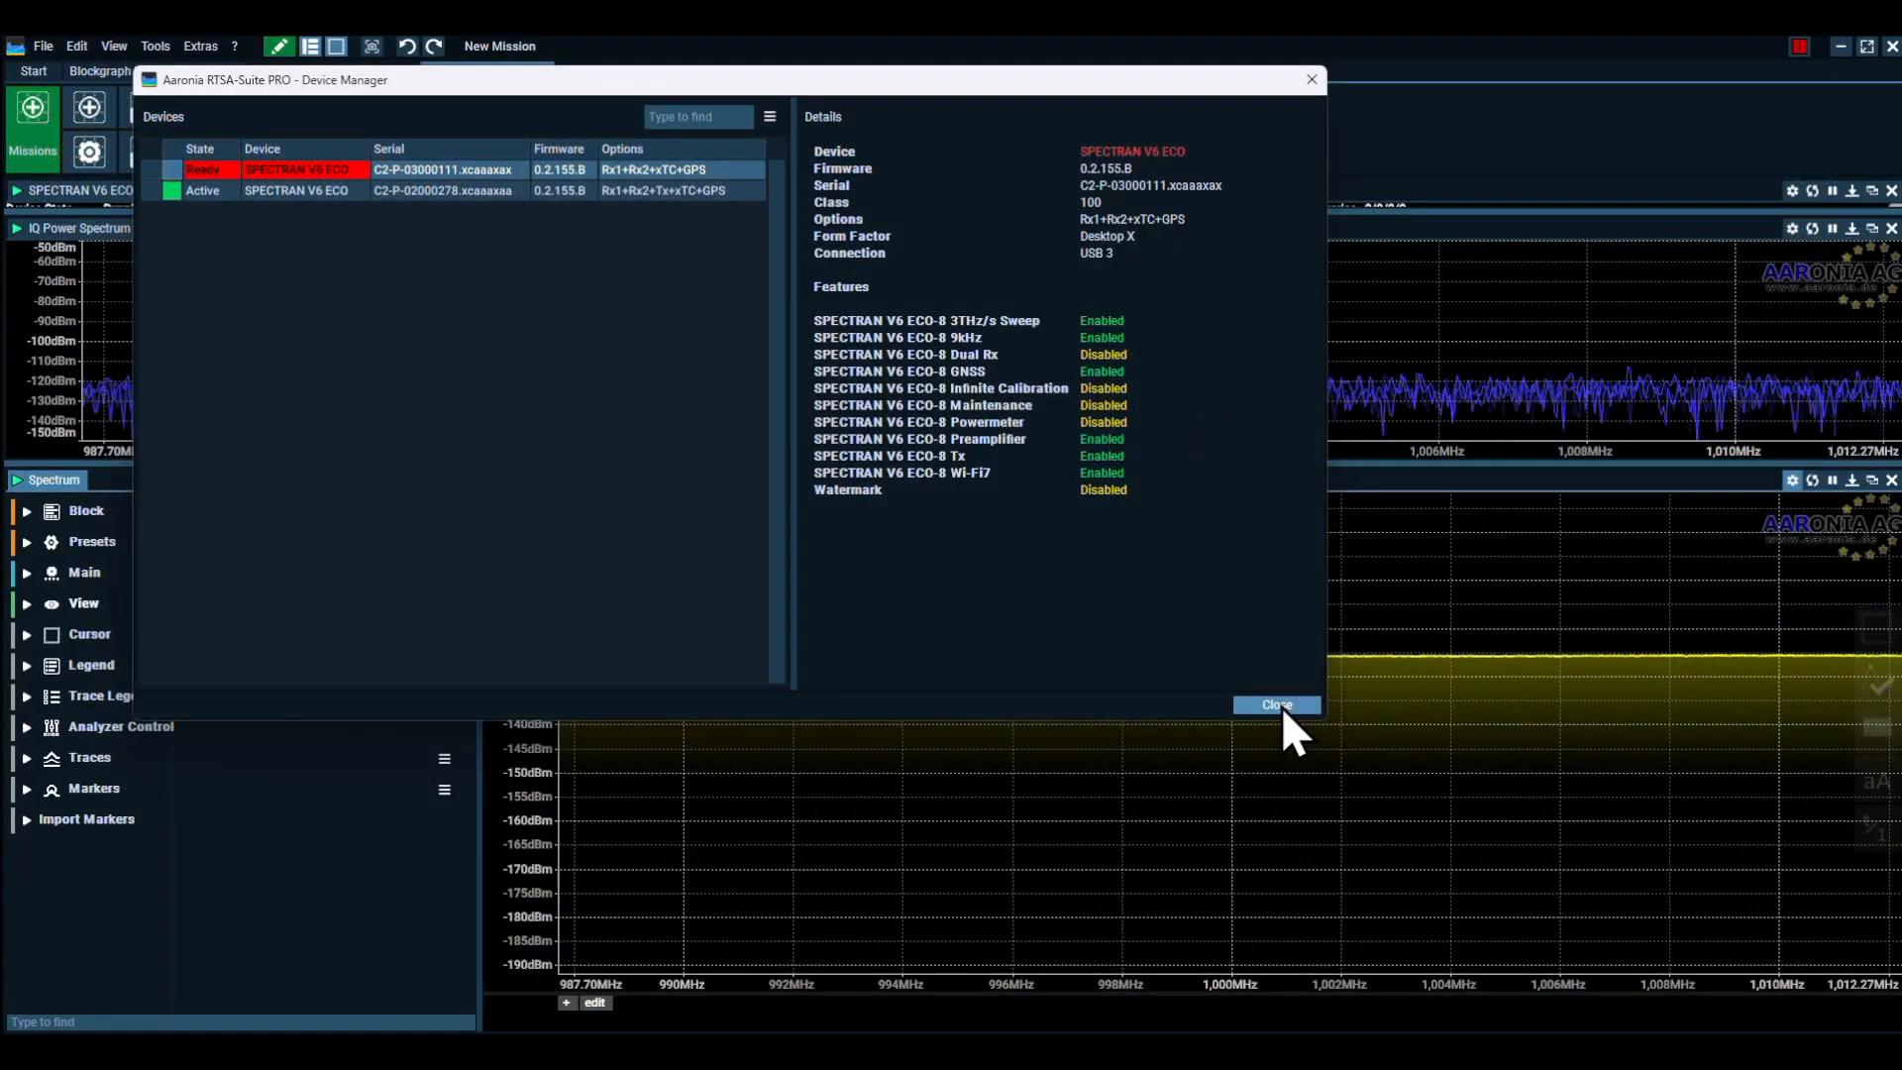
{"action": "left_click", "coordinate": [1281, 705]}
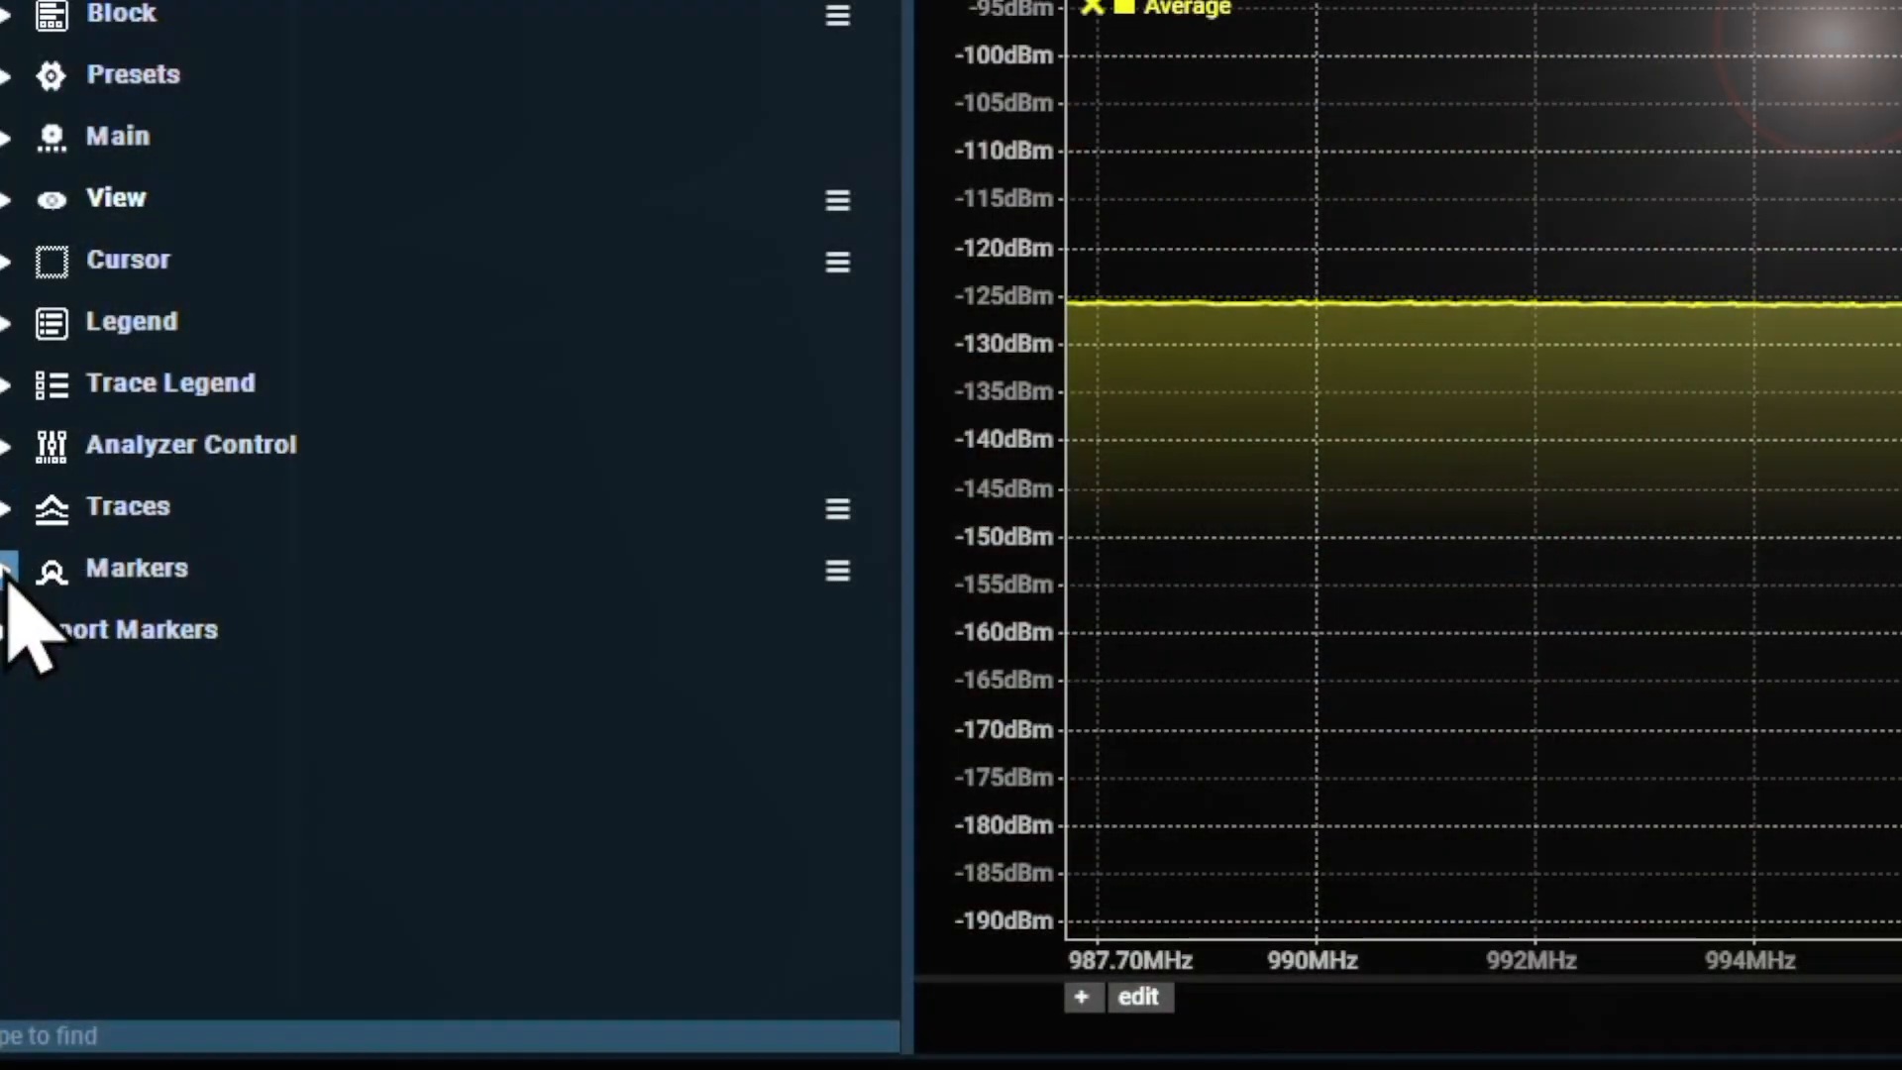
Add a marker to the Spectrum view
{"action": "left_click", "coordinate": [28, 789]}
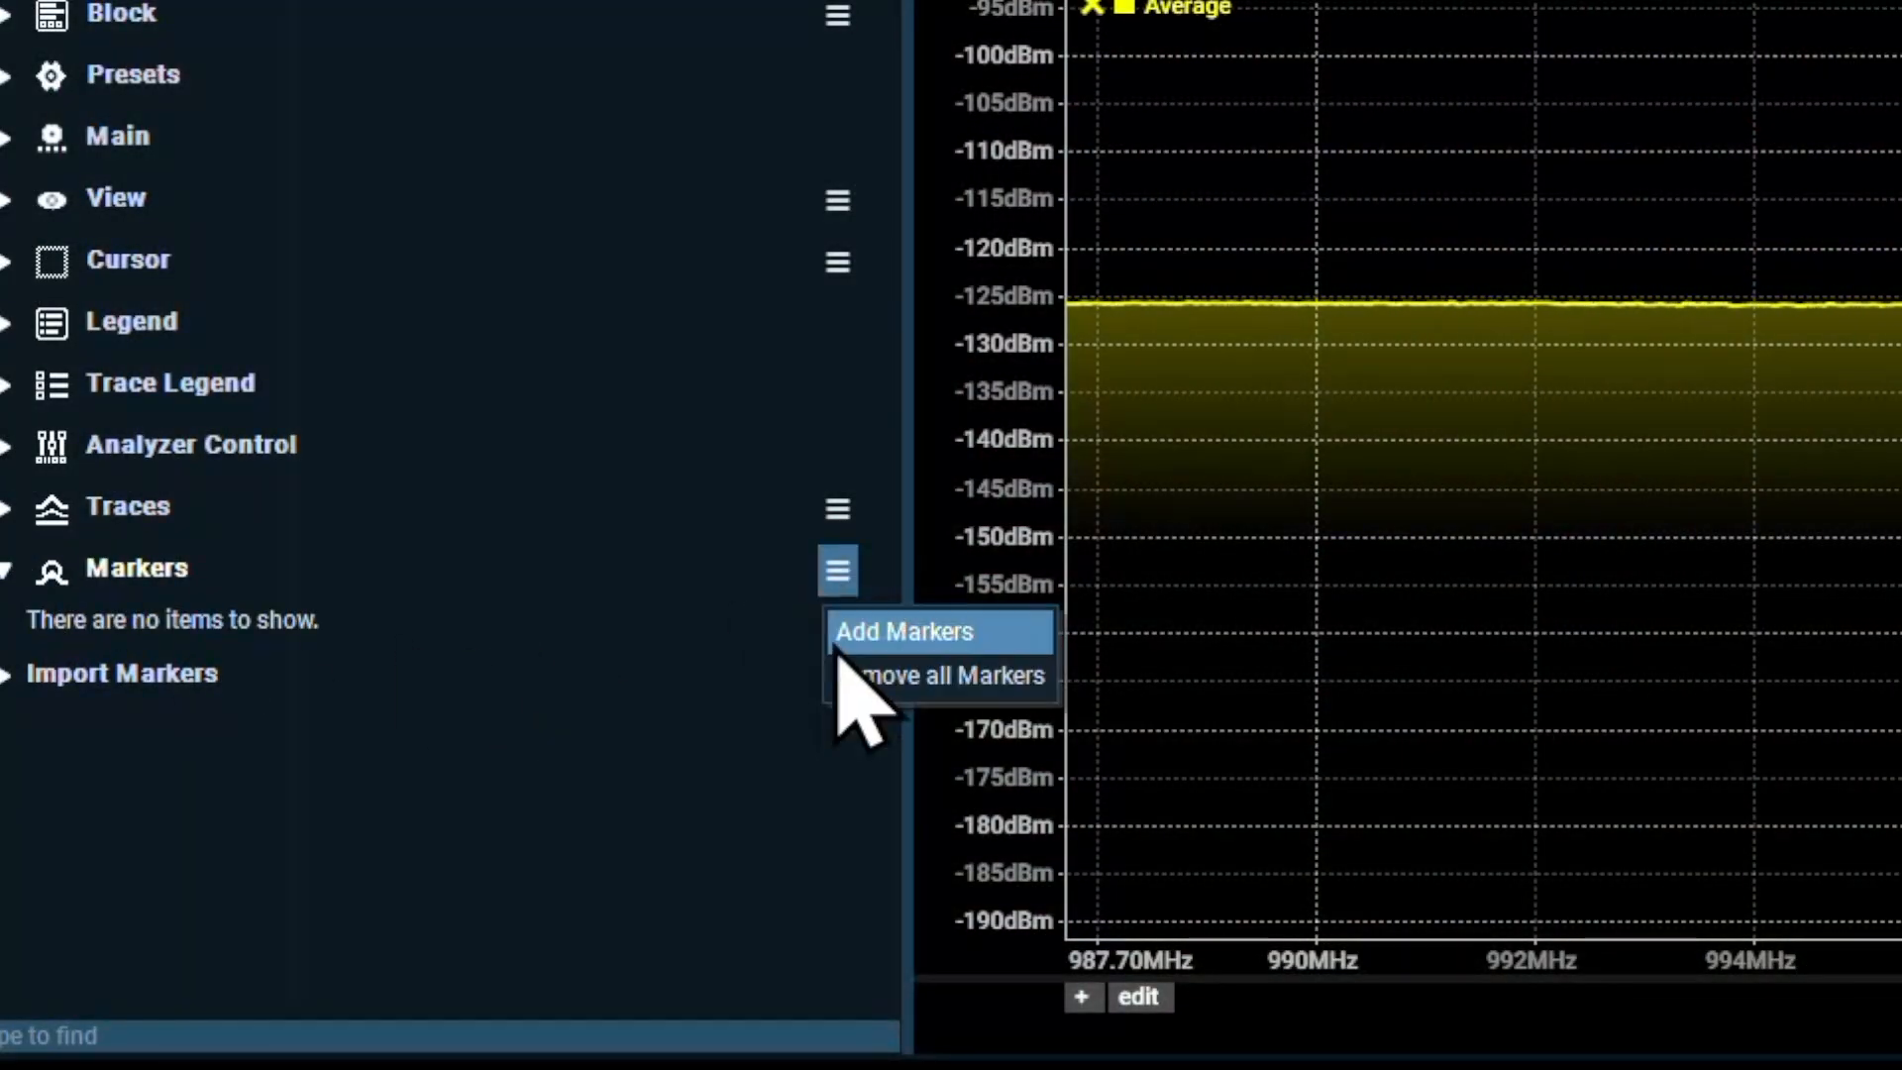
{"action": "left_click", "coordinate": [838, 651]}
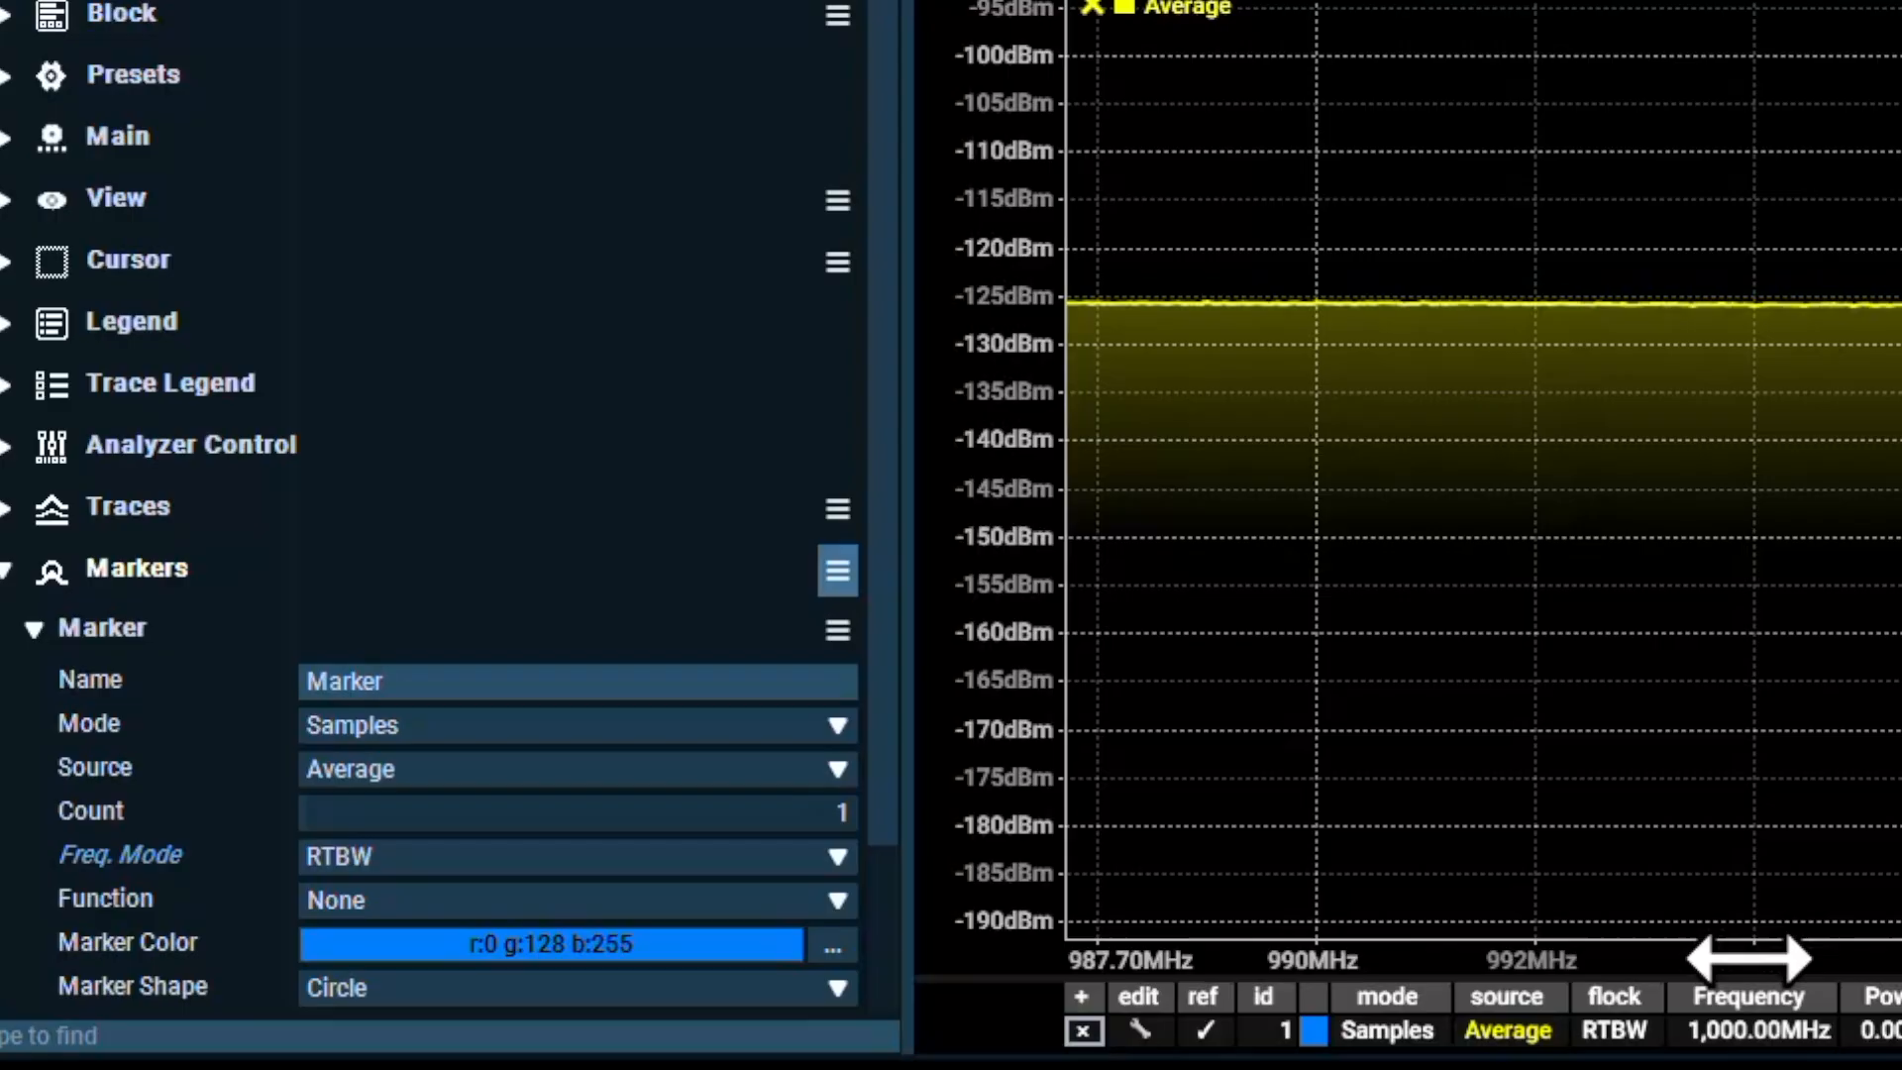
Set the Spectrum marker's mode to Peaks and its function to Spectral Density, and select its row in the marker table
{"action": "left_click", "coordinate": [1396, 1032]}
{"action": "left_click", "coordinate": [1397, 1003]}
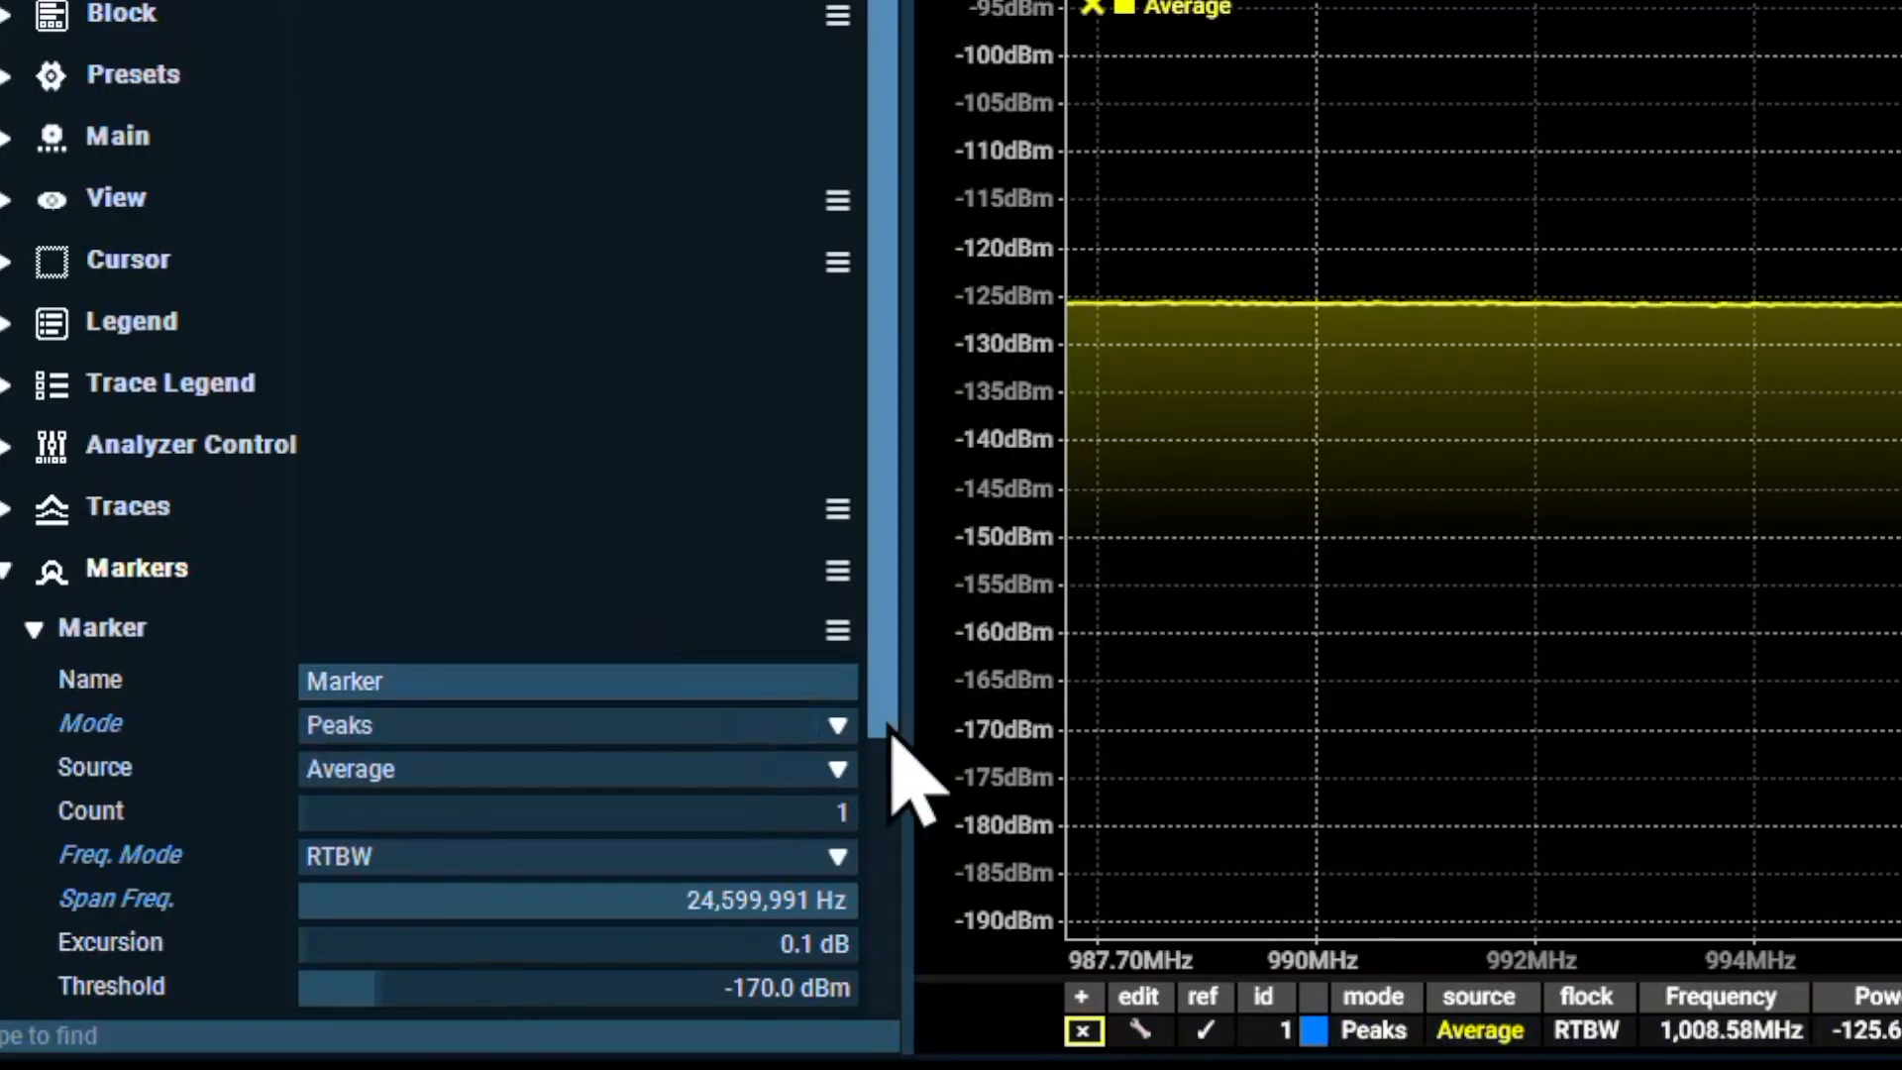
{"action": "left_click_drag", "start_coordinate": [884, 698], "coordinate": [904, 1001]}
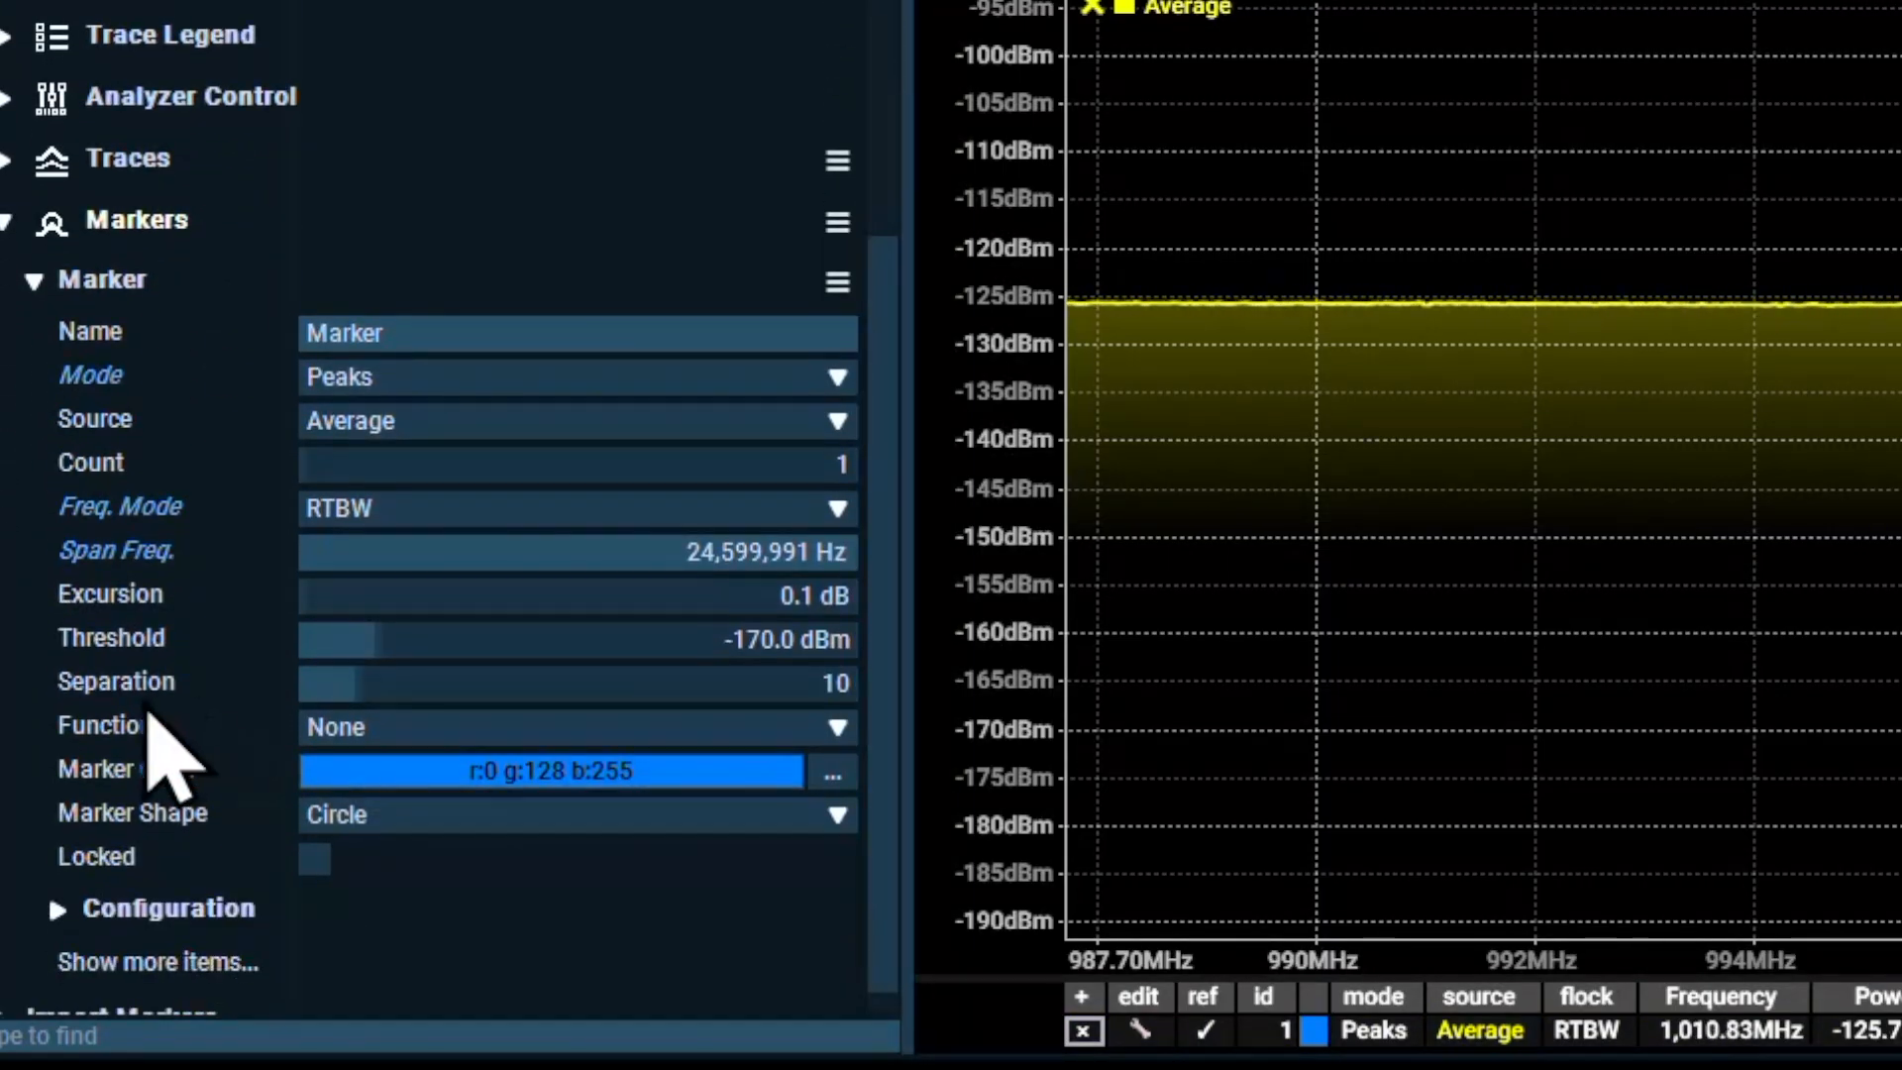
{"action": "left_click", "coordinate": [543, 727]}
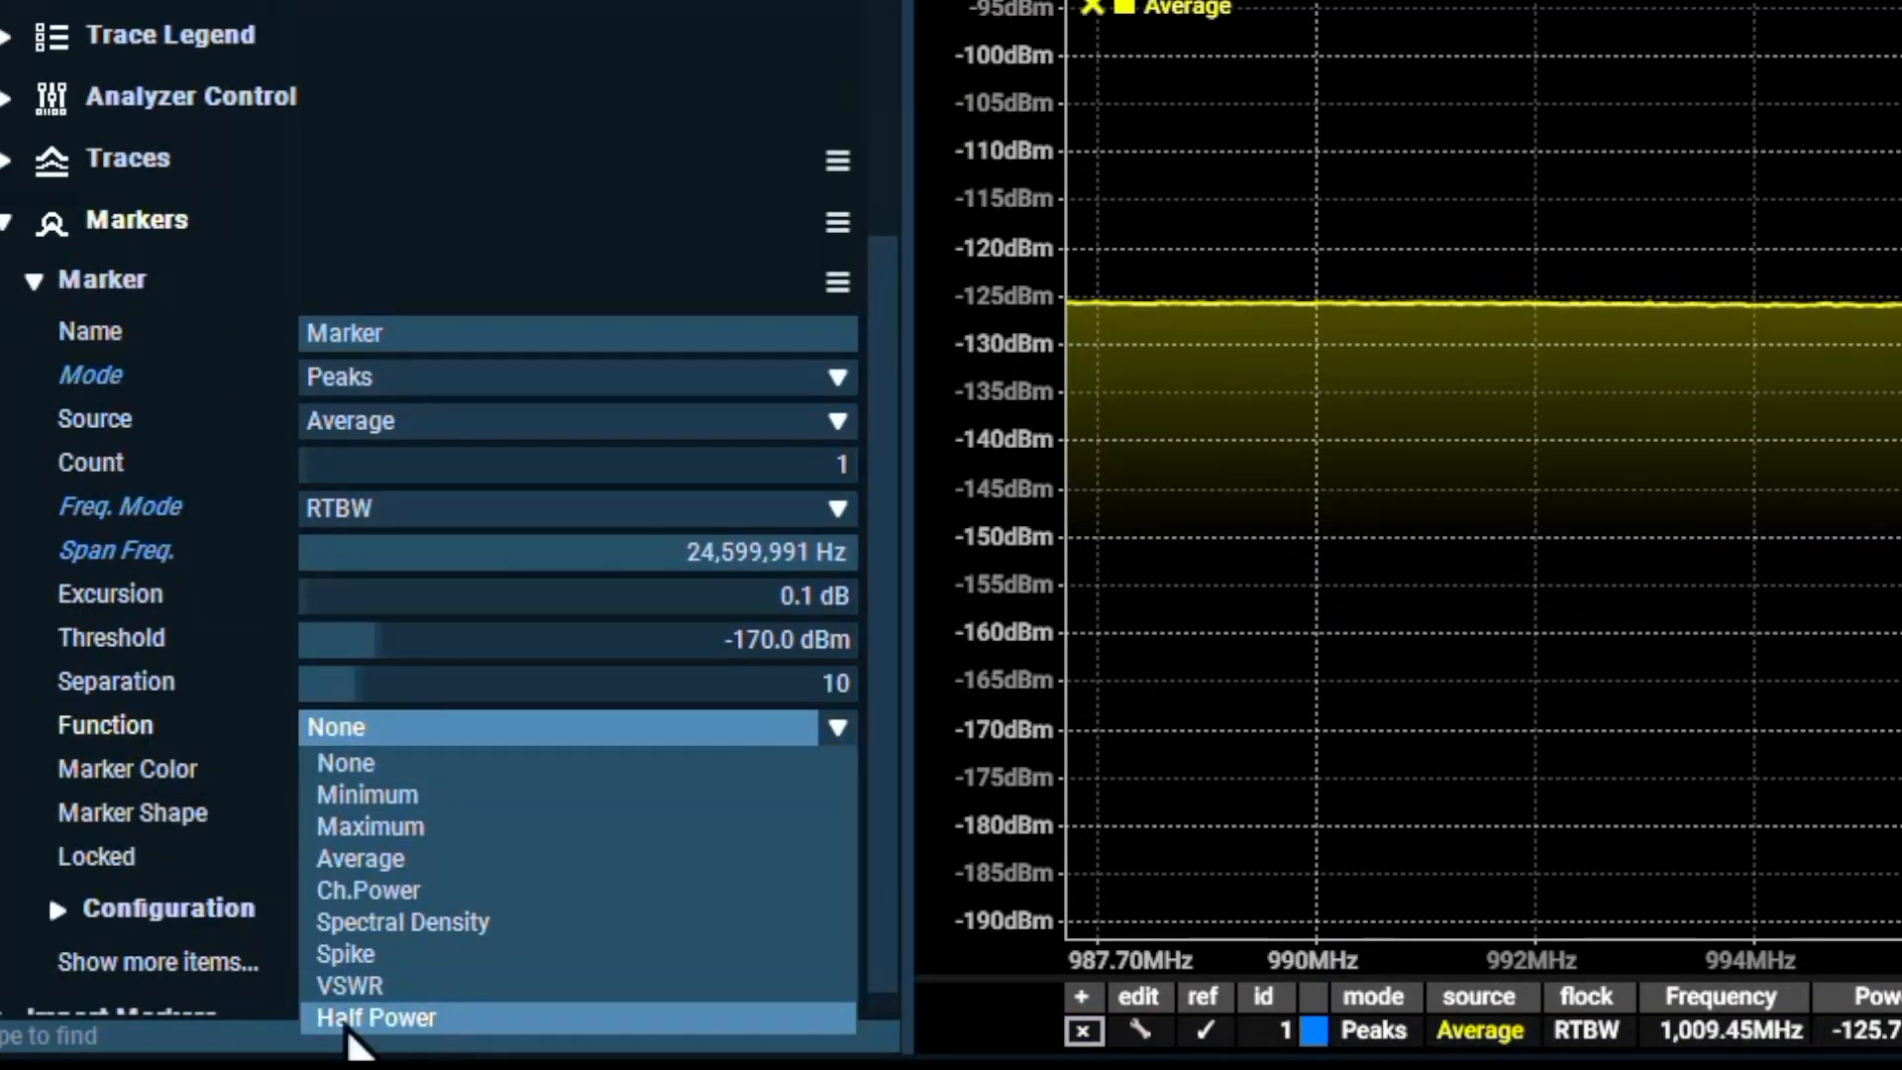
{"action": "left_click", "coordinate": [387, 922]}
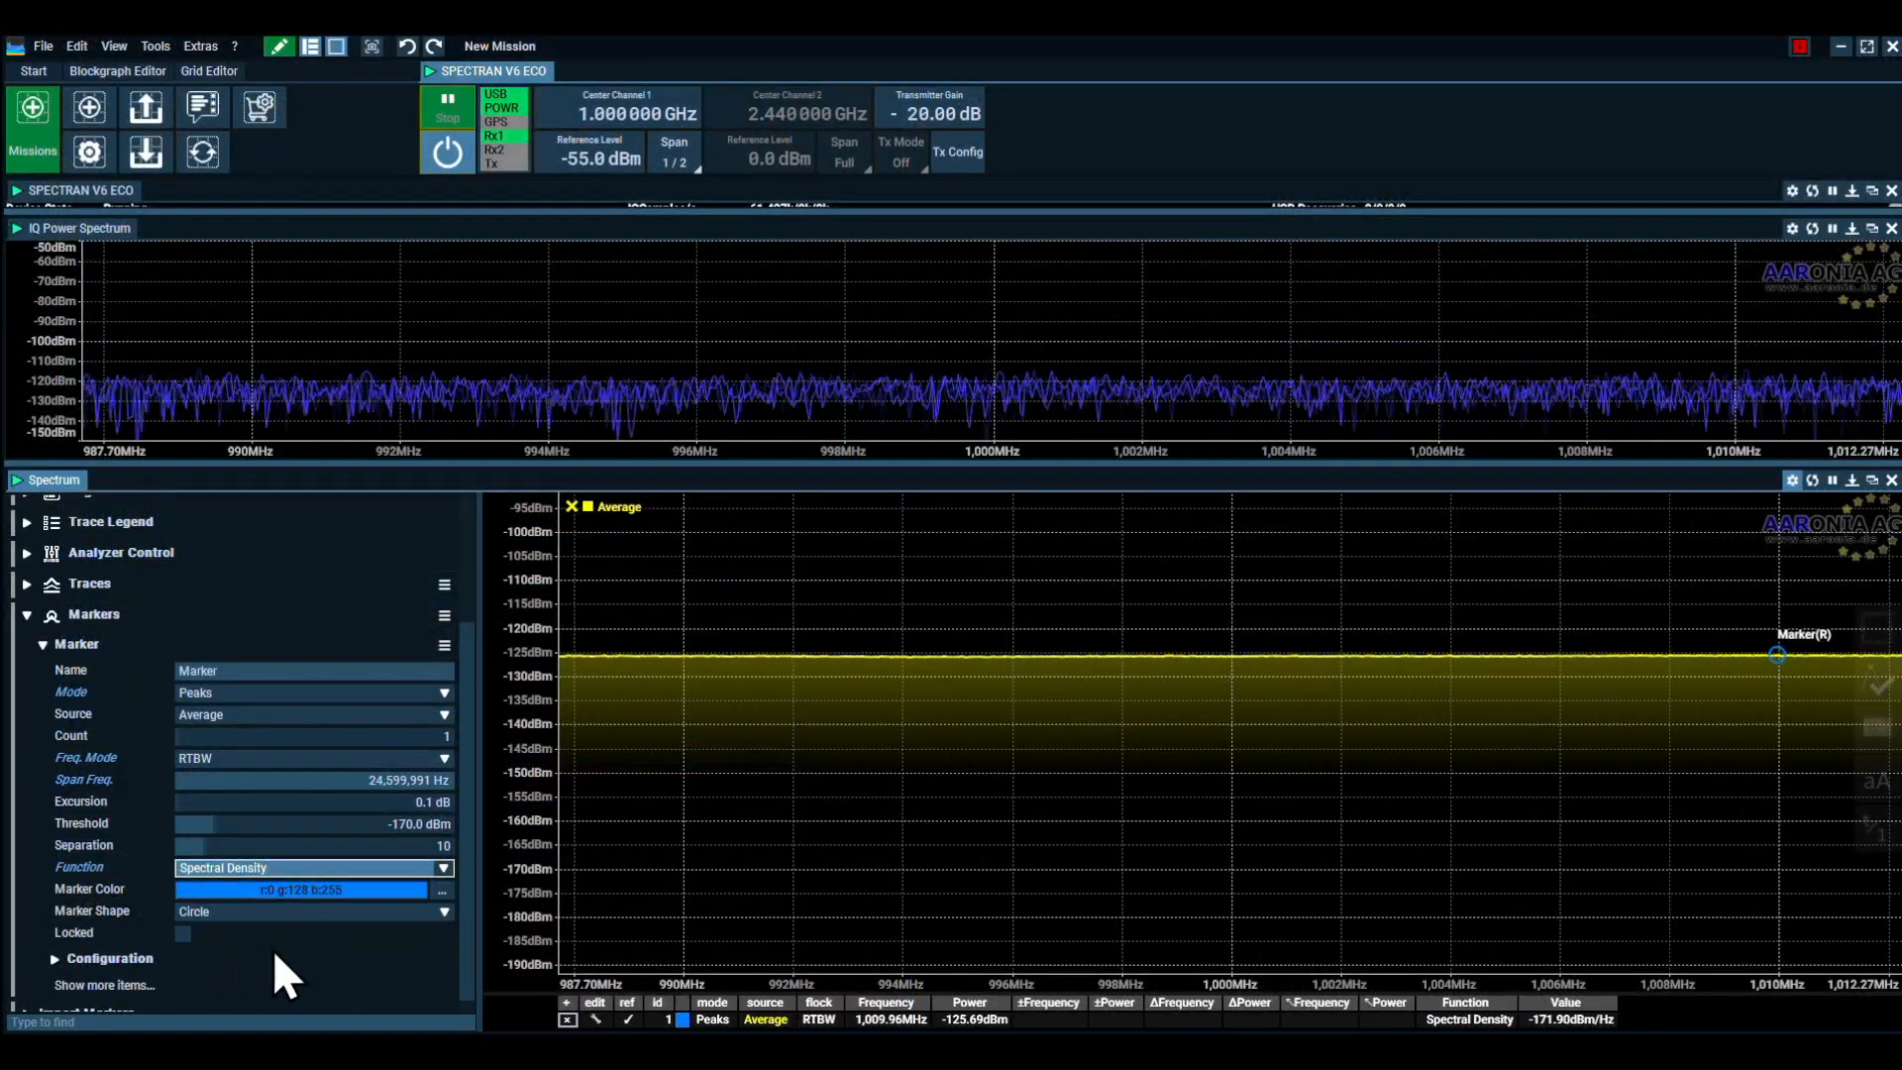
{"action": "left_click", "coordinate": [1565, 1022]}
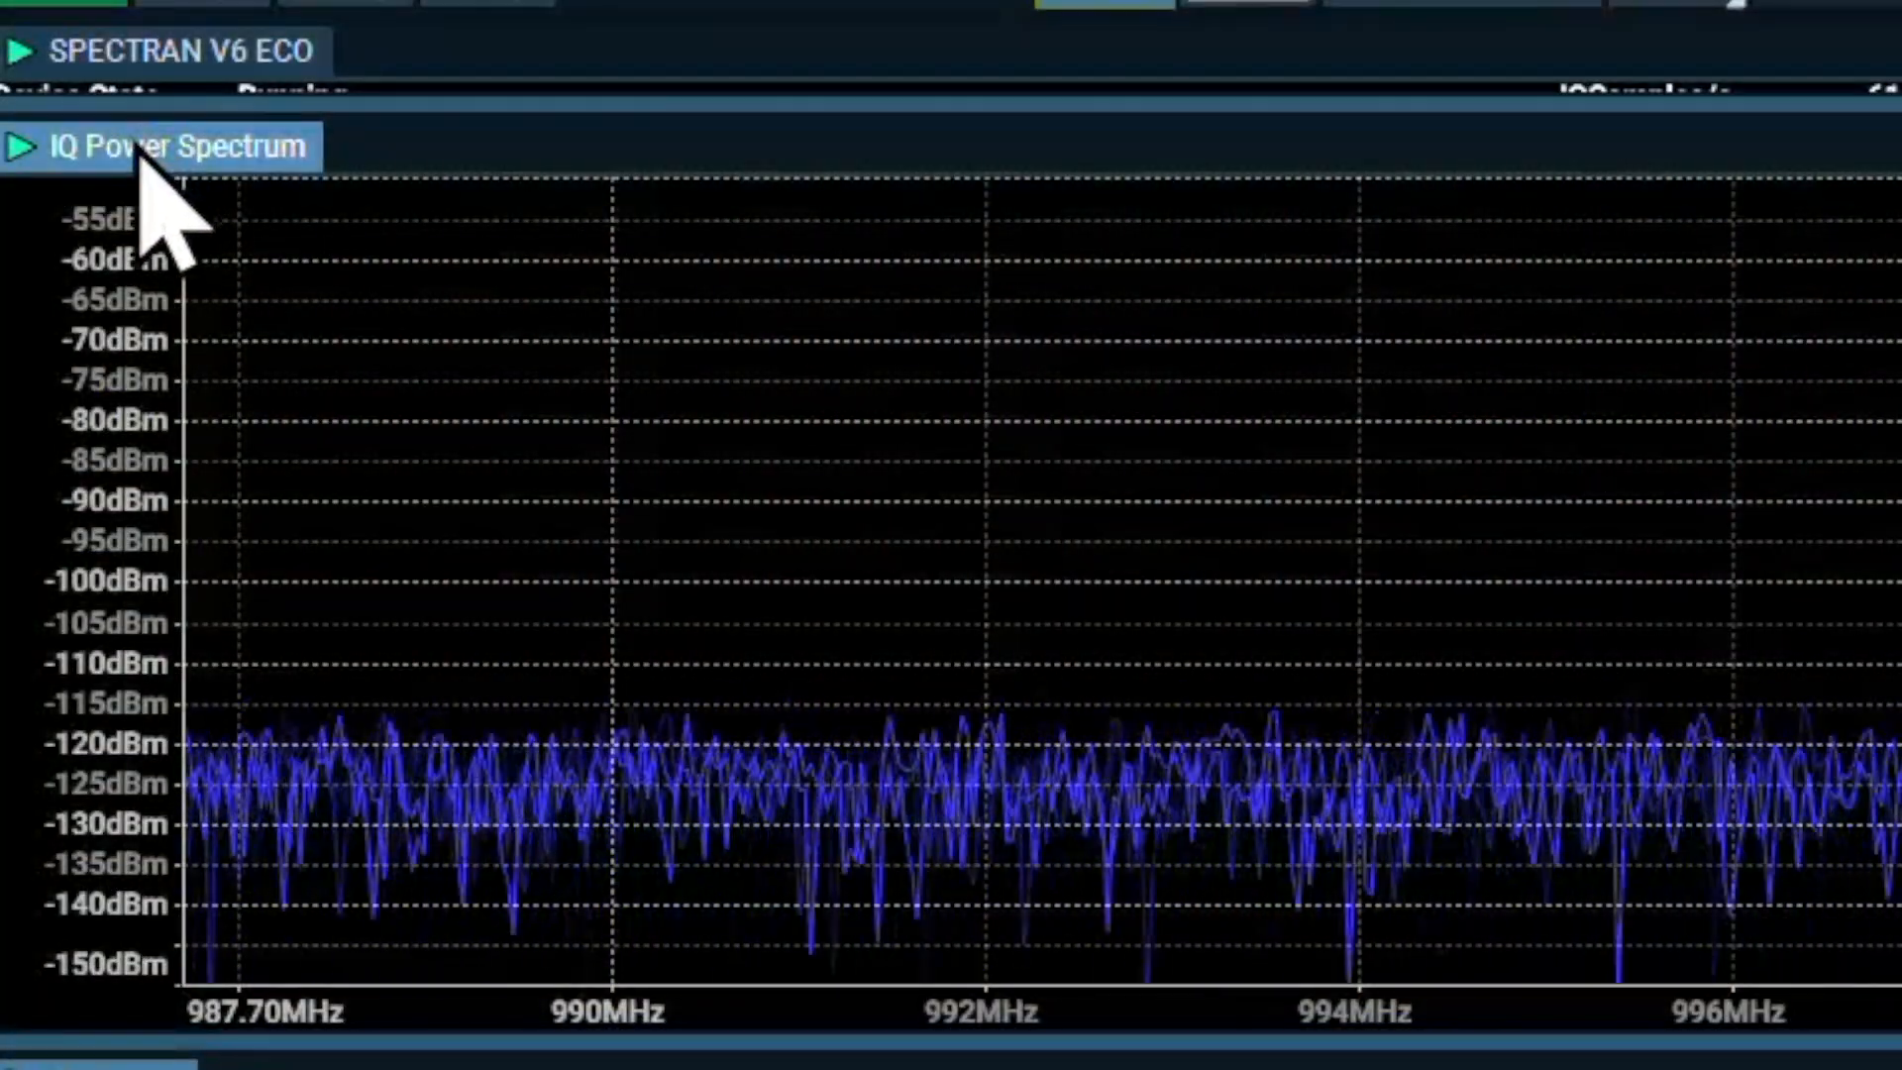
Open the IQ Power Spectrum settings and set the FFT Size Mode to RBW
{"action": "left_click", "coordinate": [142, 157]}
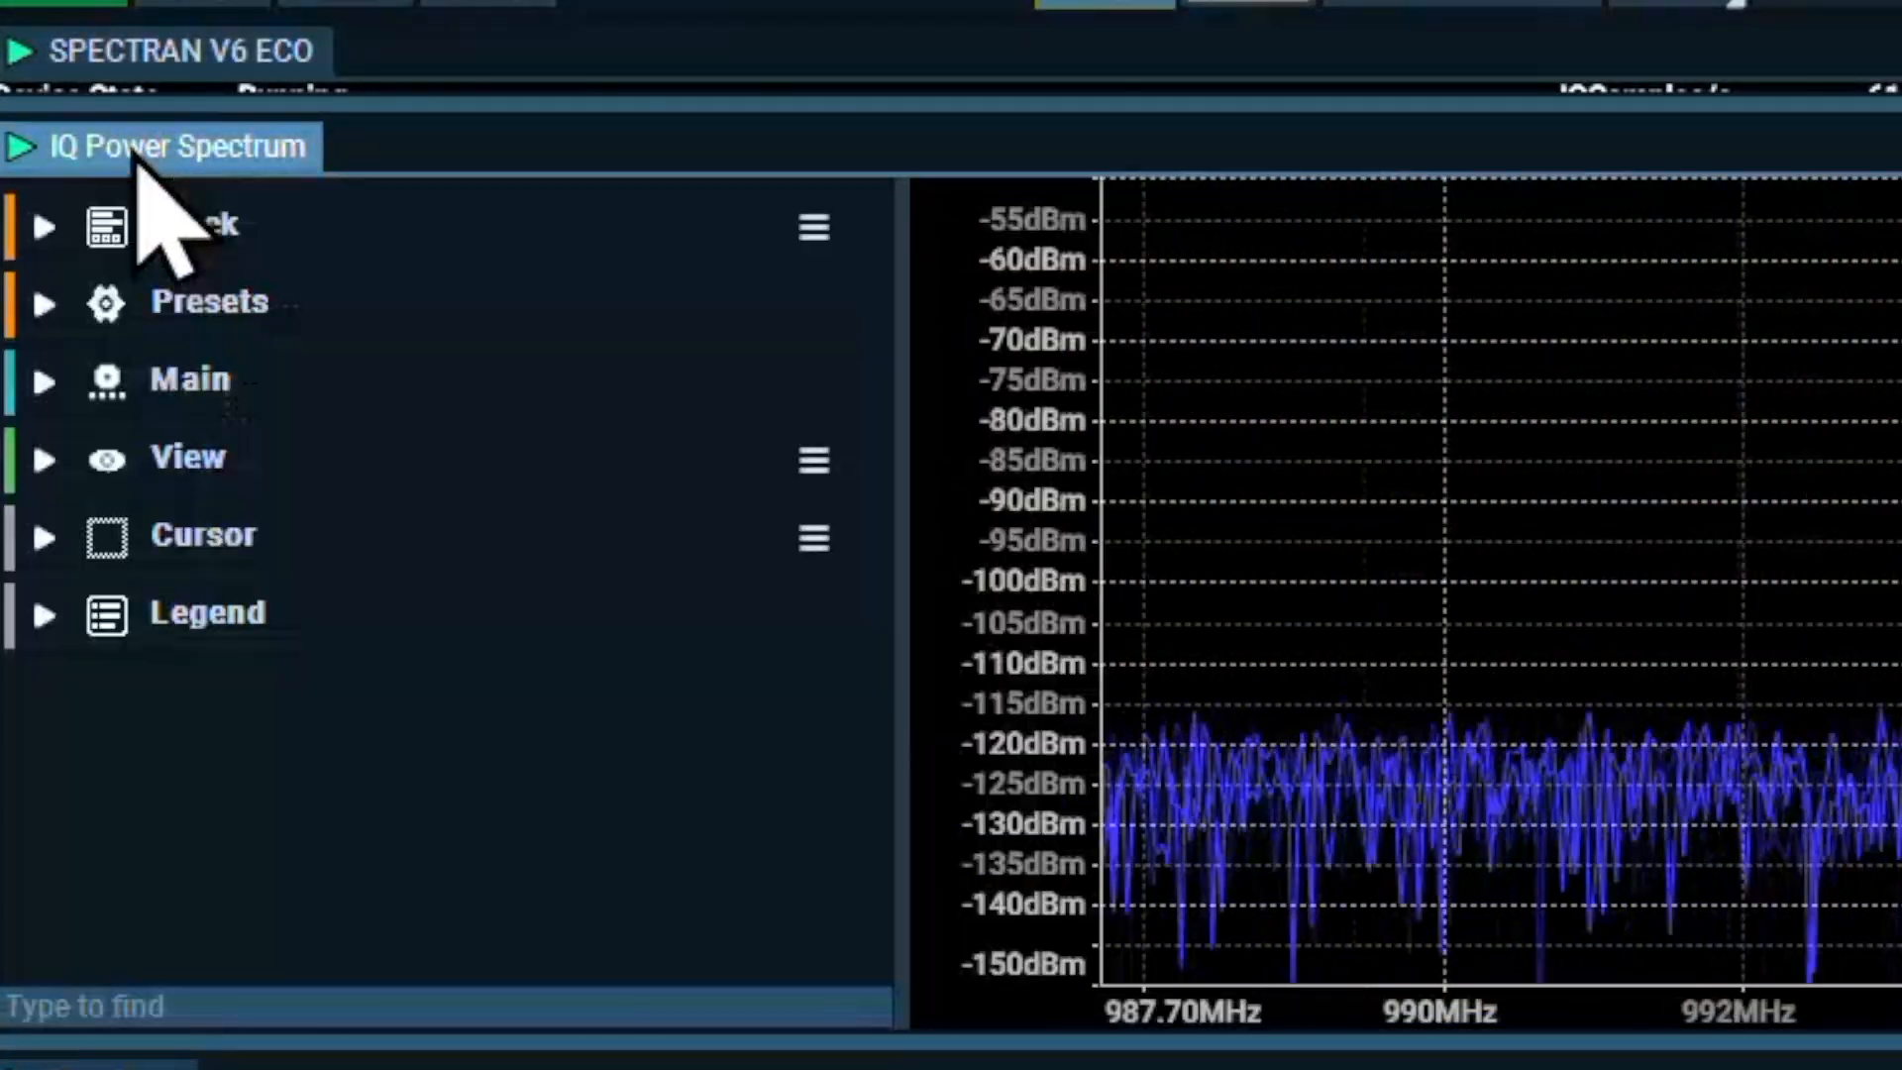
{"action": "left_click", "coordinate": [49, 378]}
{"action": "left_click", "coordinate": [535, 451]}
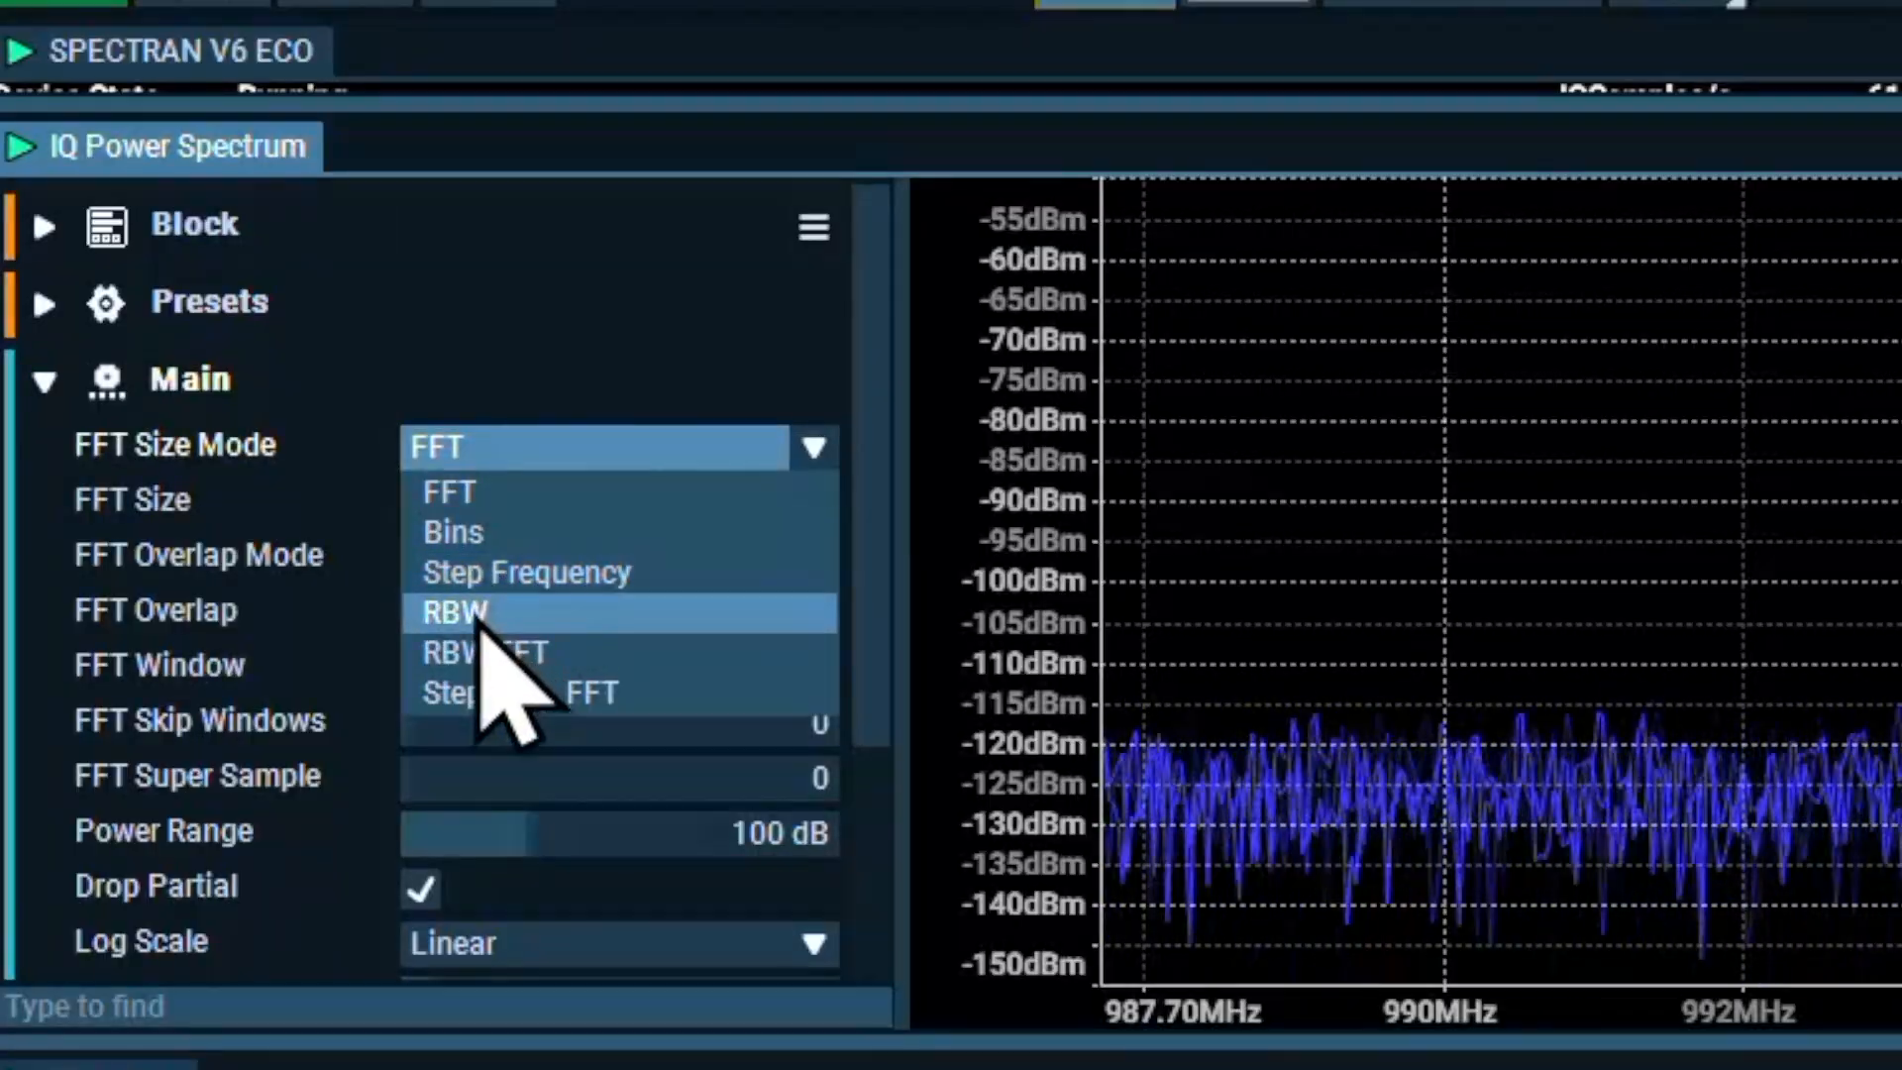
{"action": "left_click", "coordinate": [477, 620]}
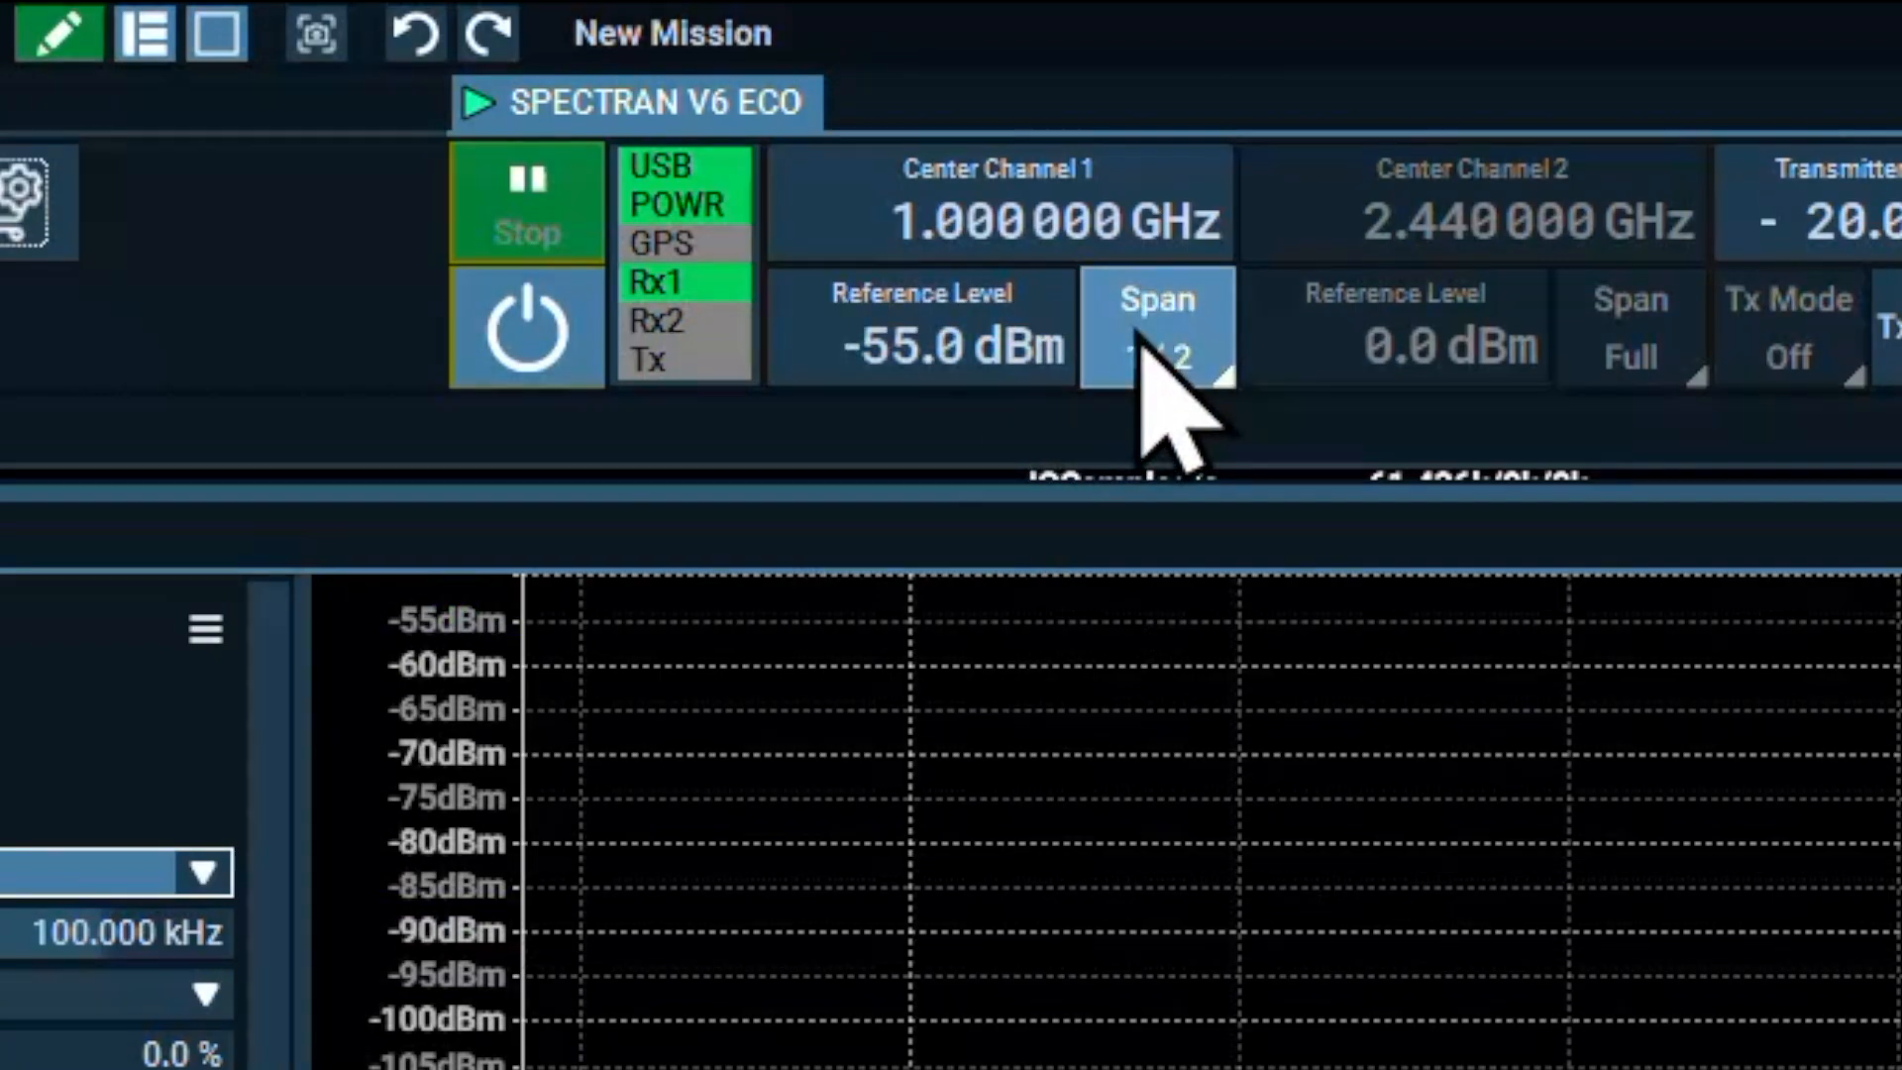
Reduce the Channel 1 span to 1/512, stop the device, set the FFT RBW Frequency to 0.001 kHz and restart it
{"action": "left_click", "coordinate": [1201, 368]}
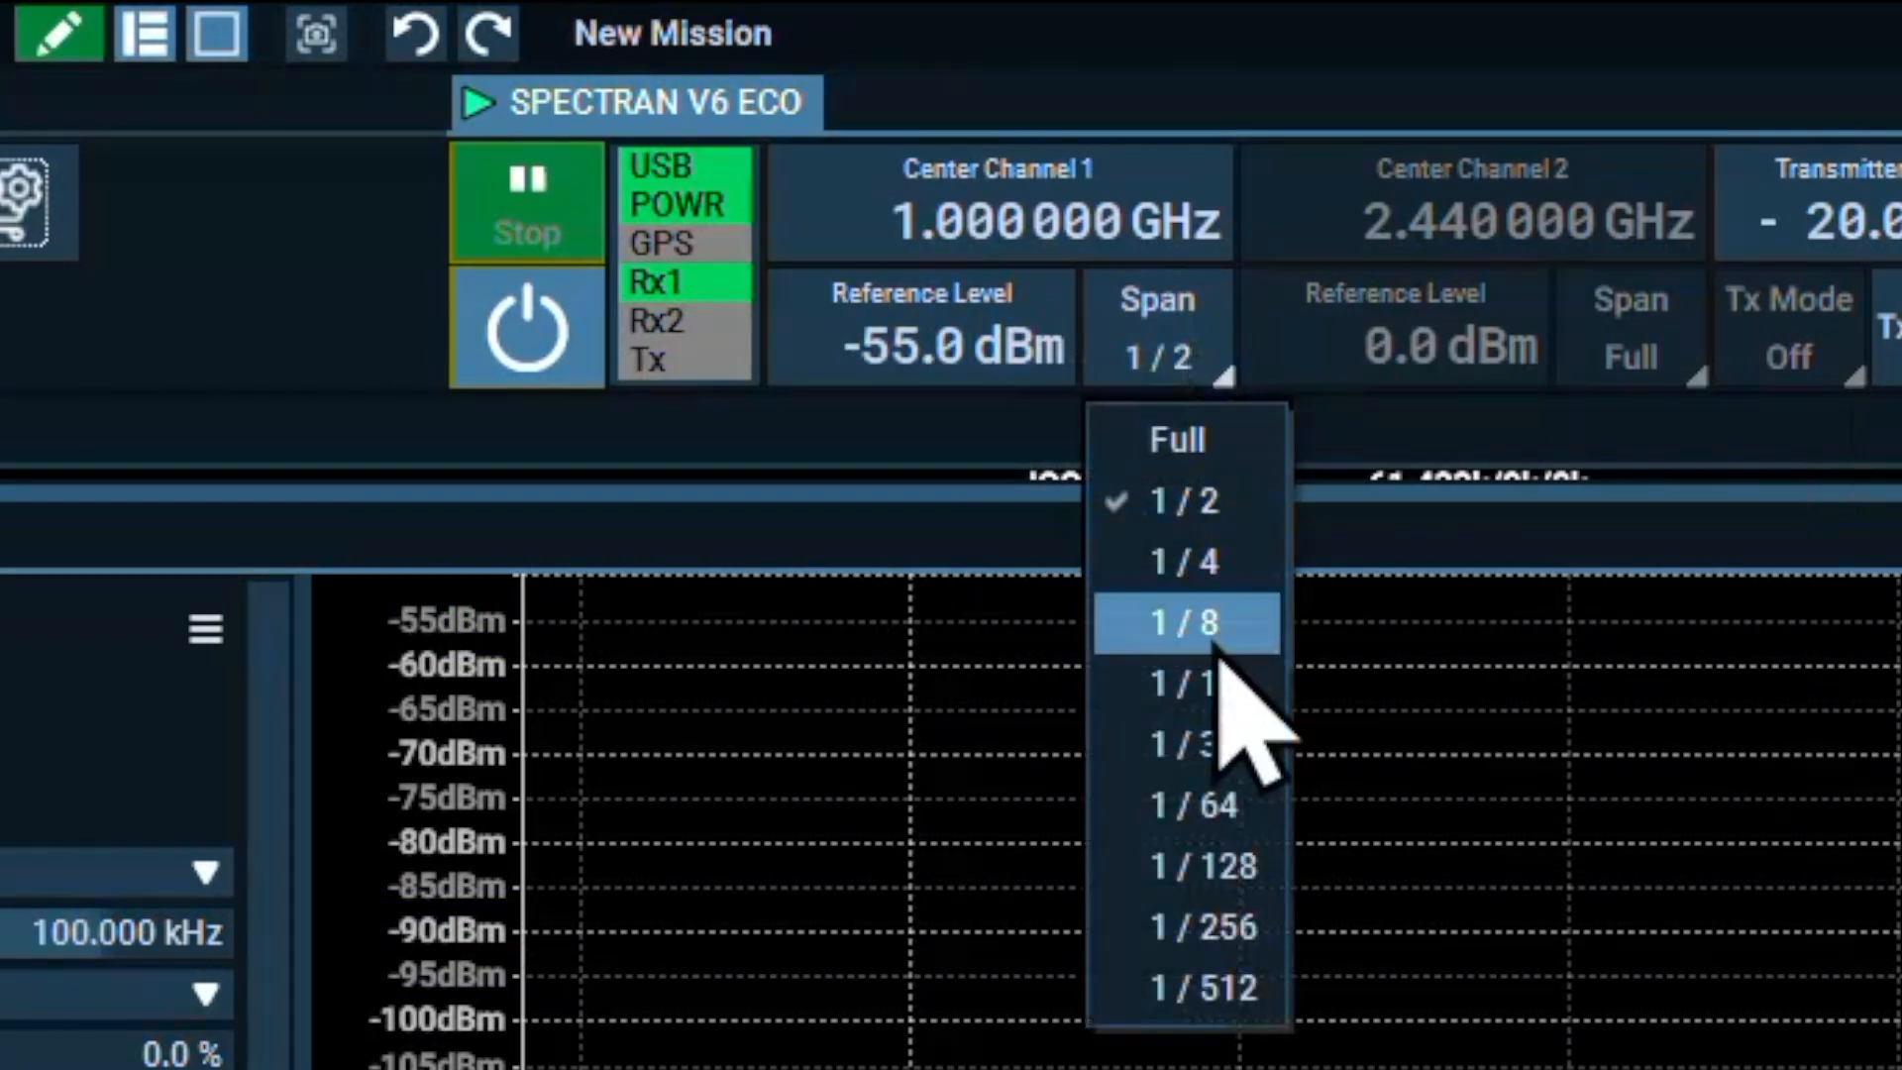
{"action": "left_click", "coordinate": [1200, 987]}
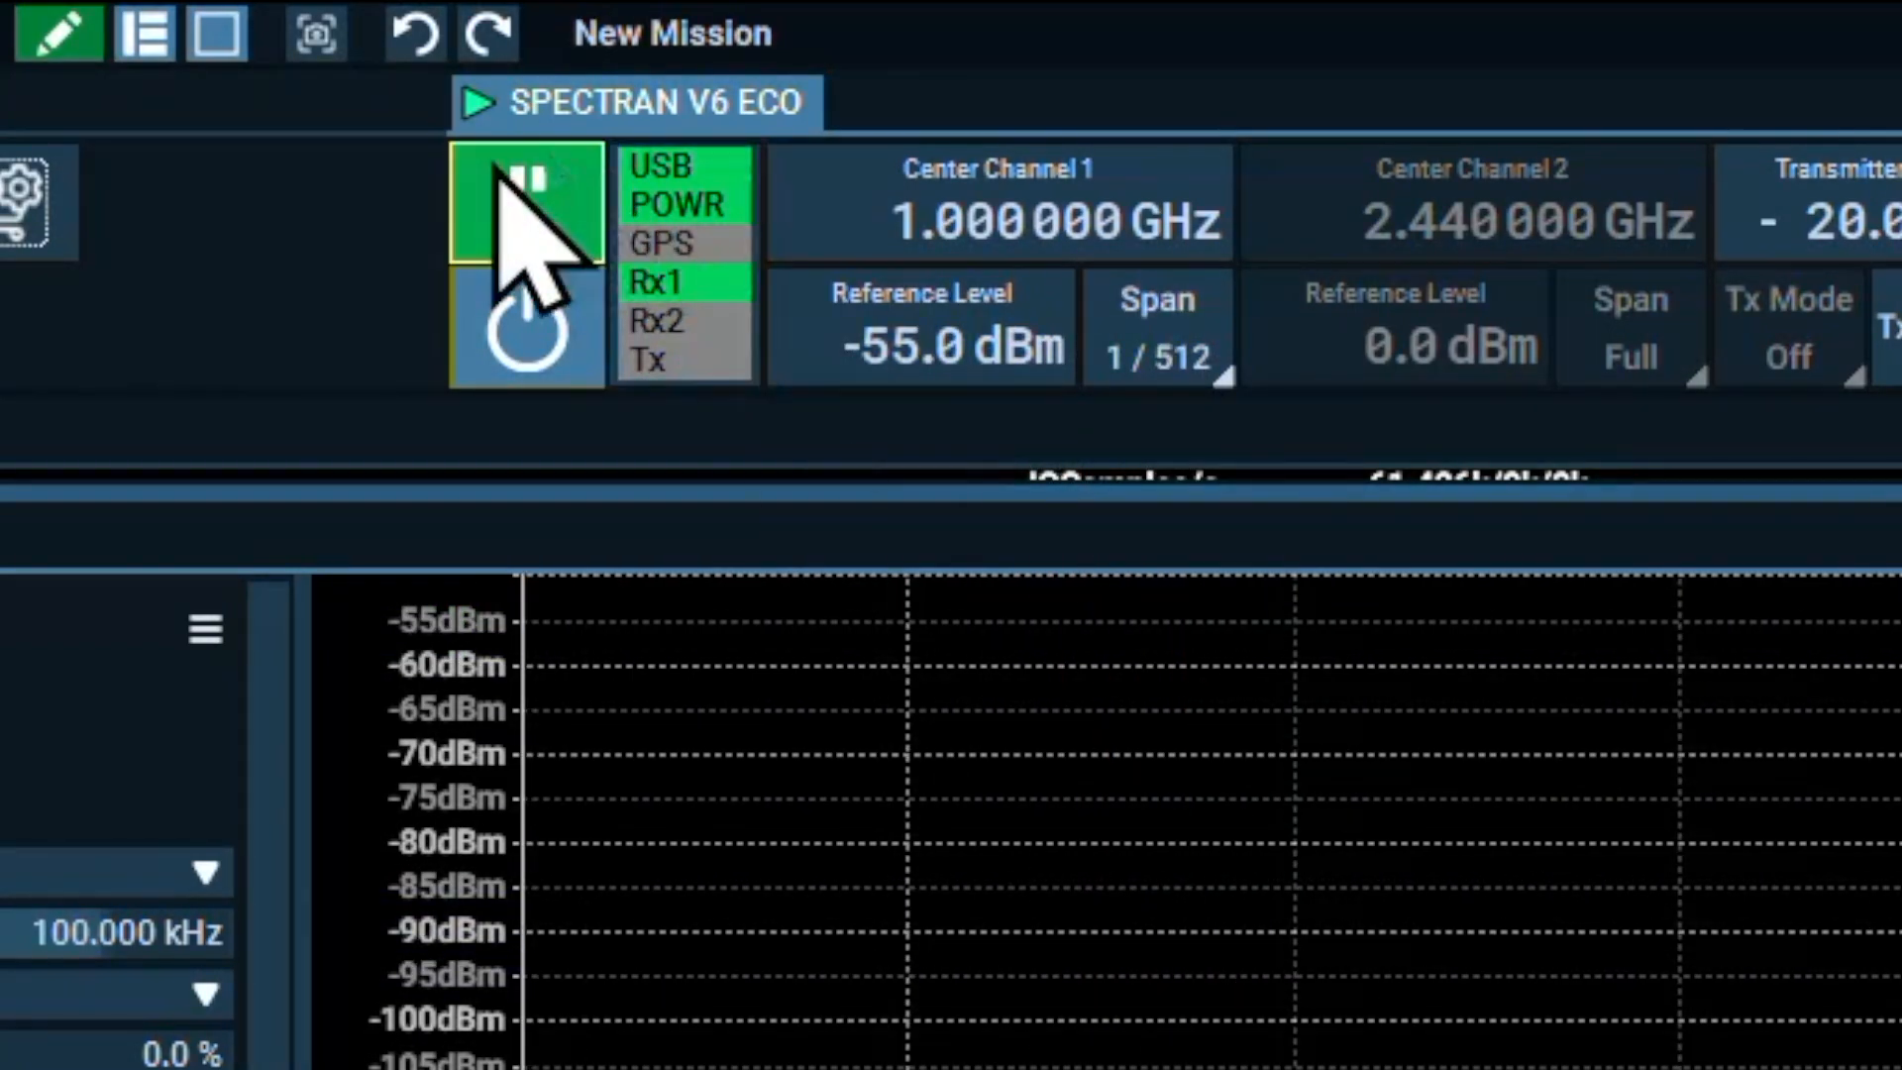
{"action": "left_click", "coordinate": [529, 234]}
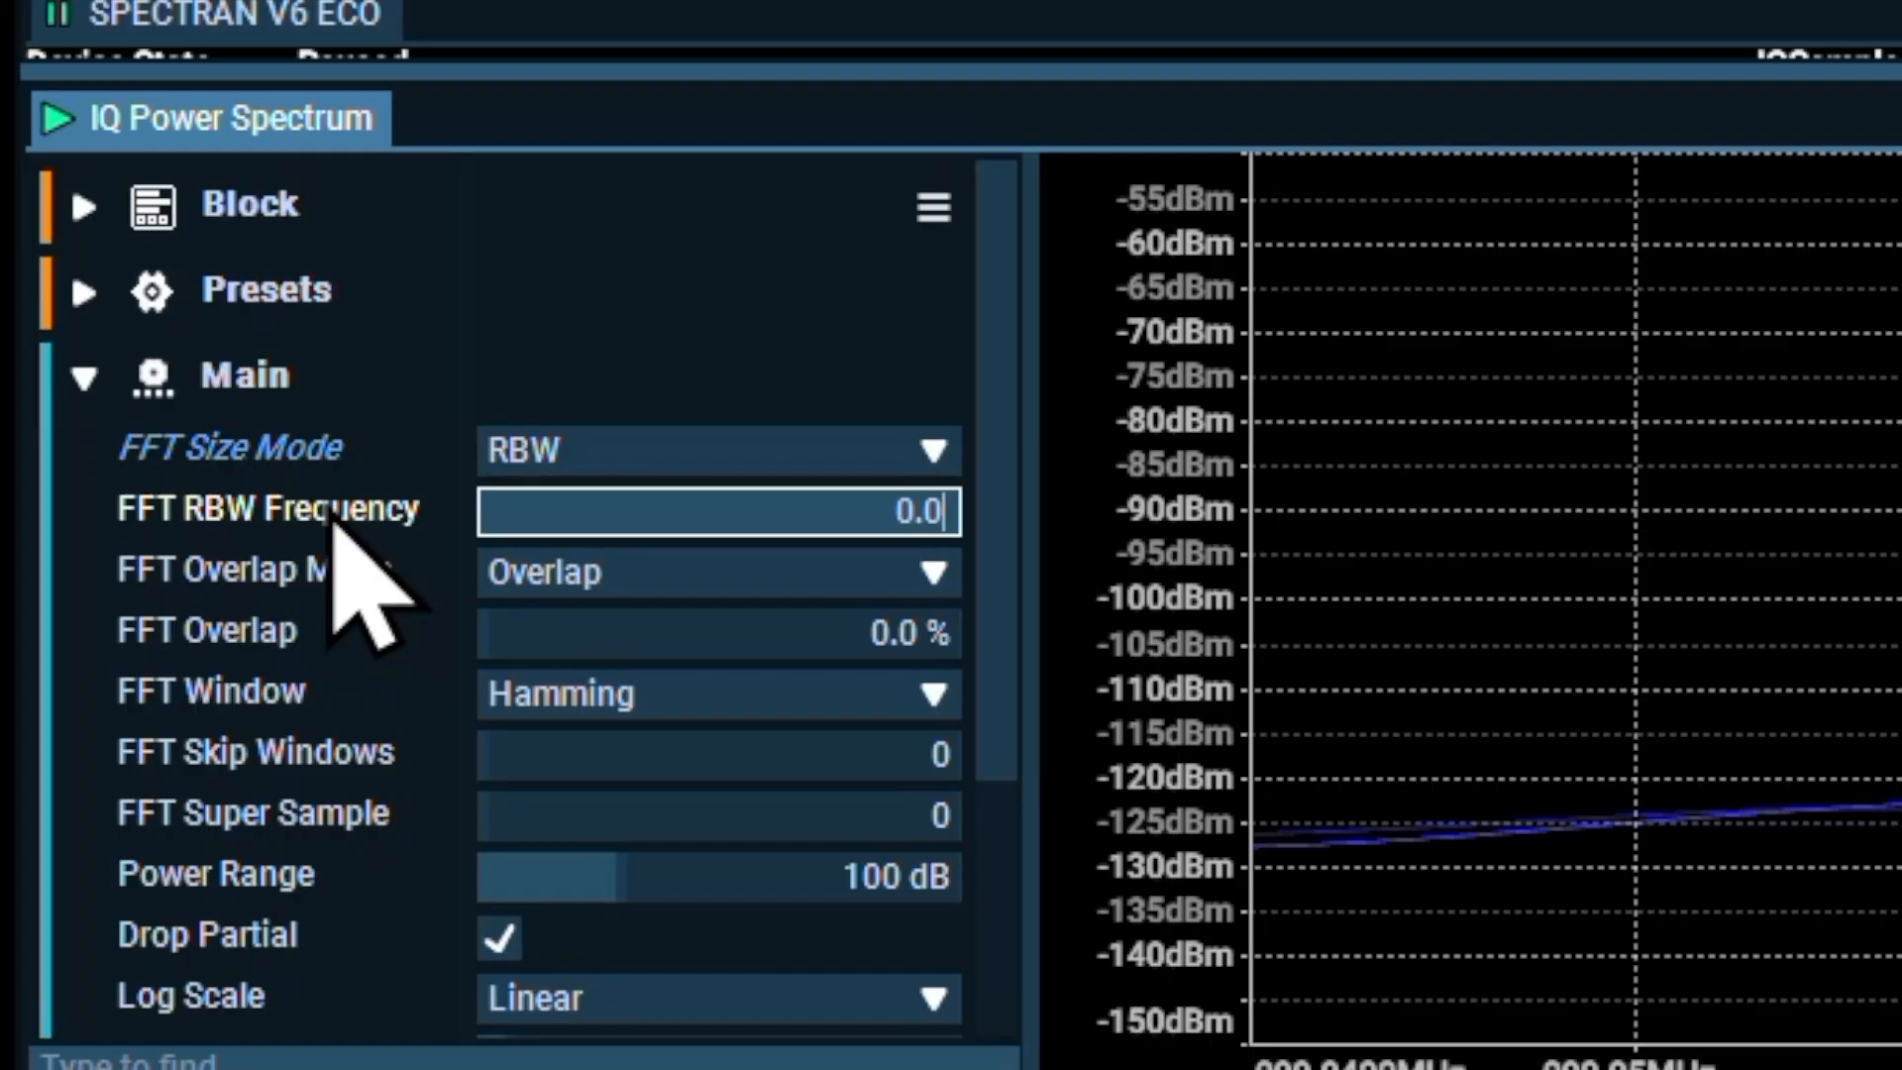
{"action": "key", "text": "Return"}
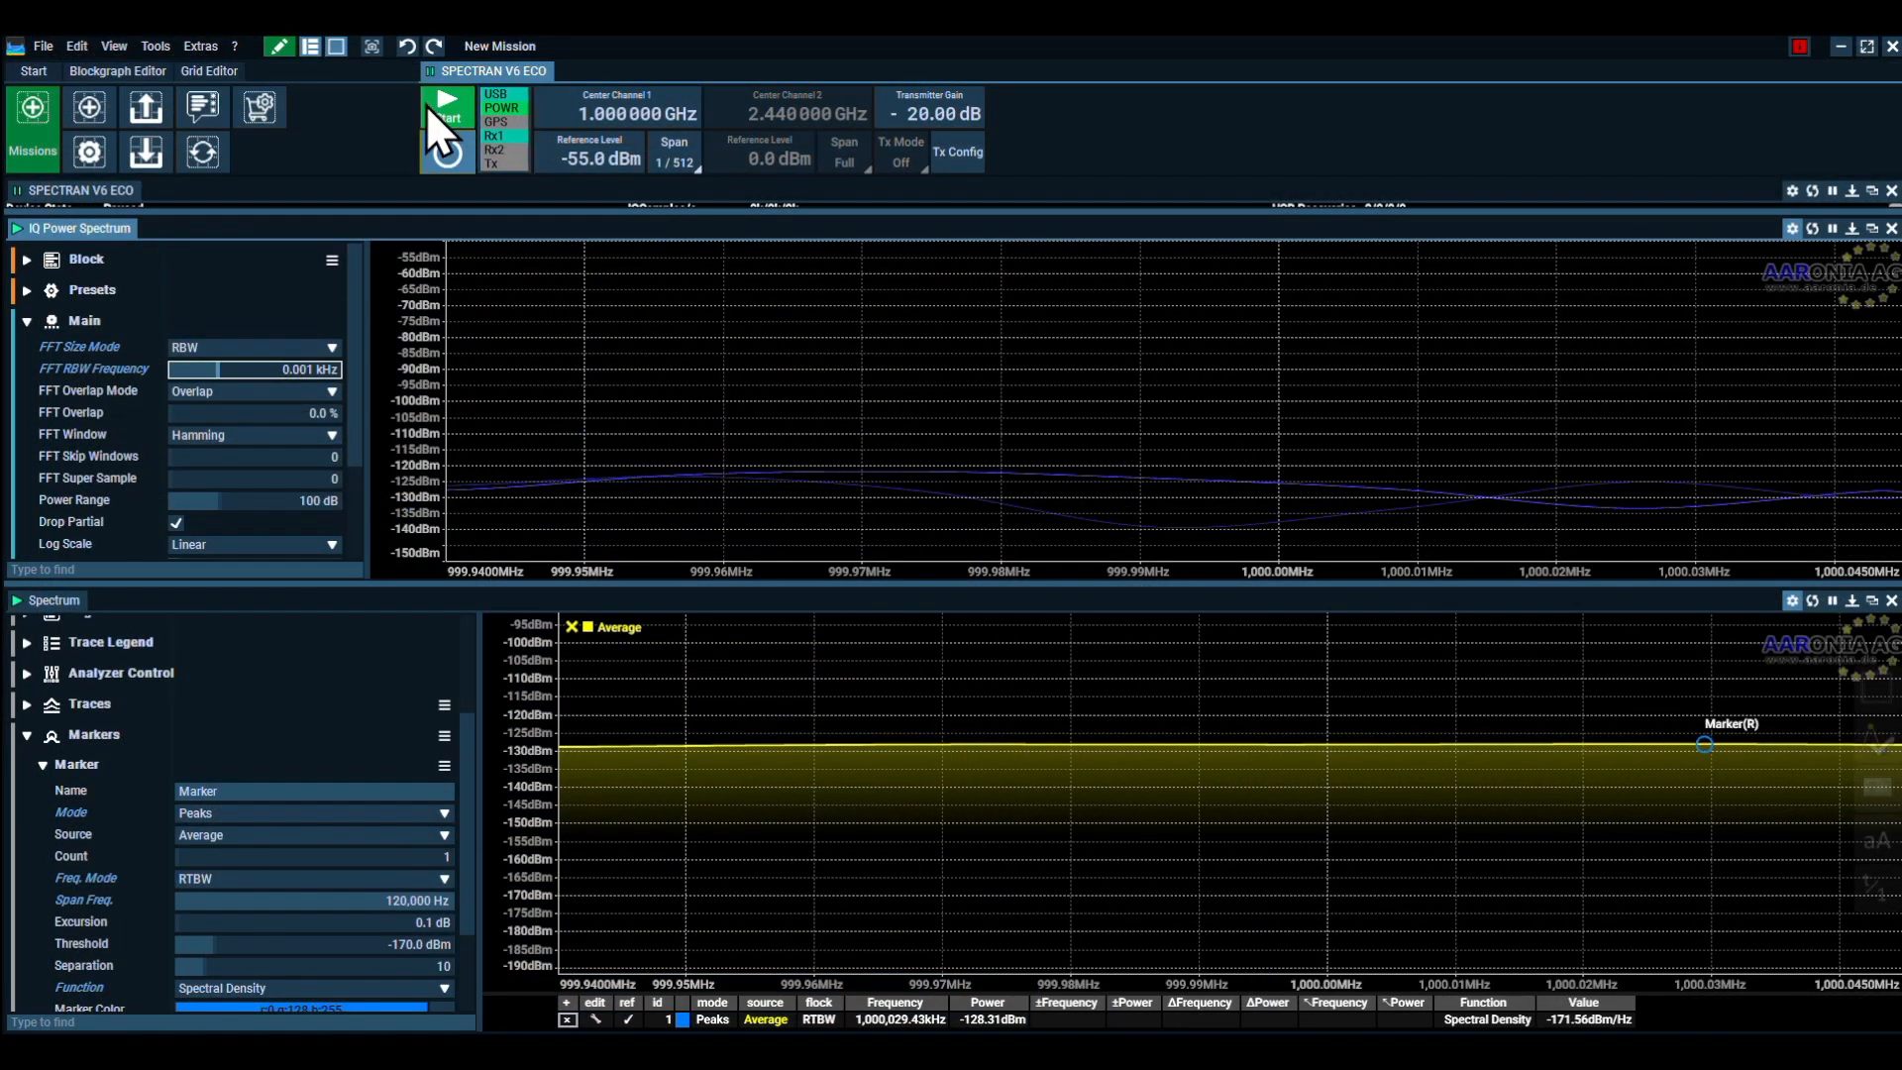
{"action": "left_click", "coordinate": [440, 115]}
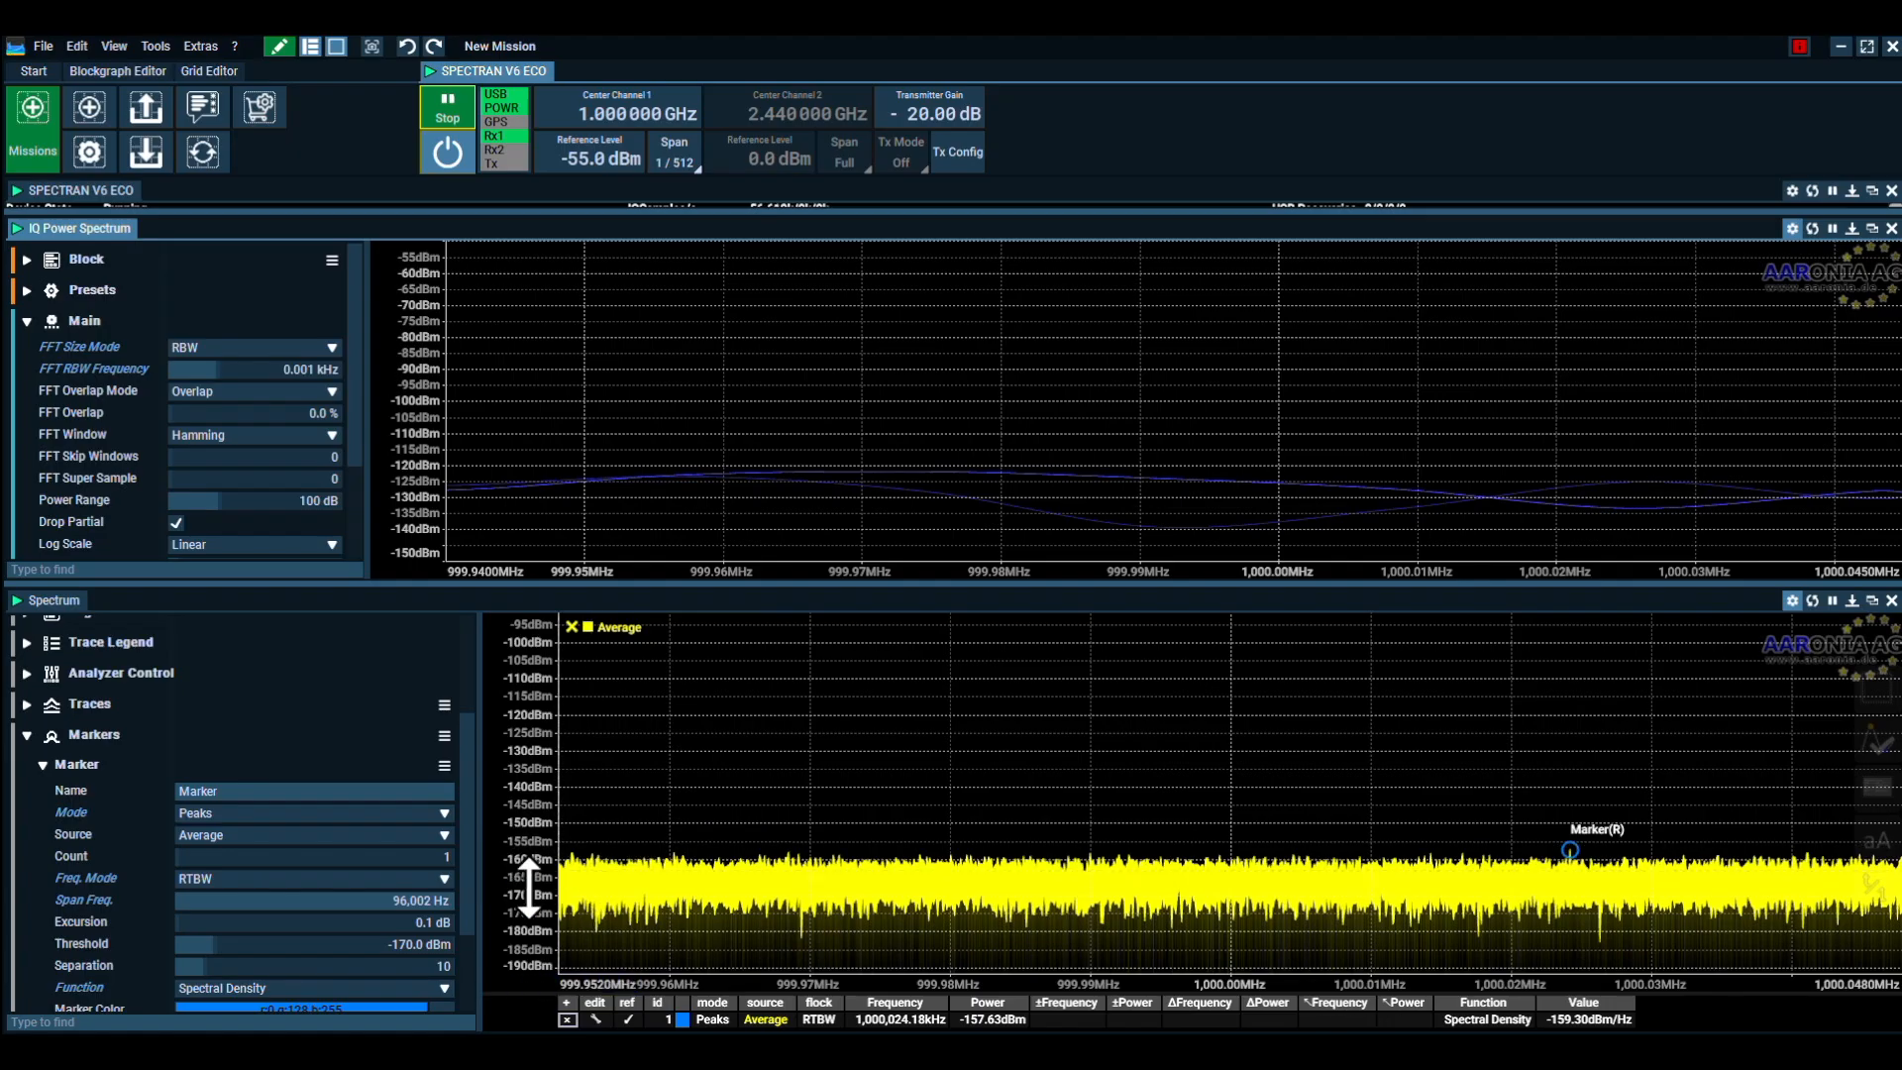
Reduce the Average Samples of the Spectrum view's Average trace to 146
{"action": "left_click_drag", "start_coordinate": [532, 877], "coordinate": [531, 698]}
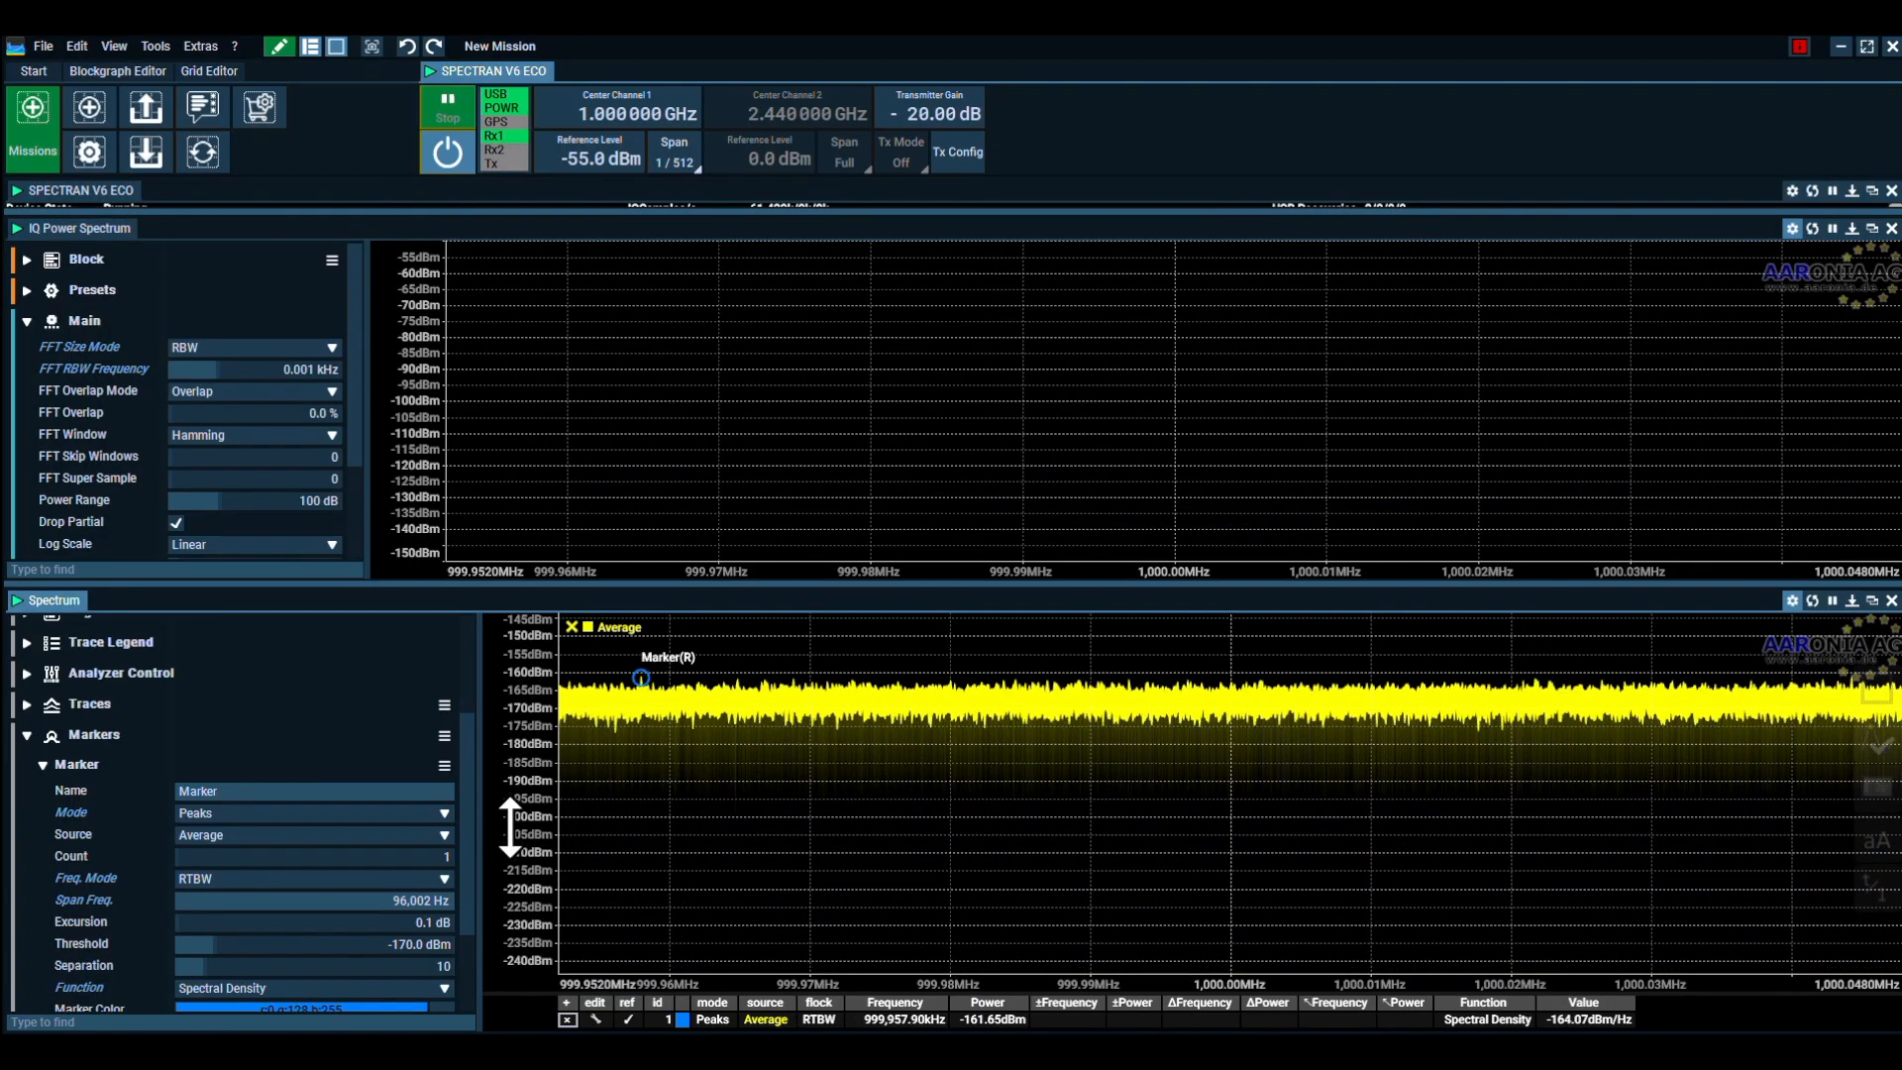
{"action": "left_click", "coordinate": [74, 782]}
{"action": "left_click_drag", "start_coordinate": [1155, 570], "coordinate": [1153, 840]}
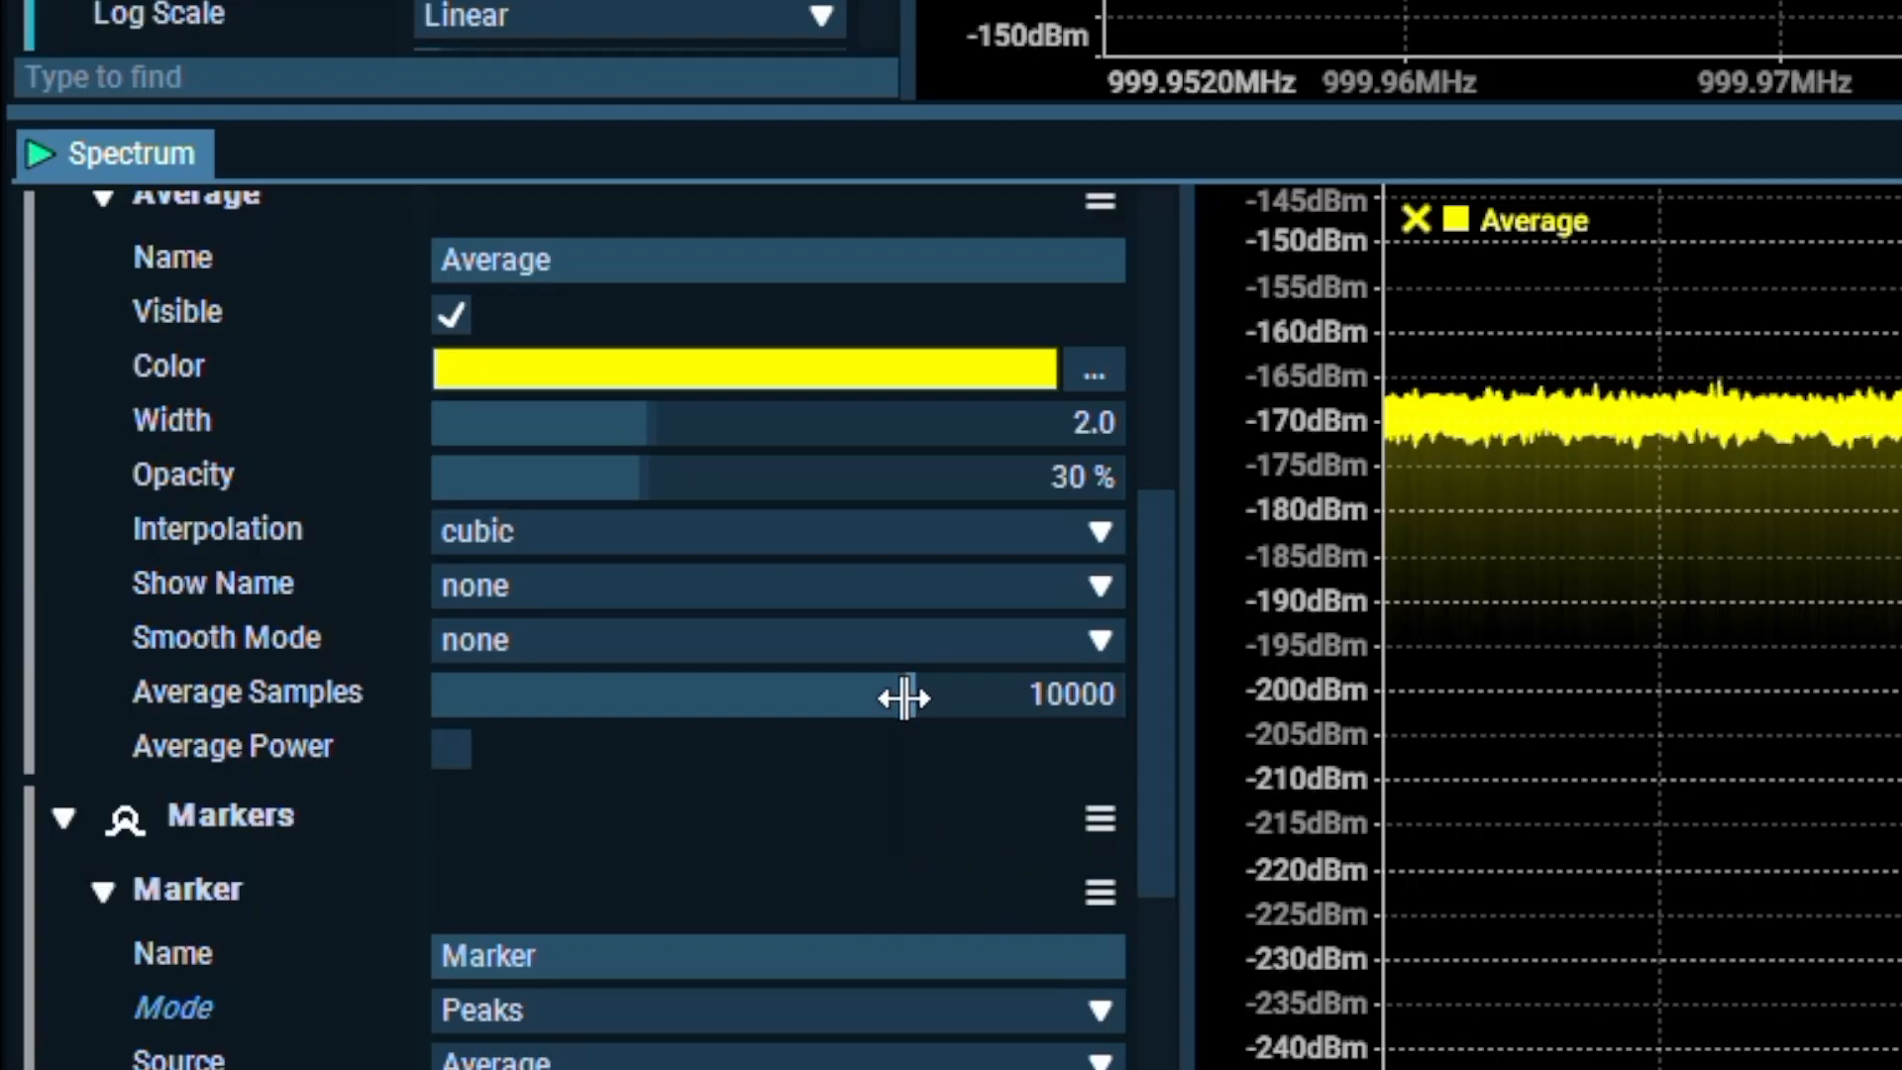
{"action": "left_click_drag", "start_coordinate": [903, 698], "coordinate": [787, 687]}
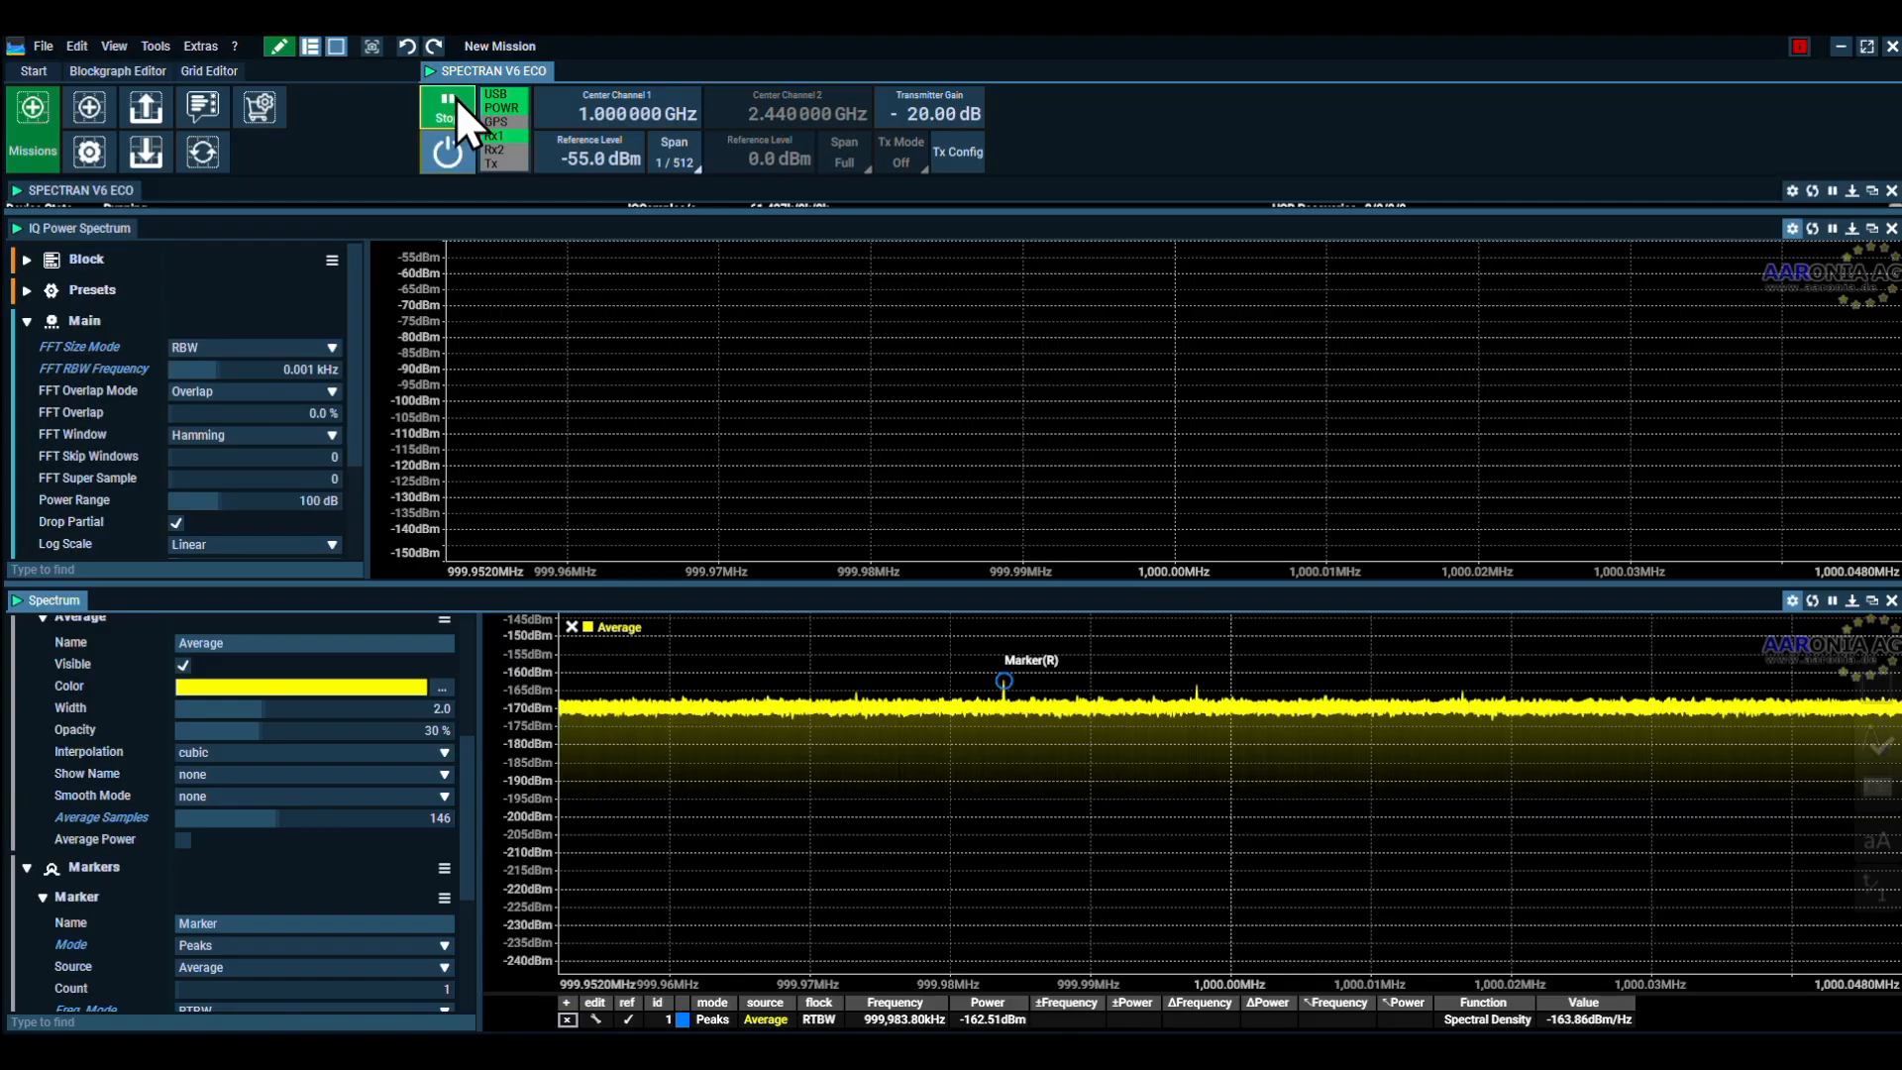
Stop the device and closely examine the averaged noise trace in a narrow frequency range near 999.994 MHz
{"action": "left_click", "coordinate": [447, 107]}
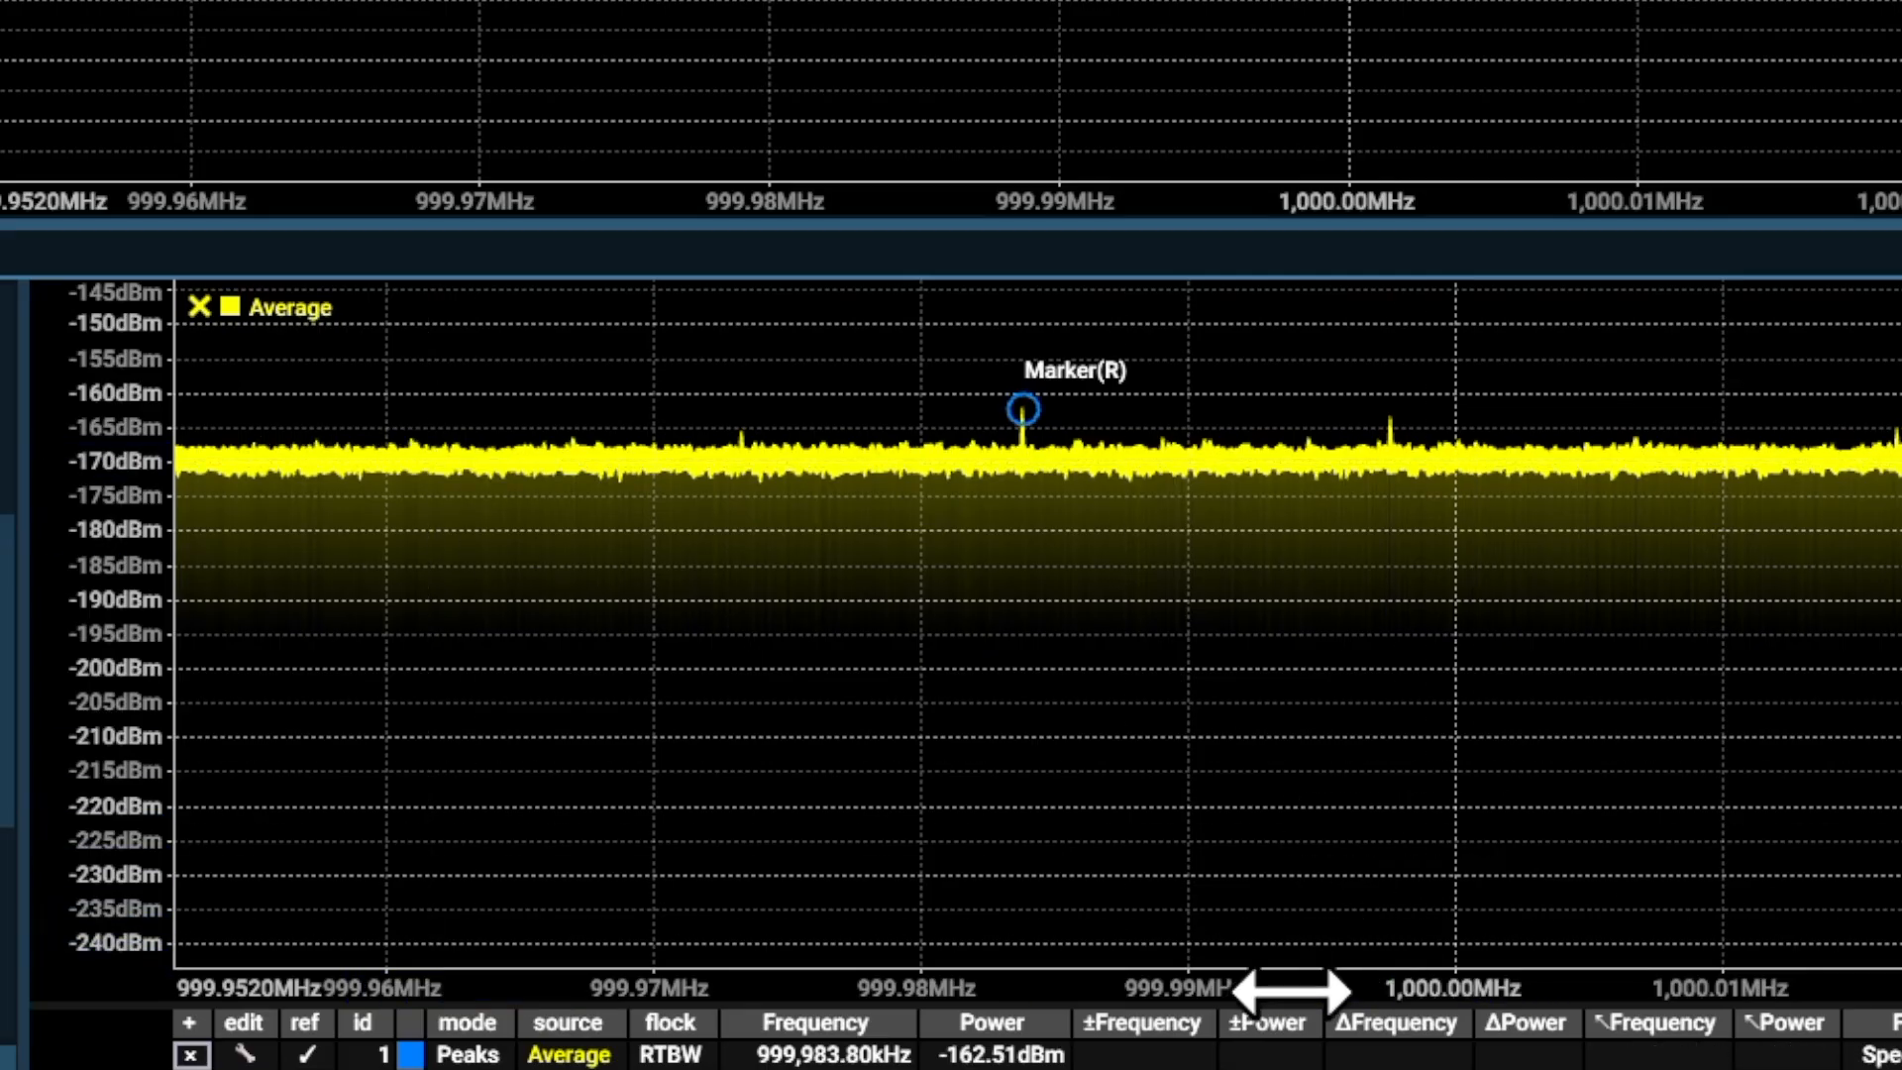
{"action": "scroll", "coordinate": [1288, 987], "scroll_direction": "up", "scroll_amount": 5}
{"action": "scroll", "coordinate": [1288, 988], "scroll_direction": "up", "scroll_amount": 10}
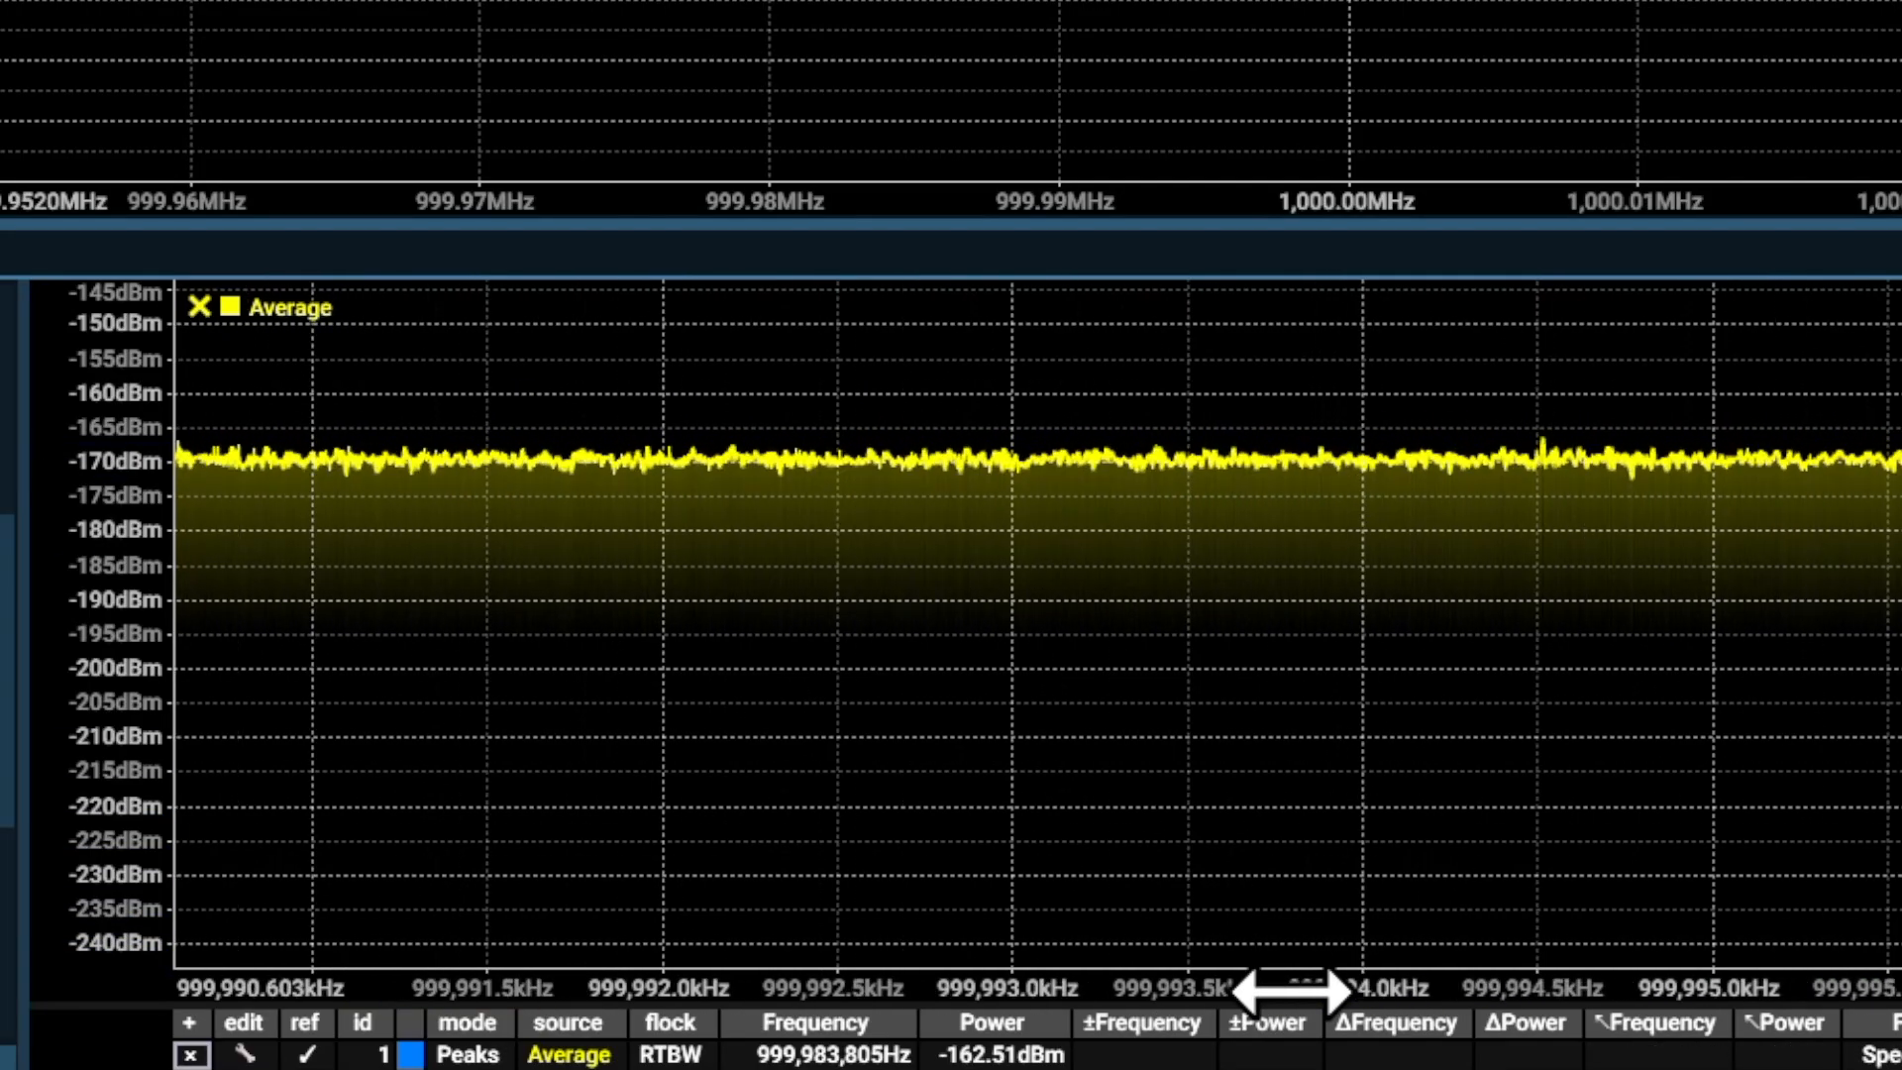
{"action": "scroll", "coordinate": [1288, 988], "scroll_direction": "up", "scroll_amount": 6}
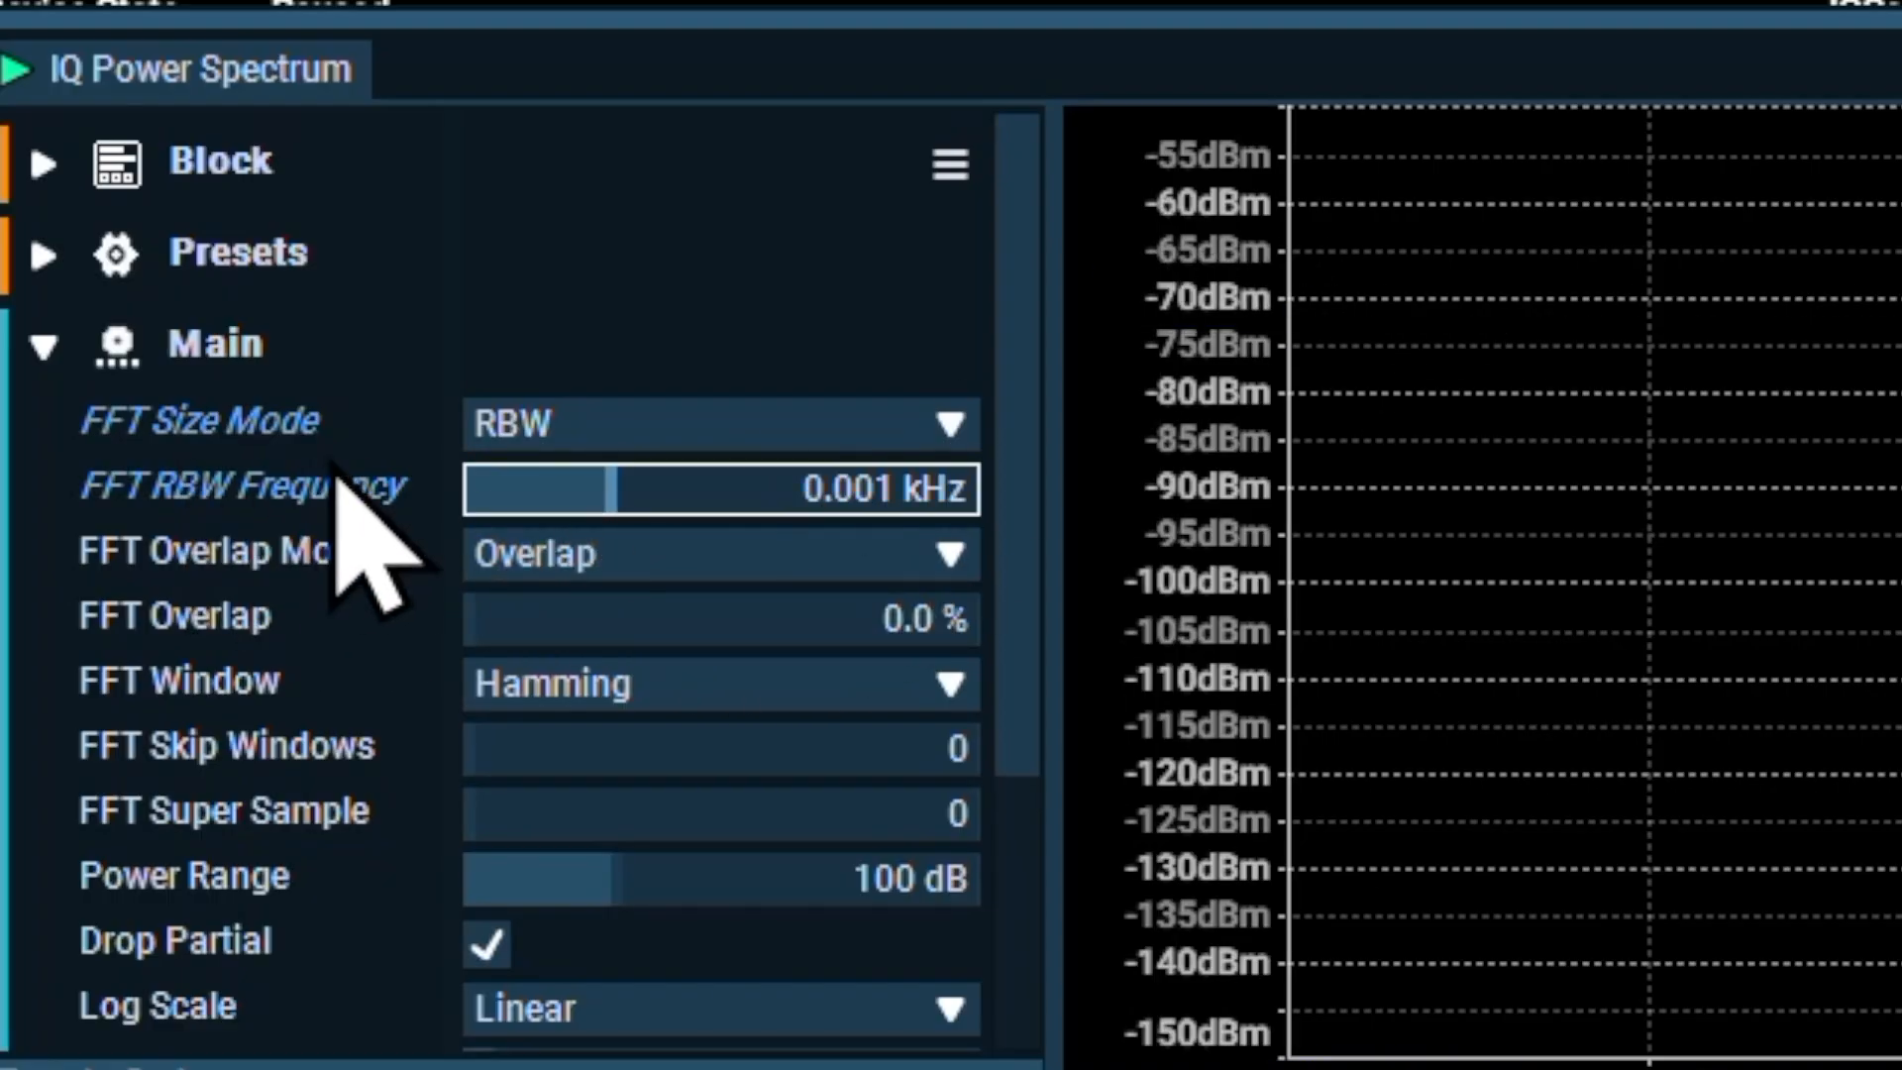
Set the IQ Power Spectrum's FFT RBW Frequency to 0.01 kHz and the Channel 1 span to 1/128
{"action": "type", "text": "0.01"}
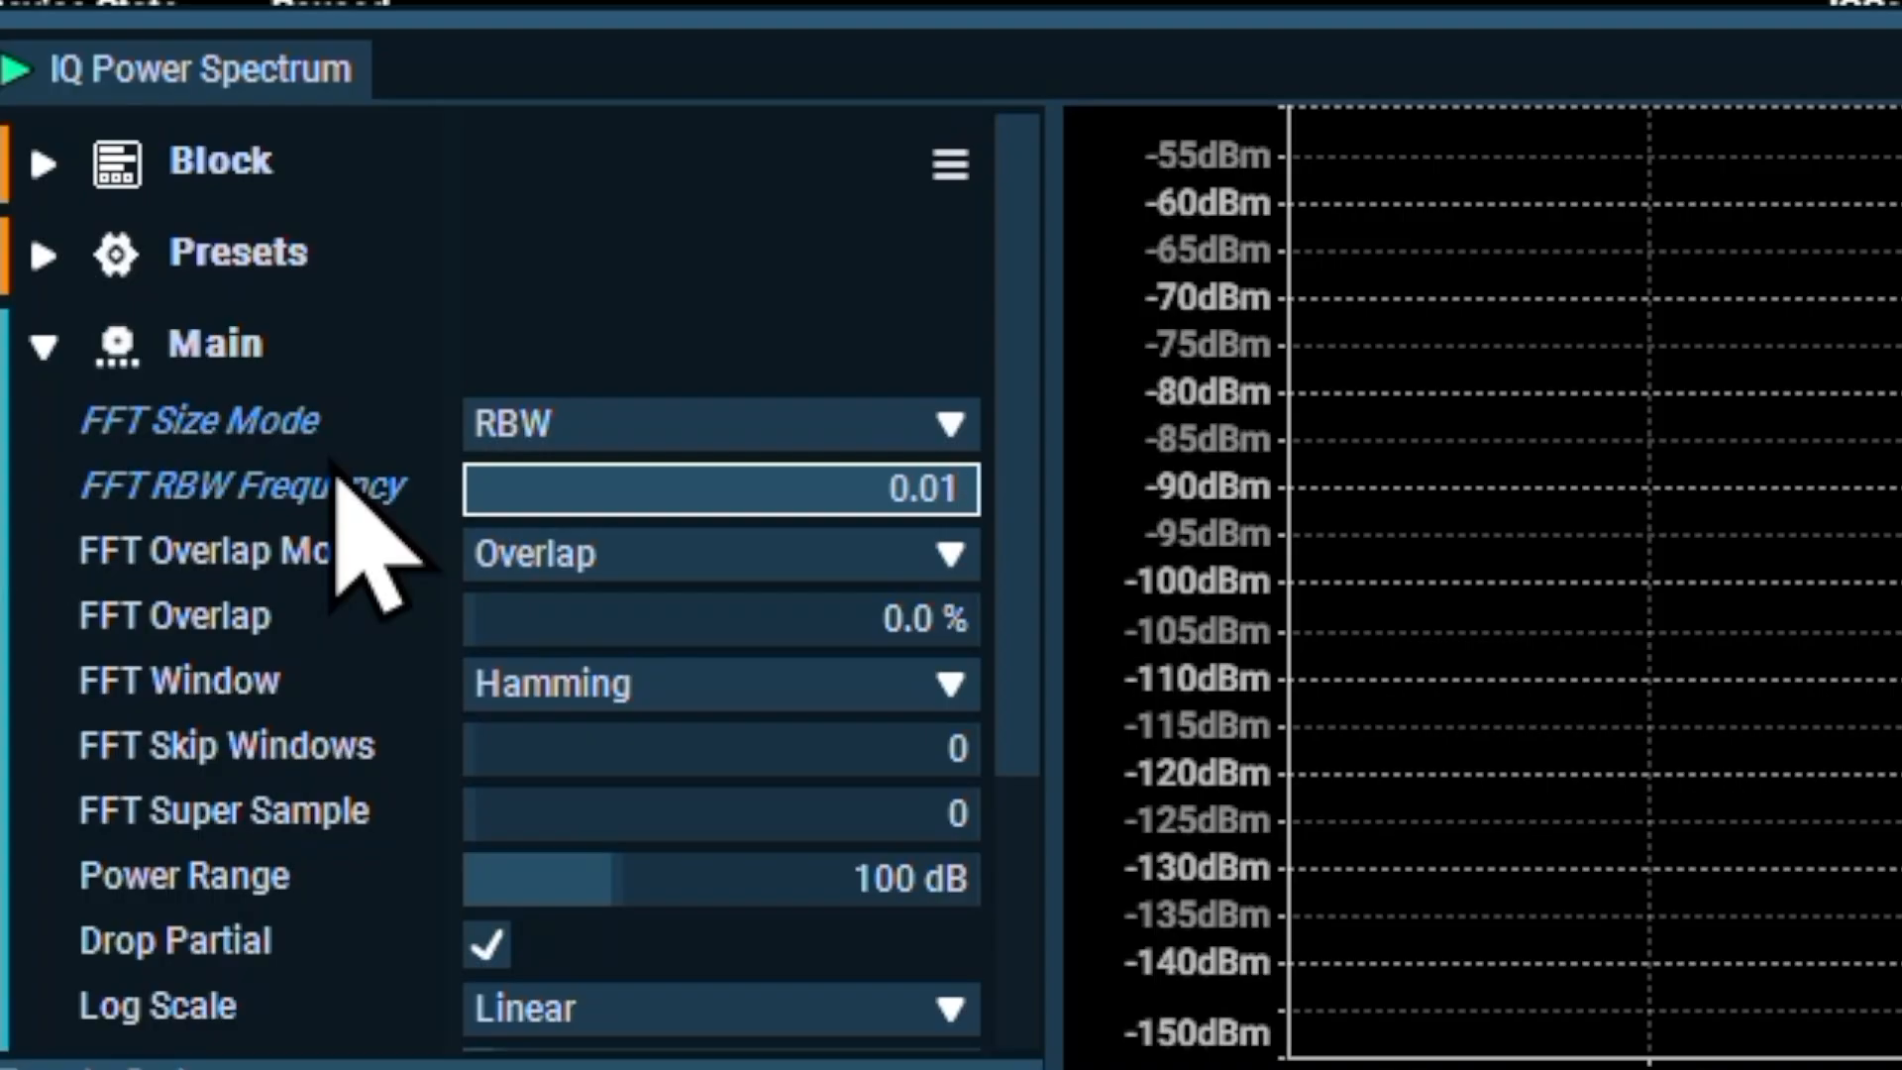
{"action": "key", "text": "Return"}
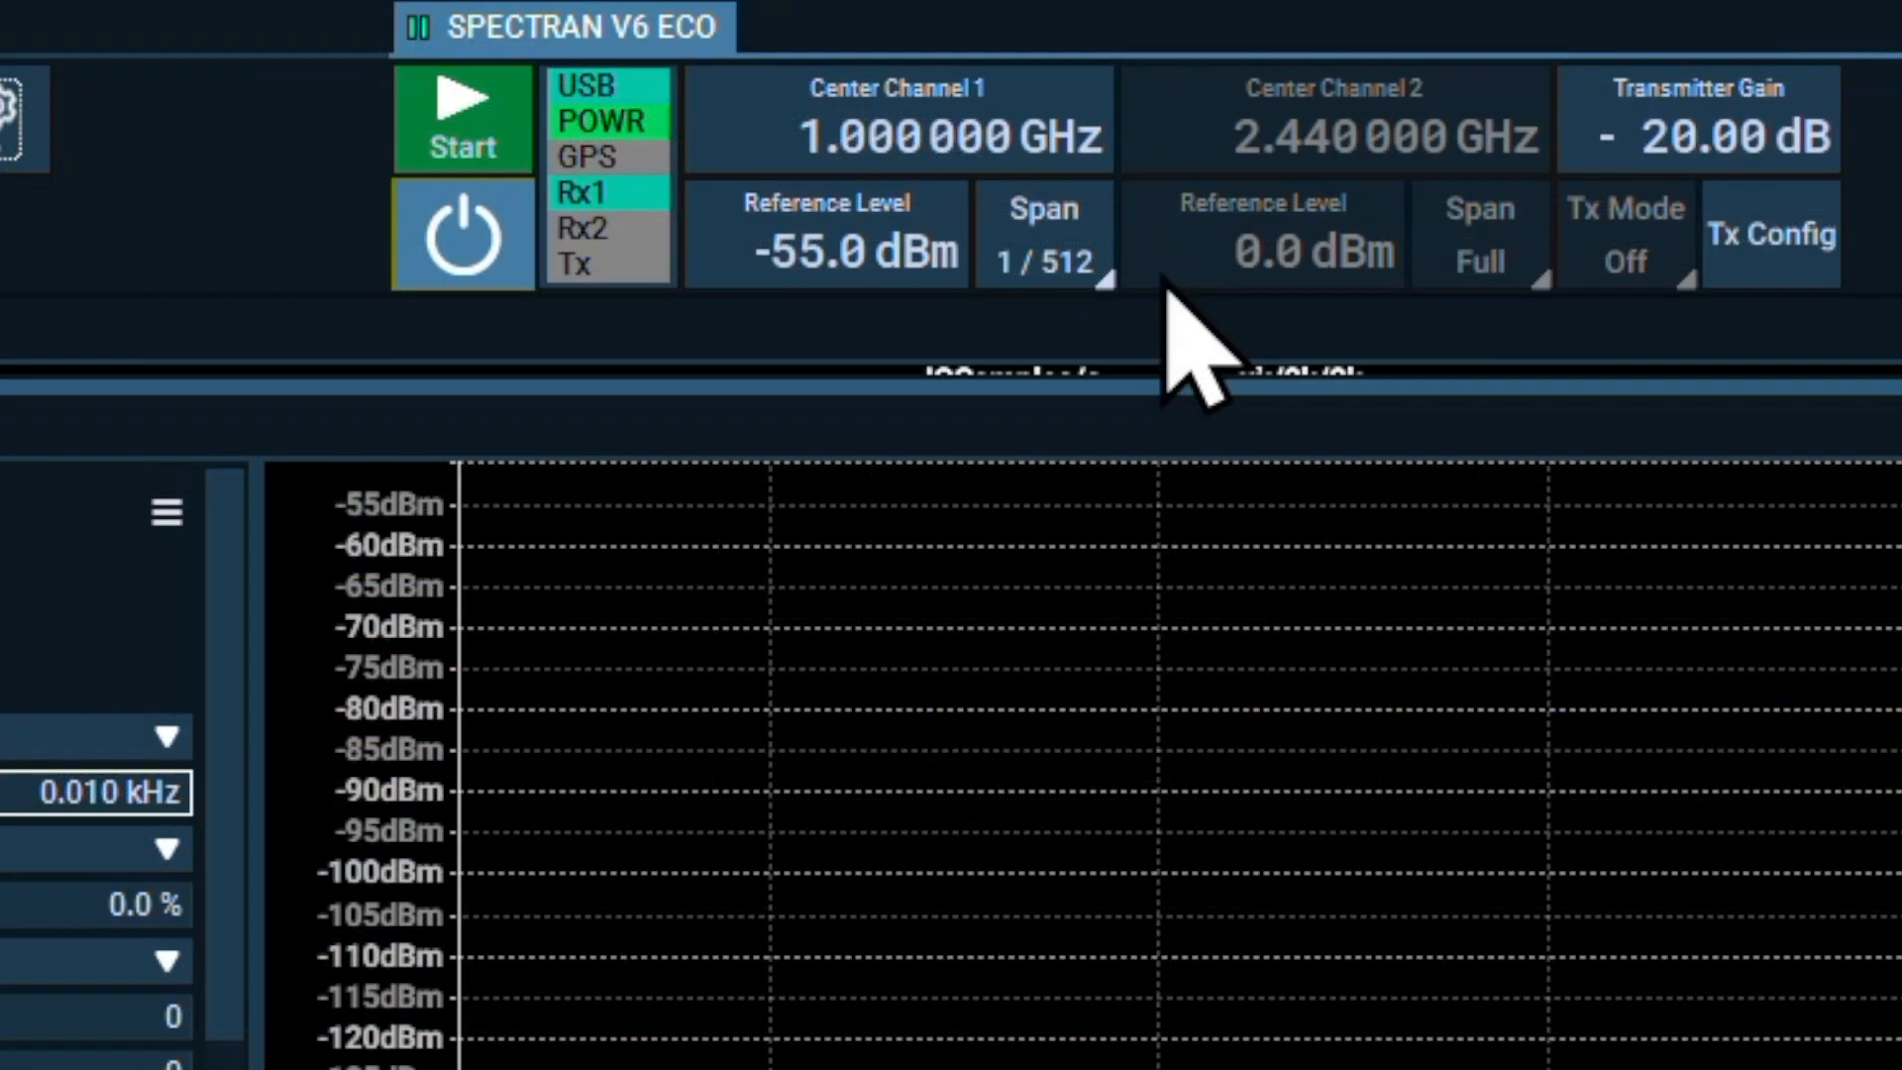
{"action": "left_click", "coordinate": [696, 166]}
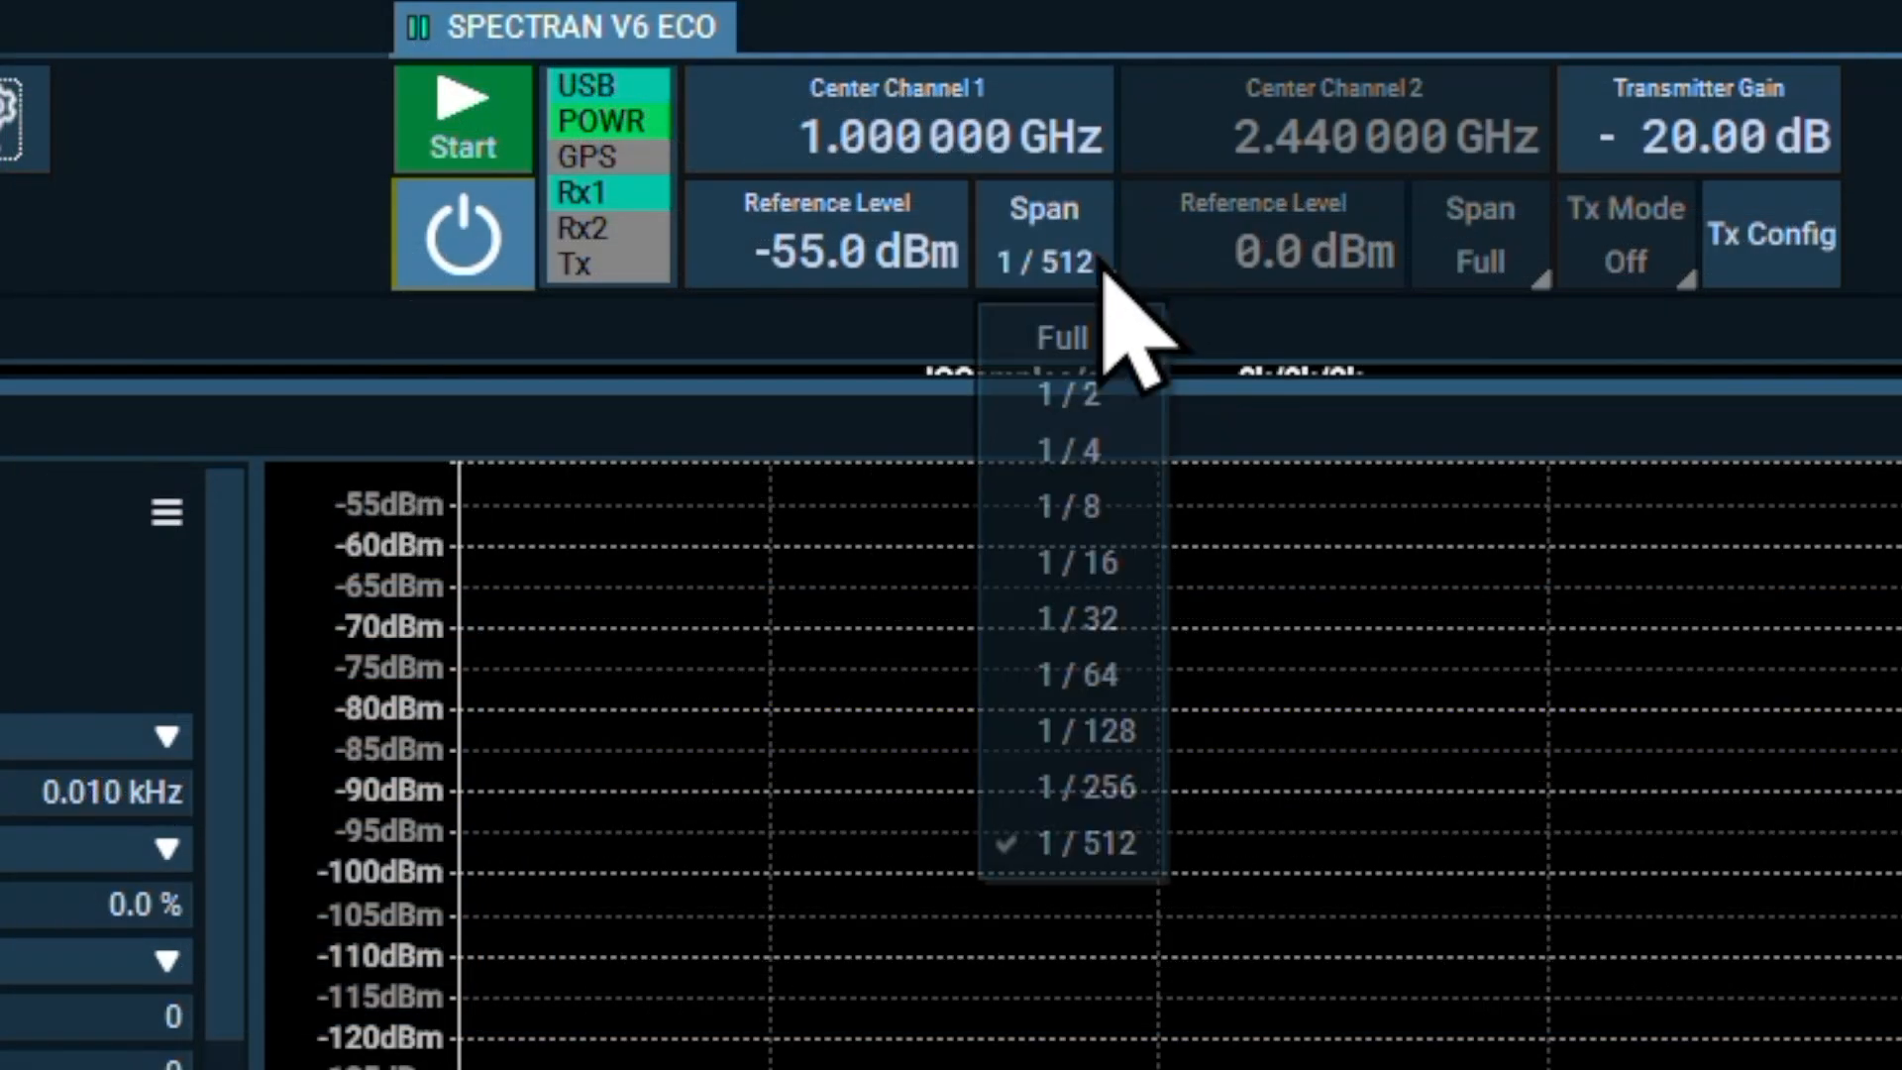
{"action": "left_click", "coordinate": [1074, 733]}
Add the current Average trace, captured at 1 Hz RBW, to the Spectrum view as a reference
{"action": "left_click", "coordinate": [628, 634]}
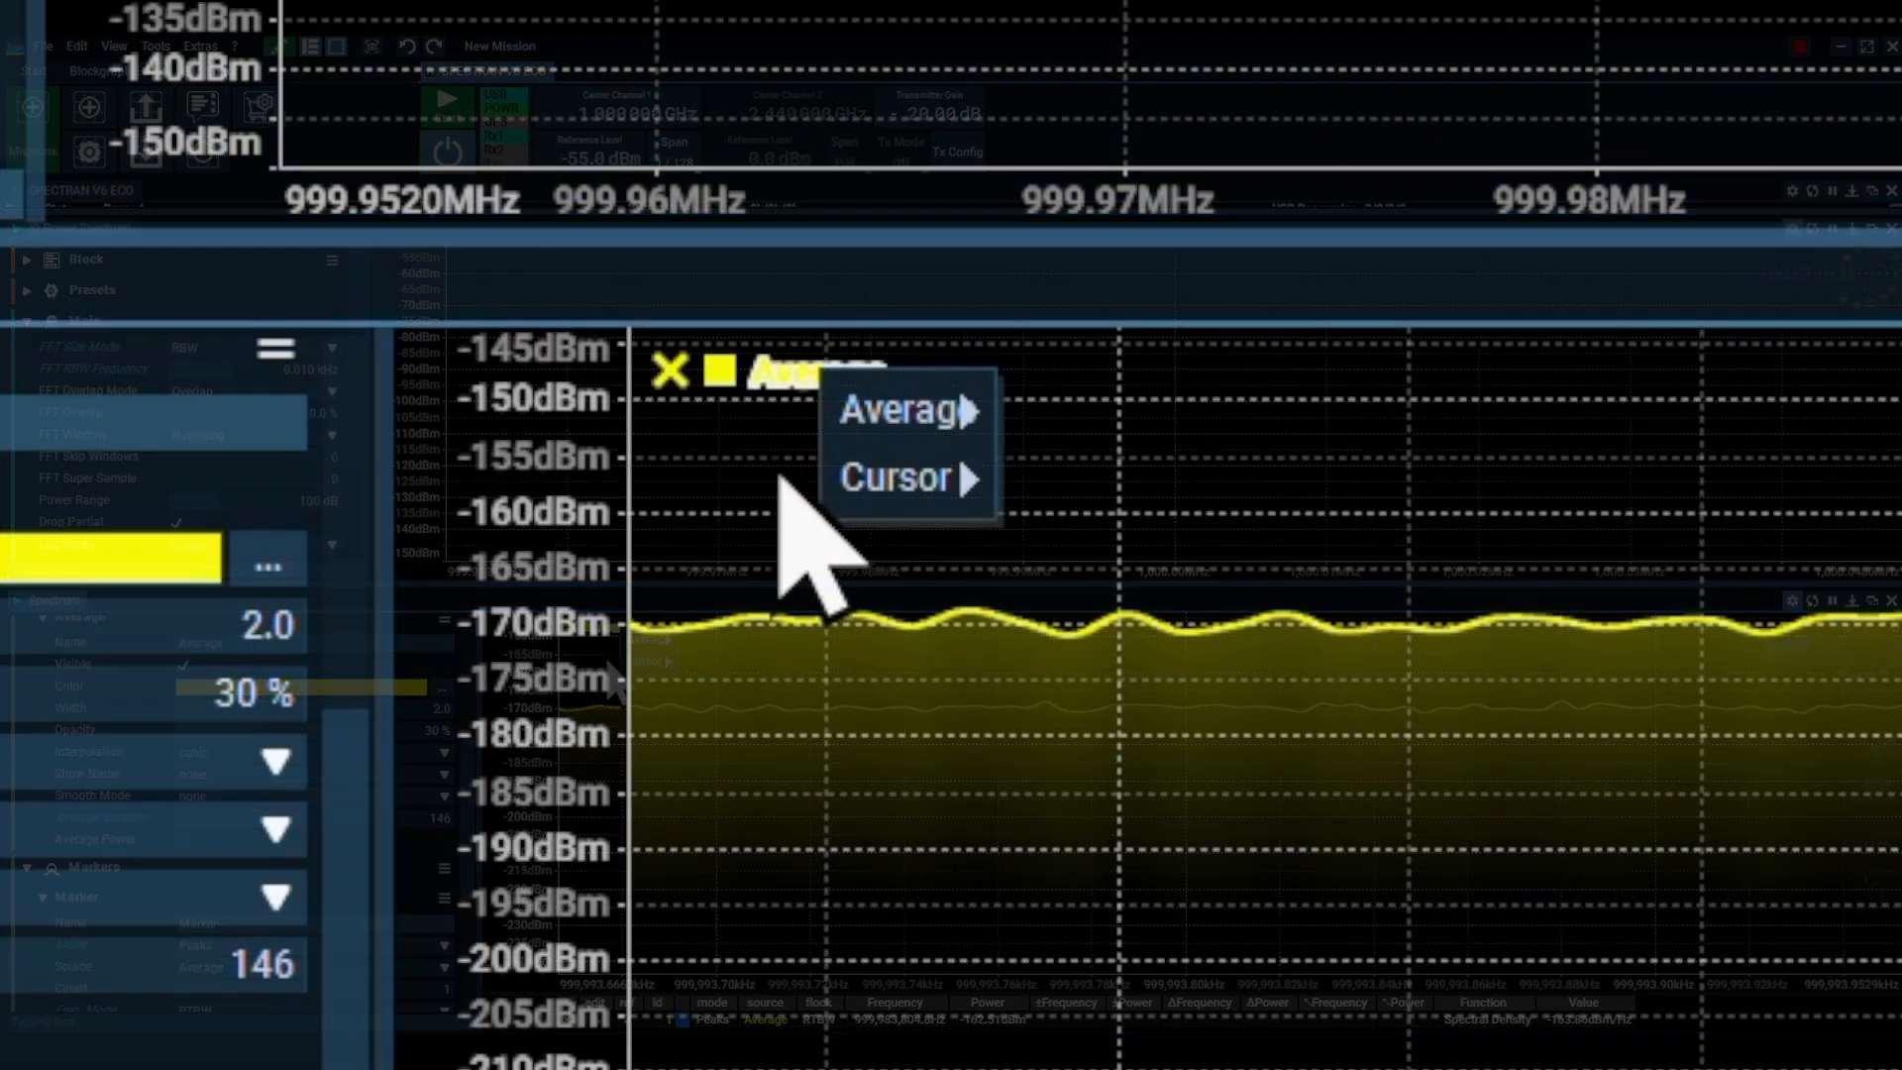
{"action": "mouse_move", "coordinate": [939, 408]}
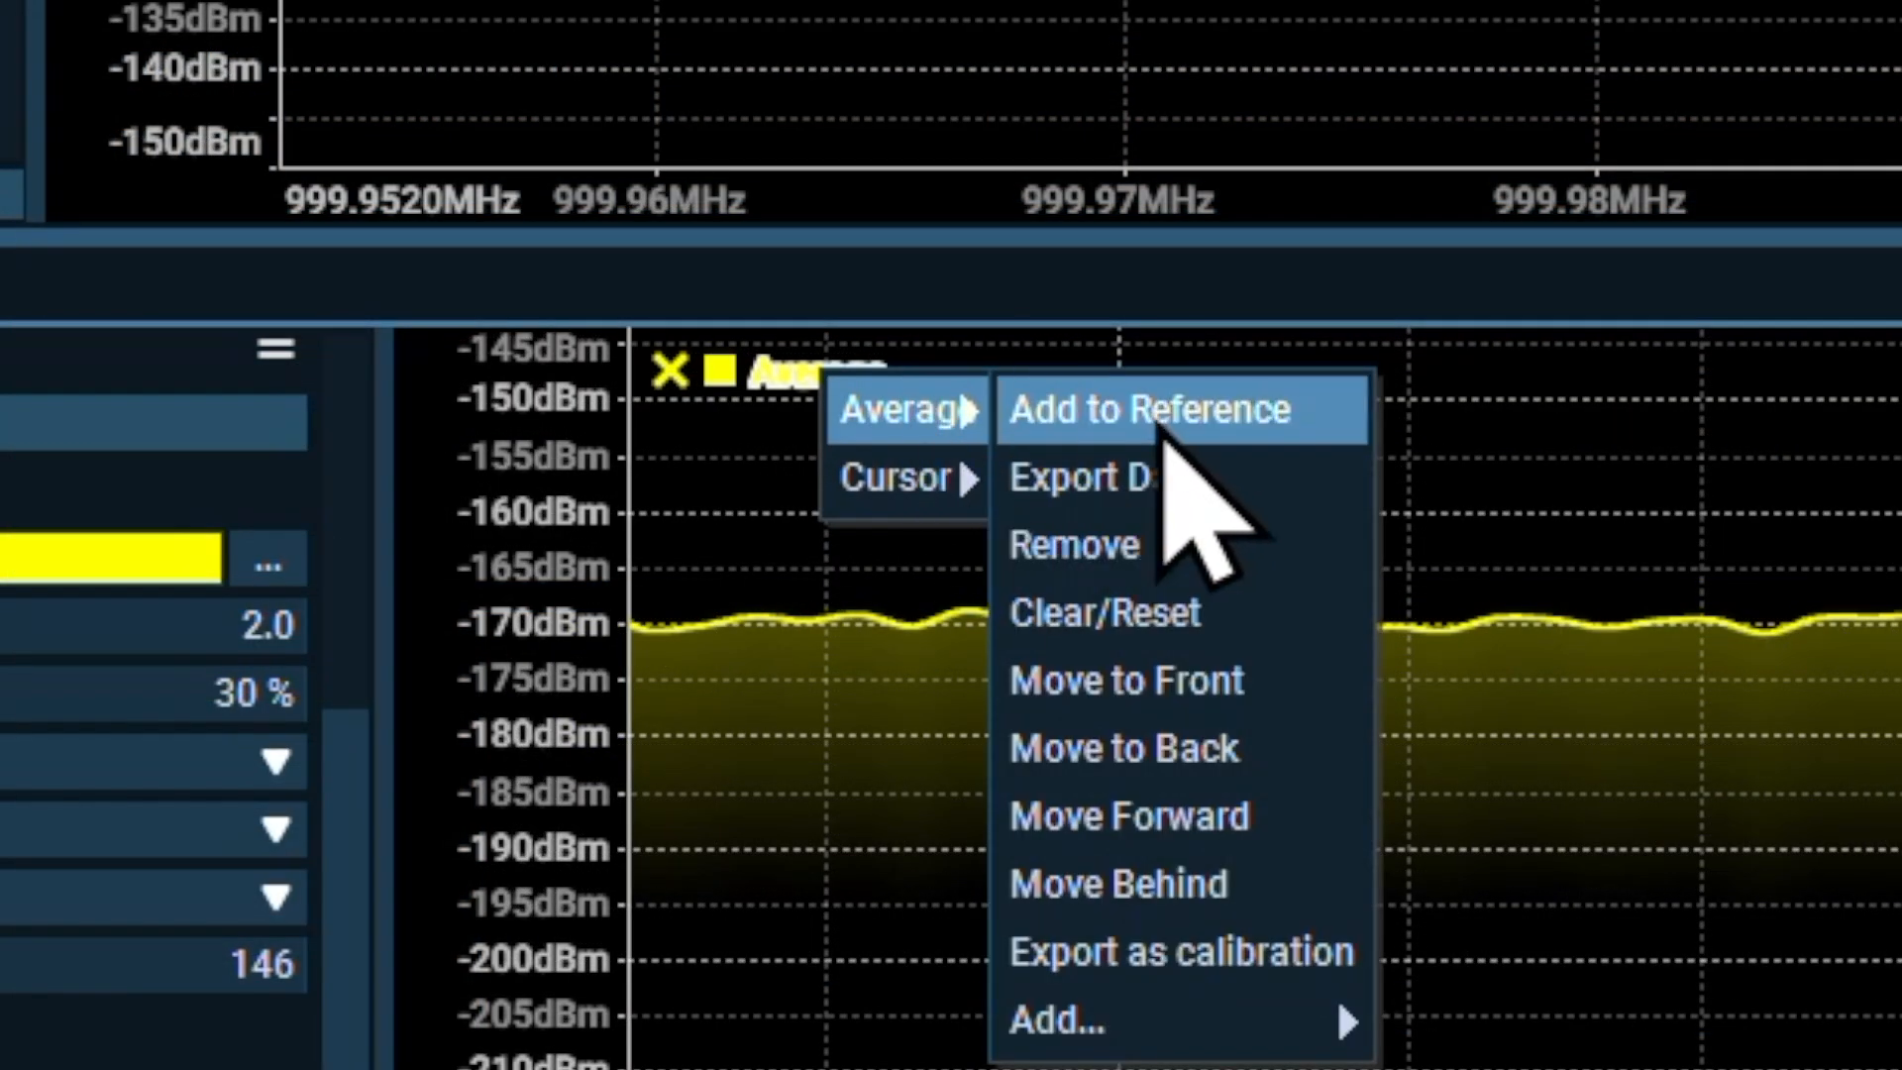
{"action": "left_click", "coordinate": [1163, 435]}
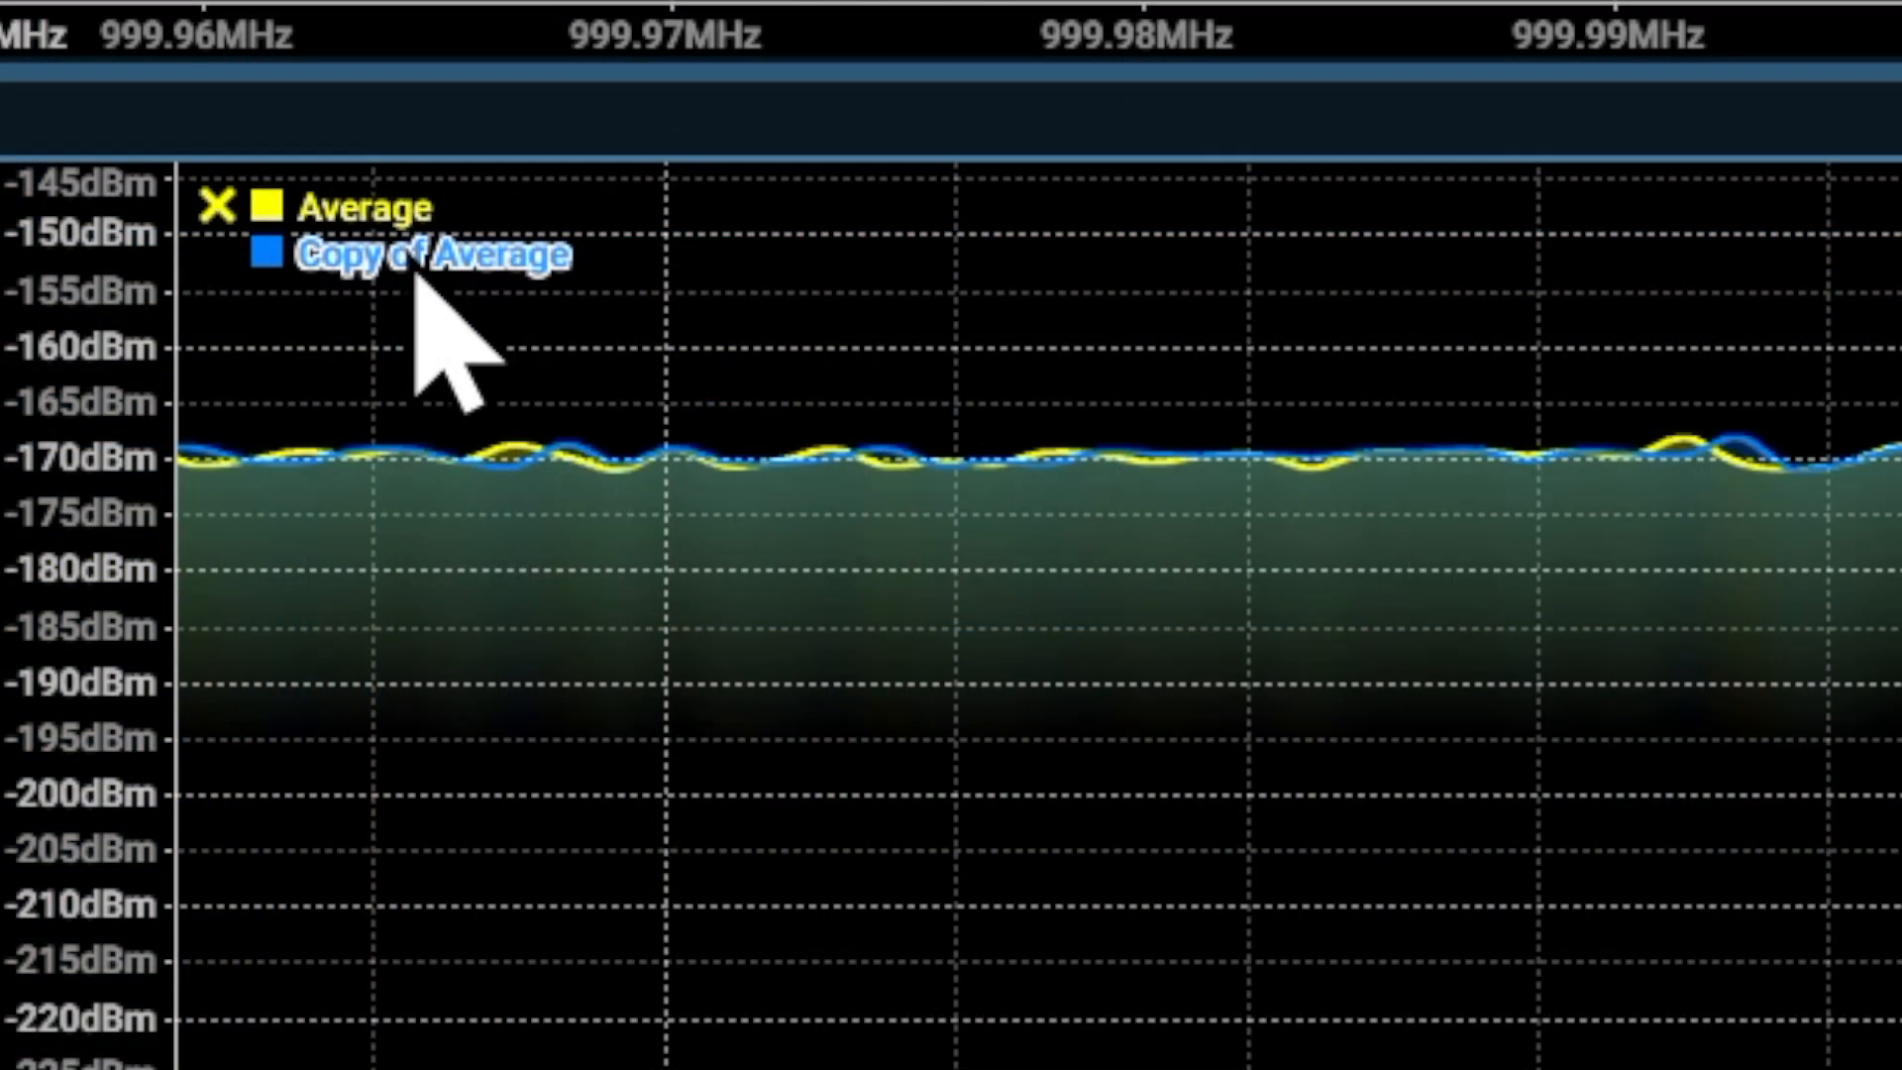
Rename the copied reference trace as "1 Hz" in its trace configuration
{"action": "double_click", "coordinate": [414, 258]}
{"action": "left_click", "coordinate": [1142, 188]}
{"action": "key", "text": "ctrl+a"}
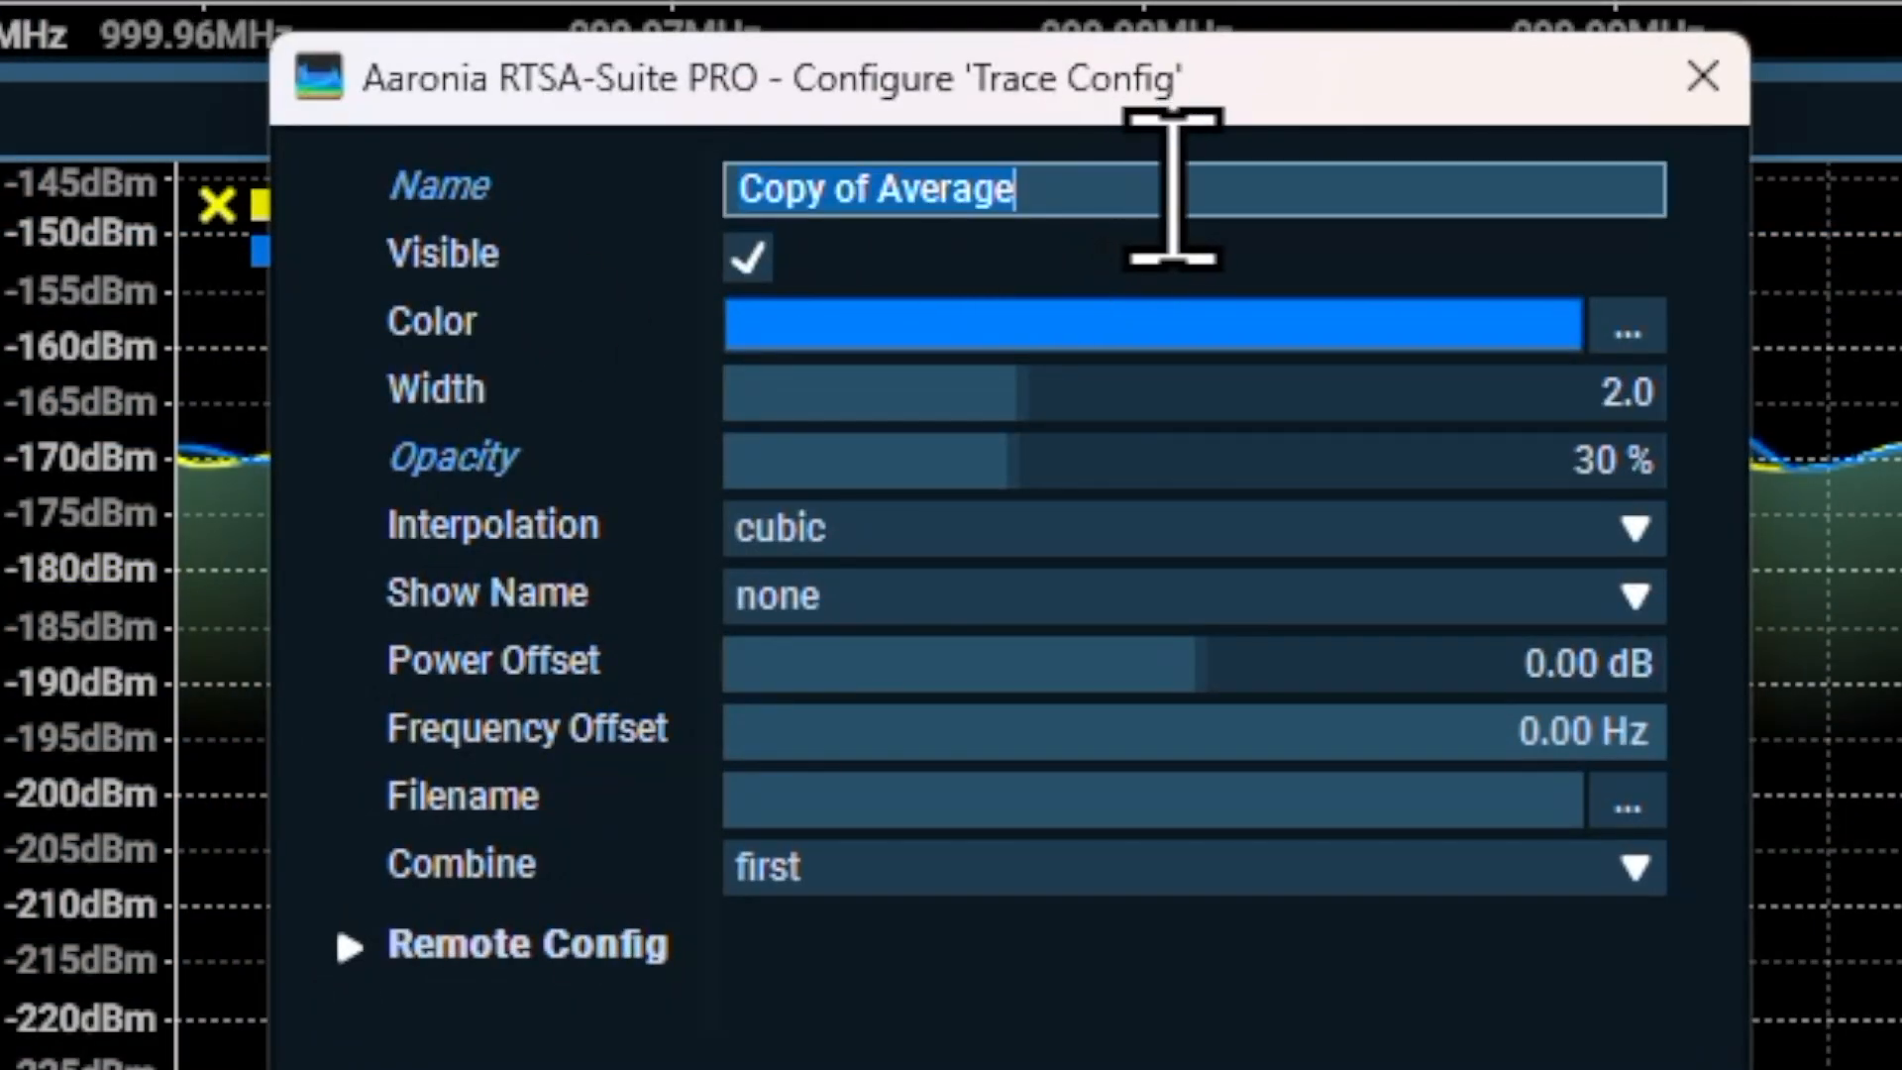
{"action": "type", "text": "a"}
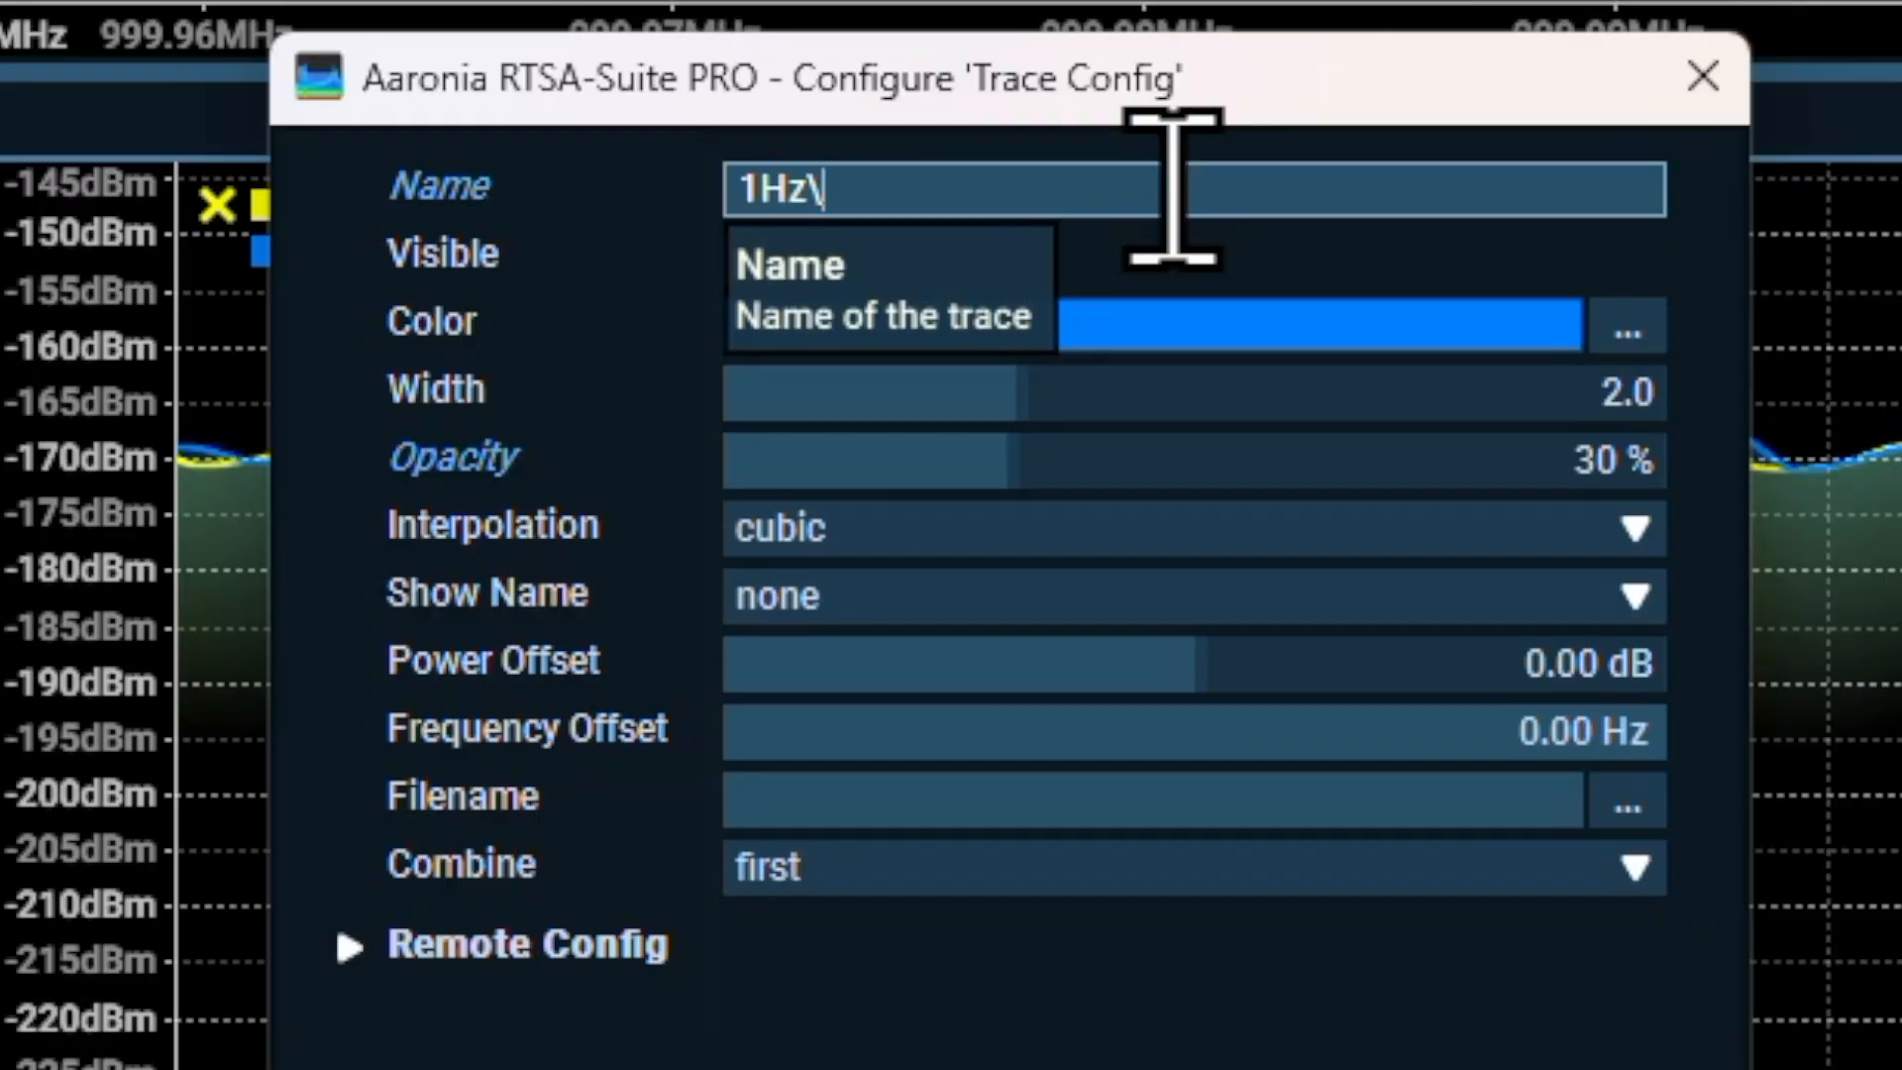
{"action": "key", "text": "Return"}
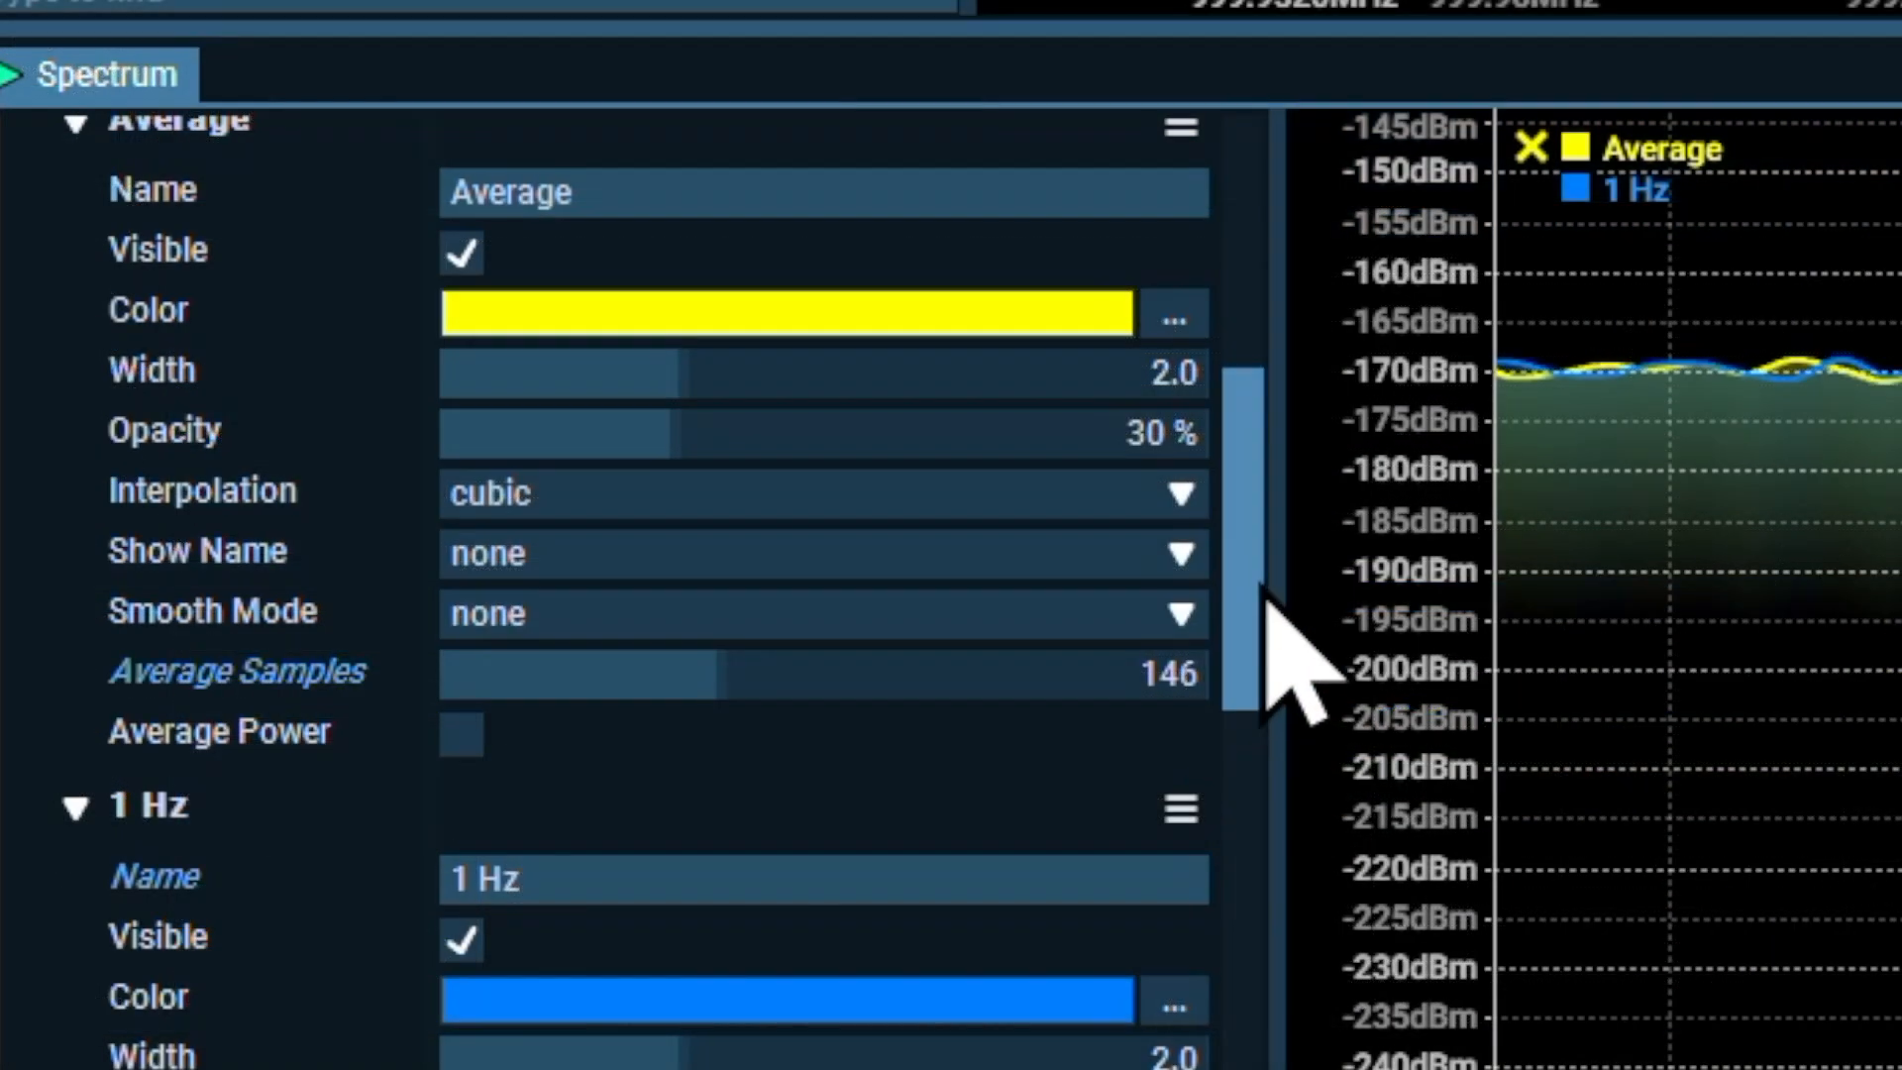
Set the 1 Hz reference trace's Show Name option to above-left
{"action": "left_click_drag", "start_coordinate": [471, 786], "coordinate": [465, 840]}
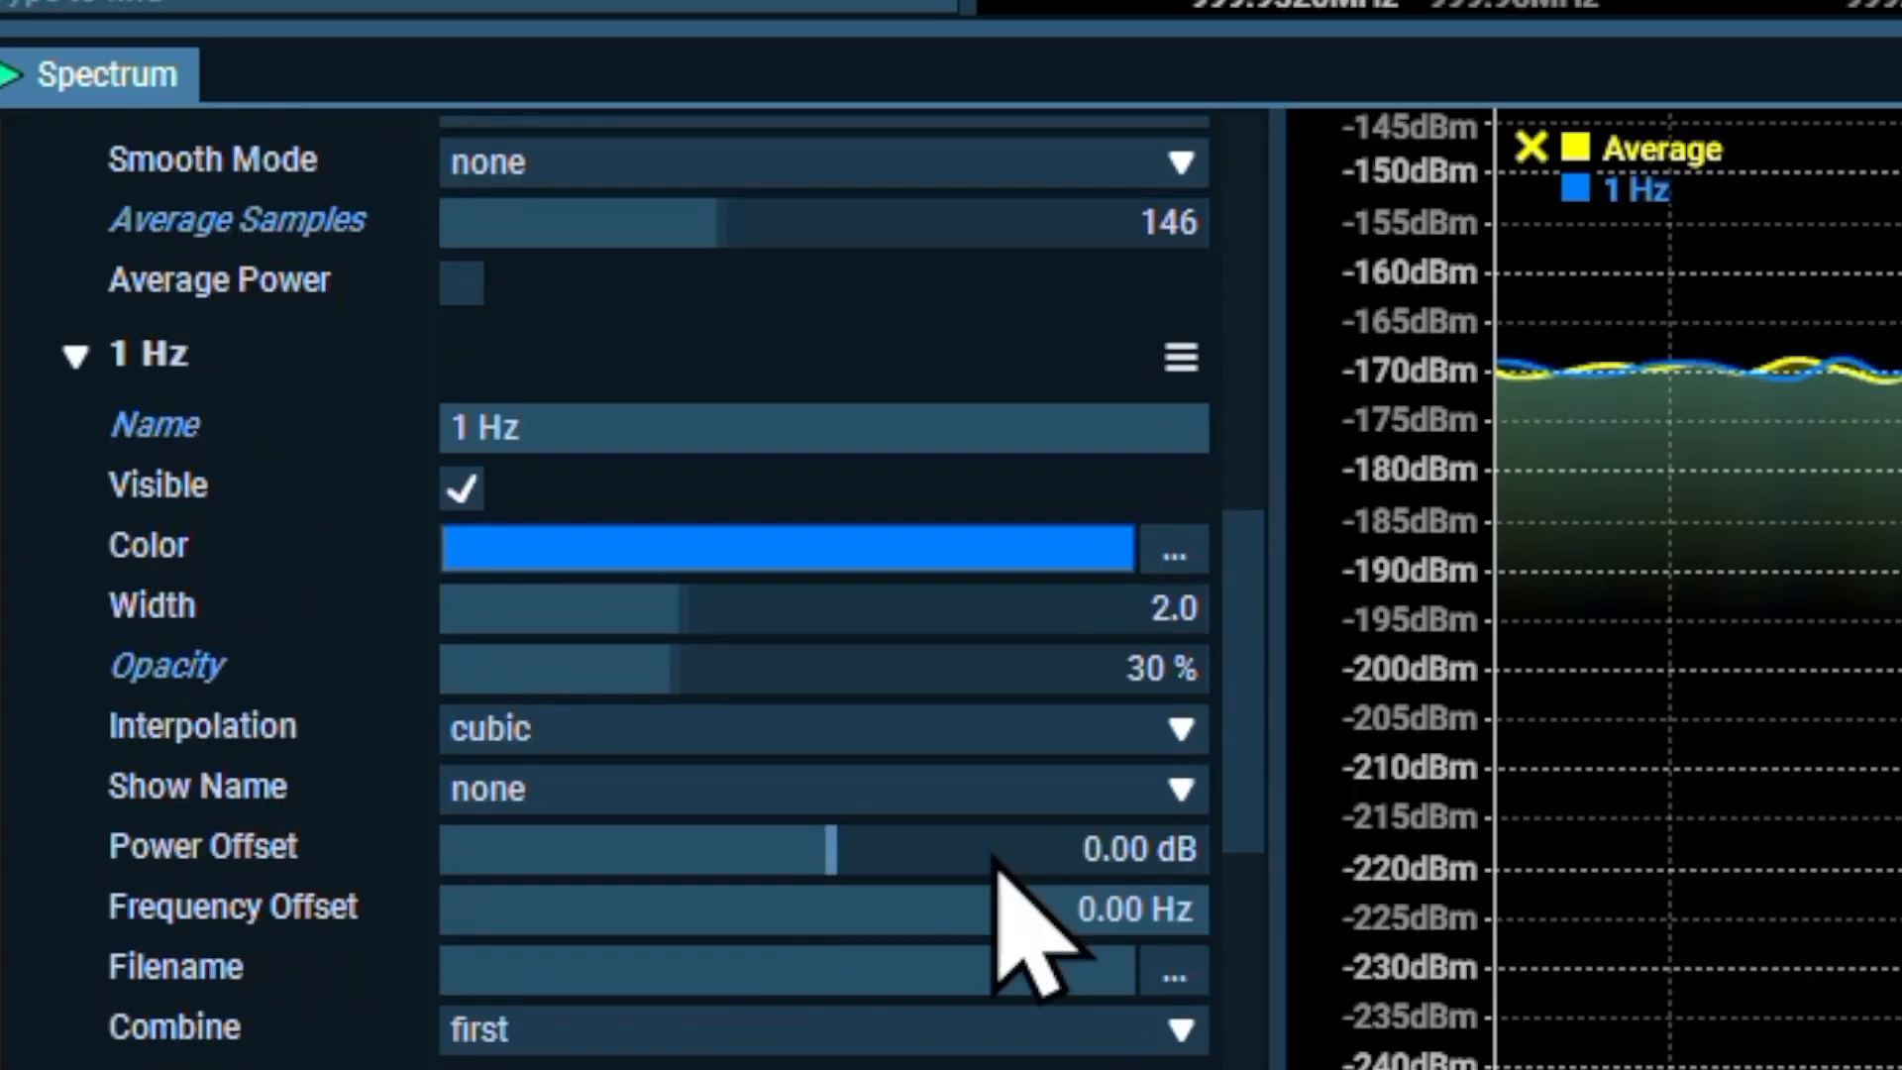
{"action": "left_click", "coordinate": [594, 792]}
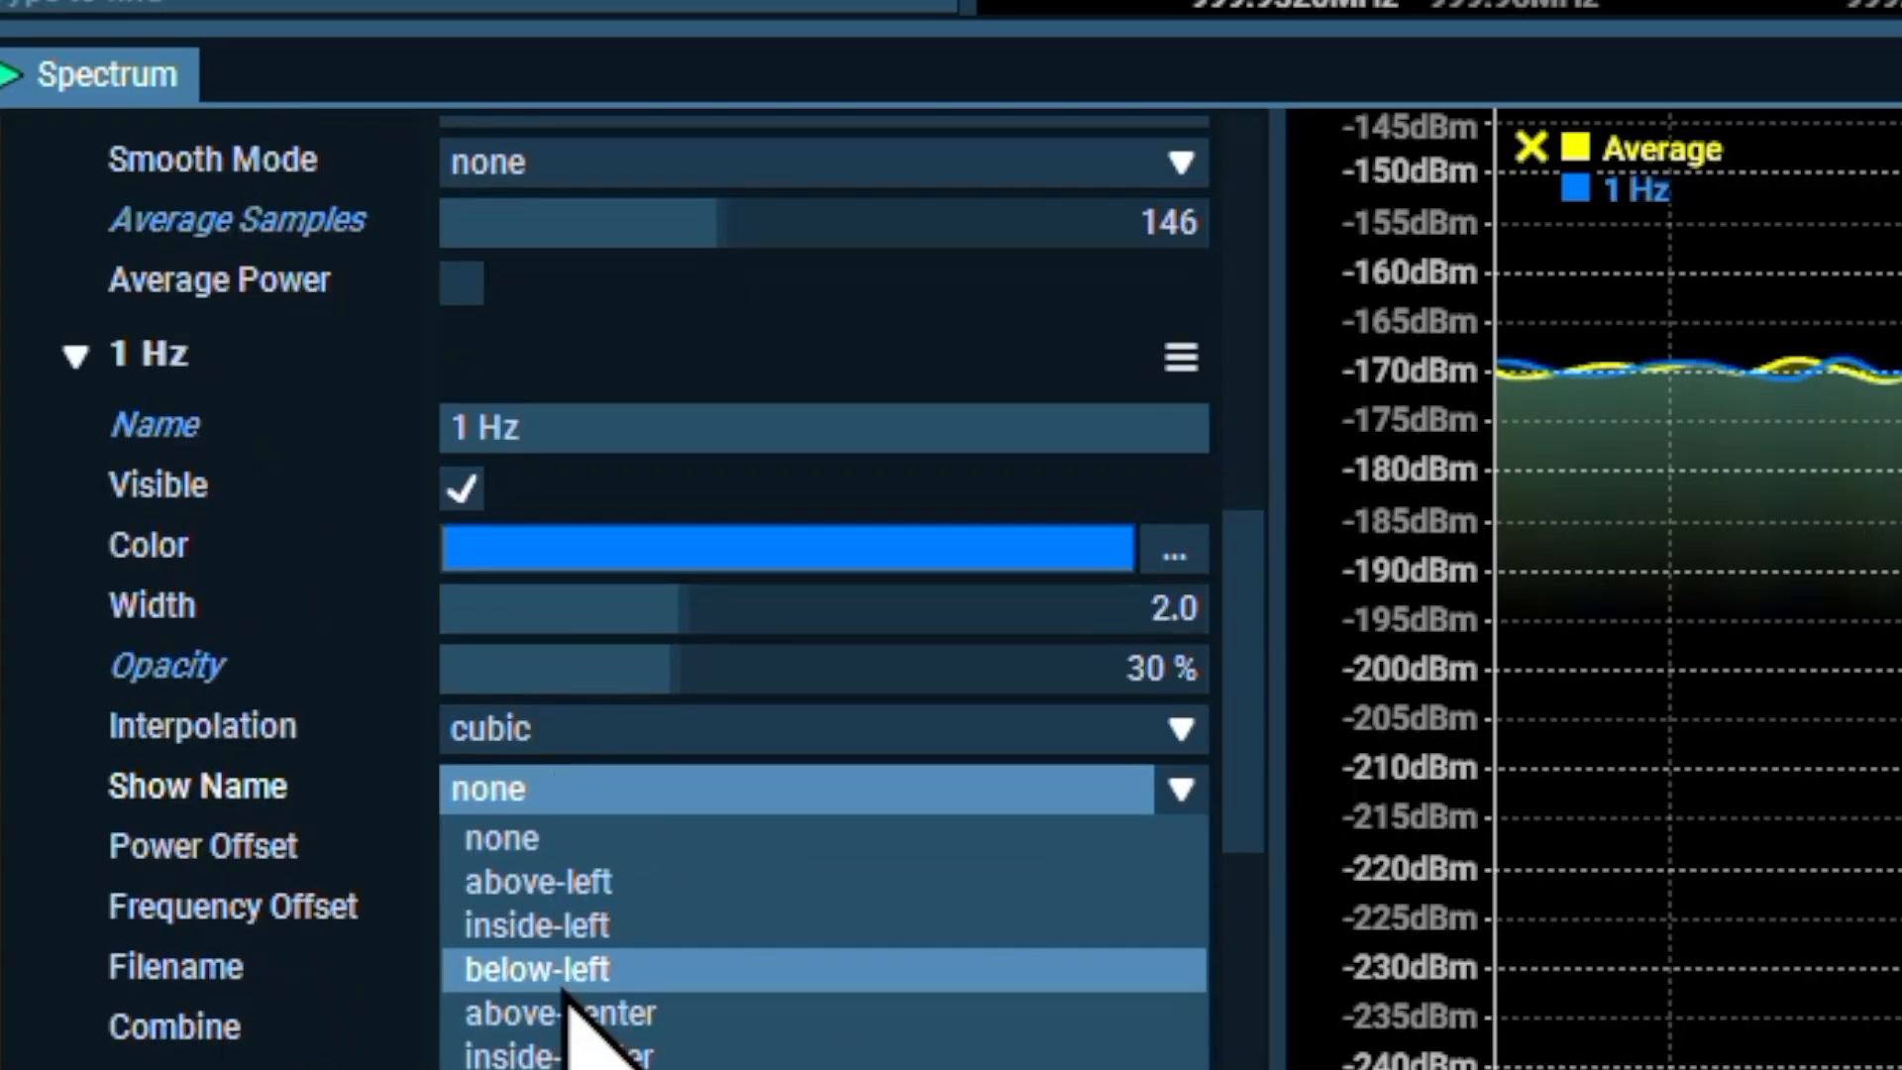
{"action": "left_click", "coordinate": [581, 879]}
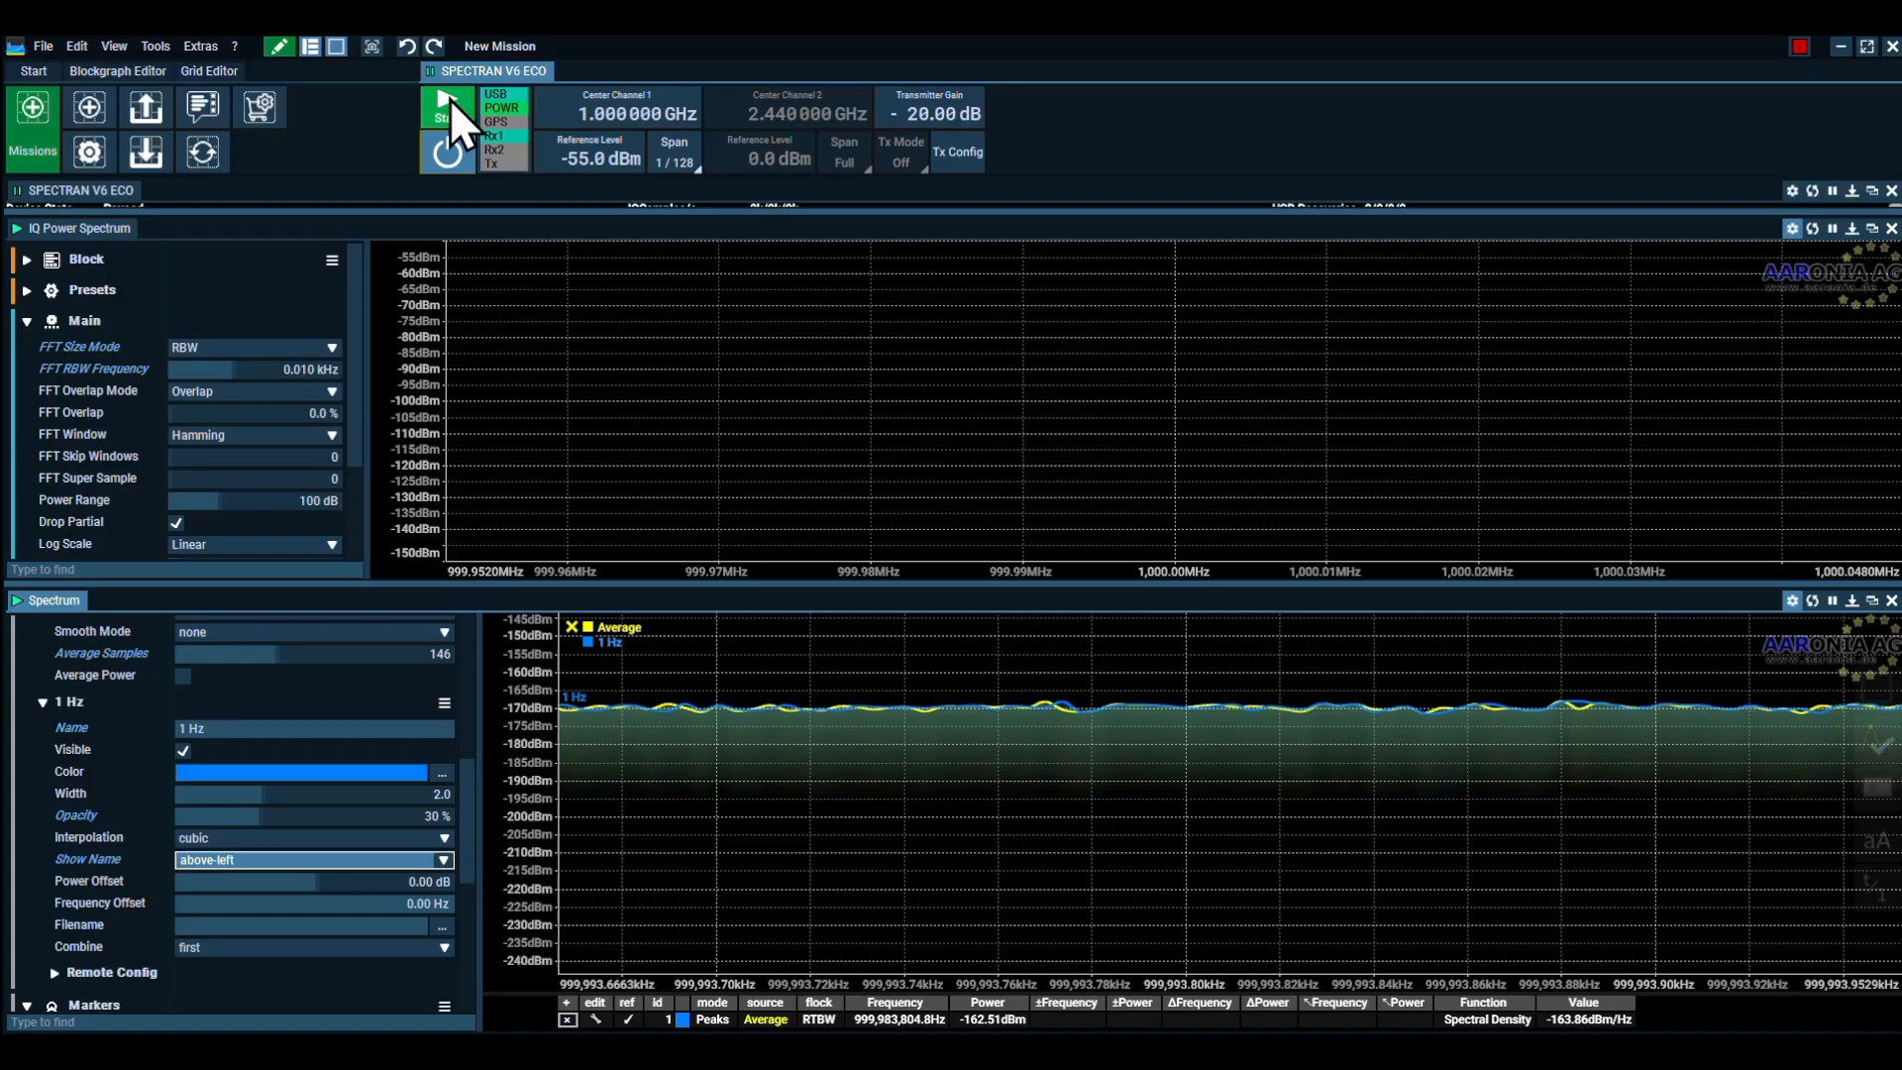
Start the device with the 10 Hz RBW and measure the level difference between the Average and 1 Hz traces
{"action": "left_click", "coordinate": [441, 99]}
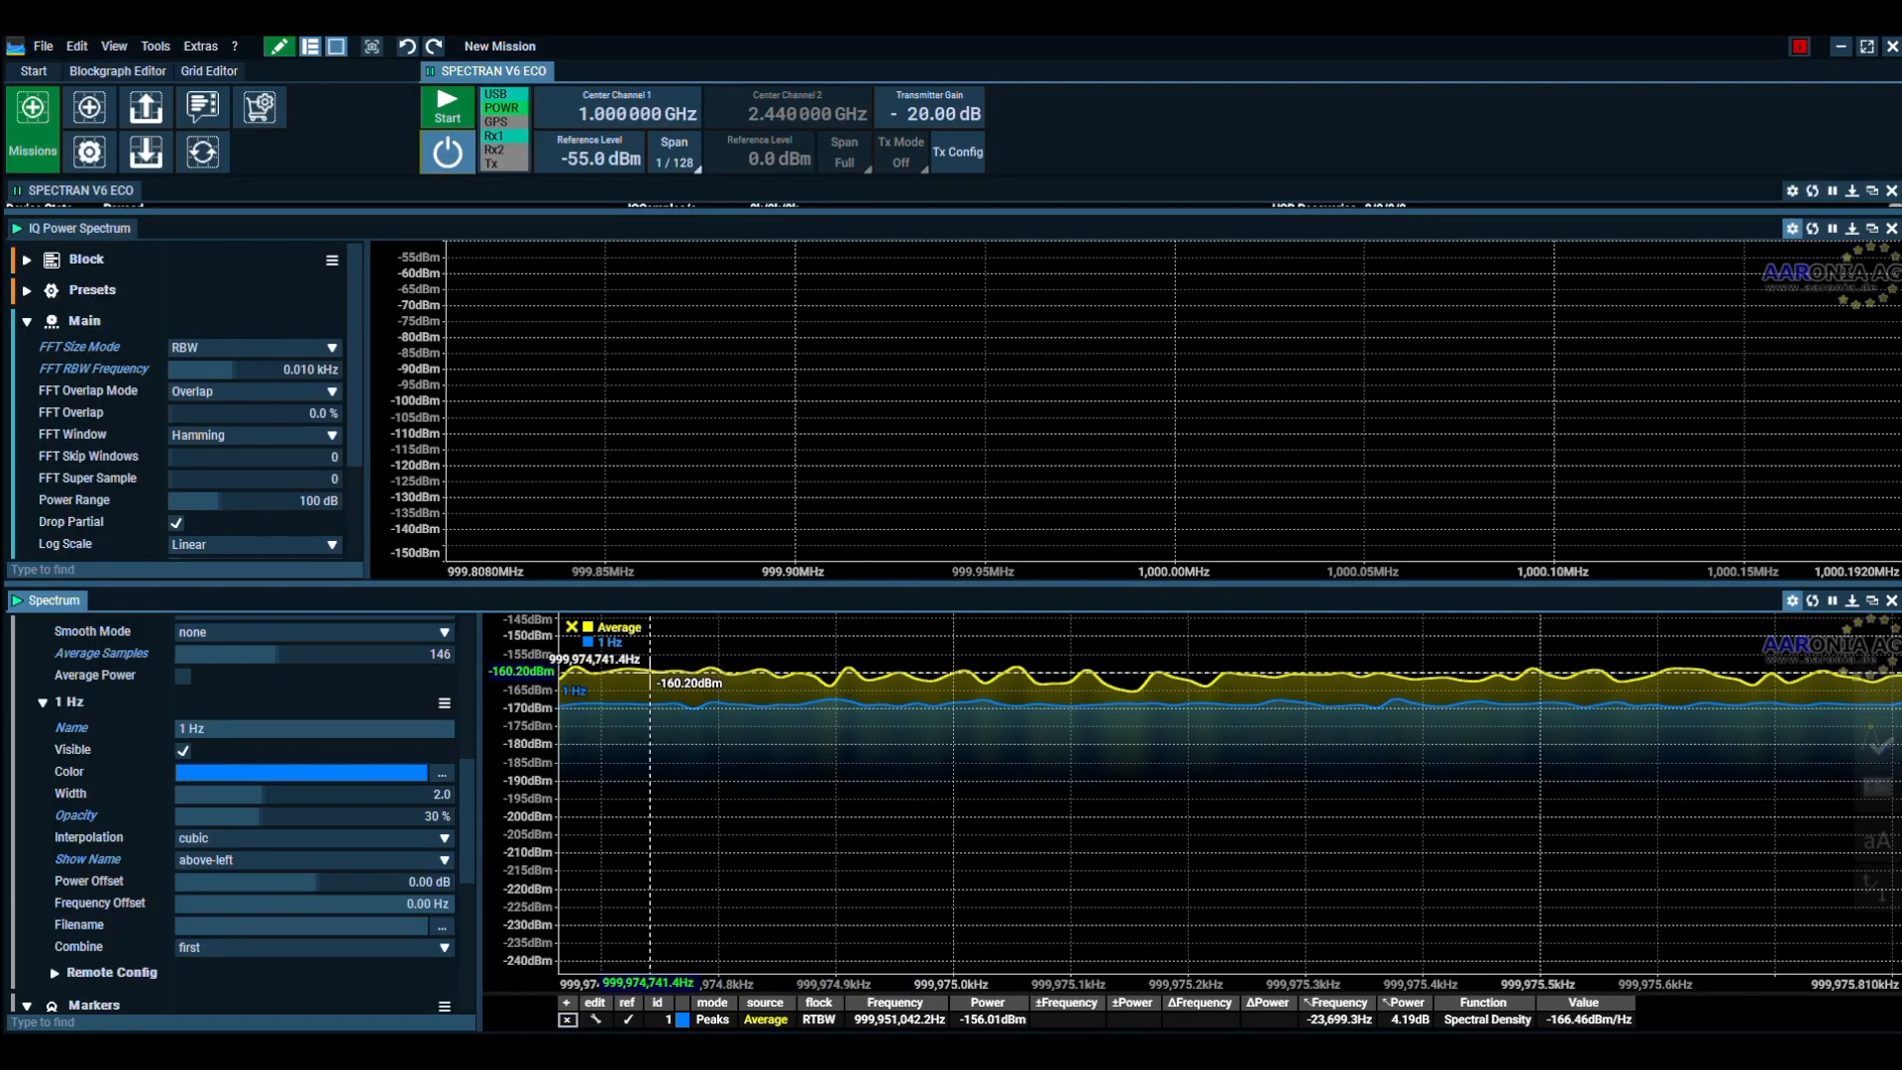
{"action": "left_click_drag", "start_coordinate": [665, 671], "coordinate": [708, 702]}
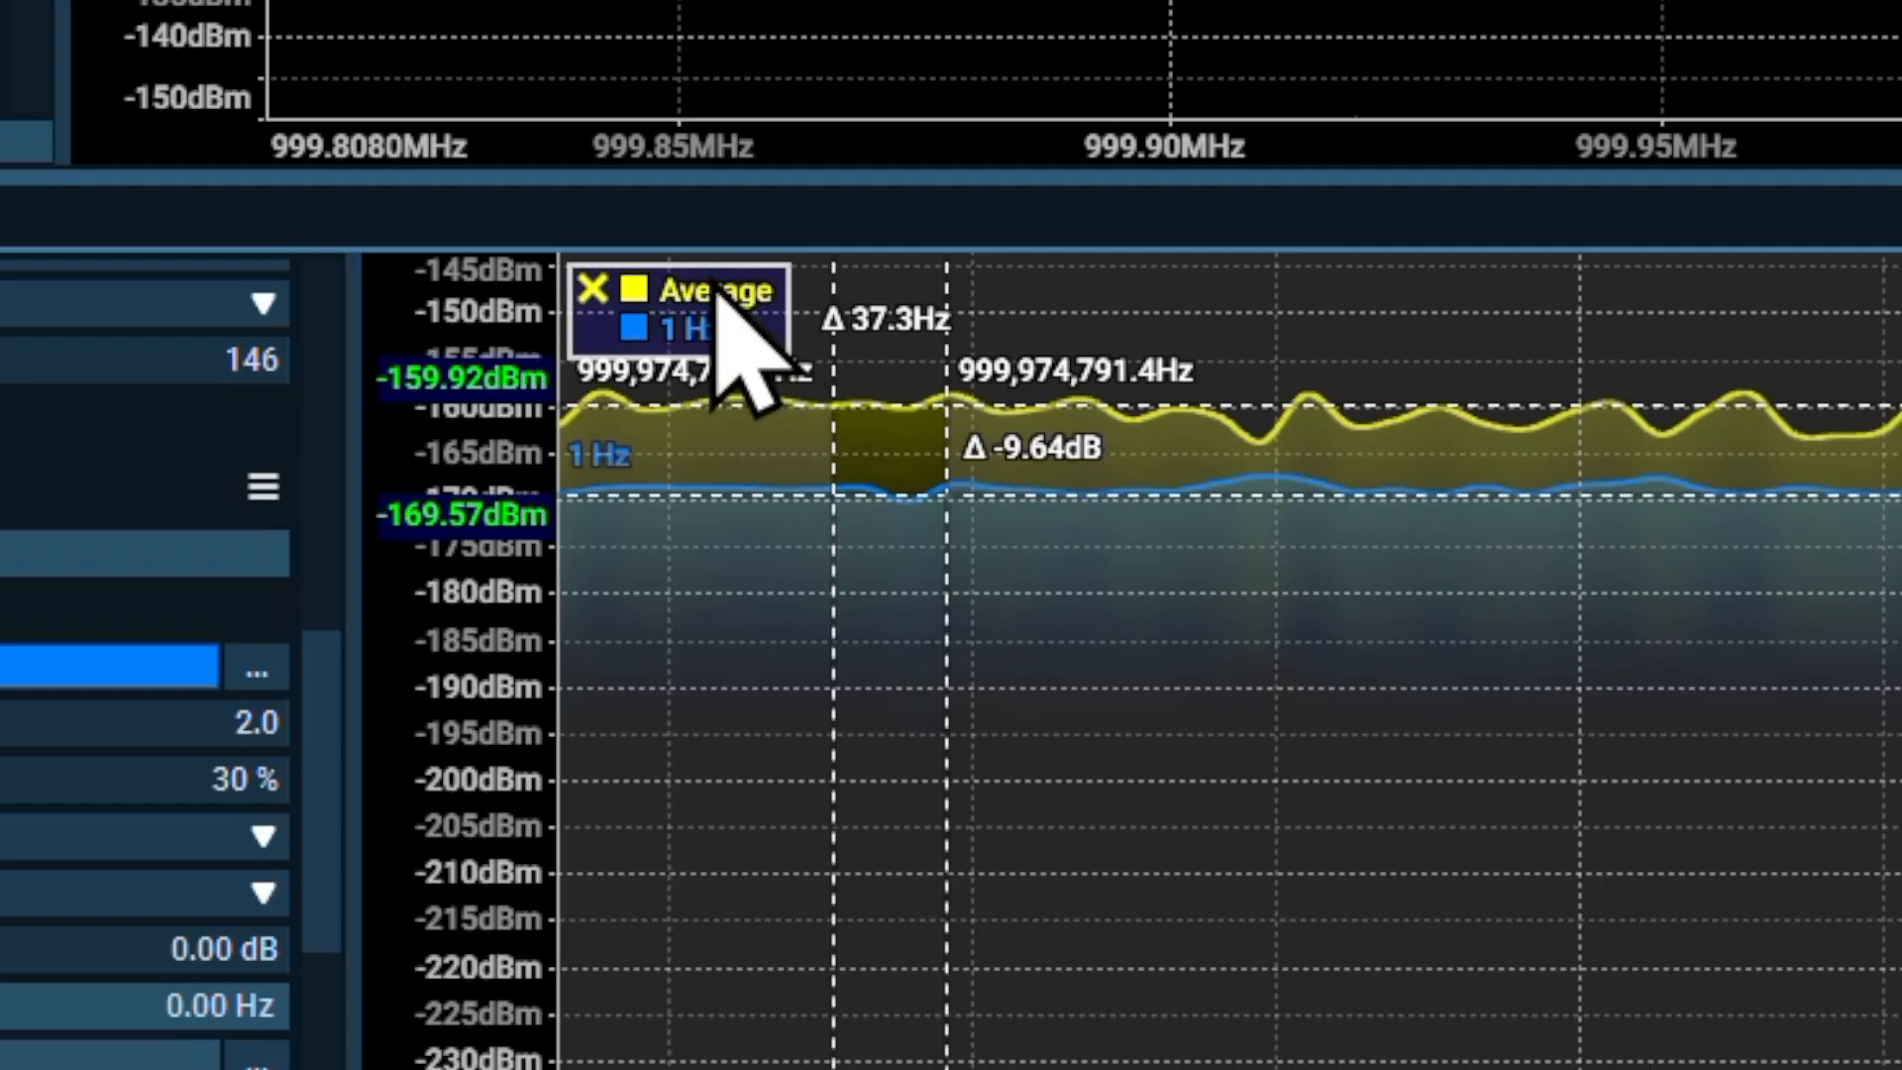
Store the Average trace captured at 10 Hz RBW as a second reference trace
{"action": "right_click", "coordinate": [715, 298]}
{"action": "mouse_move", "coordinate": [777, 315]}
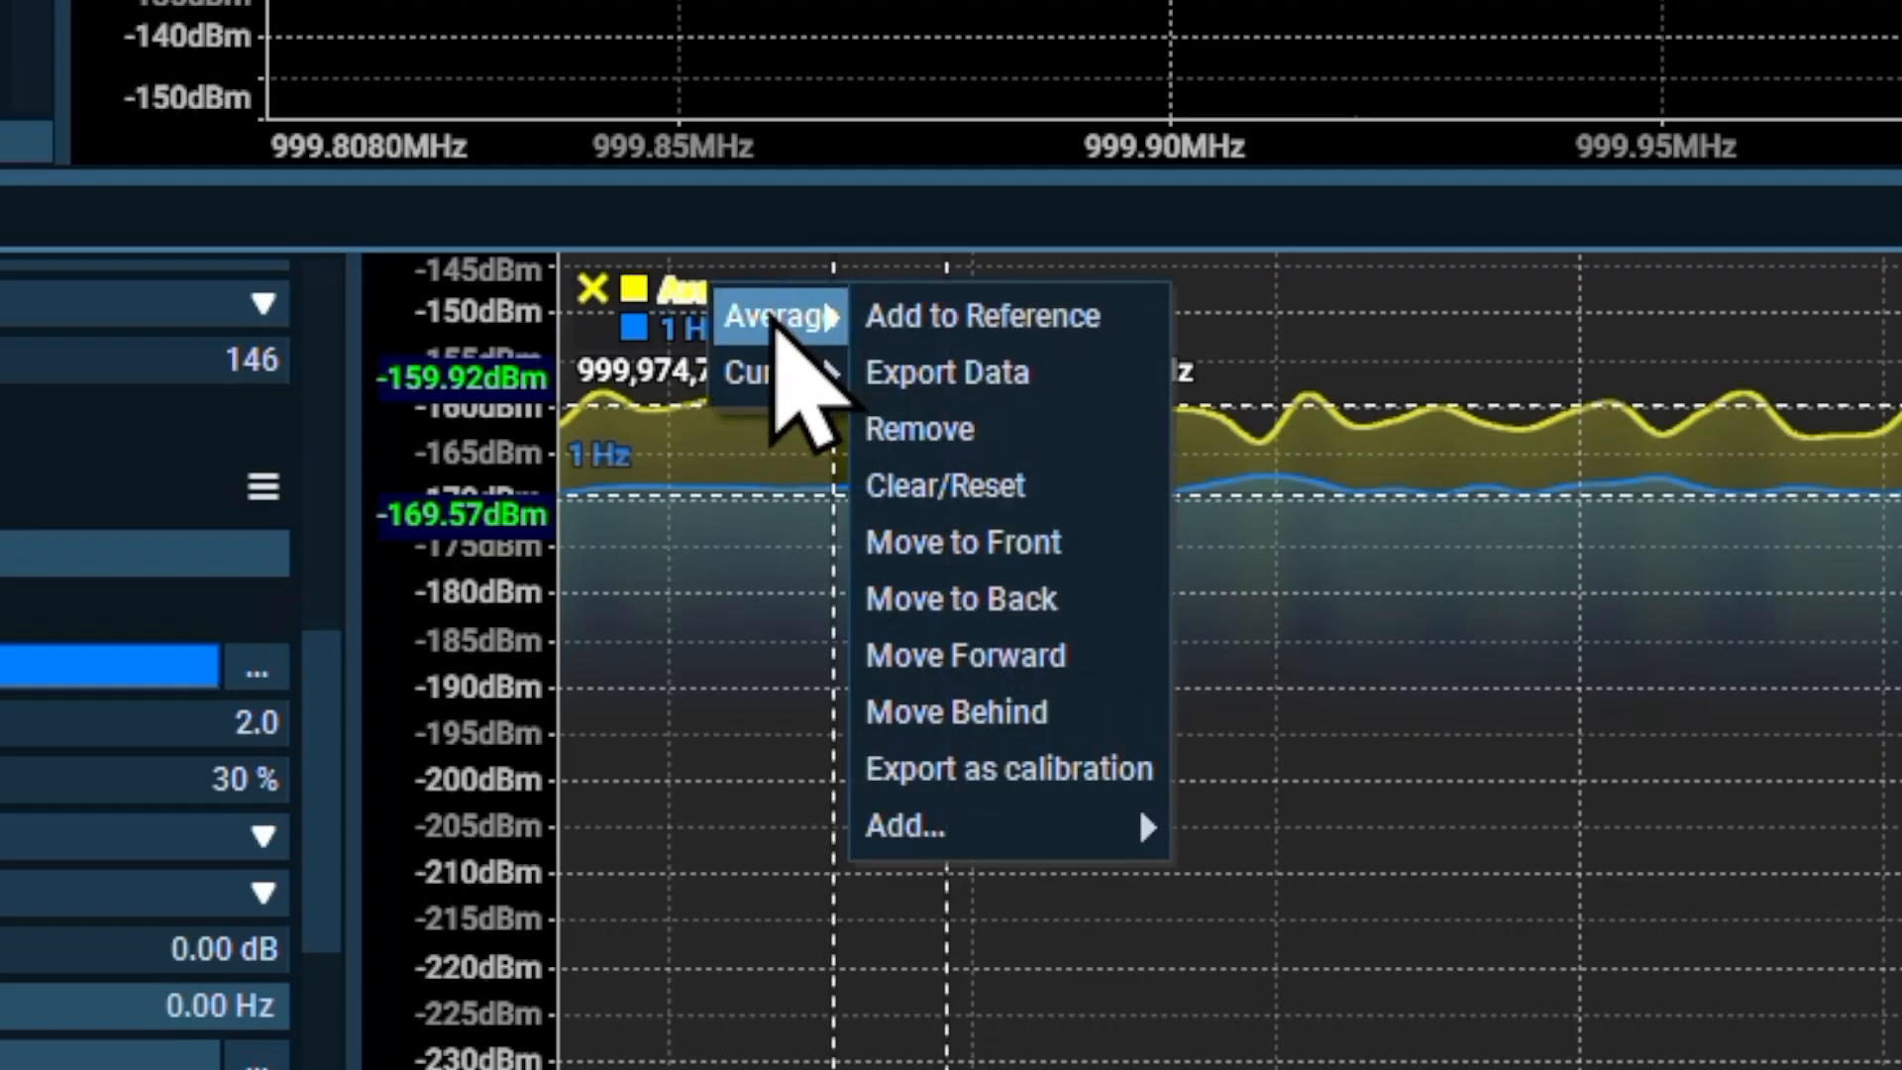
{"action": "left_click", "coordinate": [1015, 321]}
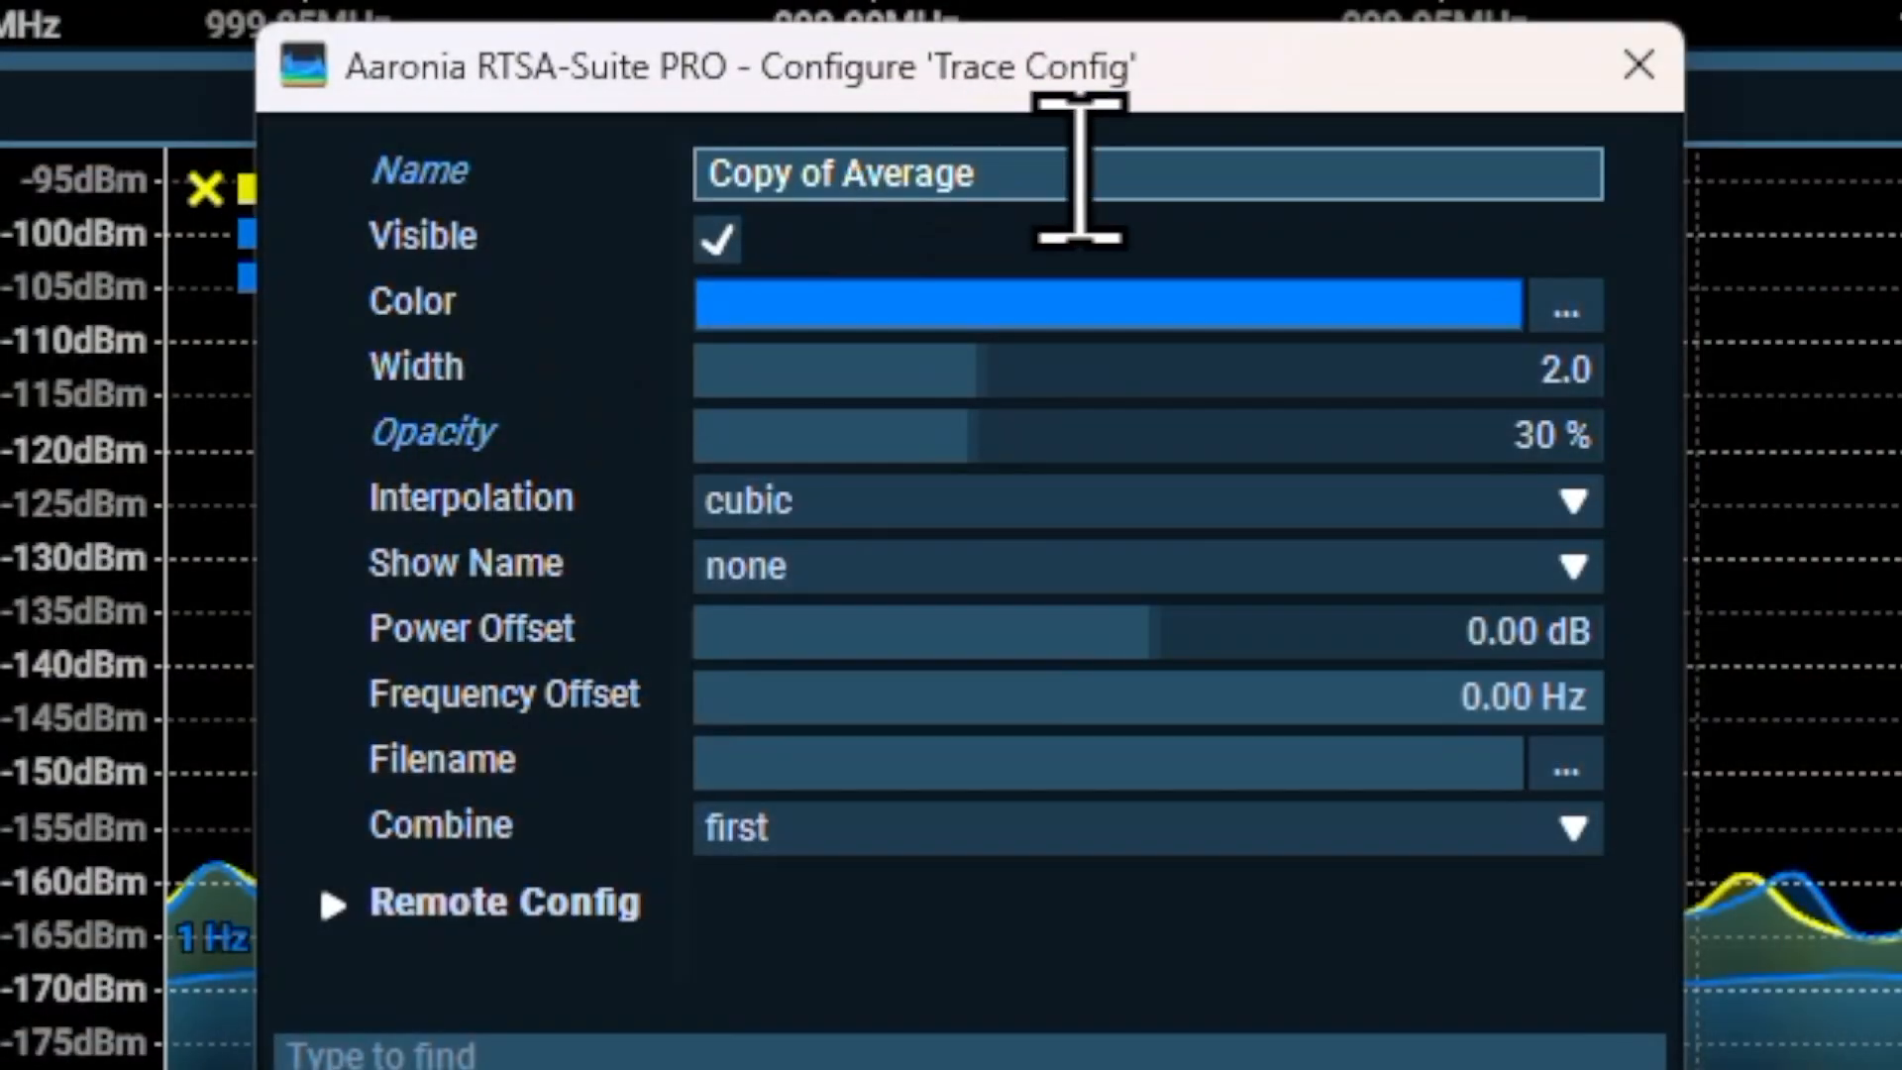
Rename the copied Average trace as "10 Hz" and set its Show Name option to inside-left
{"action": "left_click", "coordinate": [1080, 170]}
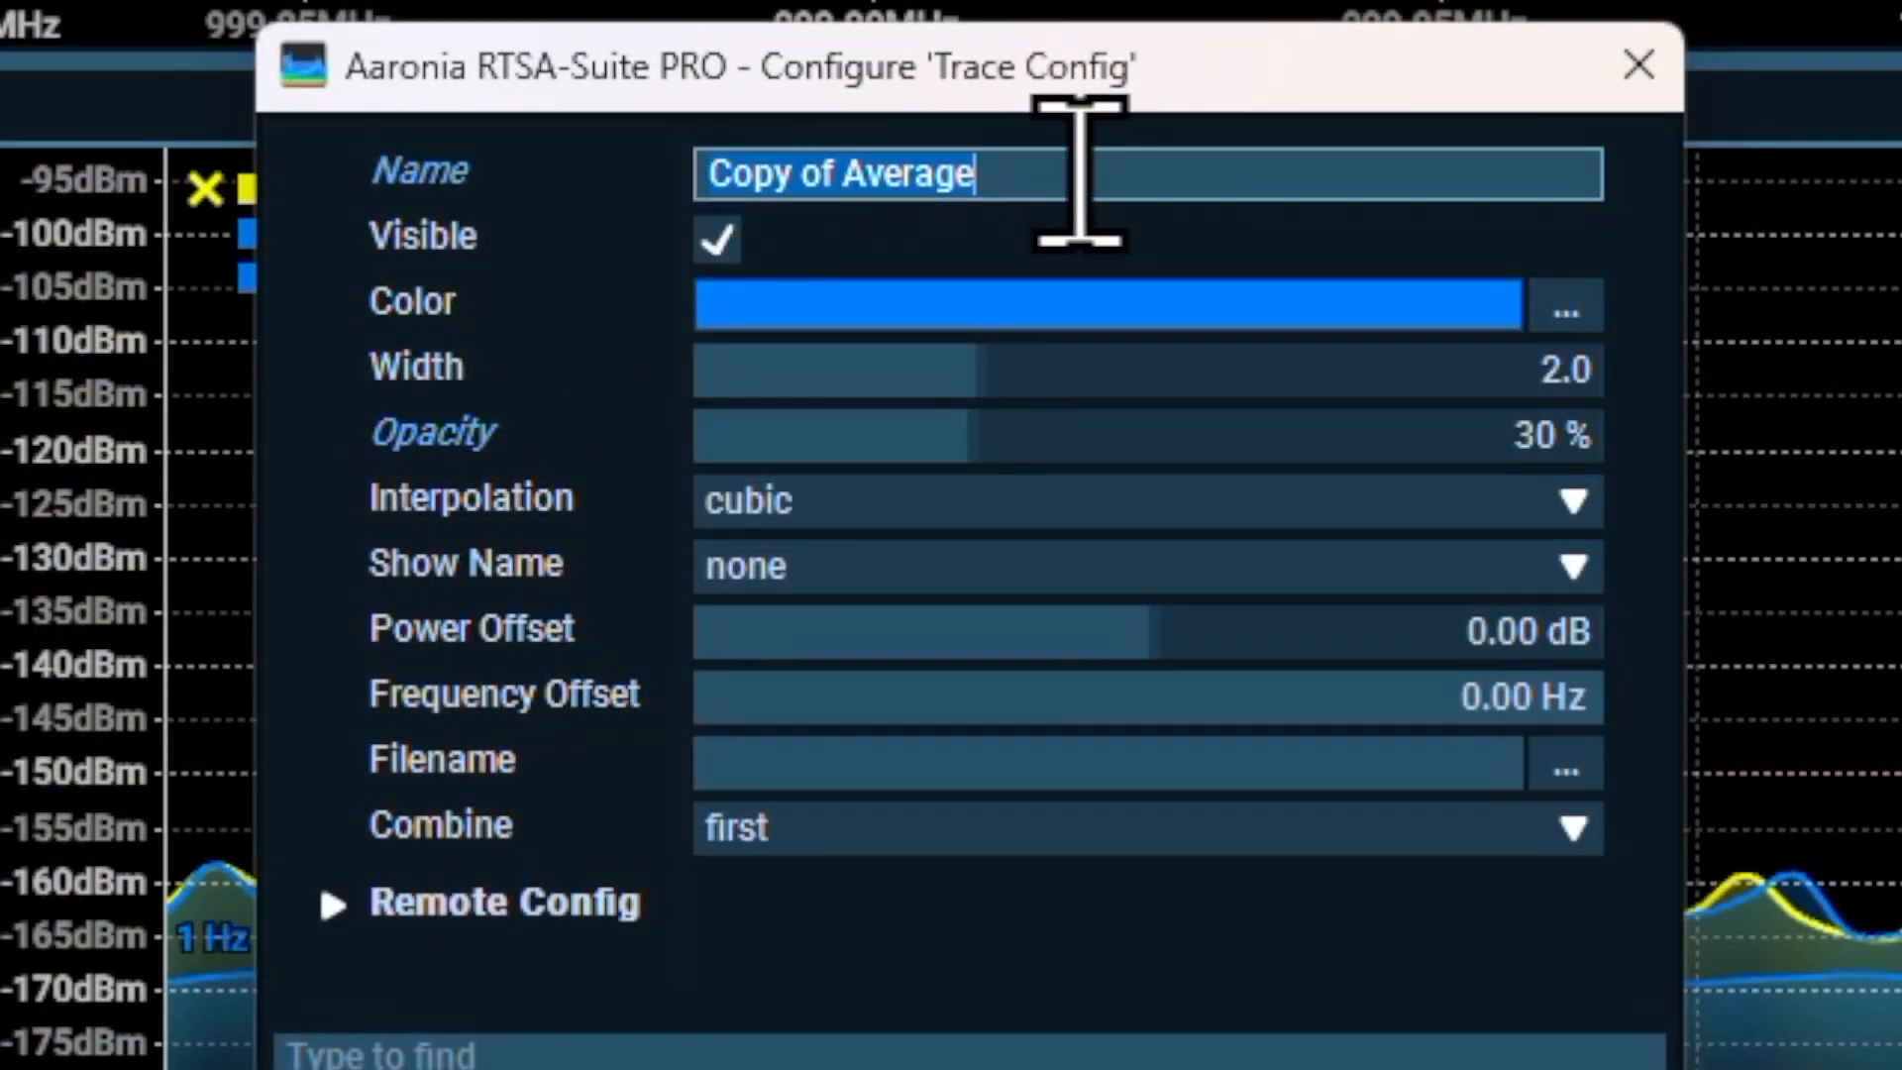
{"action": "key", "text": "ctrl+a"}
{"action": "type", "text": "10"}
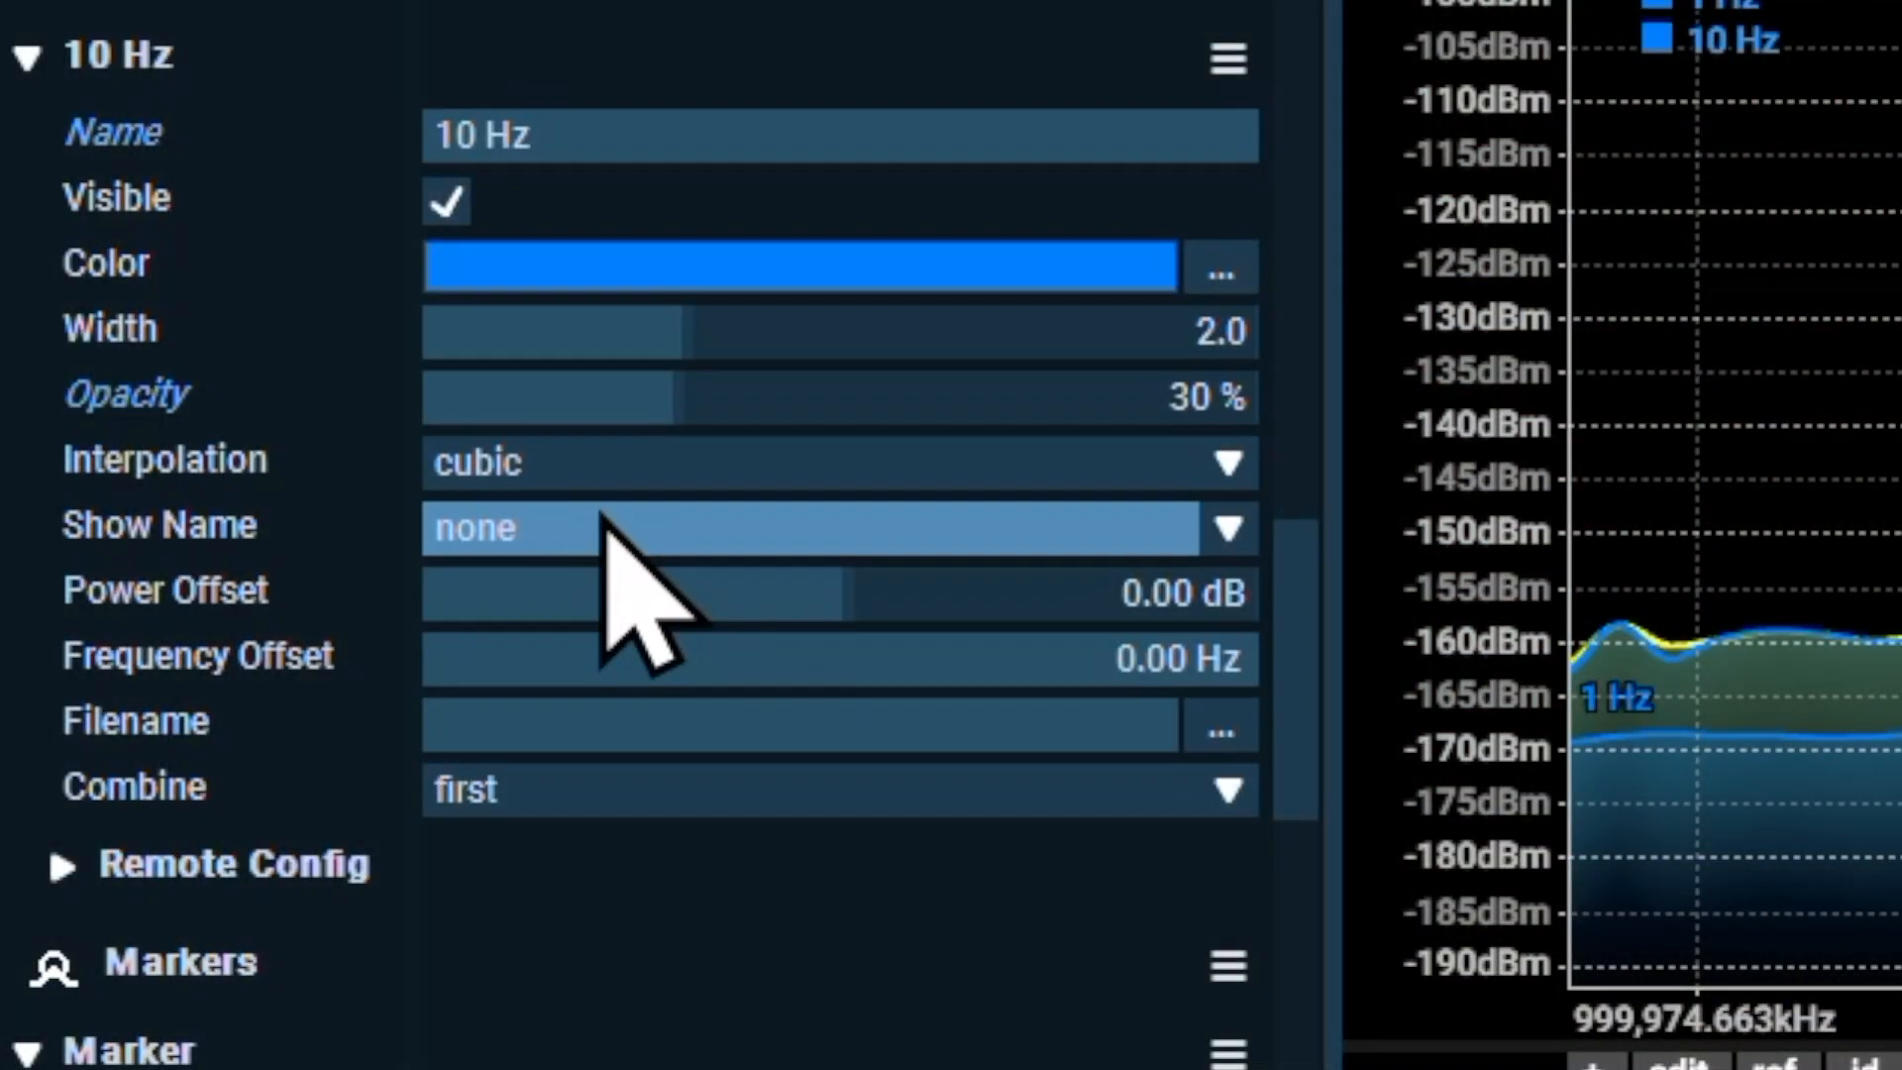
{"action": "left_click", "coordinate": [602, 523]}
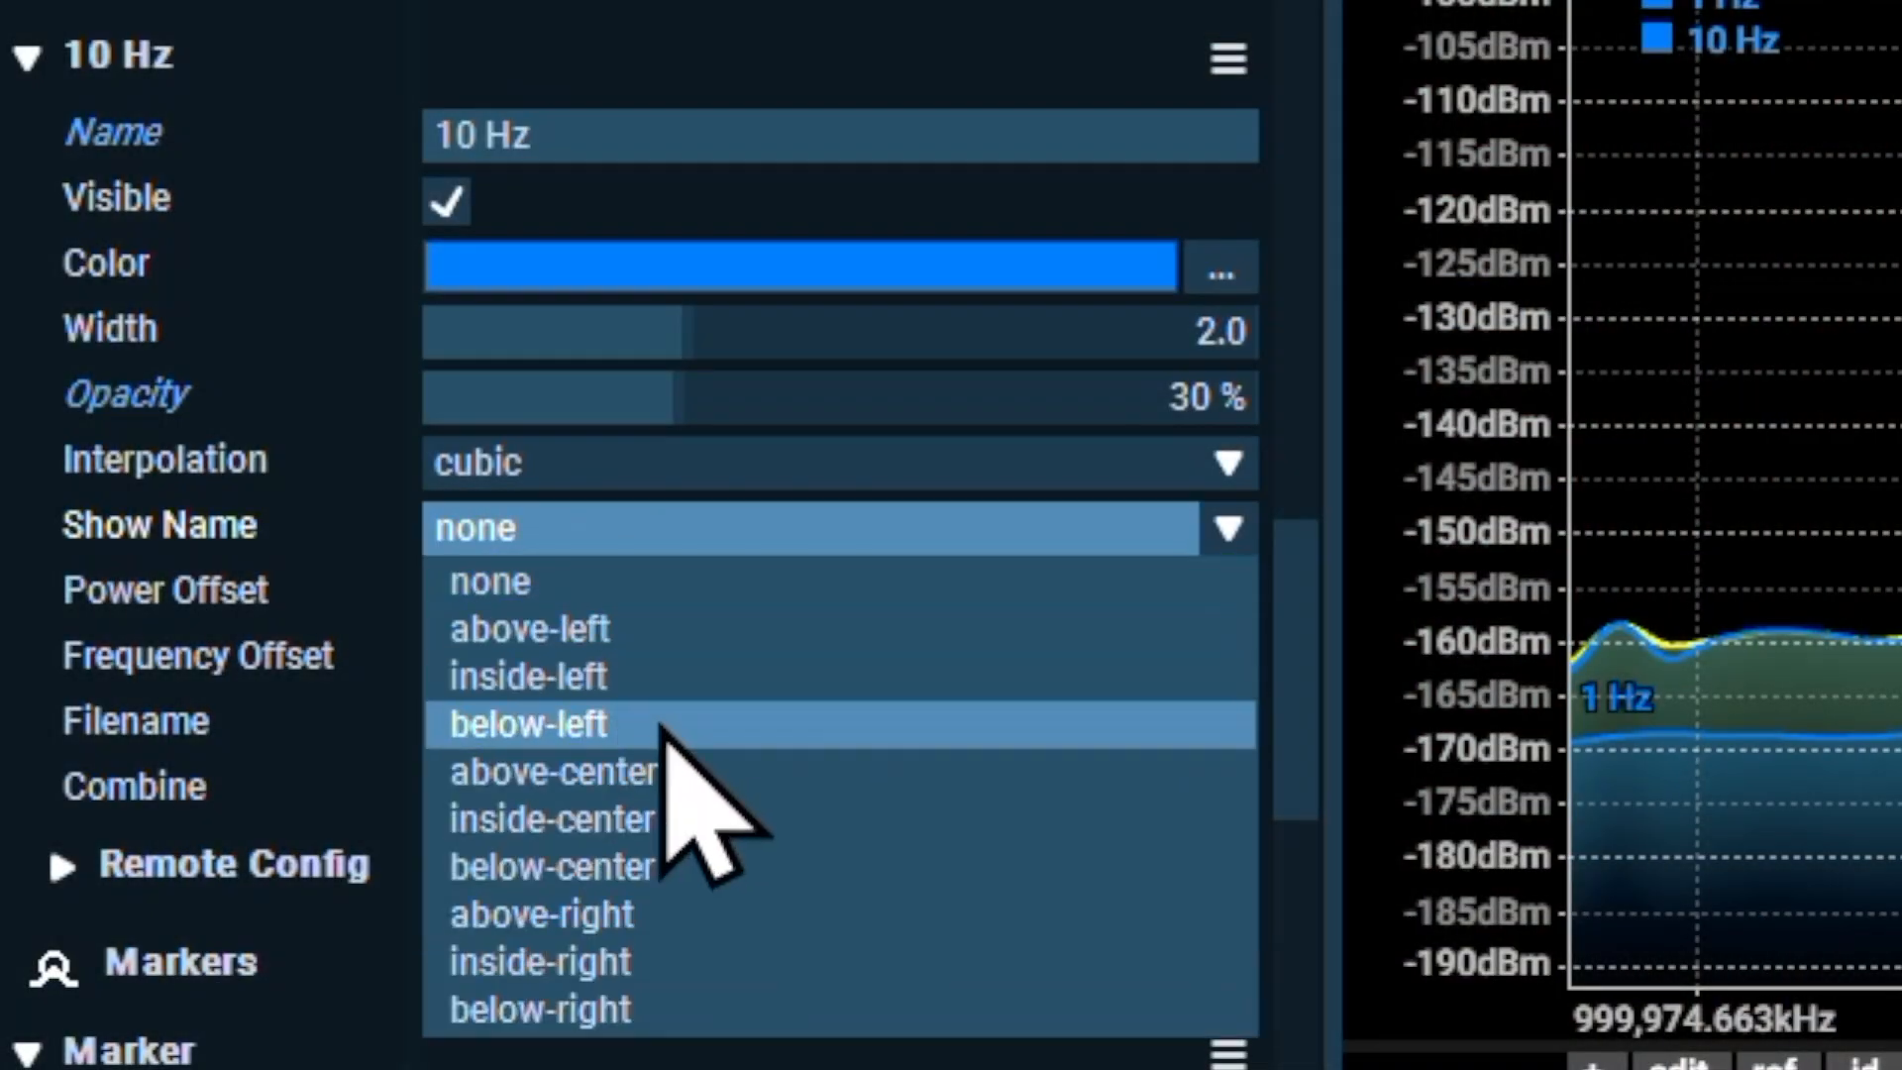
{"action": "left_click", "coordinate": [559, 679]}
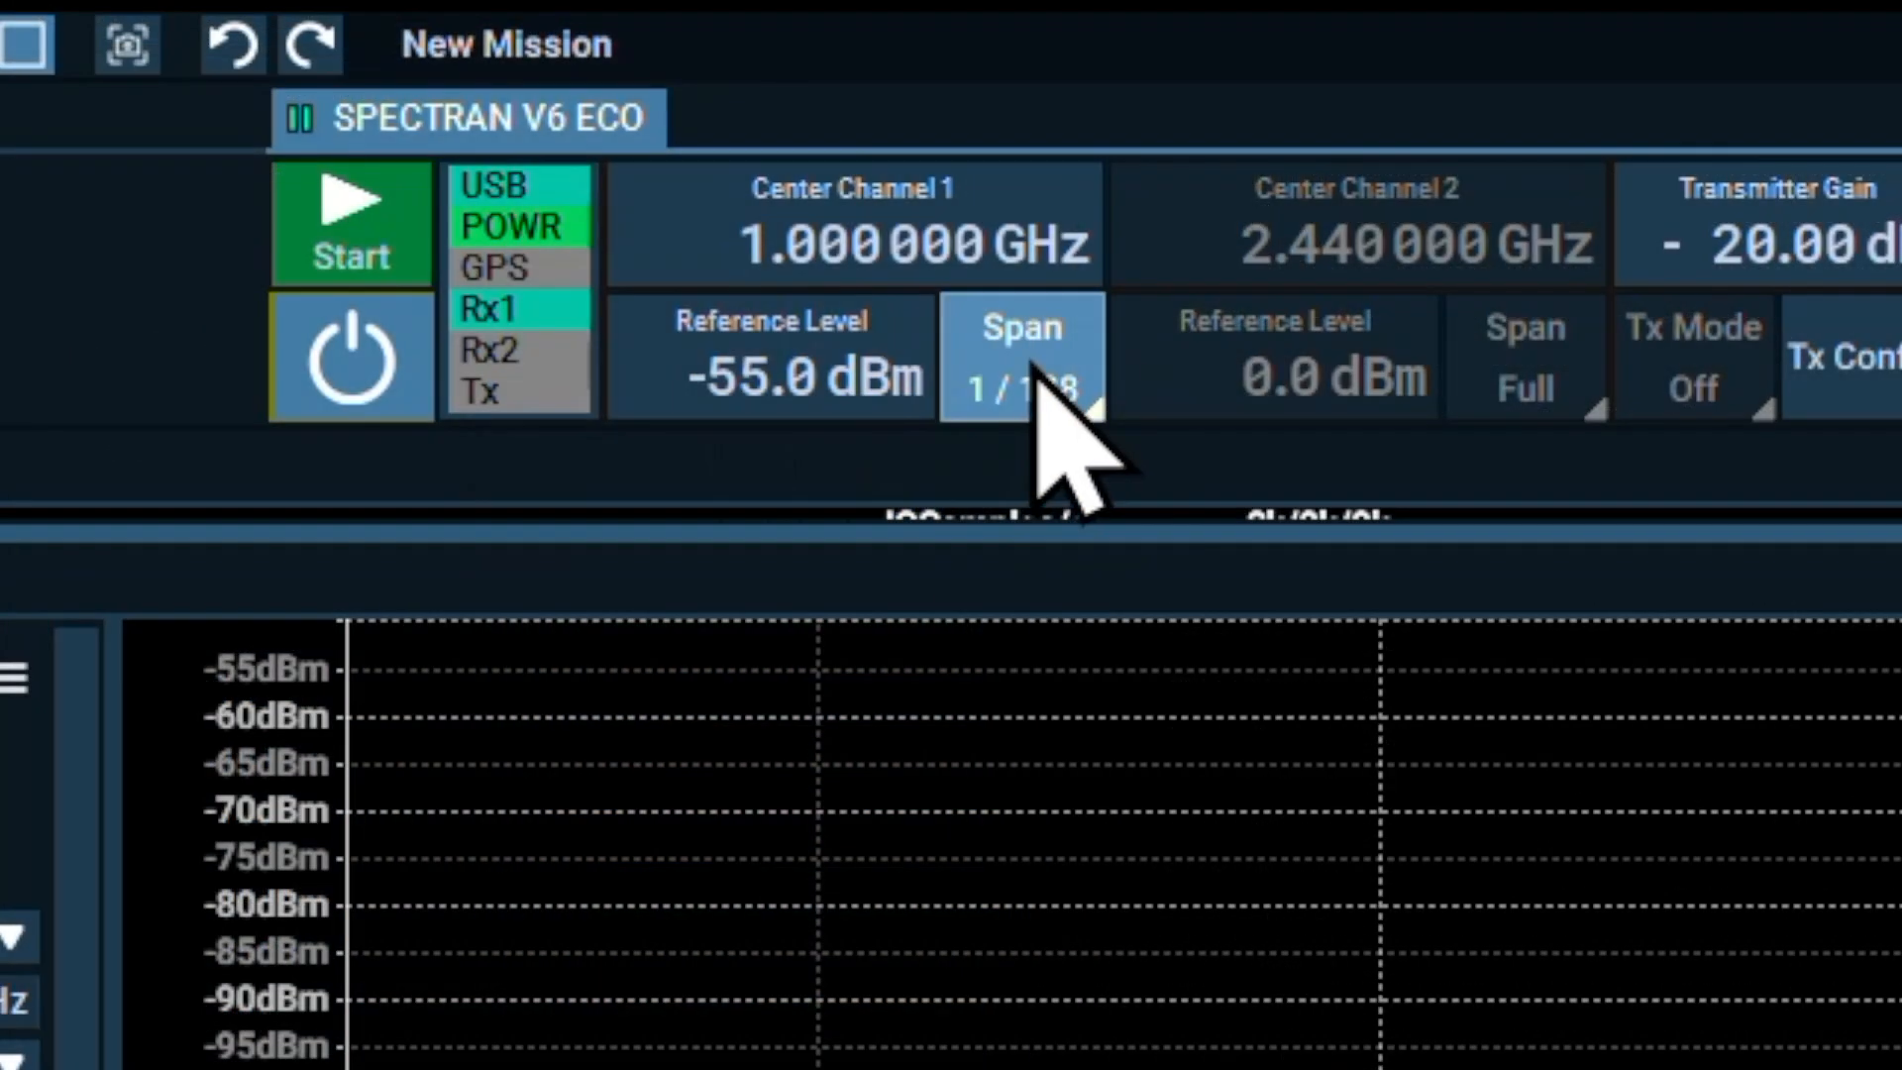
Set the channel 1 span to 1/32 and start the device with the 0.1 kHz RBW
{"action": "left_click", "coordinate": [1050, 406]}
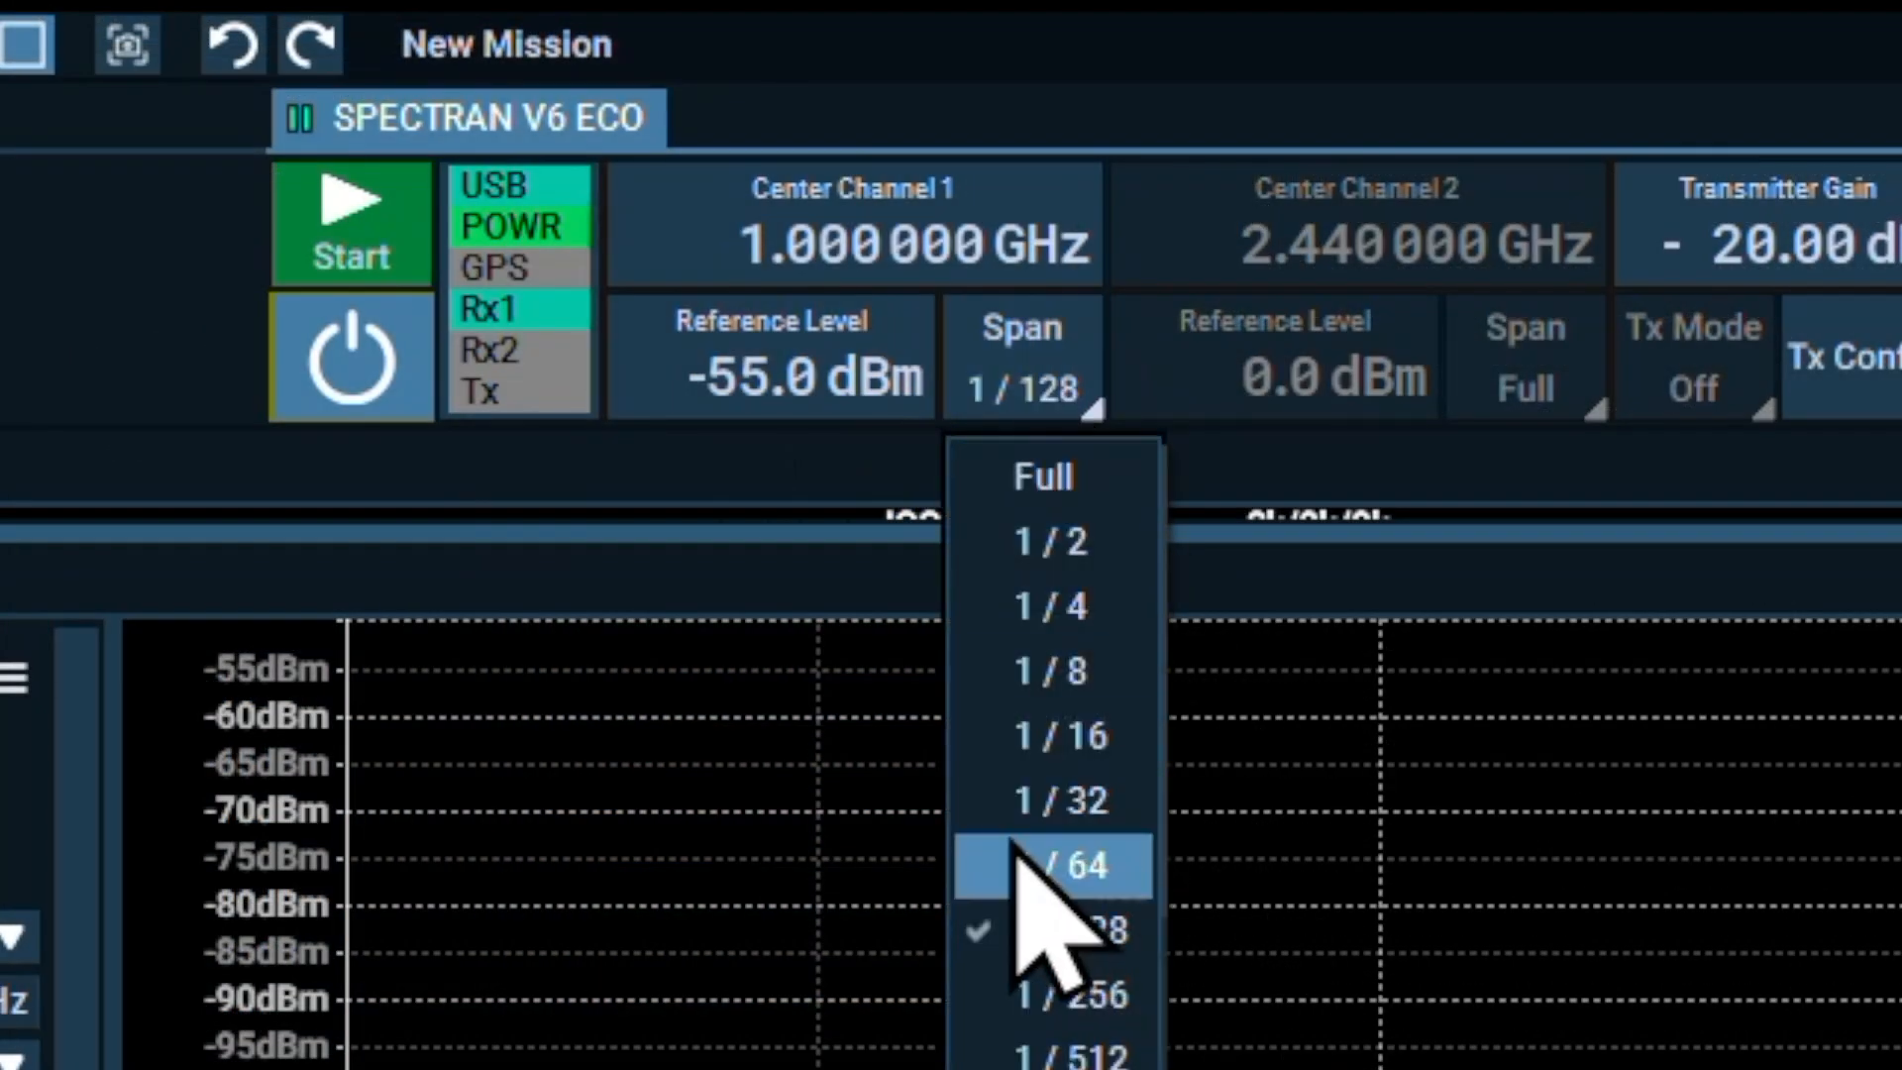
{"action": "left_click", "coordinate": [1014, 783]}
{"action": "left_click", "coordinate": [342, 243]}
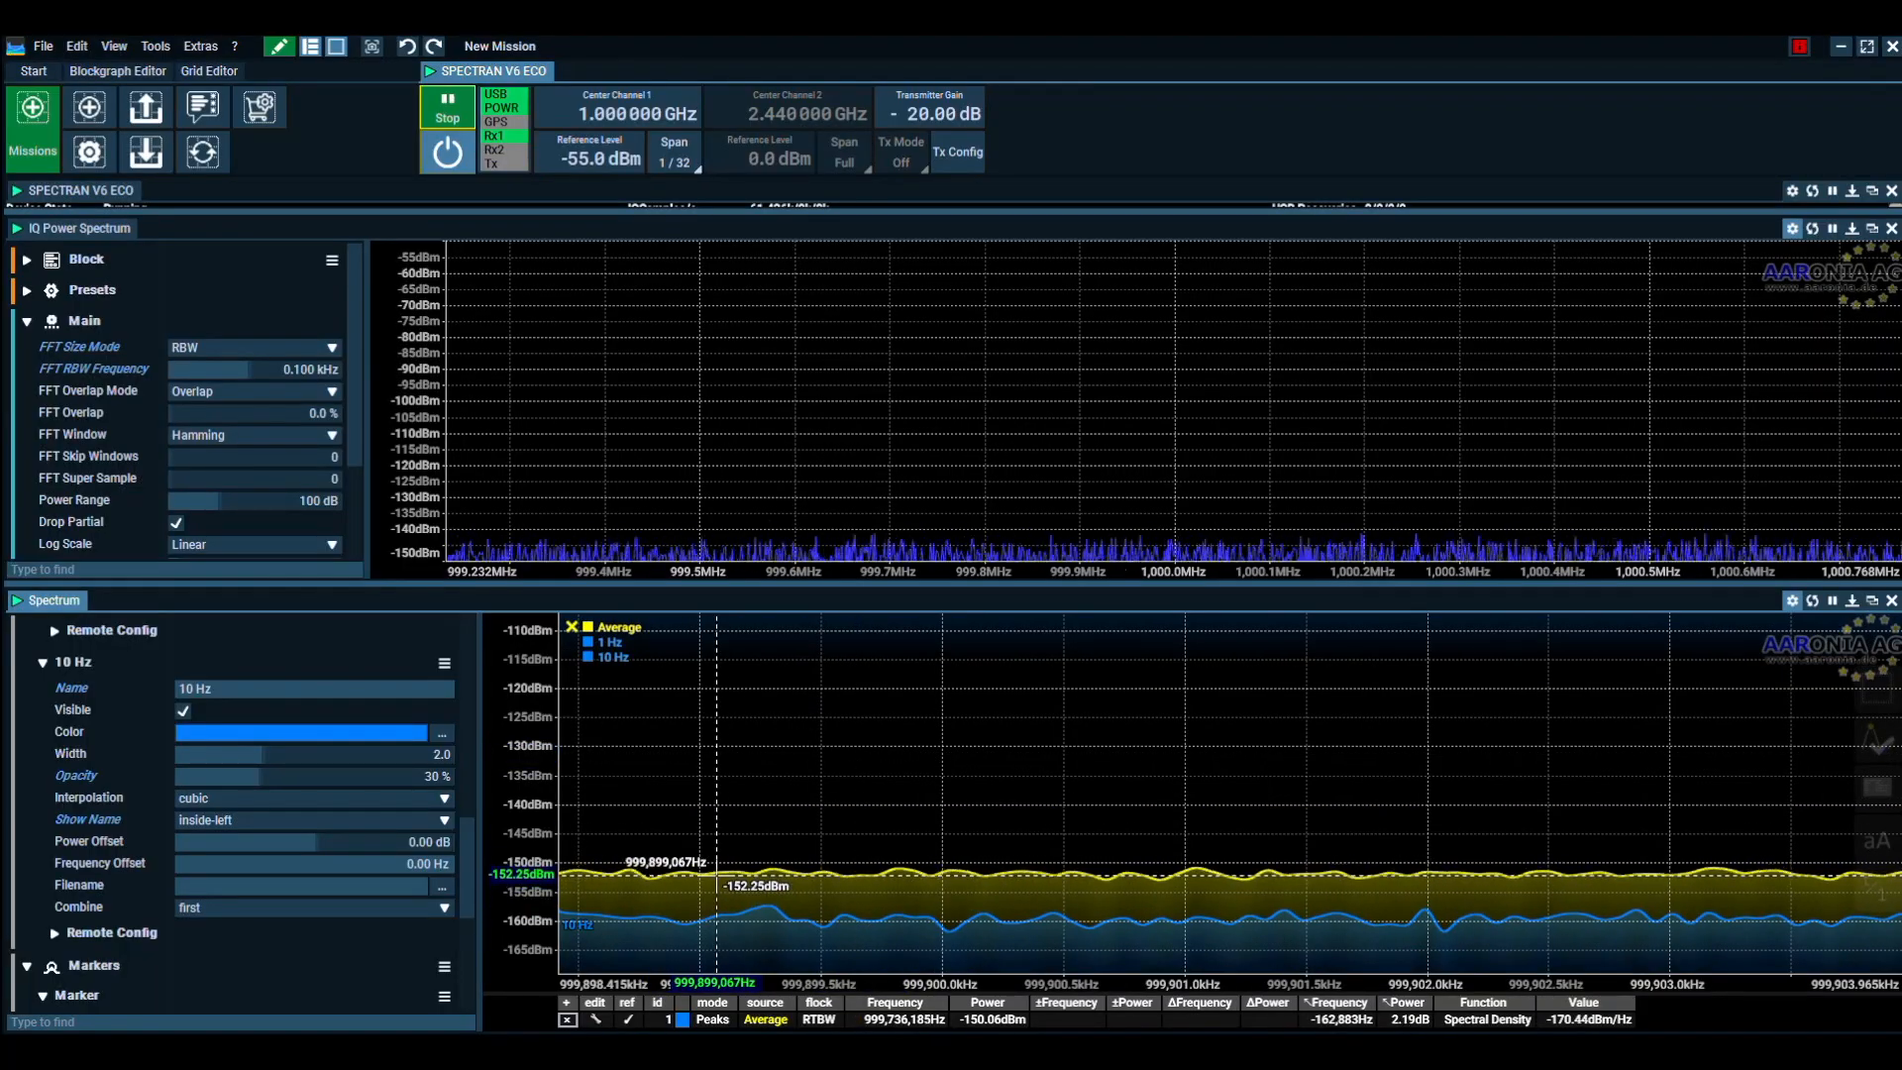
Stop the device and measure the level difference between the Average trace and the 10 Hz reference trace
{"action": "left_click", "coordinate": [448, 126]}
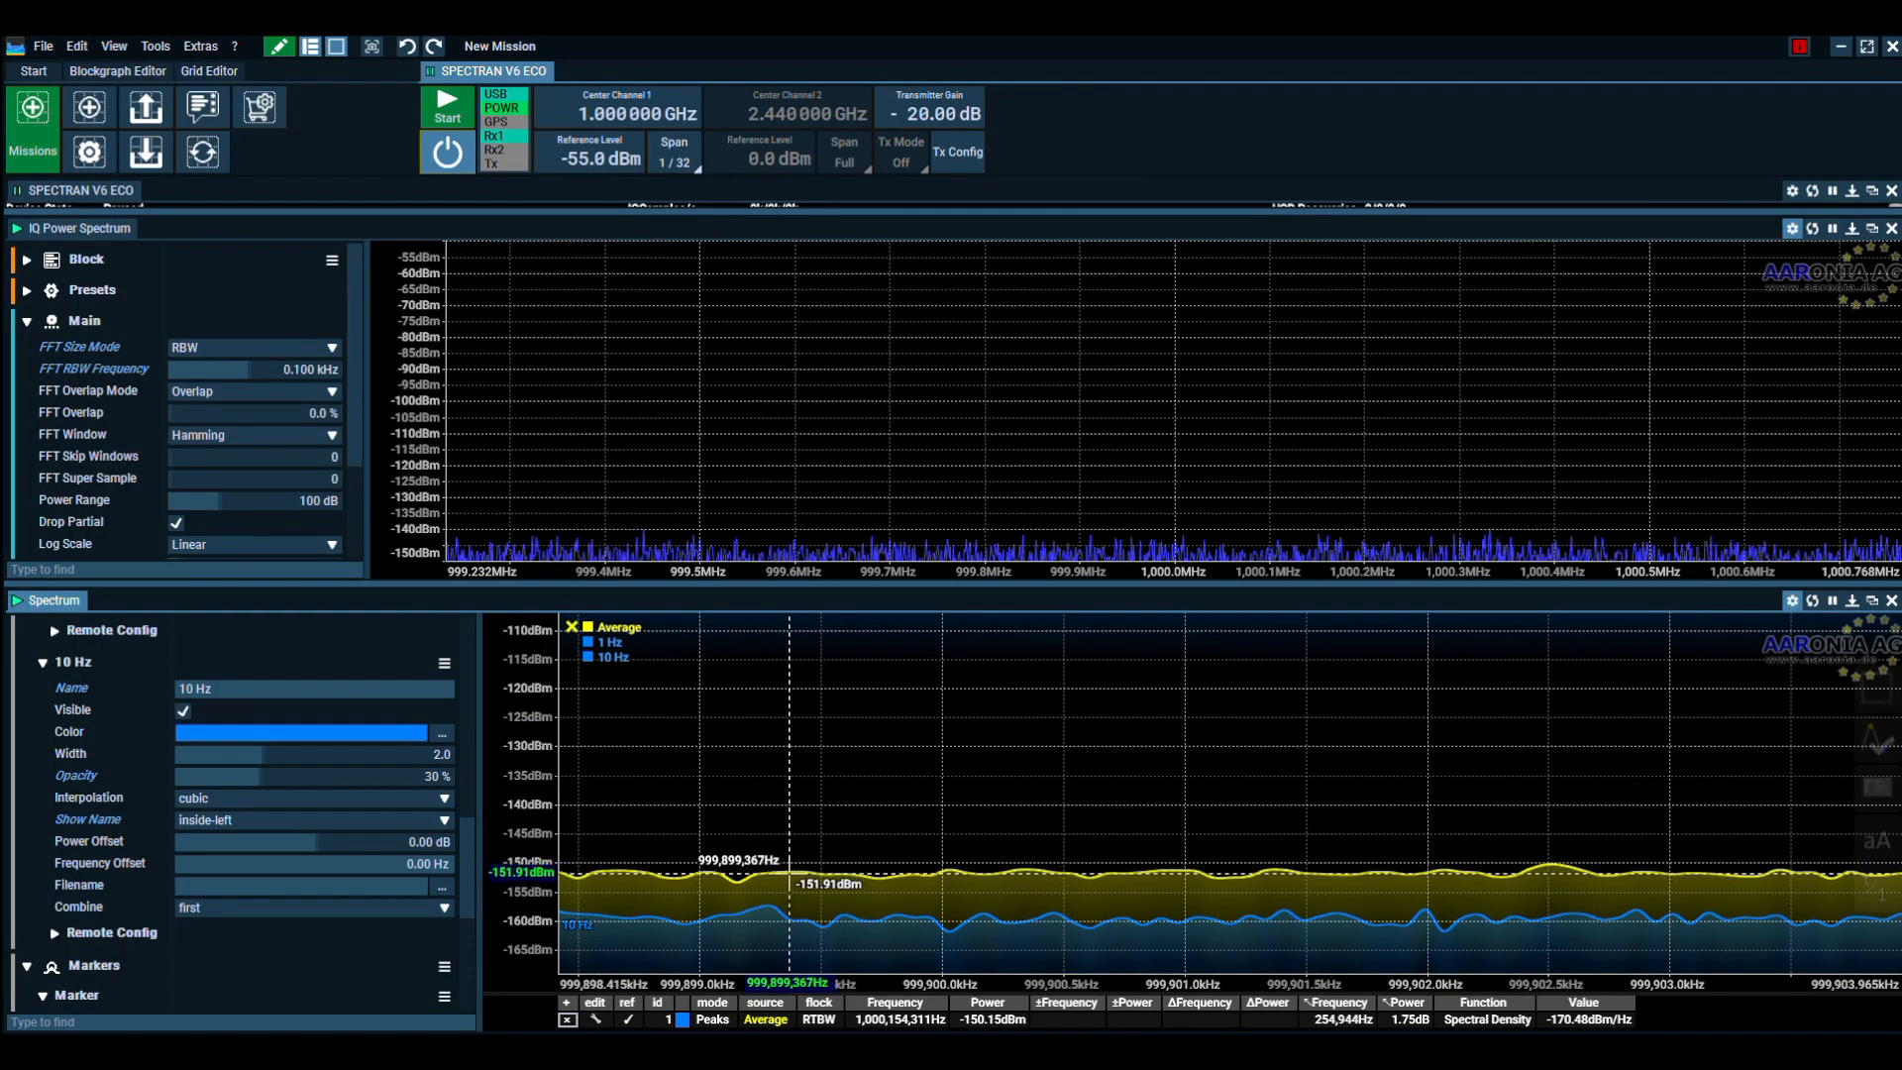
{"action": "left_click_drag", "start_coordinate": [790, 873], "coordinate": [928, 919]}
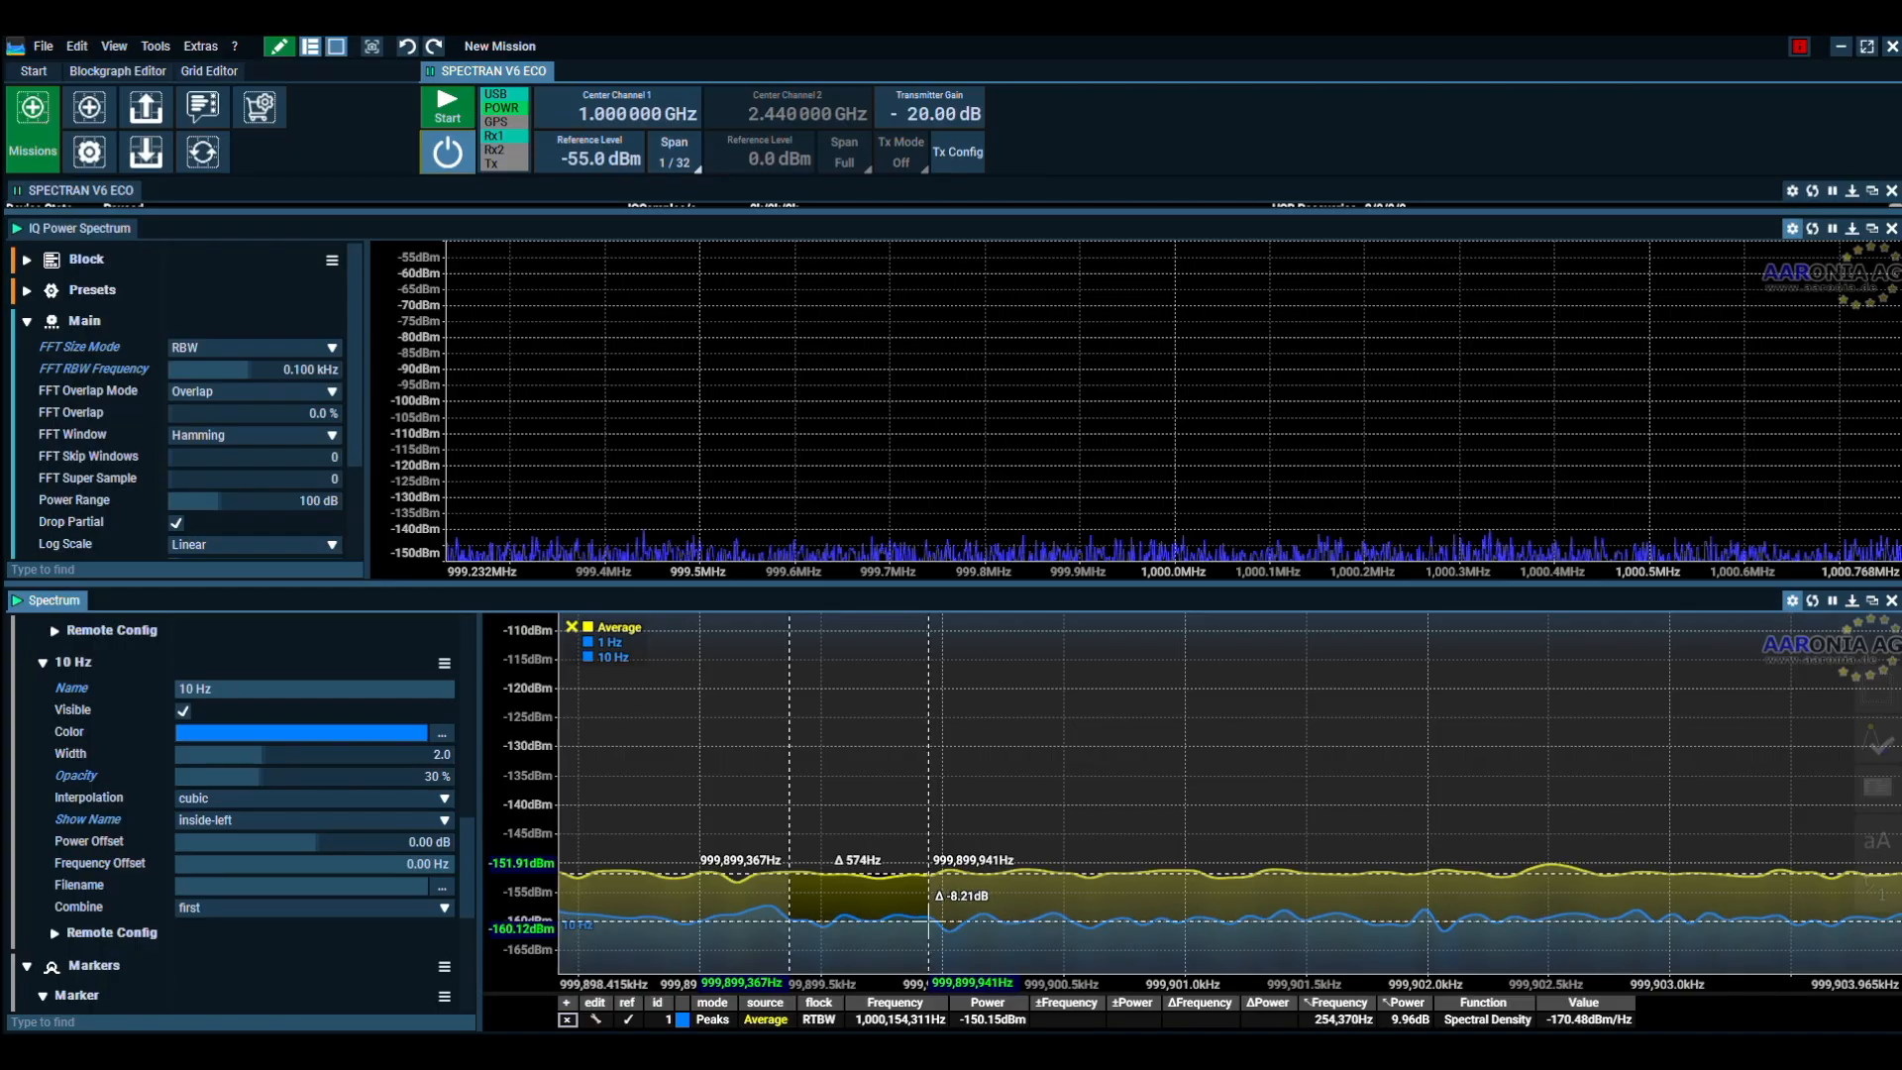
{"action": "left_click", "coordinate": [871, 817]}
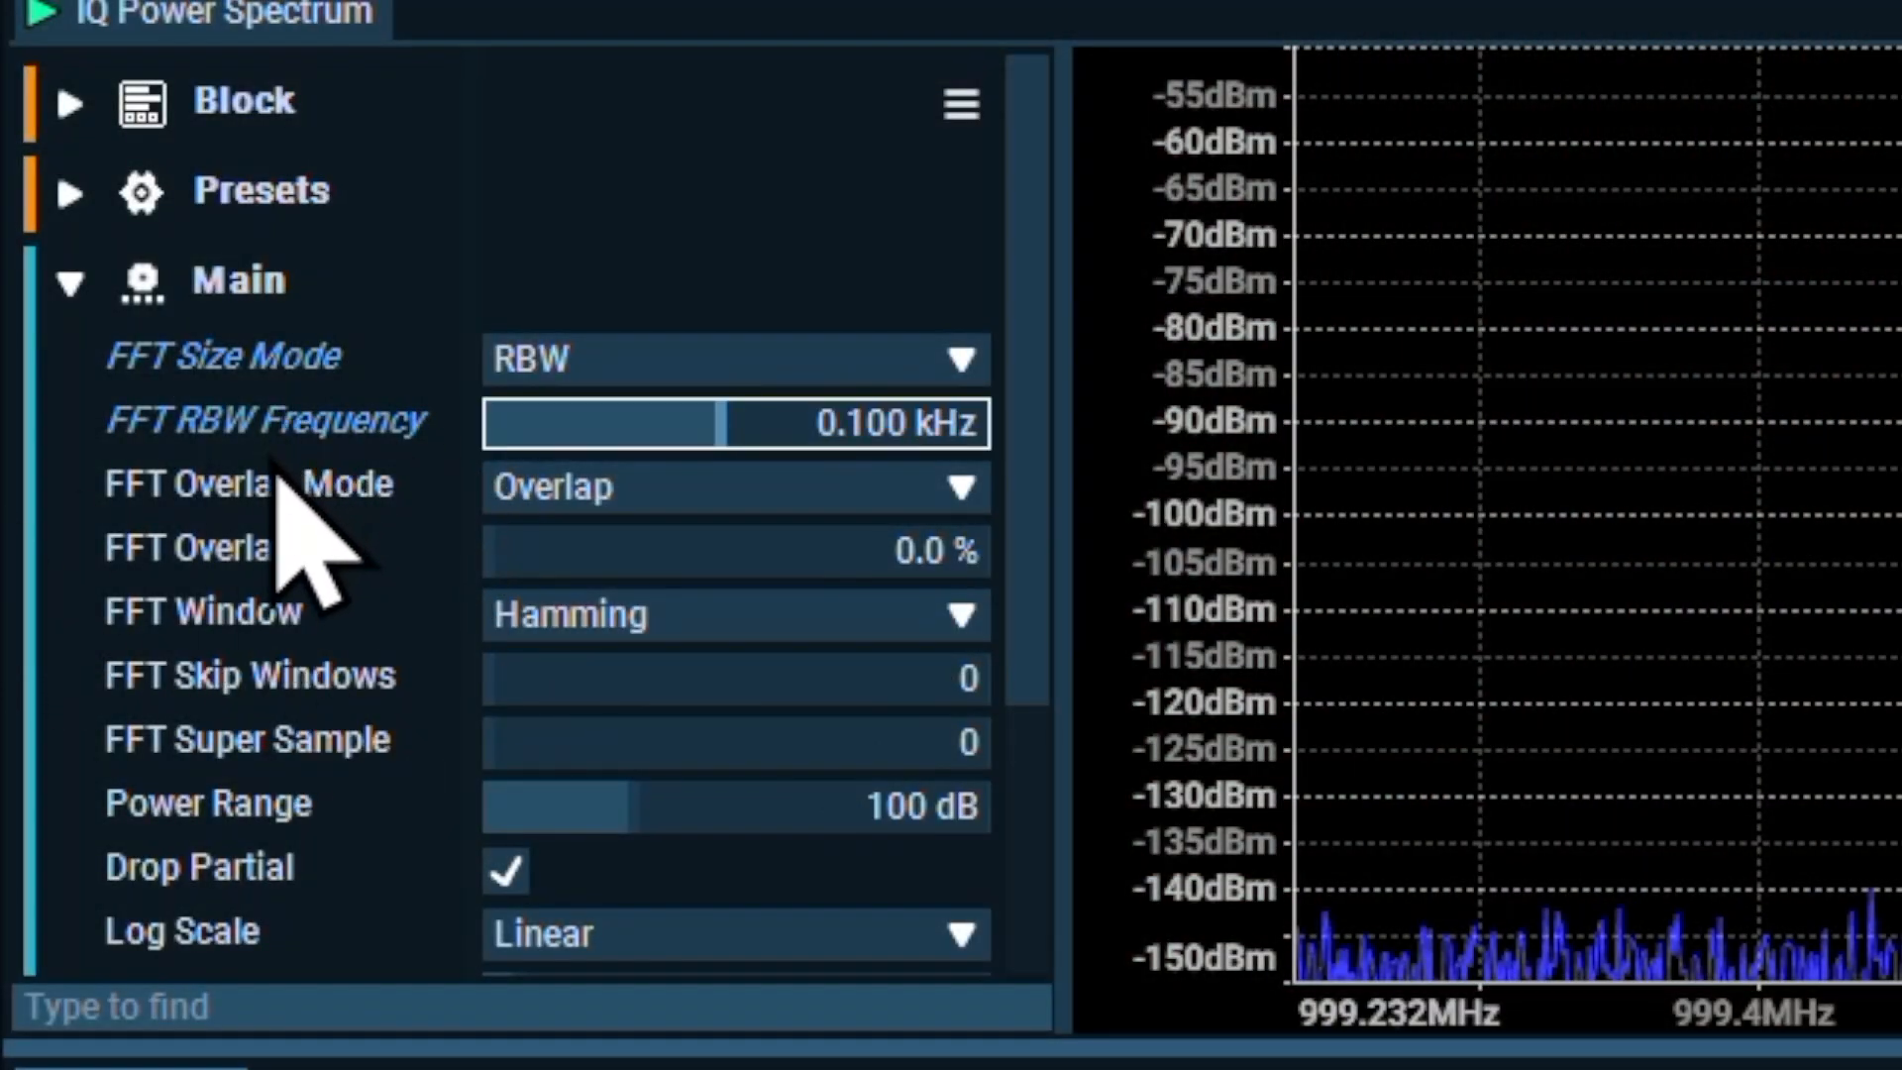
Set the FFT RBW frequency to 1 kHz and the span to 1/2, and capture a new Average trace
{"action": "type", "text": "1"}
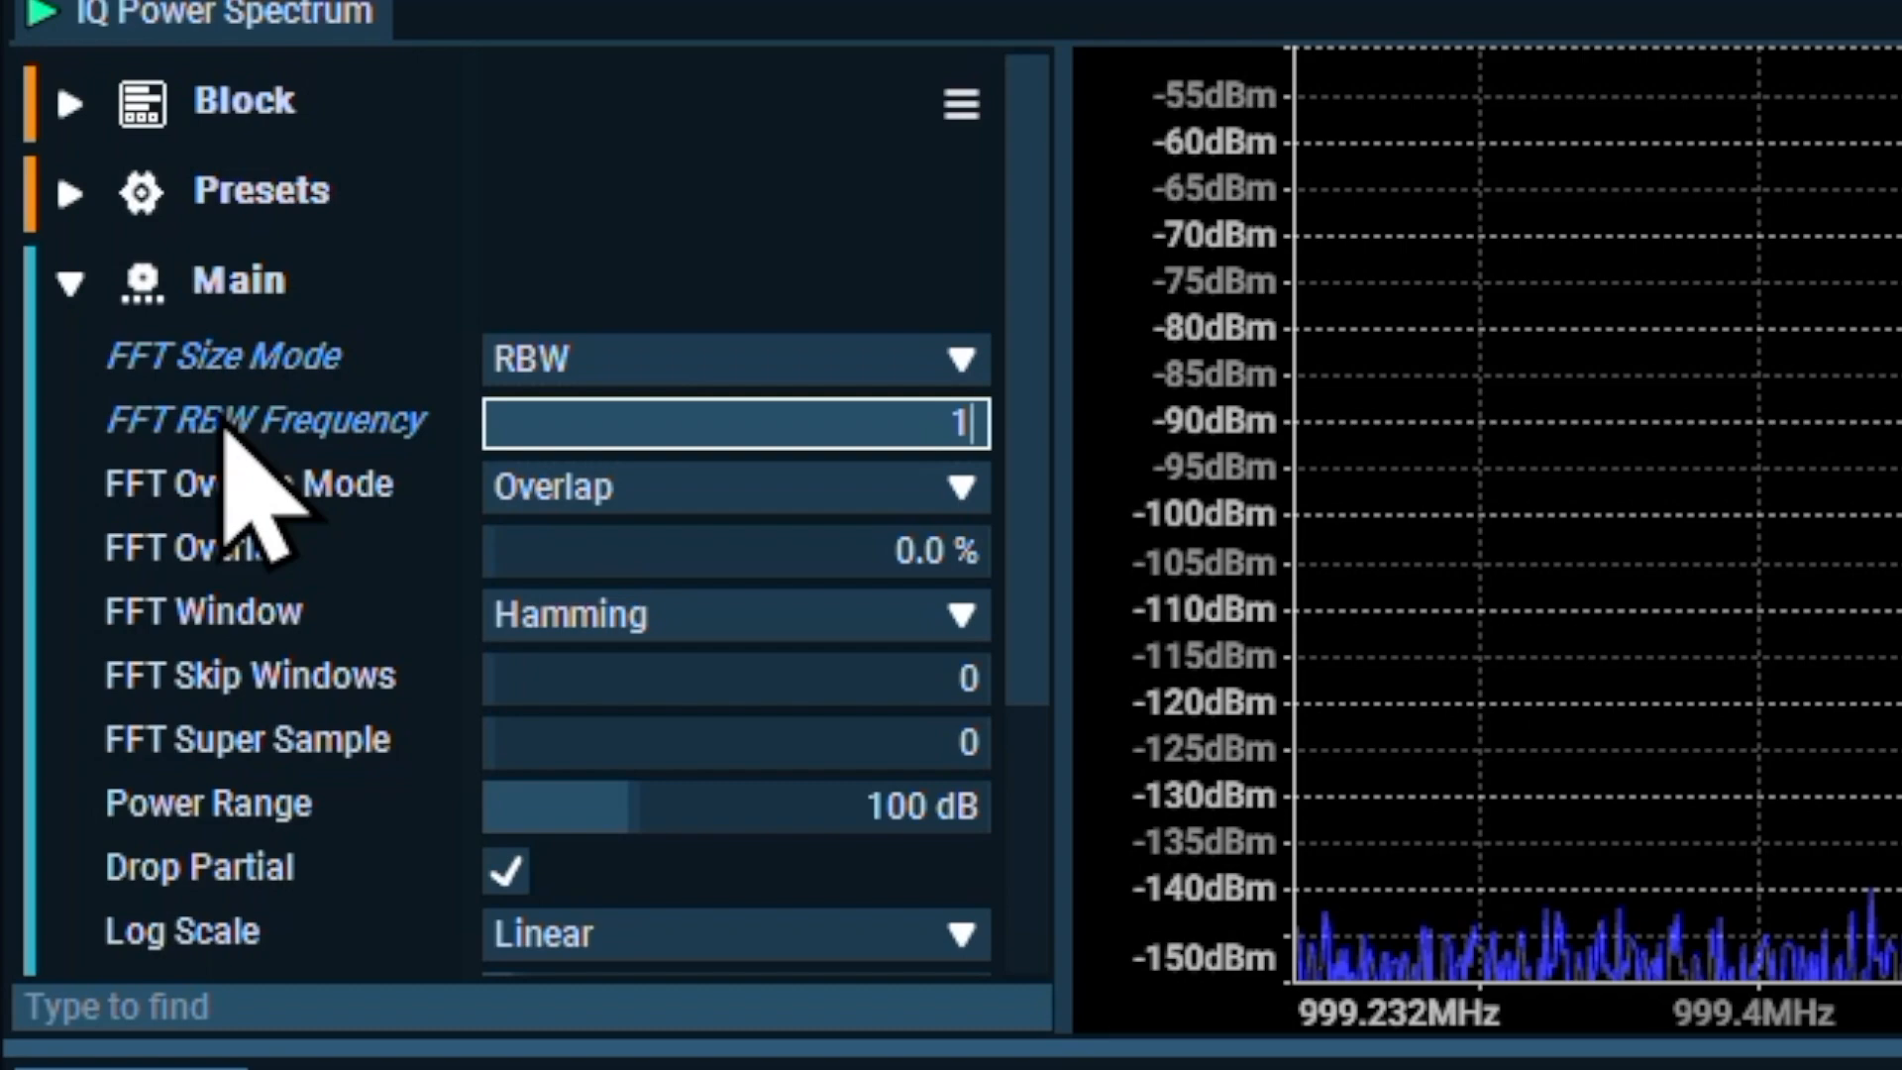
{"action": "key", "text": "Return"}
{"action": "left_click", "coordinate": [1157, 332]}
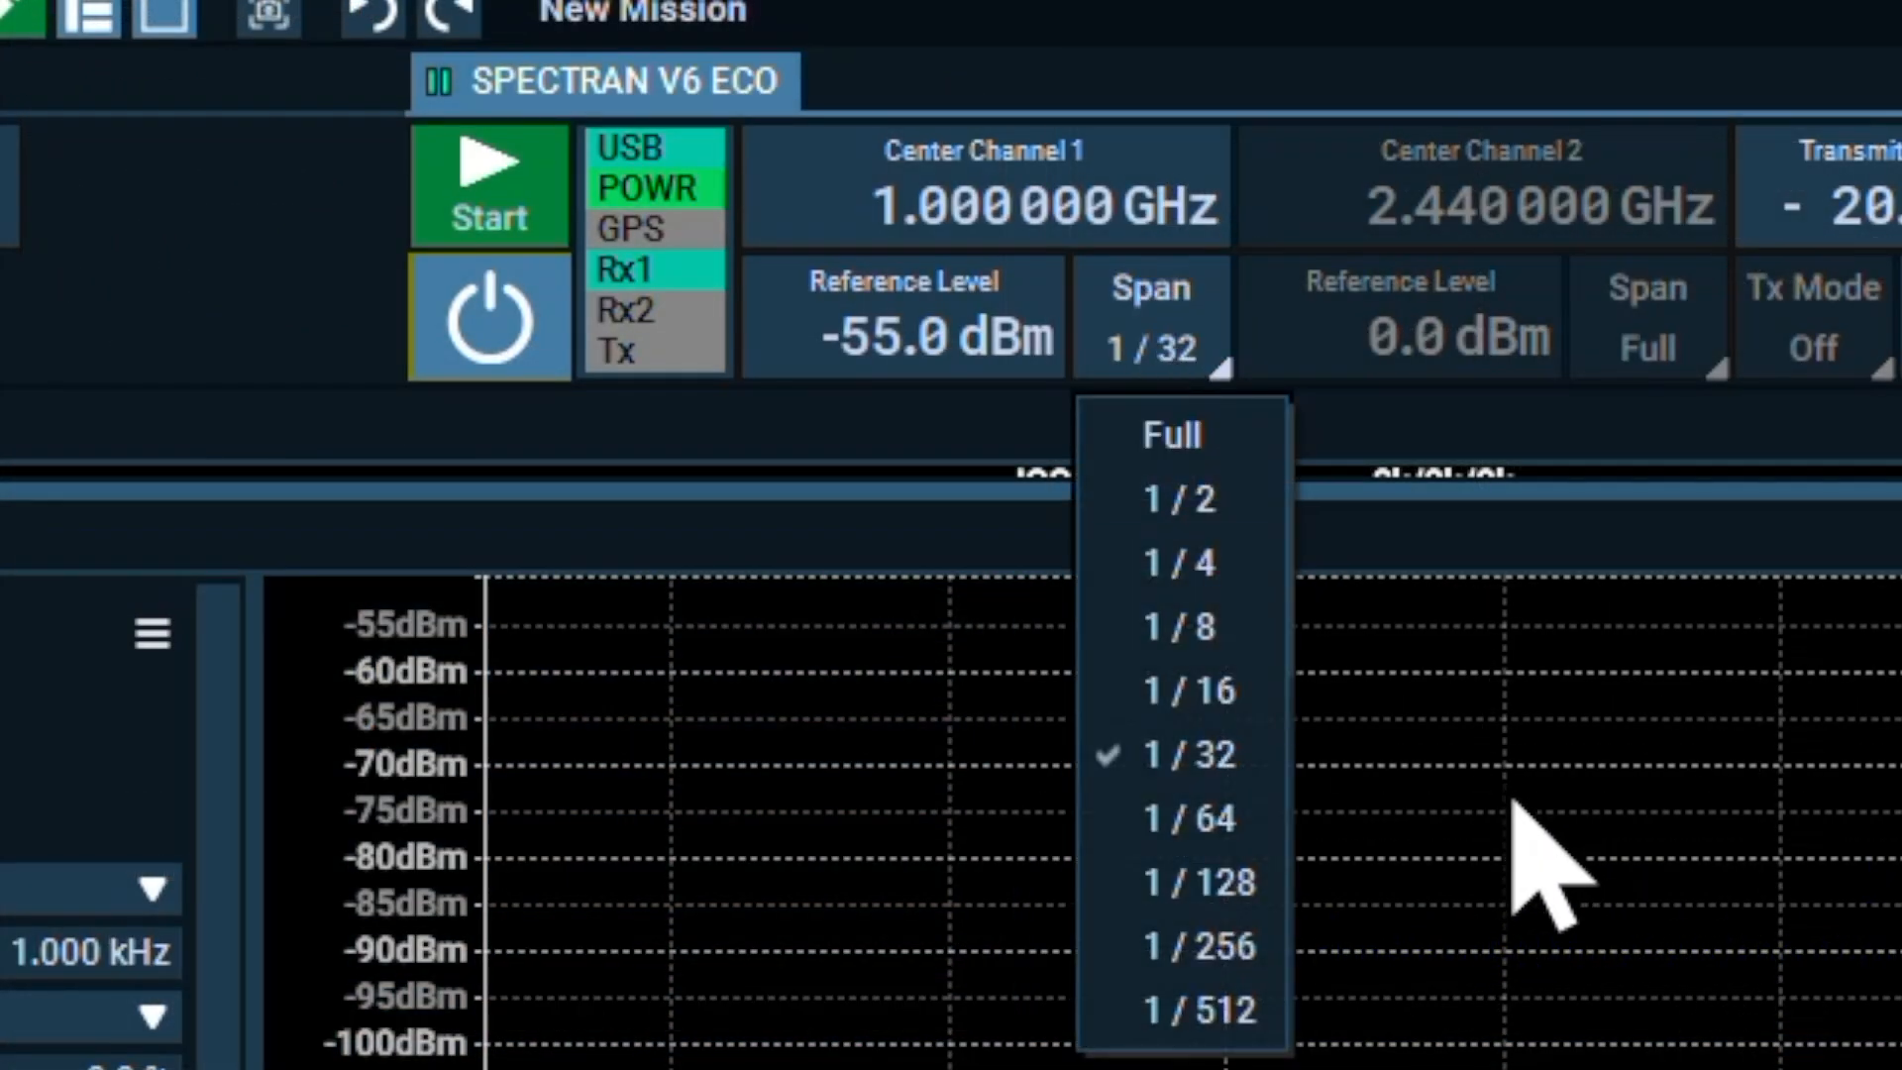
{"action": "left_click", "coordinate": [1210, 500]}
{"action": "left_click", "coordinate": [526, 175]}
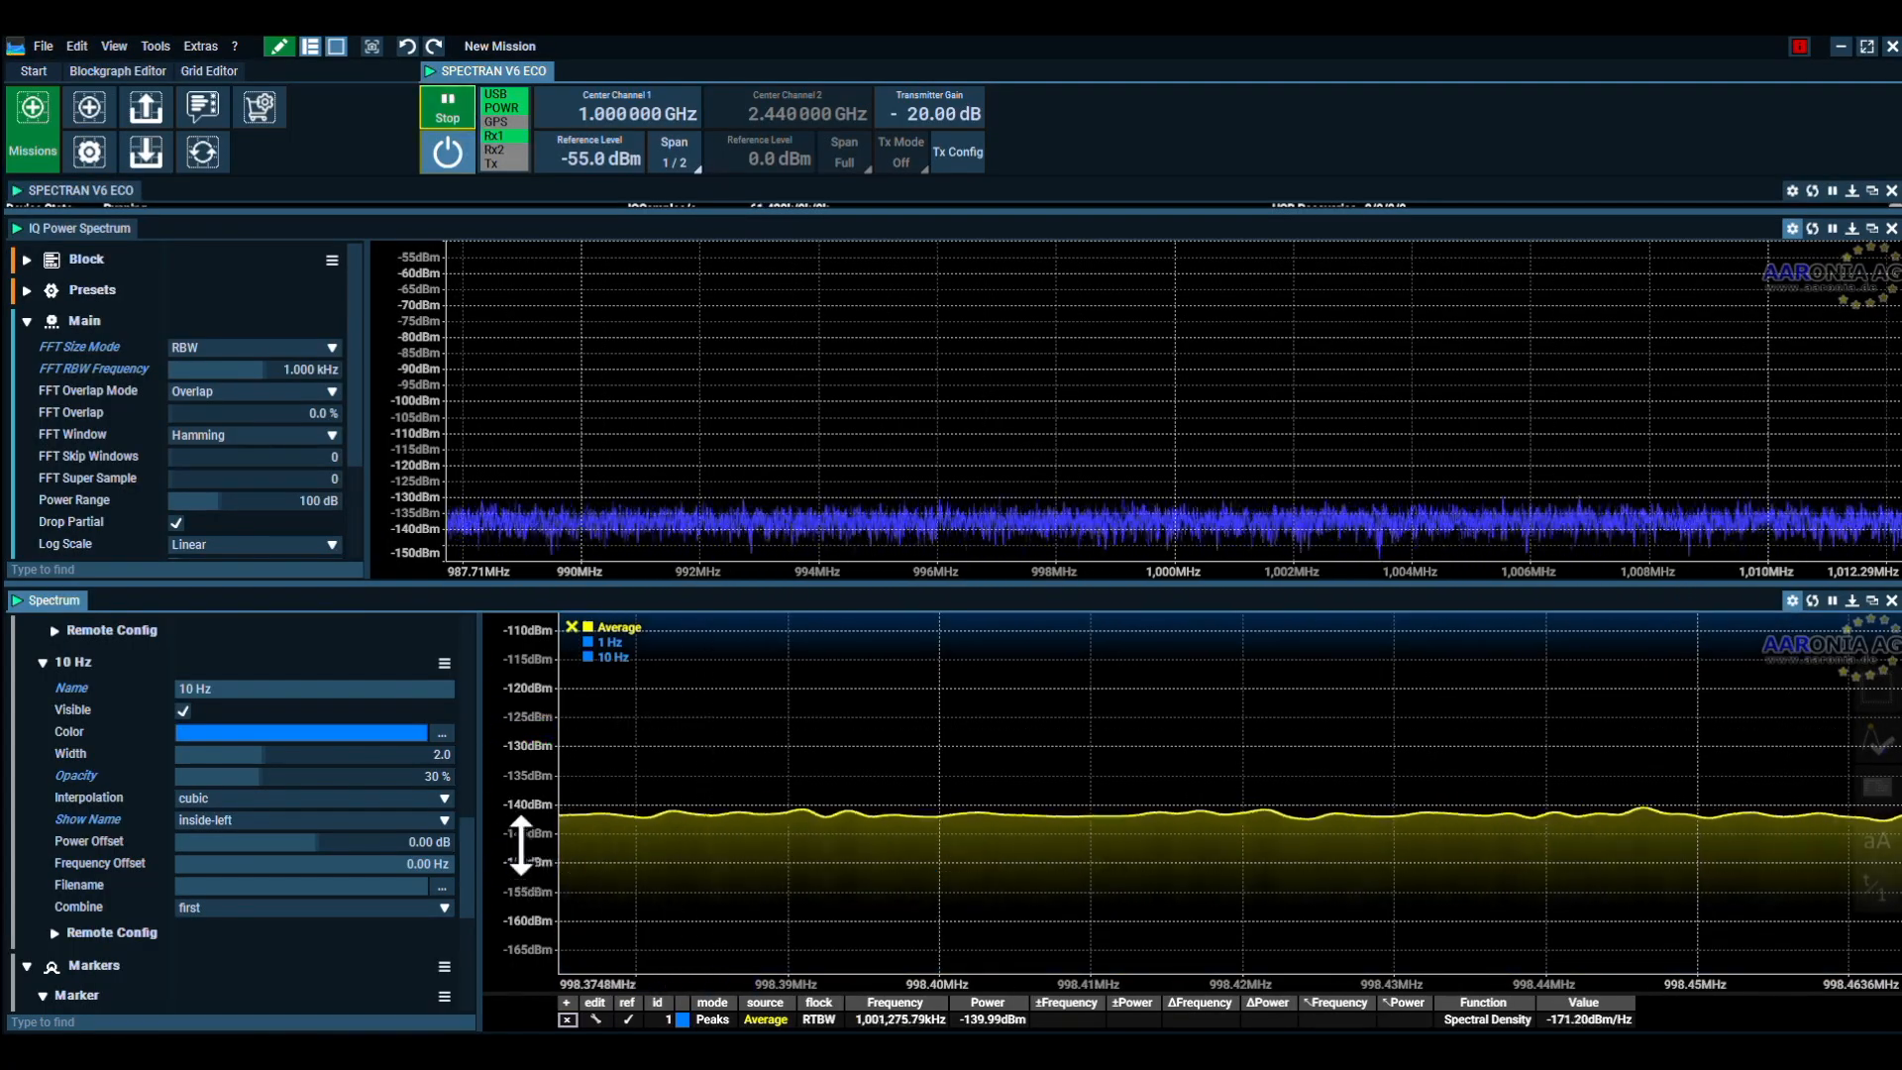
{"action": "mouse_move", "coordinate": [522, 841]}
{"action": "left_mouse_down"}
{"action": "mouse_move", "coordinate": [540, 783]}
{"action": "mouse_move", "coordinate": [519, 844]}
{"action": "mouse_move", "coordinate": [533, 864]}
{"action": "left_mouse_up"}
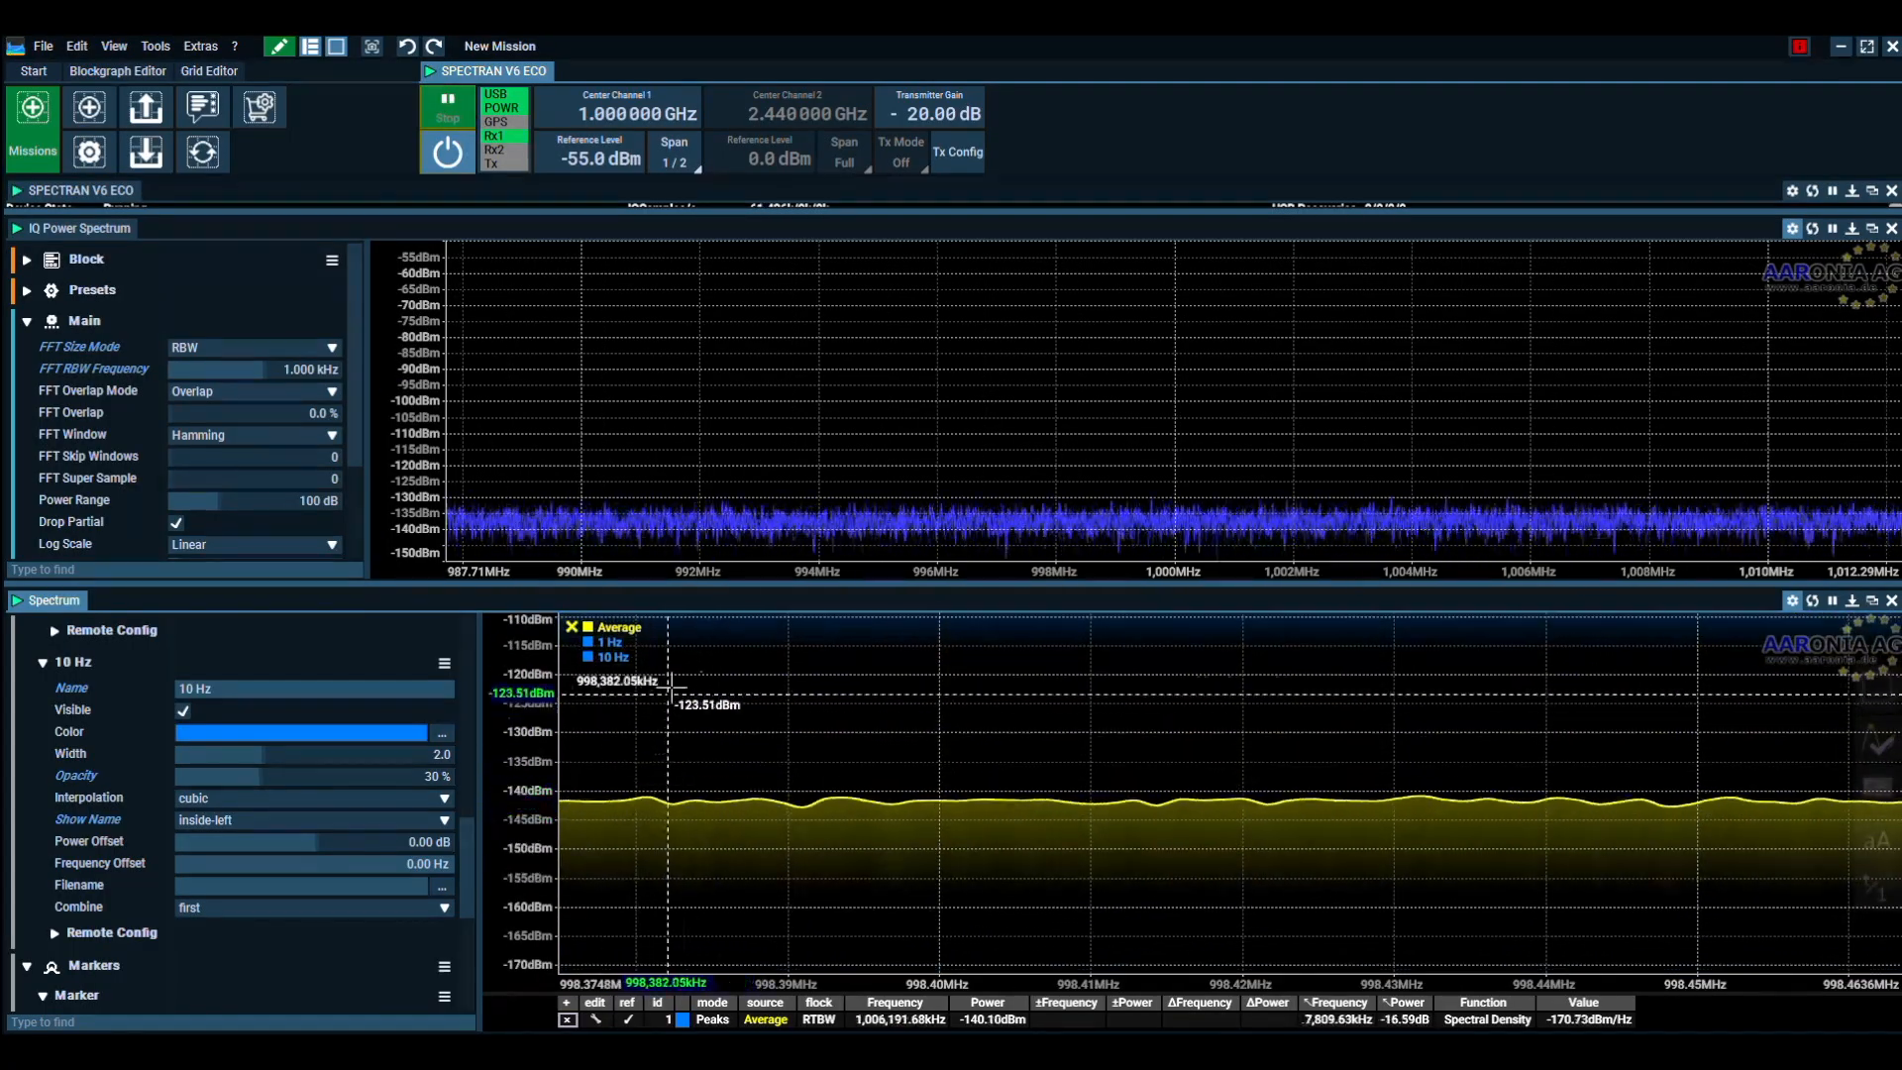
{"action": "left_click", "coordinate": [447, 109]}
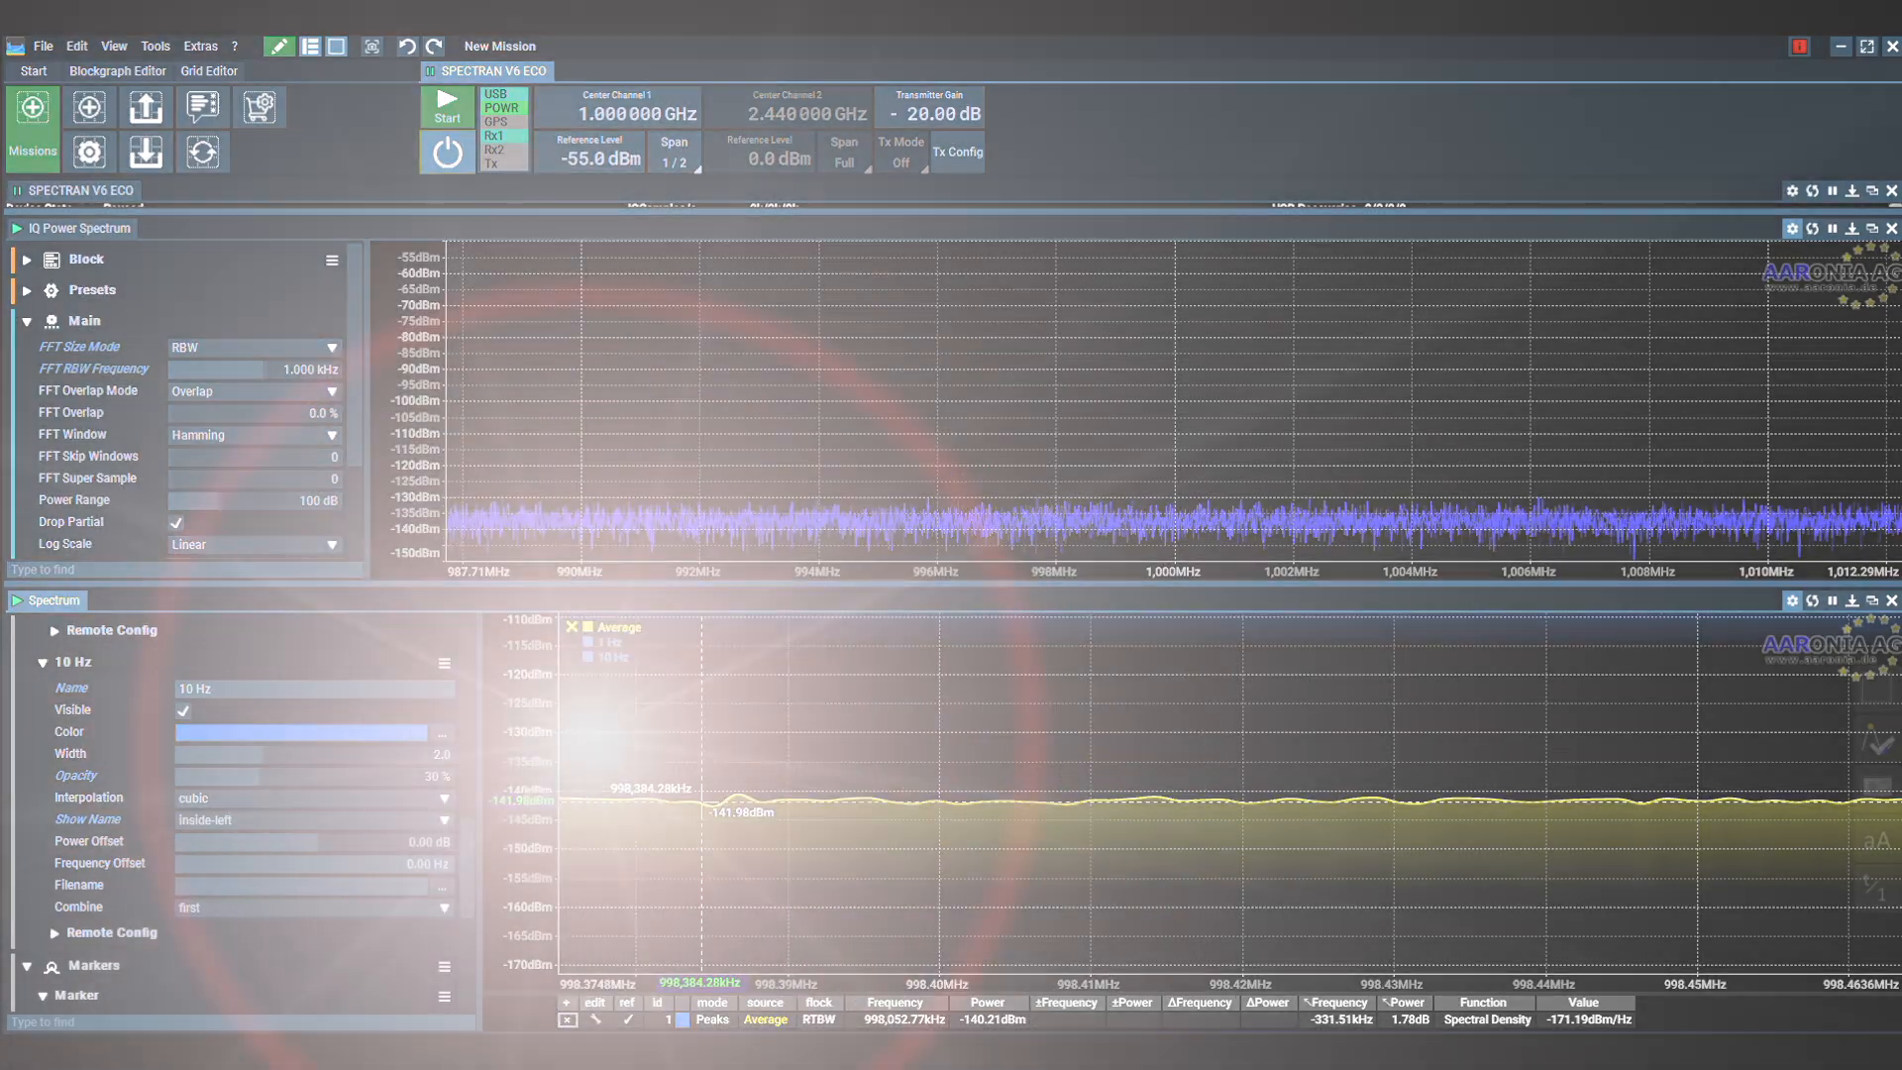
Remove the 1 Hz and 10 Hz reference traces from the spectrum view
{"action": "right_click", "coordinate": [606, 645]}
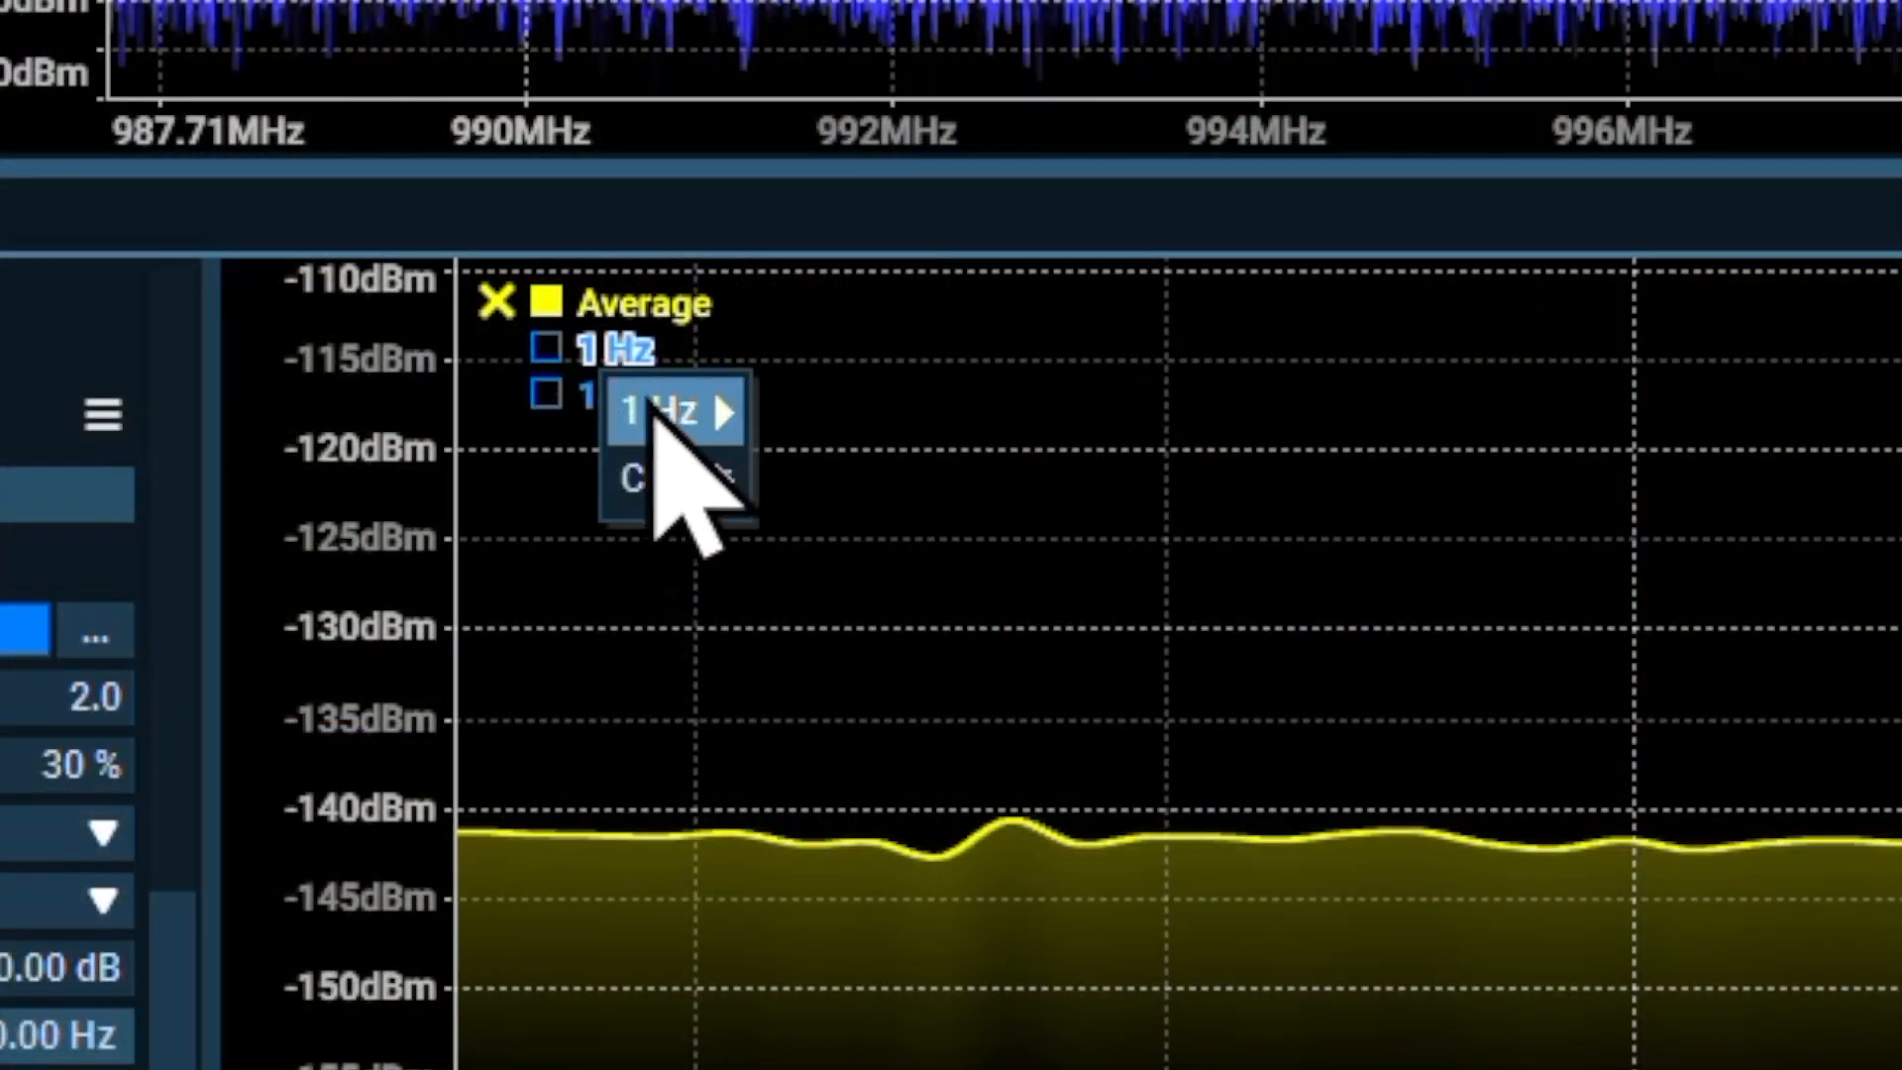
{"action": "mouse_move", "coordinate": [629, 662]}
{"action": "left_click", "coordinate": [862, 545]}
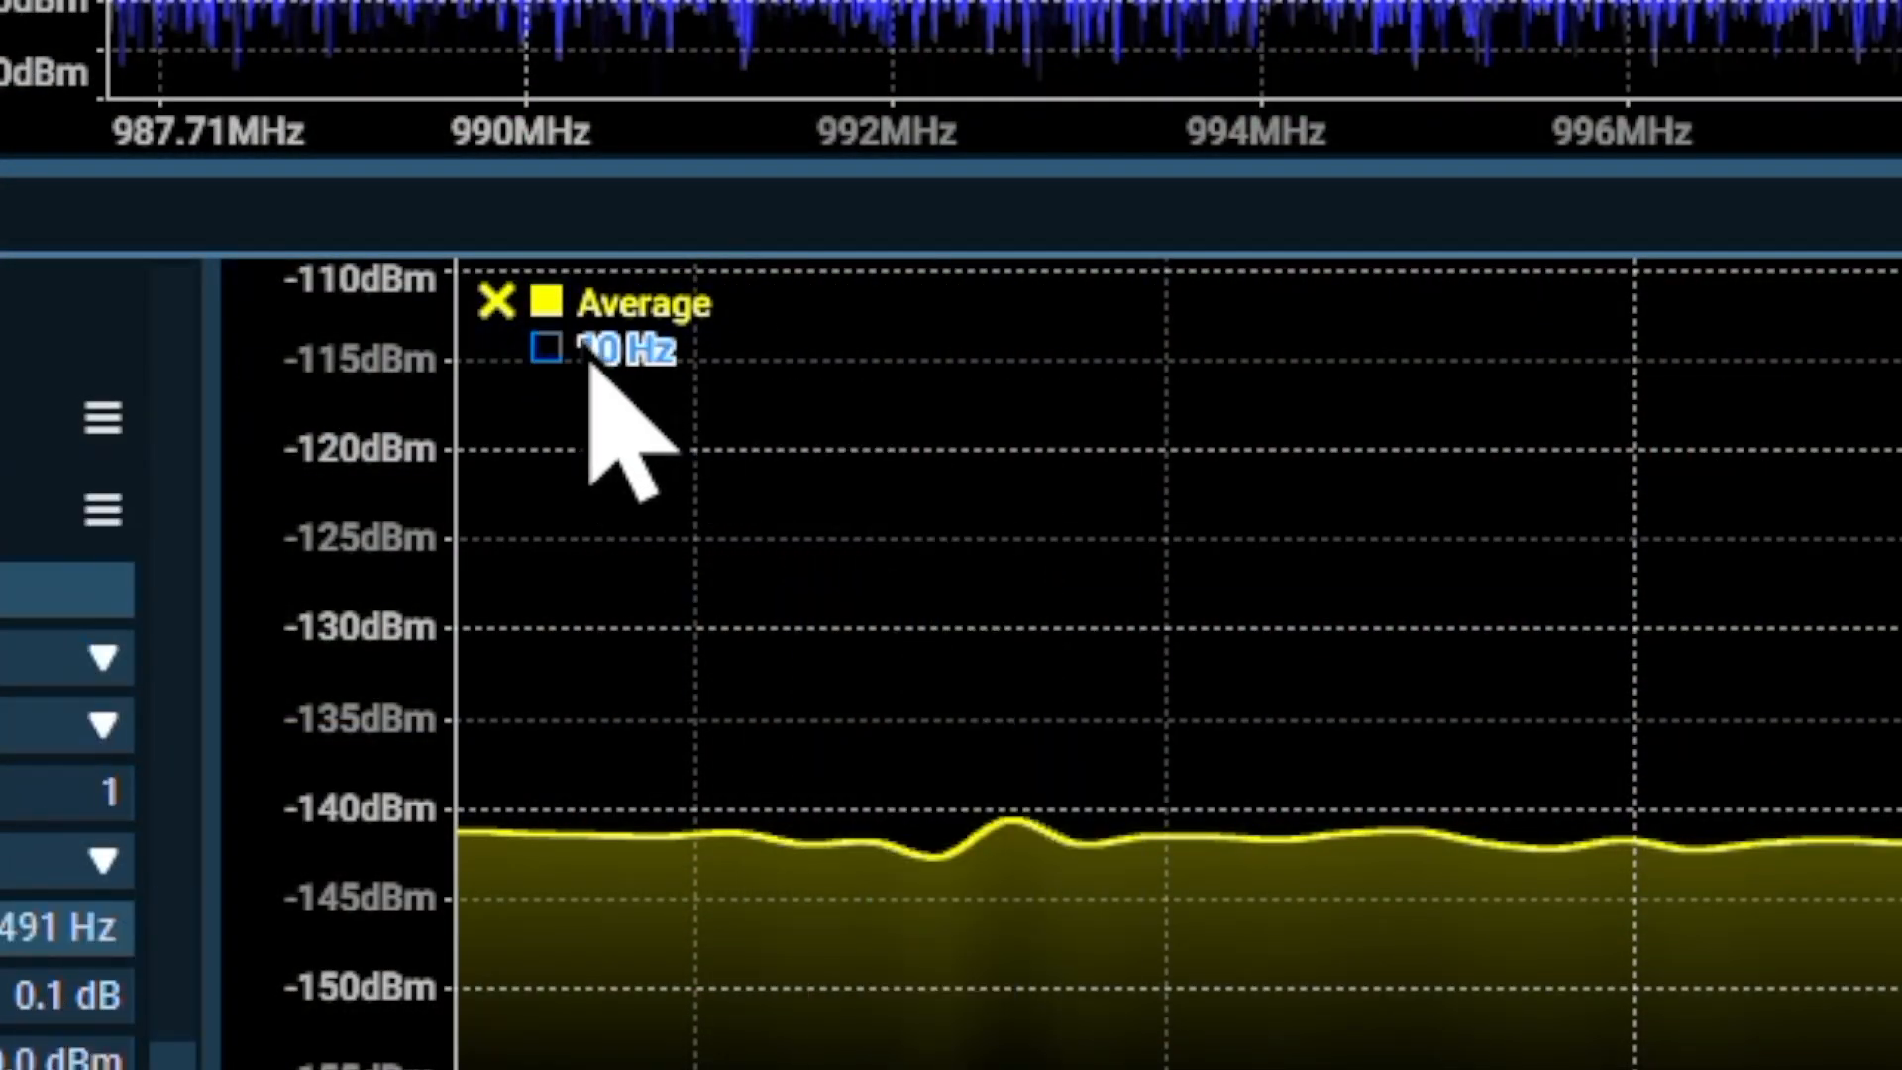
{"action": "right_click", "coordinate": [589, 349]}
{"action": "mouse_move", "coordinate": [693, 396]}
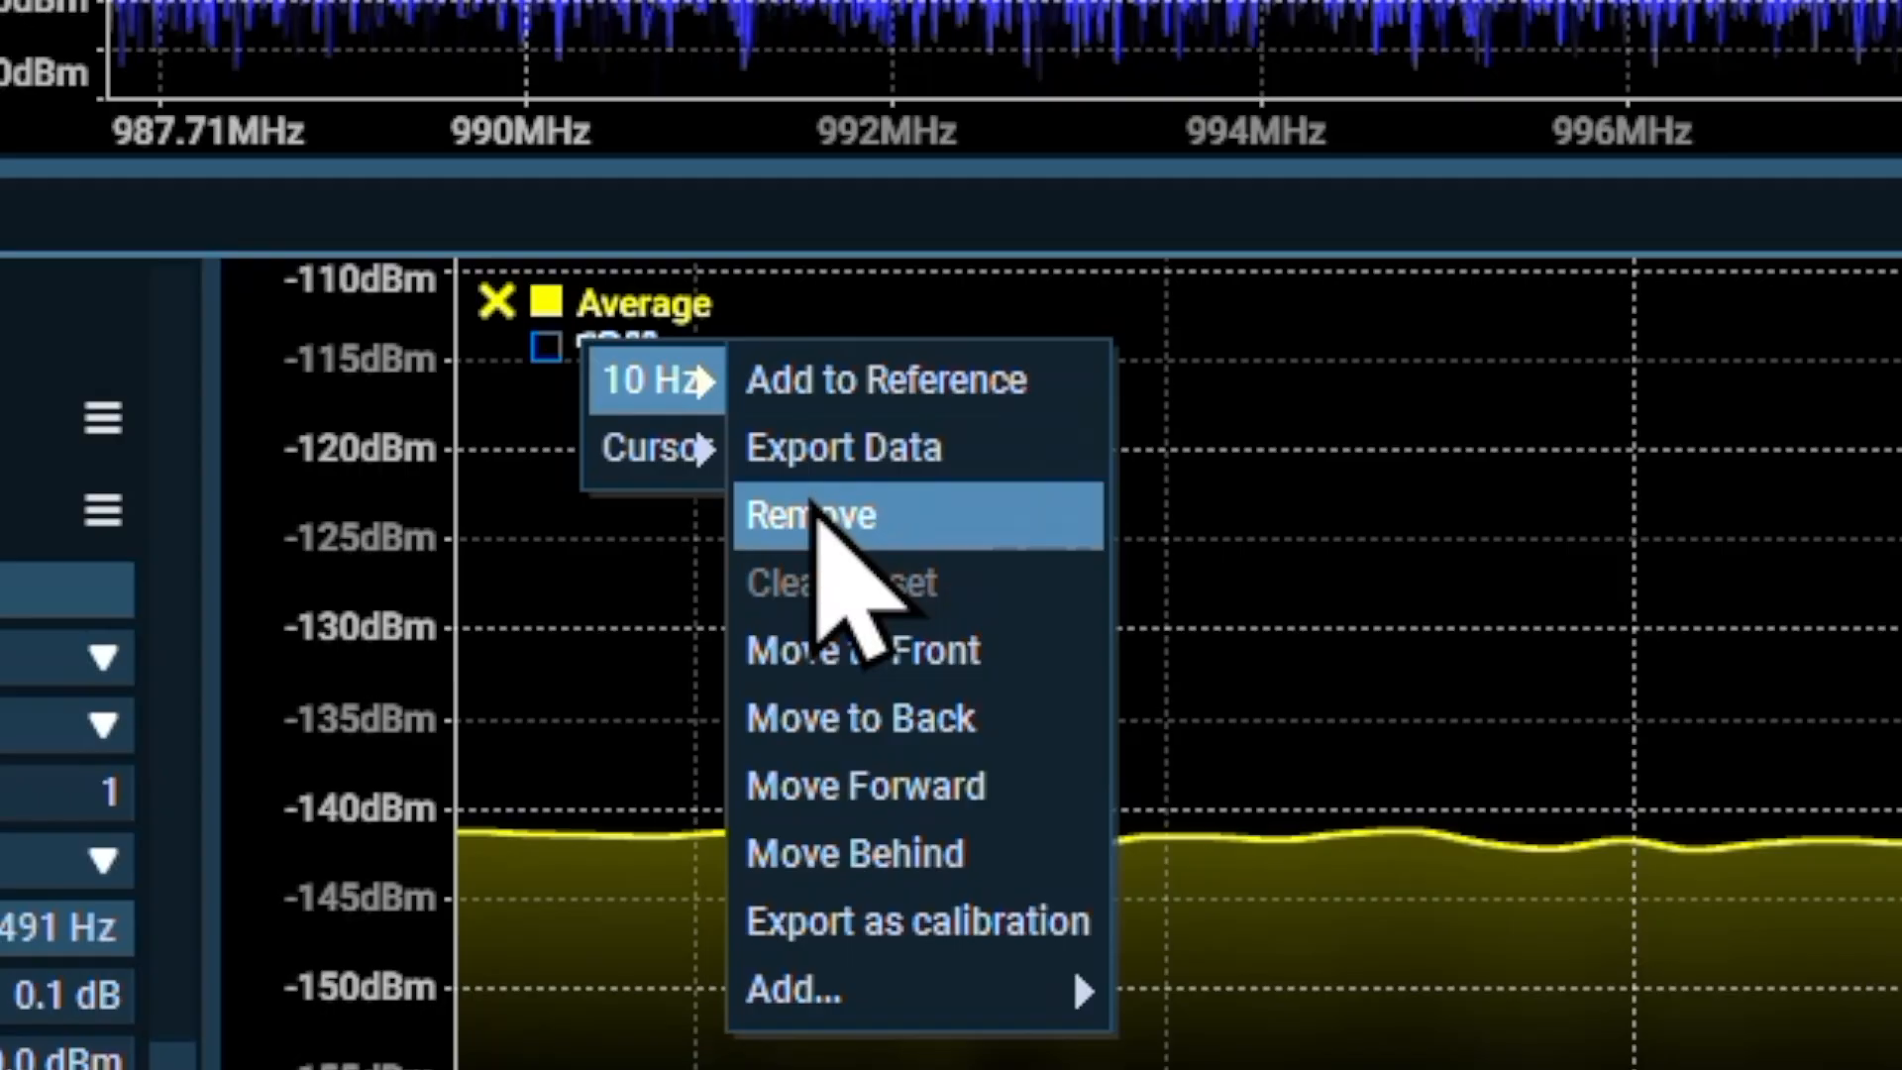
{"action": "left_click", "coordinate": [827, 520]}
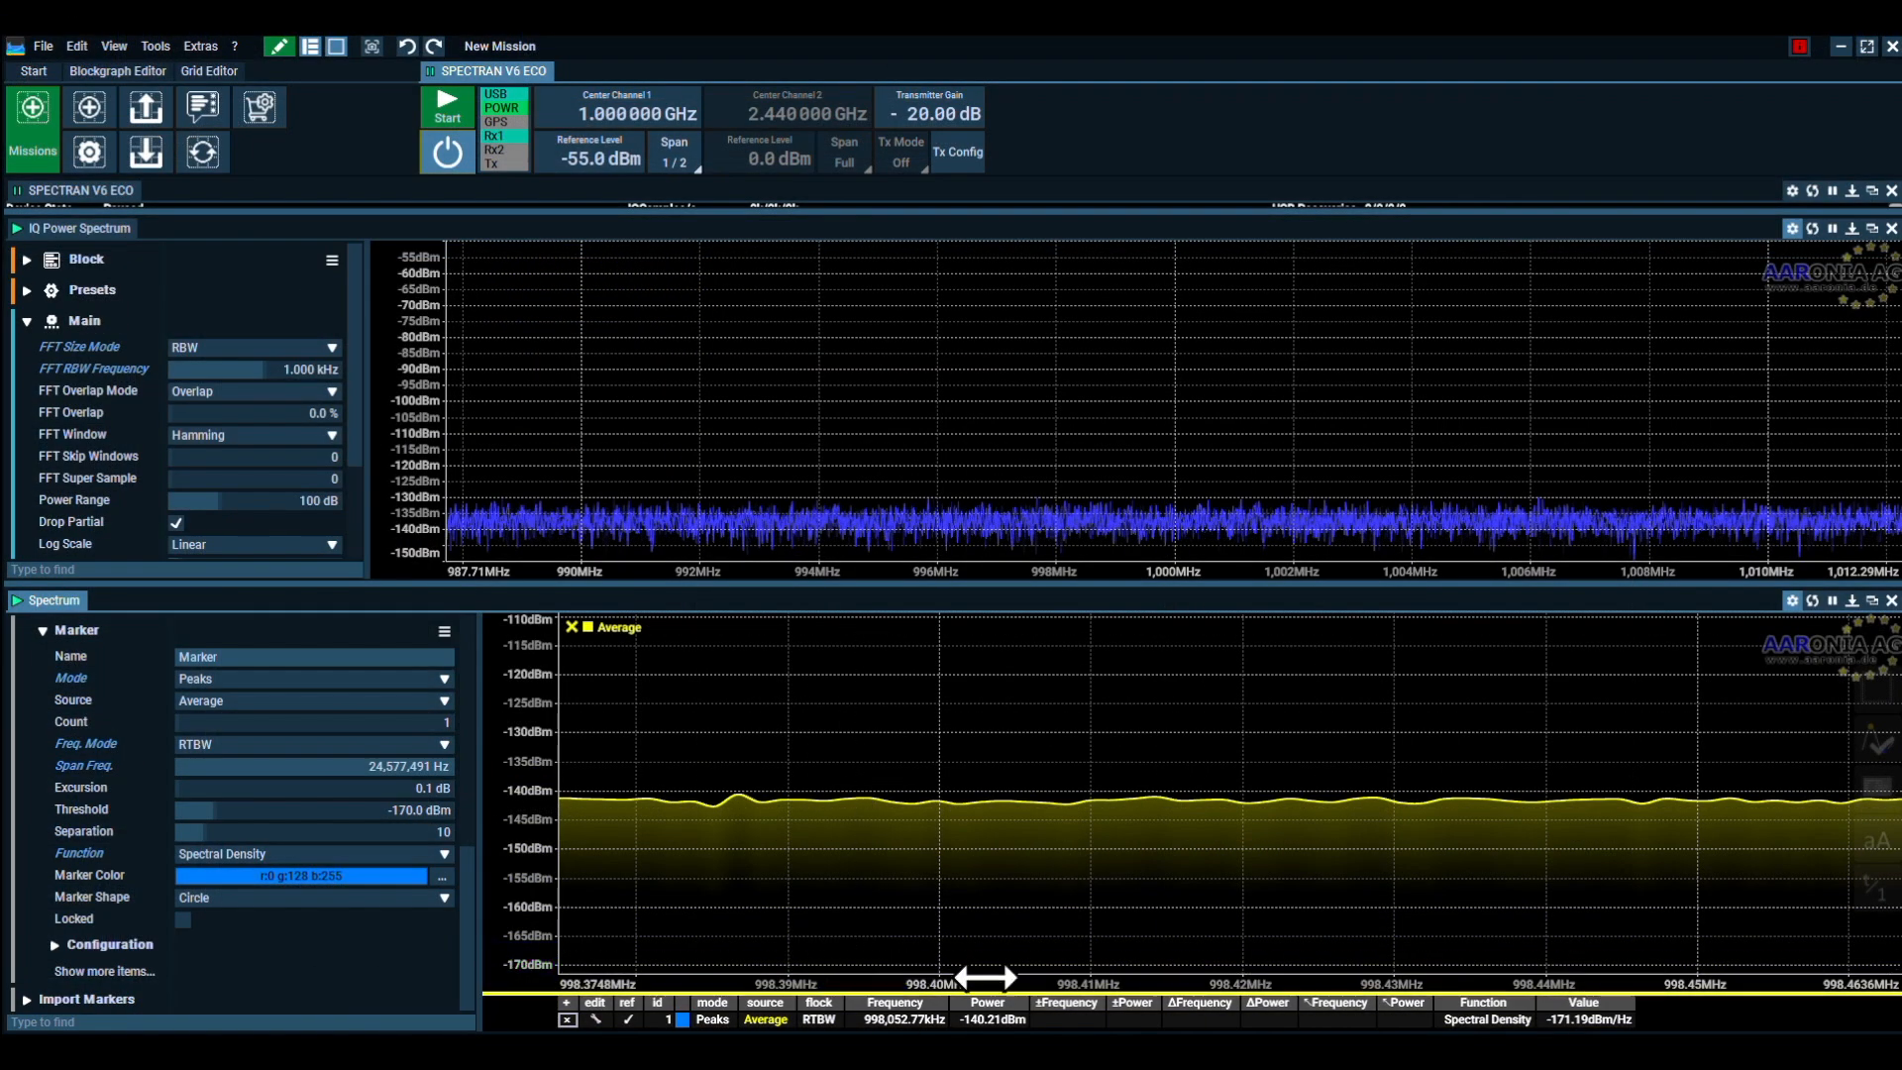
Store the Average trace captured at 1 kHz RBW as a reference trace named "1 KHz"
{"action": "scroll", "coordinate": [1006, 980], "scroll_direction": "down", "scroll_amount": 5}
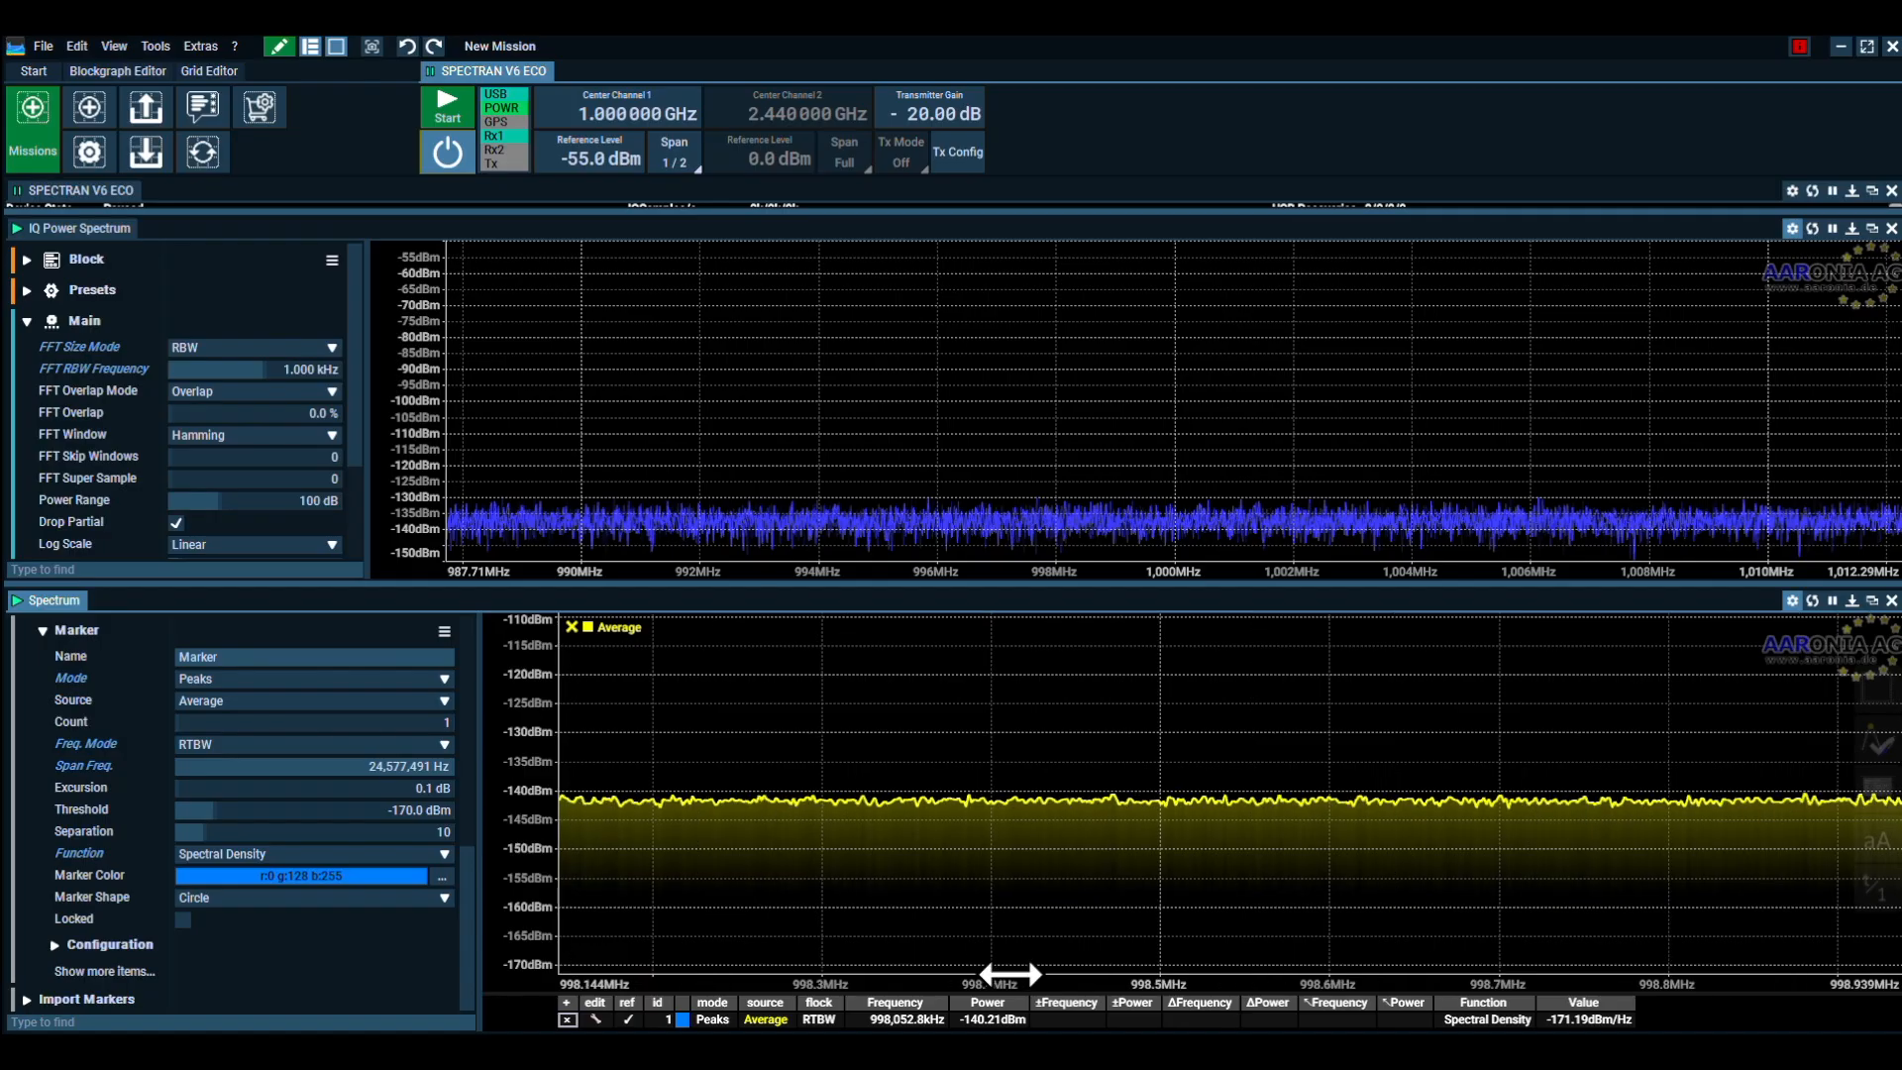
{"action": "scroll", "coordinate": [1026, 982], "scroll_direction": "down", "scroll_amount": 3}
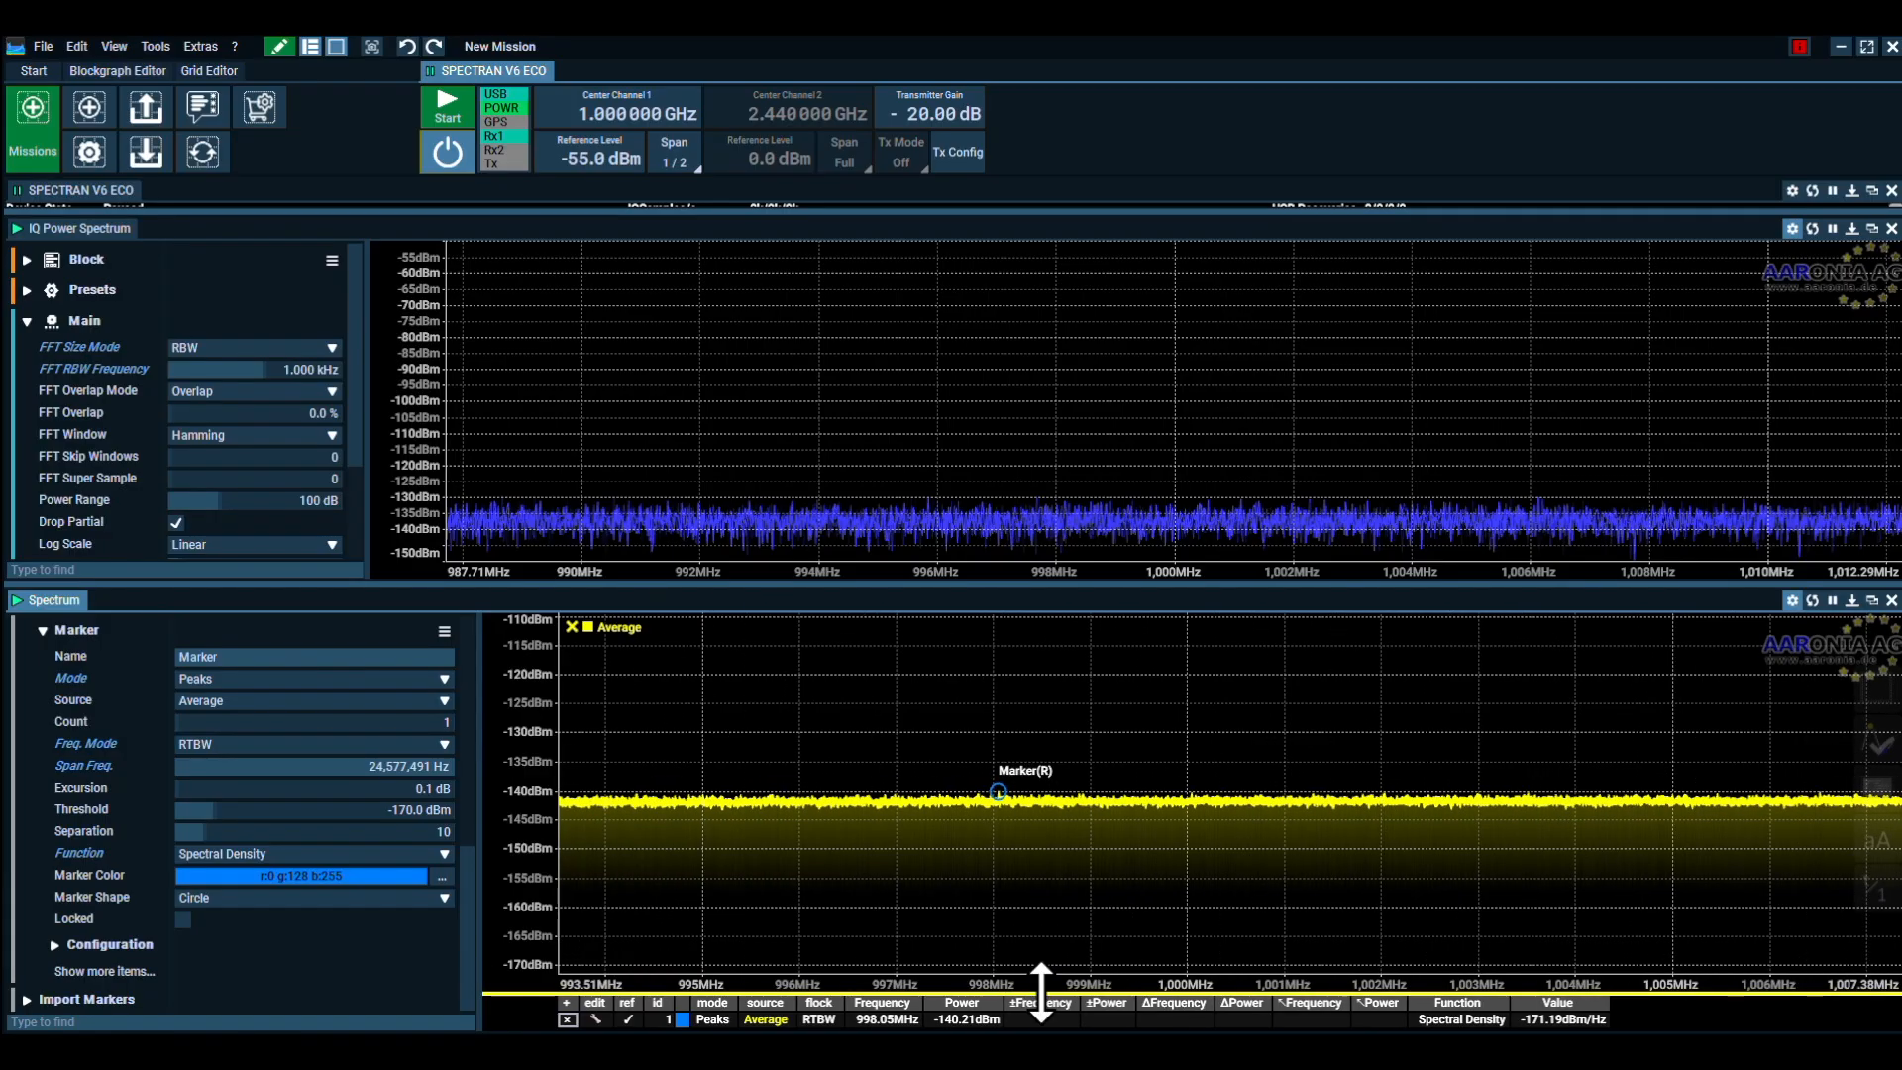
{"action": "scroll", "coordinate": [1048, 978], "scroll_direction": "down", "scroll_amount": 1}
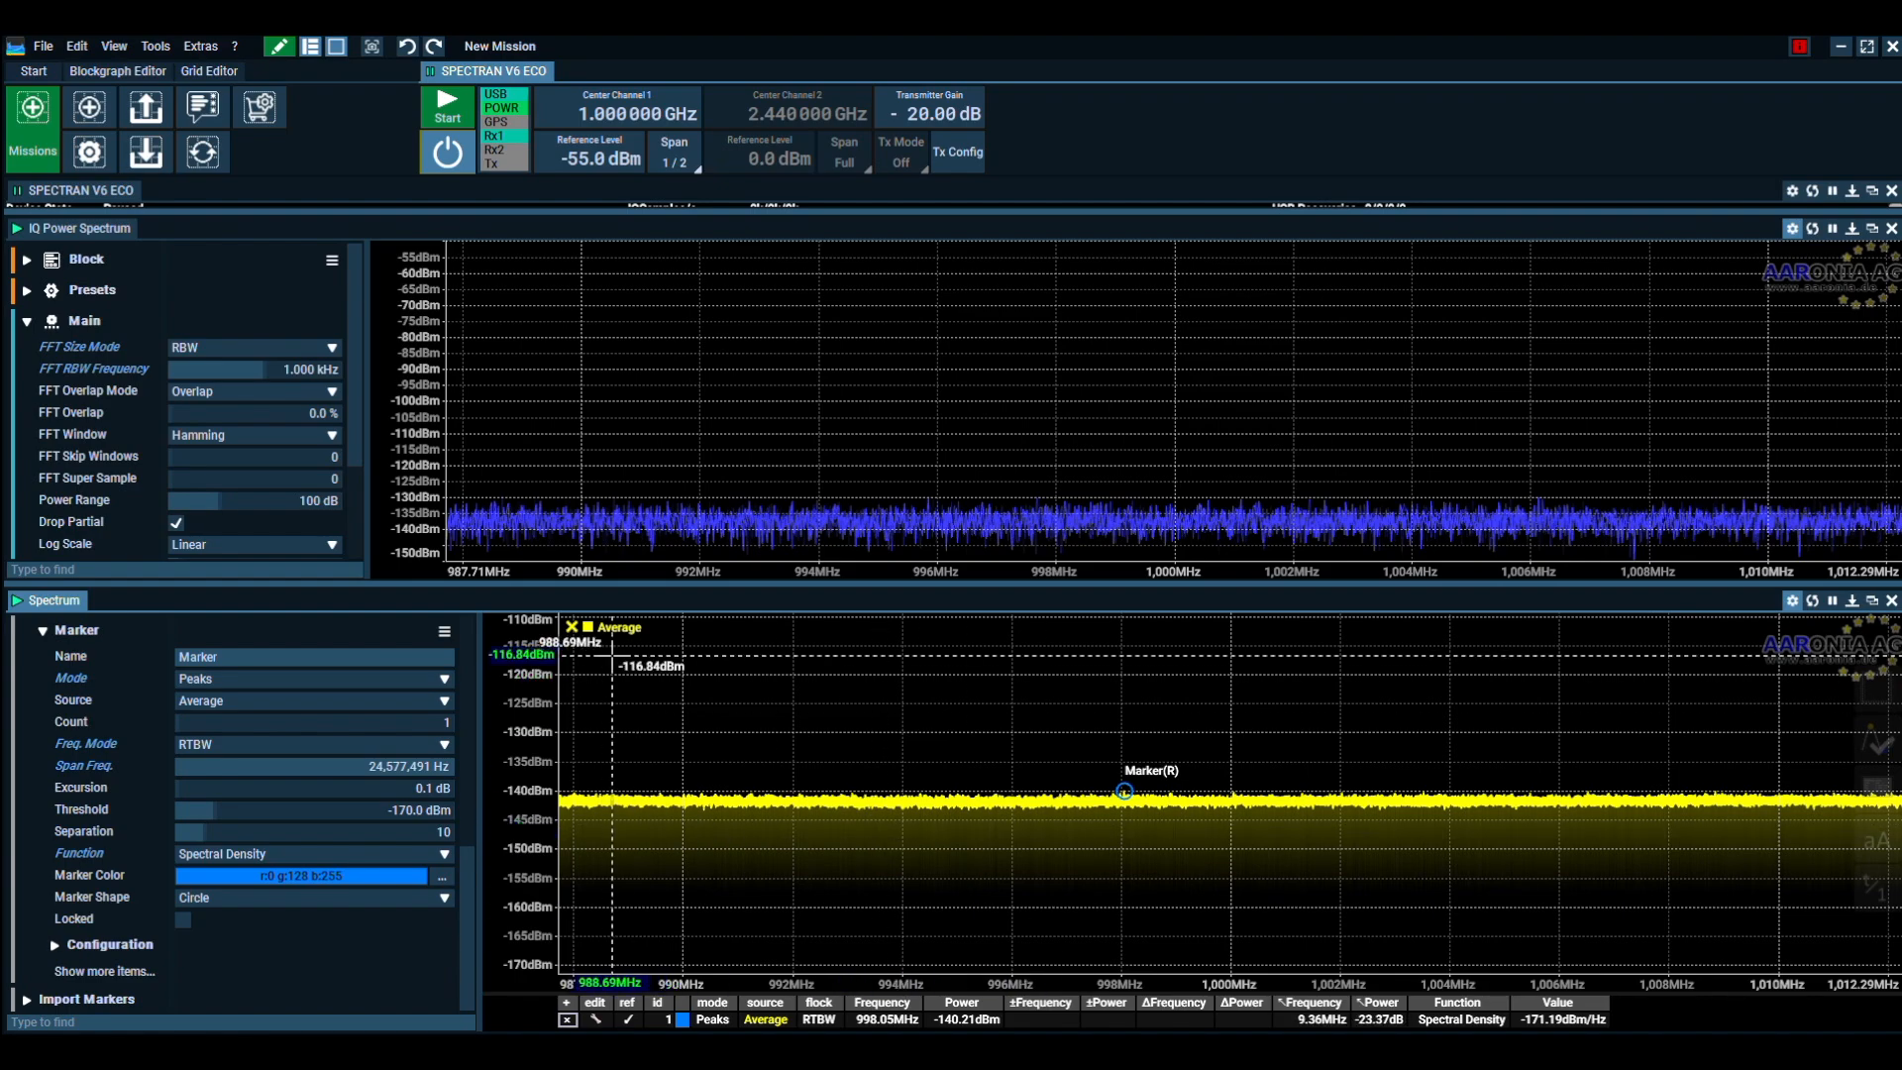
{"action": "left_click", "coordinate": [619, 628]}
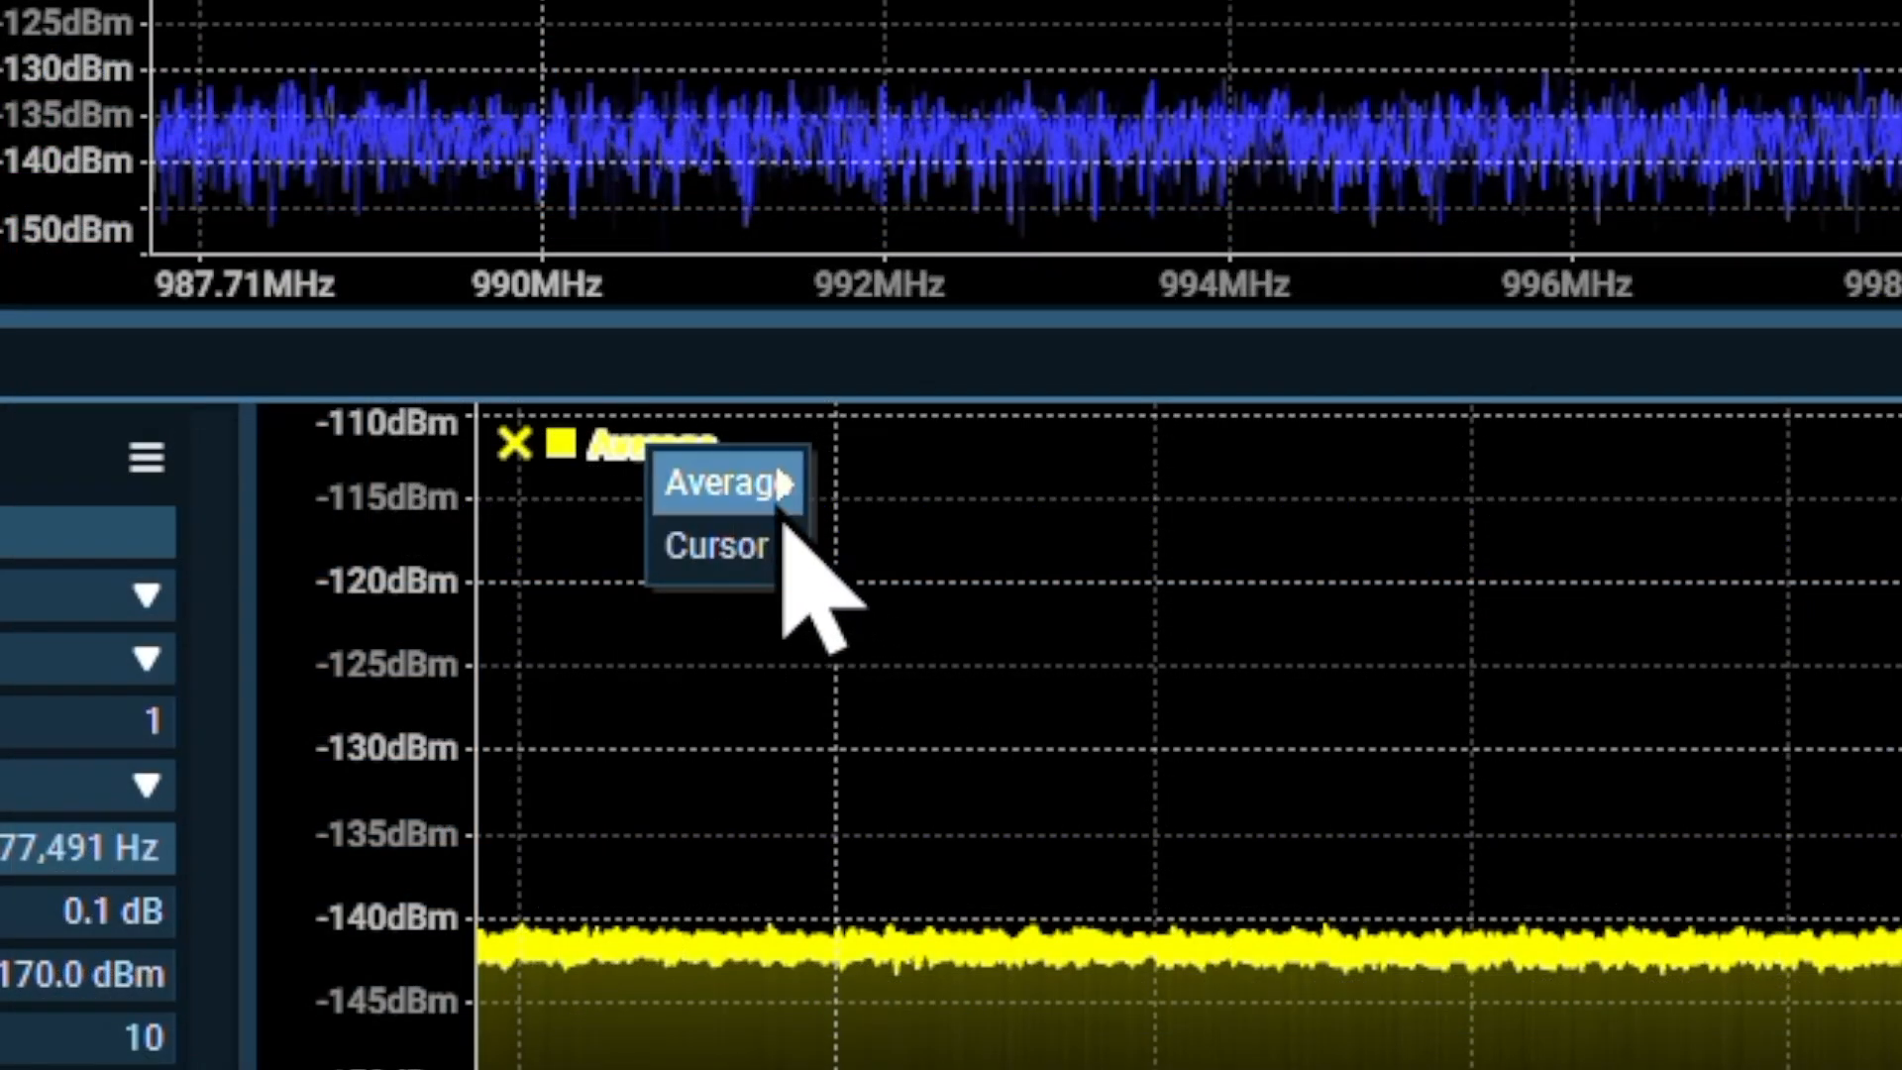
{"action": "mouse_move", "coordinate": [745, 490]}
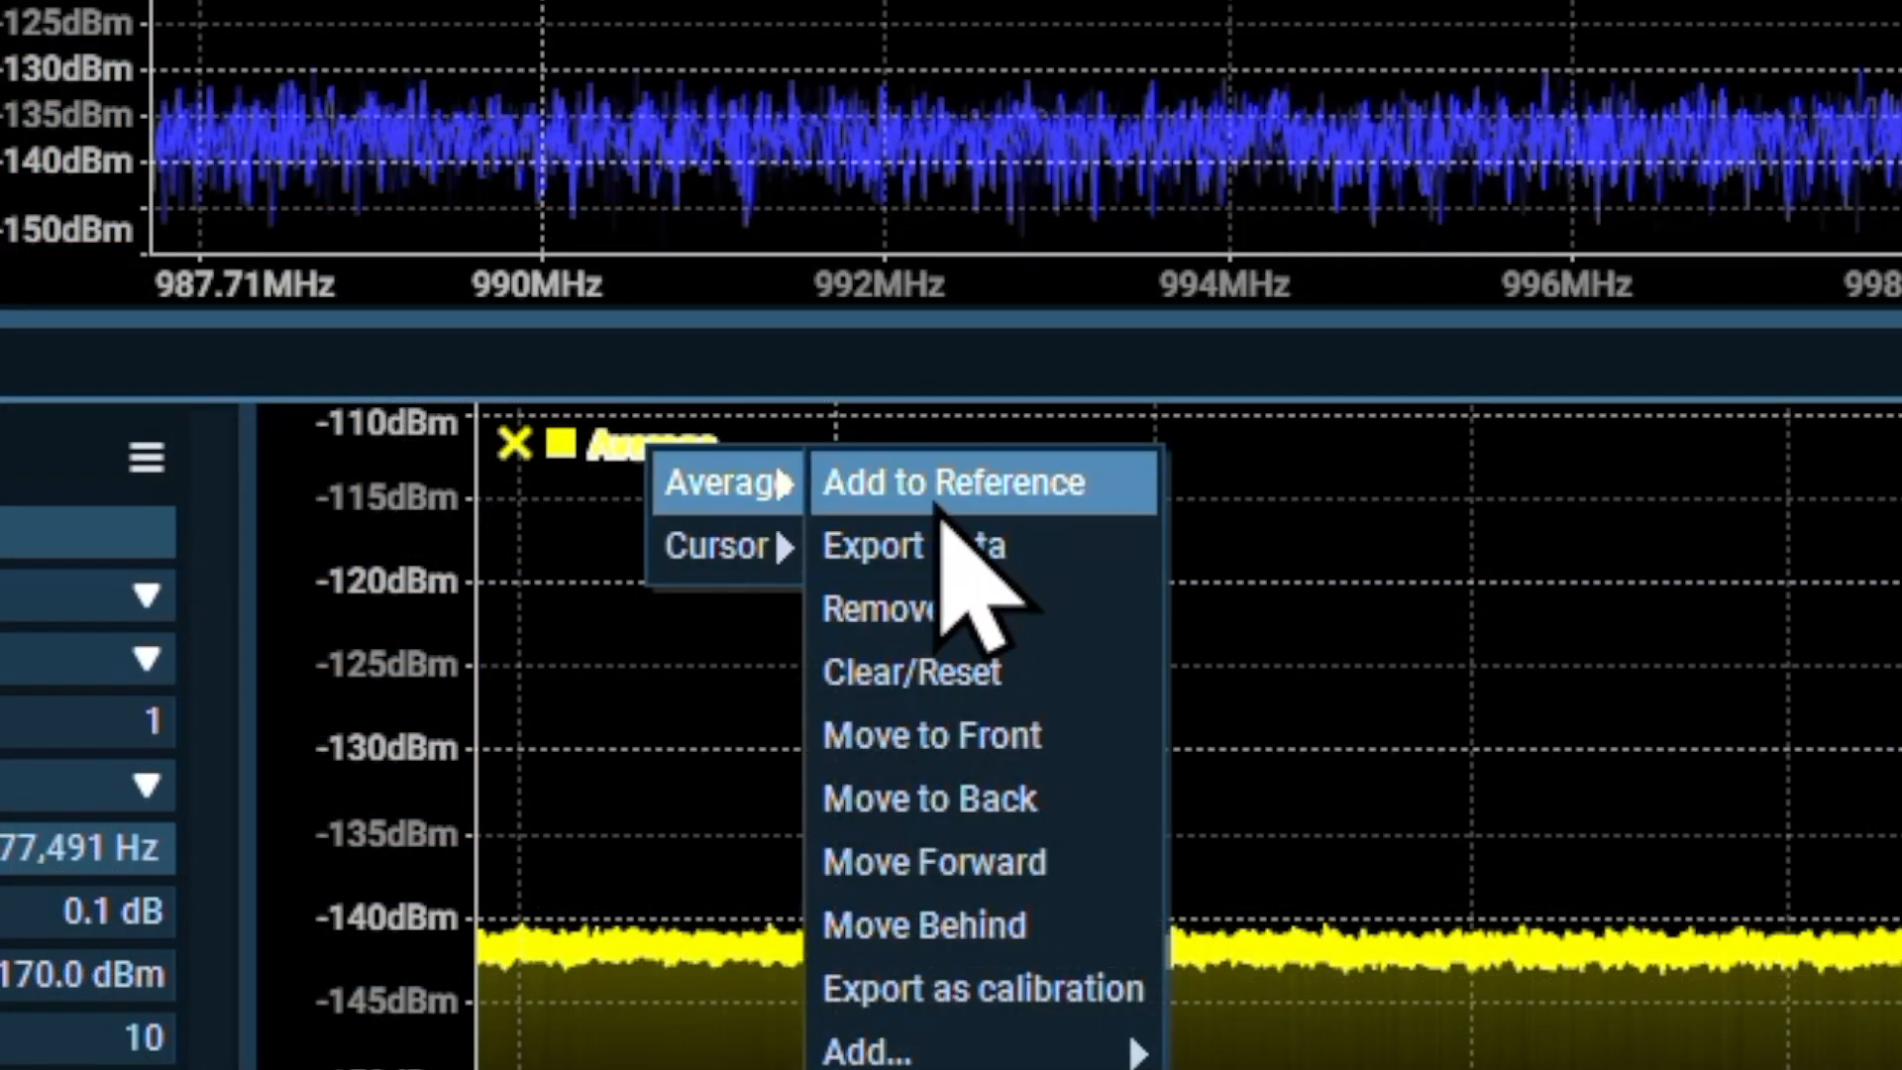
{"action": "left_click", "coordinate": [891, 484]}
{"action": "double_click", "coordinate": [701, 513]}
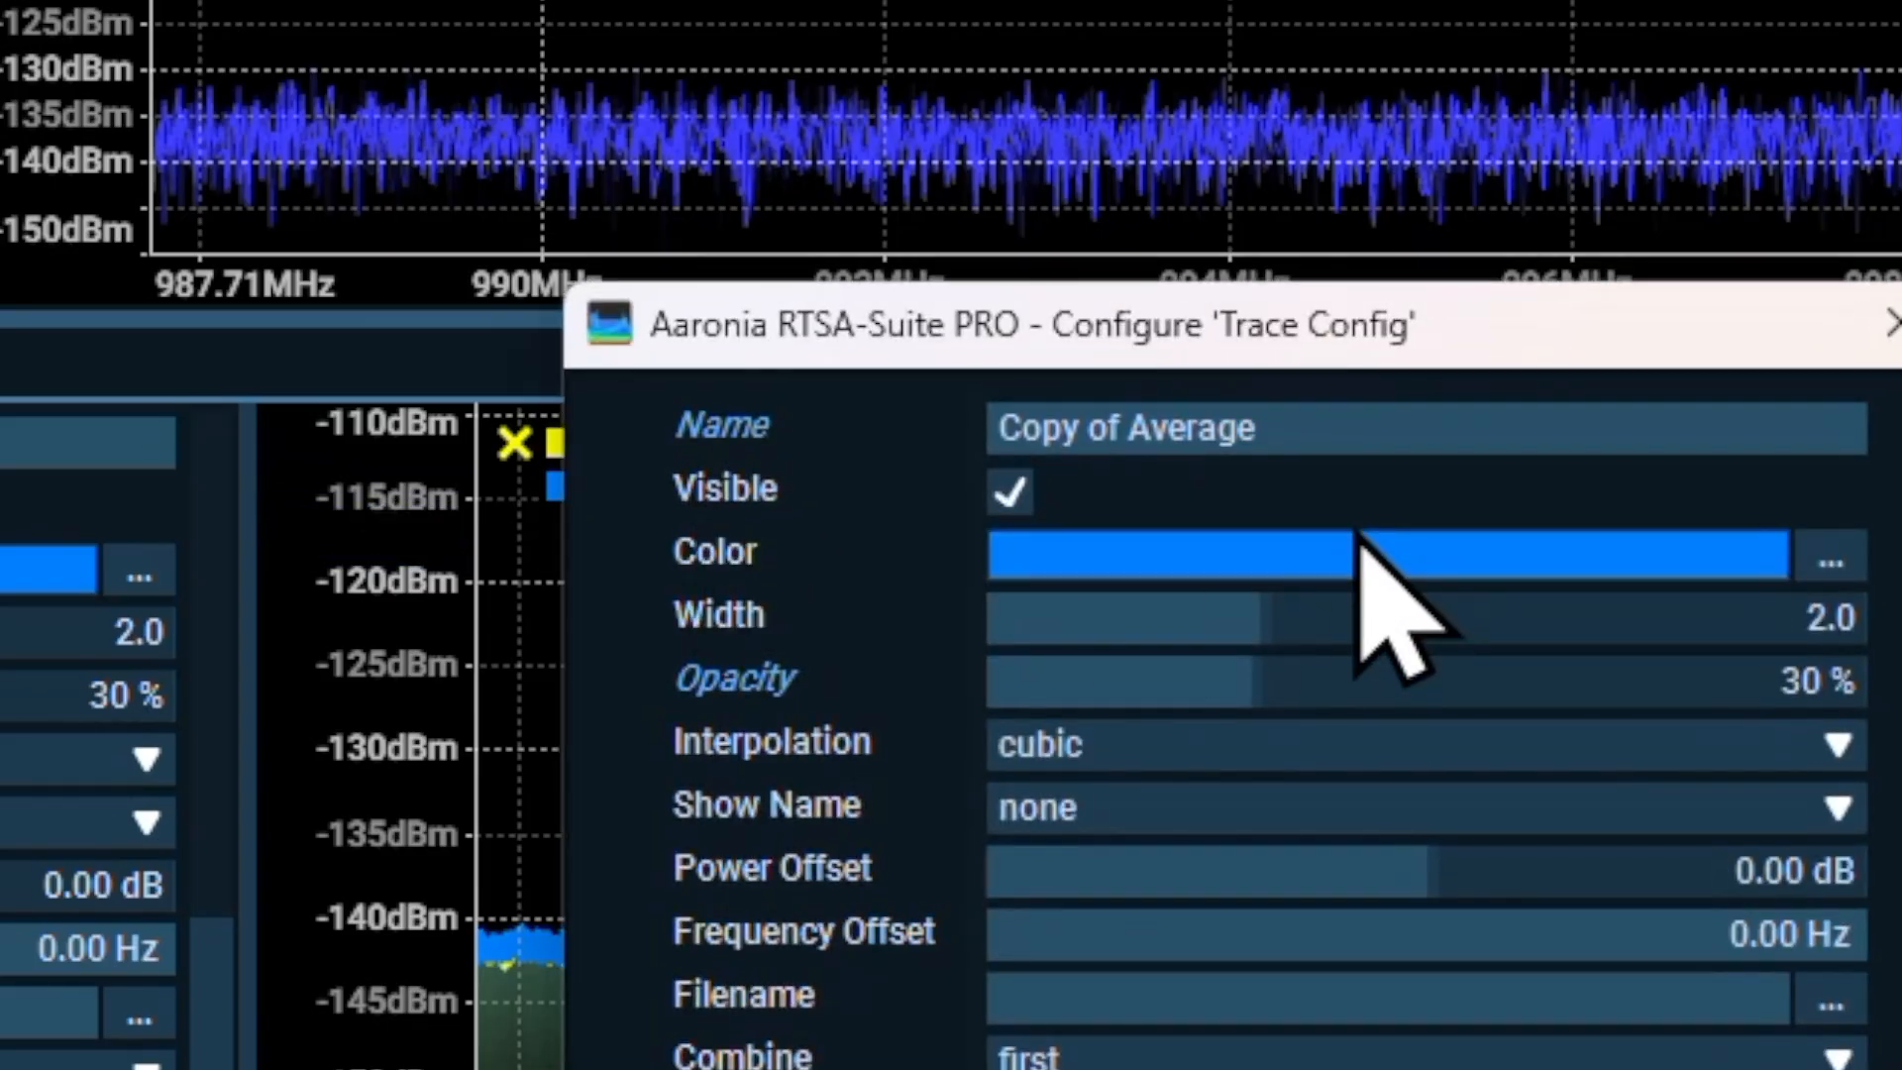
{"action": "double_click", "coordinate": [1349, 443]}
{"action": "type", "text": "1.000 kHz"}
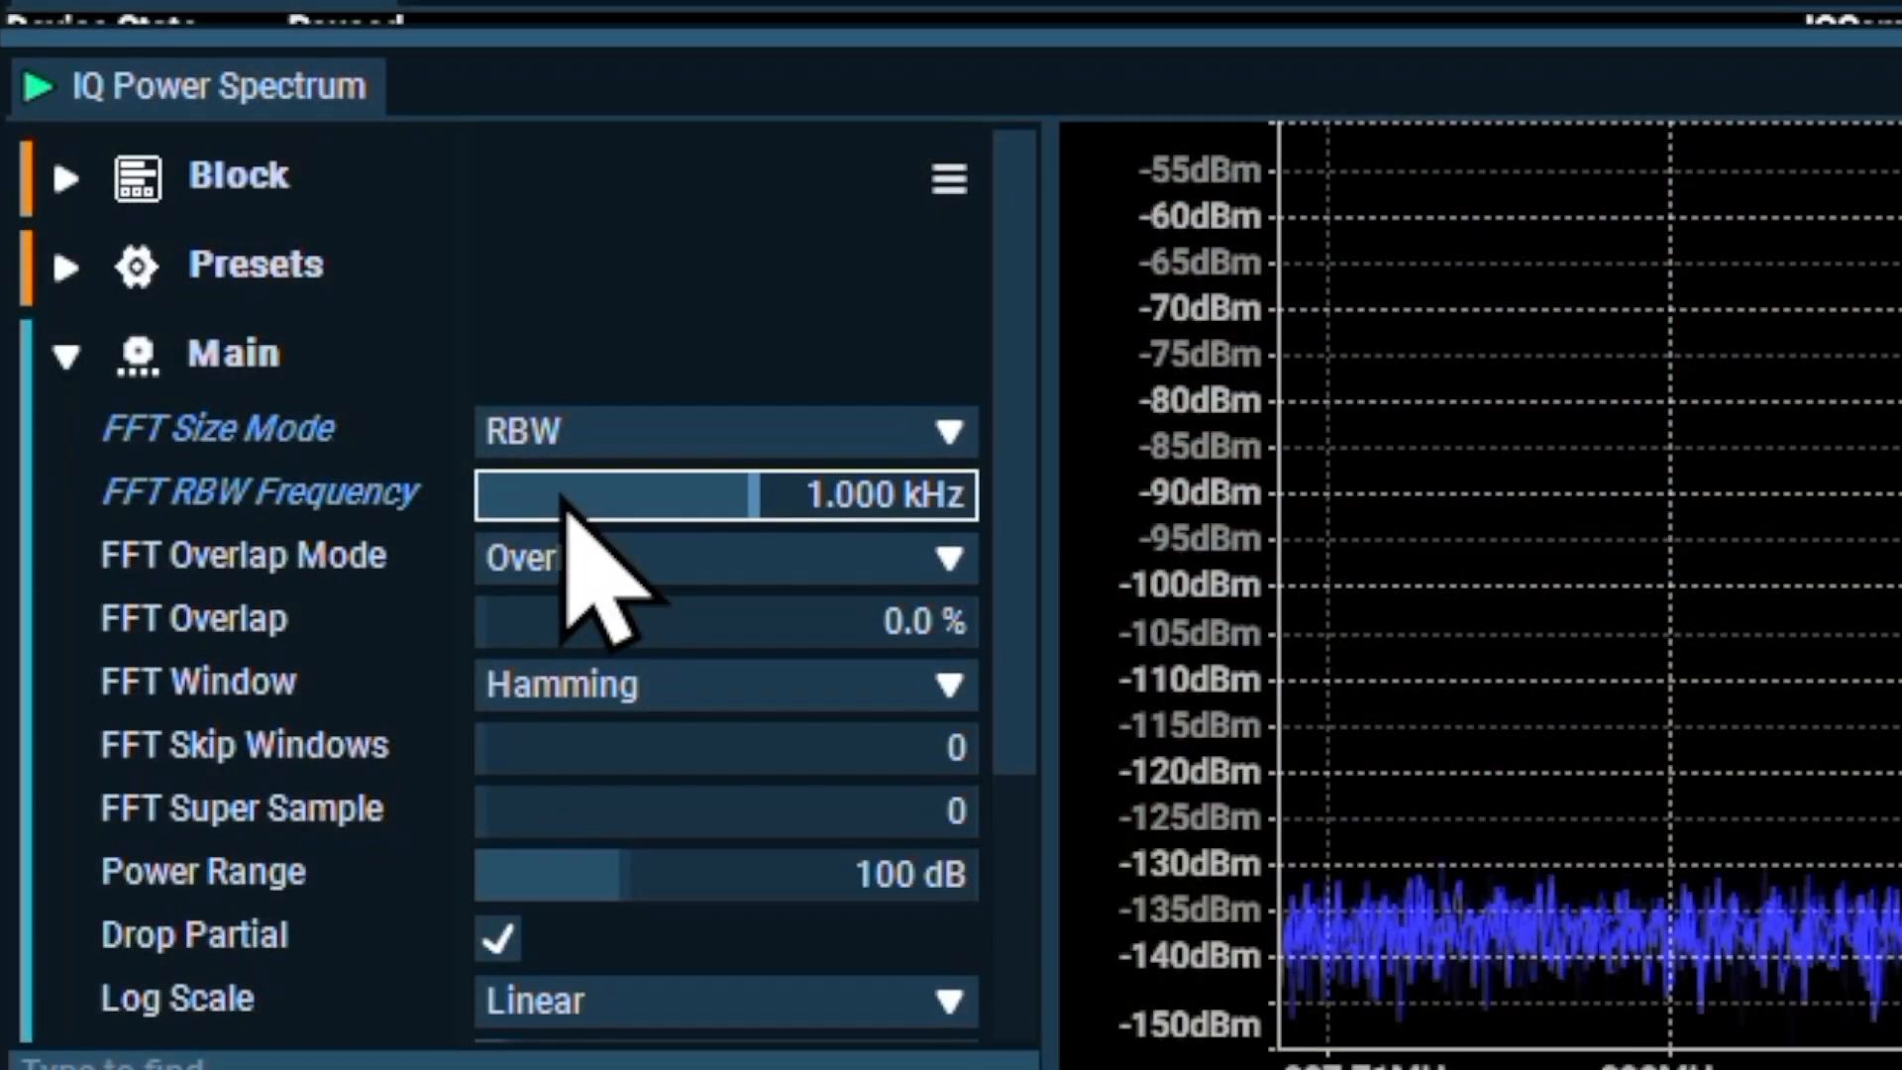
Set the FFT RBW frequency to 10 kHz and start the device
{"action": "double_click", "coordinate": [561, 495]}
{"action": "type", "text": "10"}
{"action": "key", "text": "Return"}
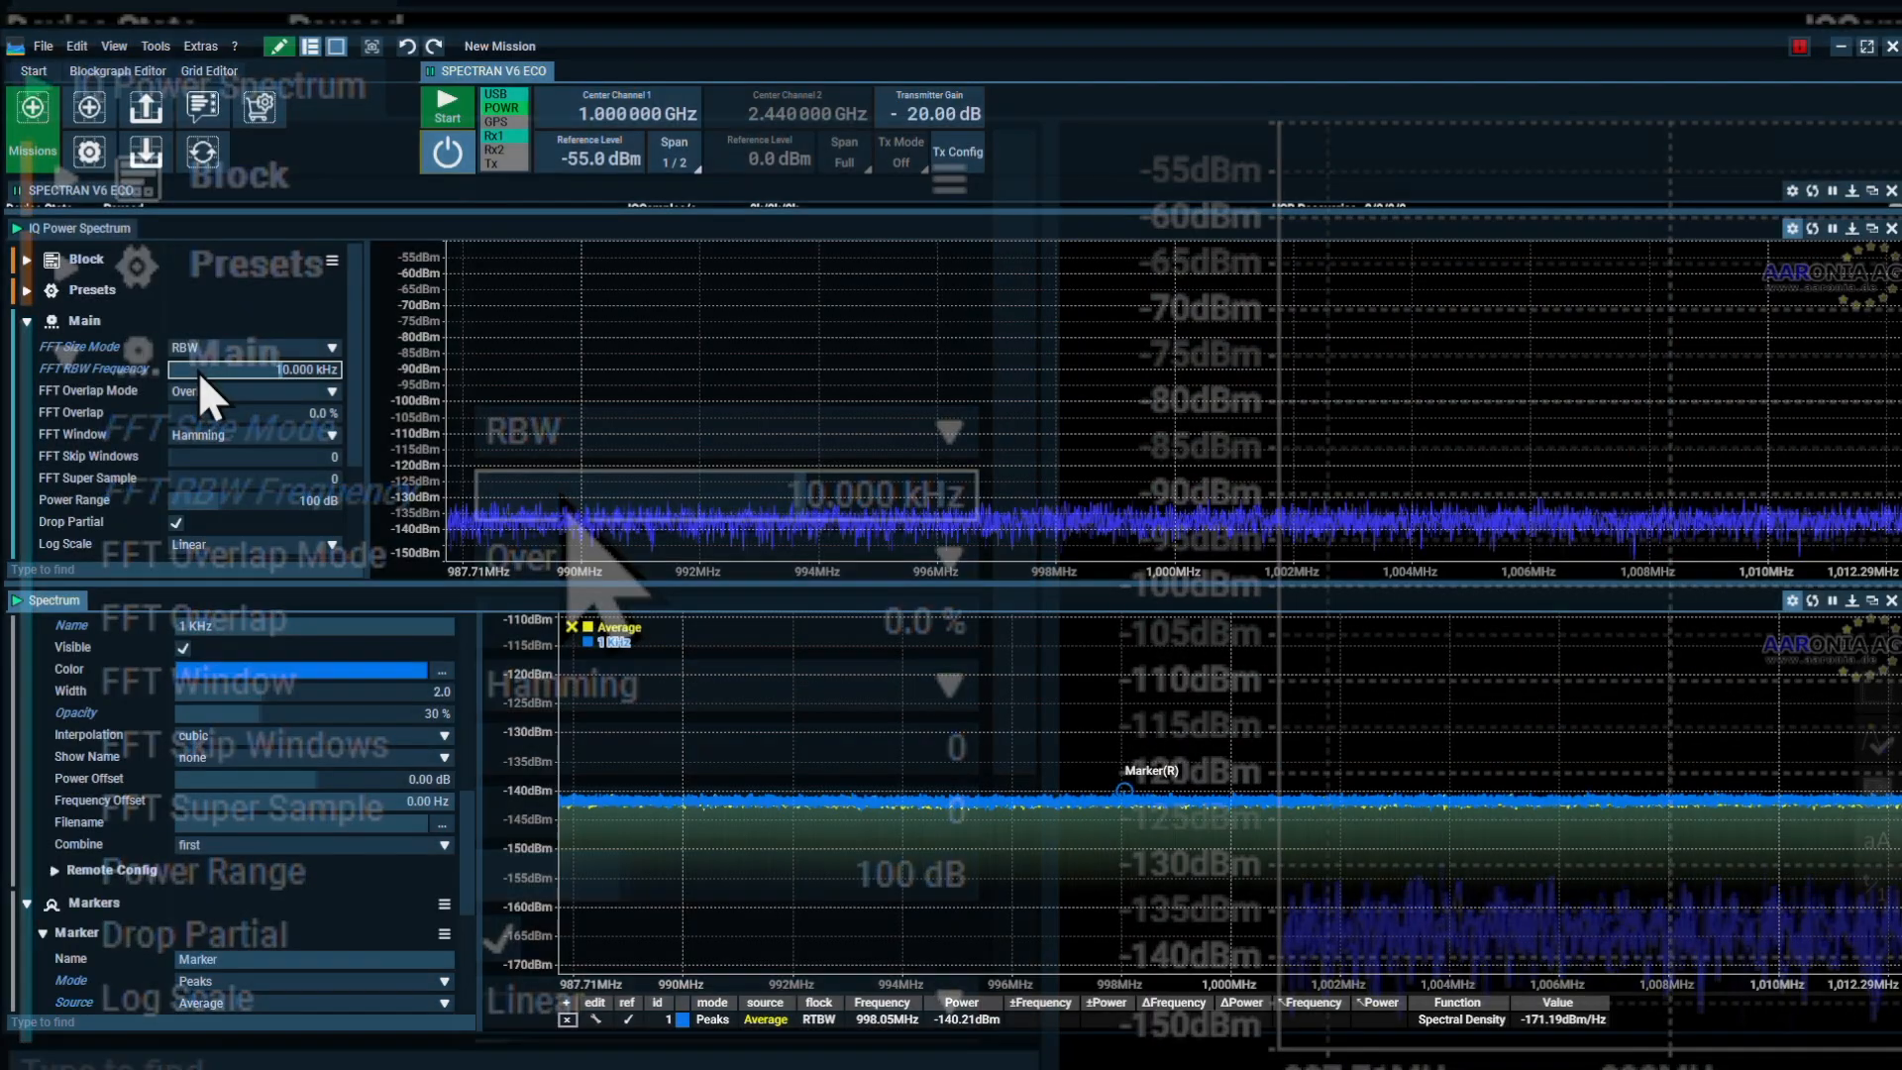
{"action": "left_click", "coordinate": [442, 111]}
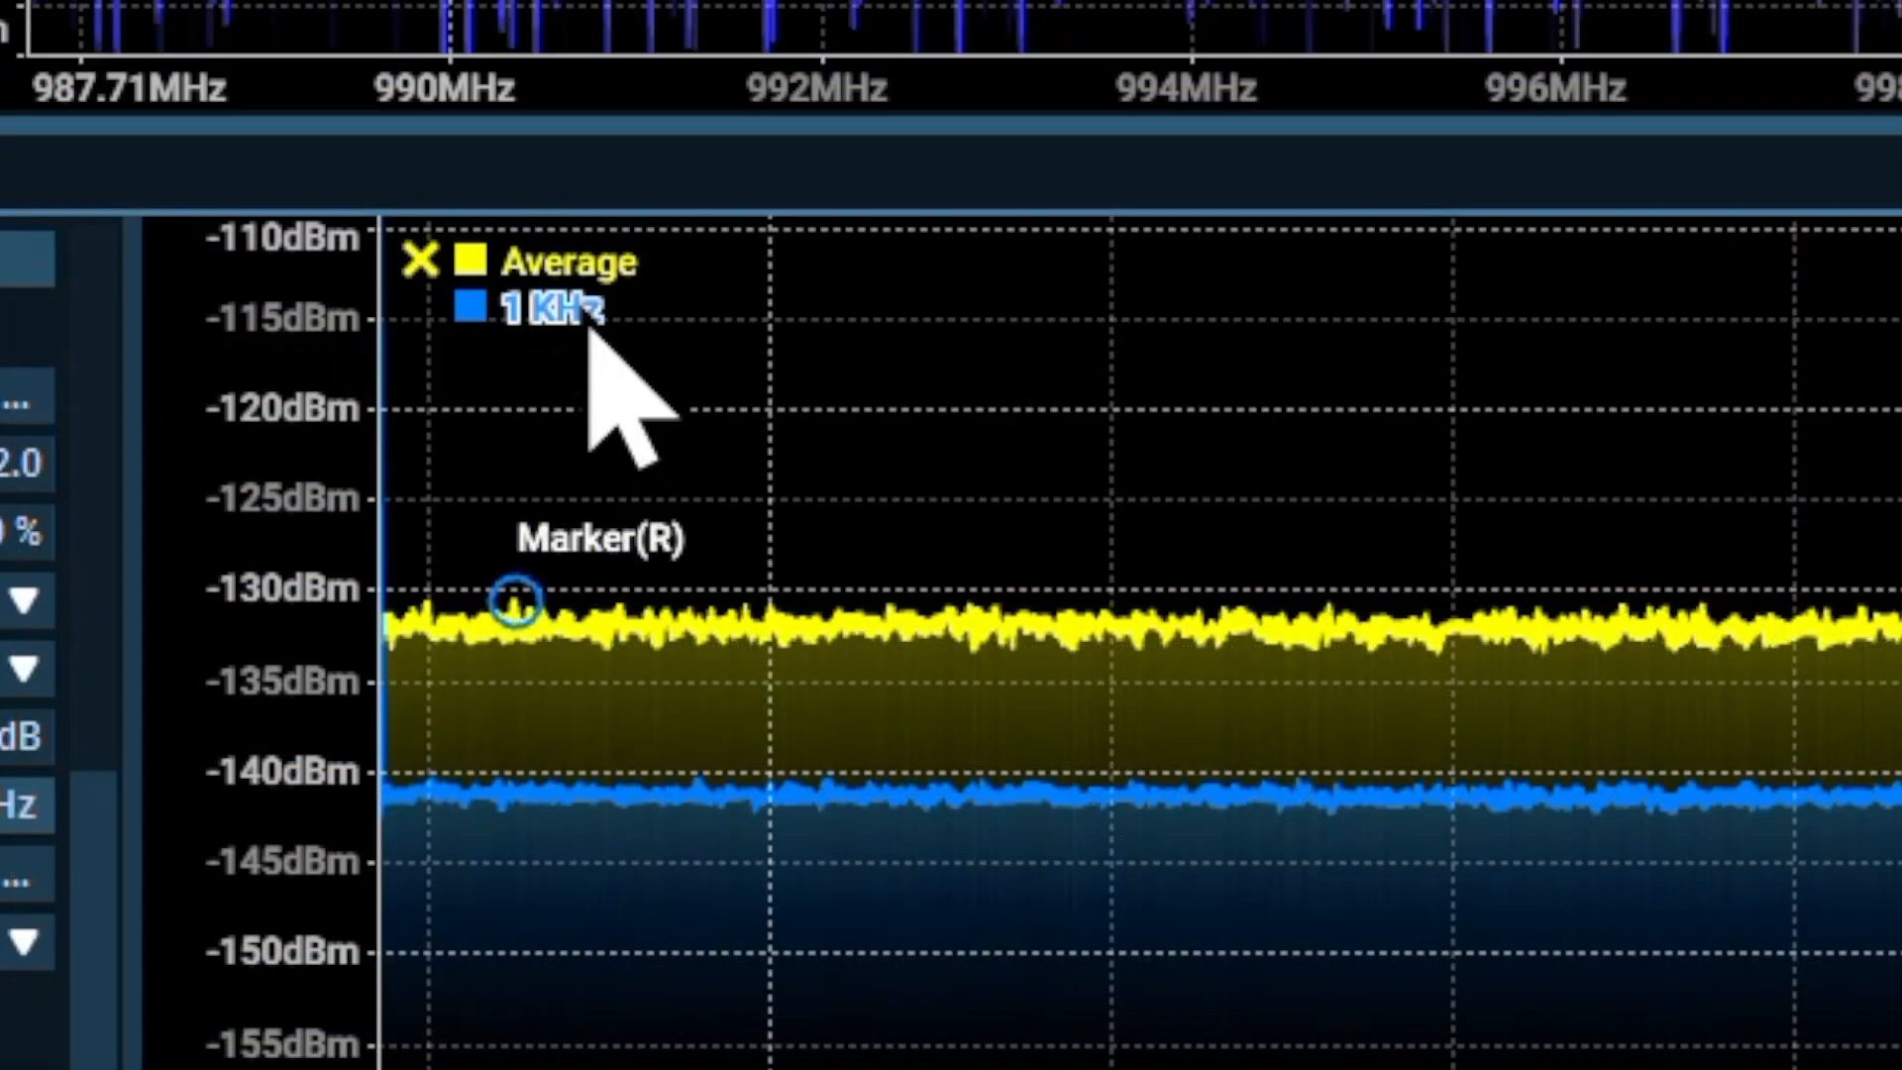
Store the Average trace captured at 10 kHz RBW as a reference trace named "10 KHz"
{"action": "right_click", "coordinate": [622, 624]}
{"action": "mouse_move", "coordinate": [693, 283]}
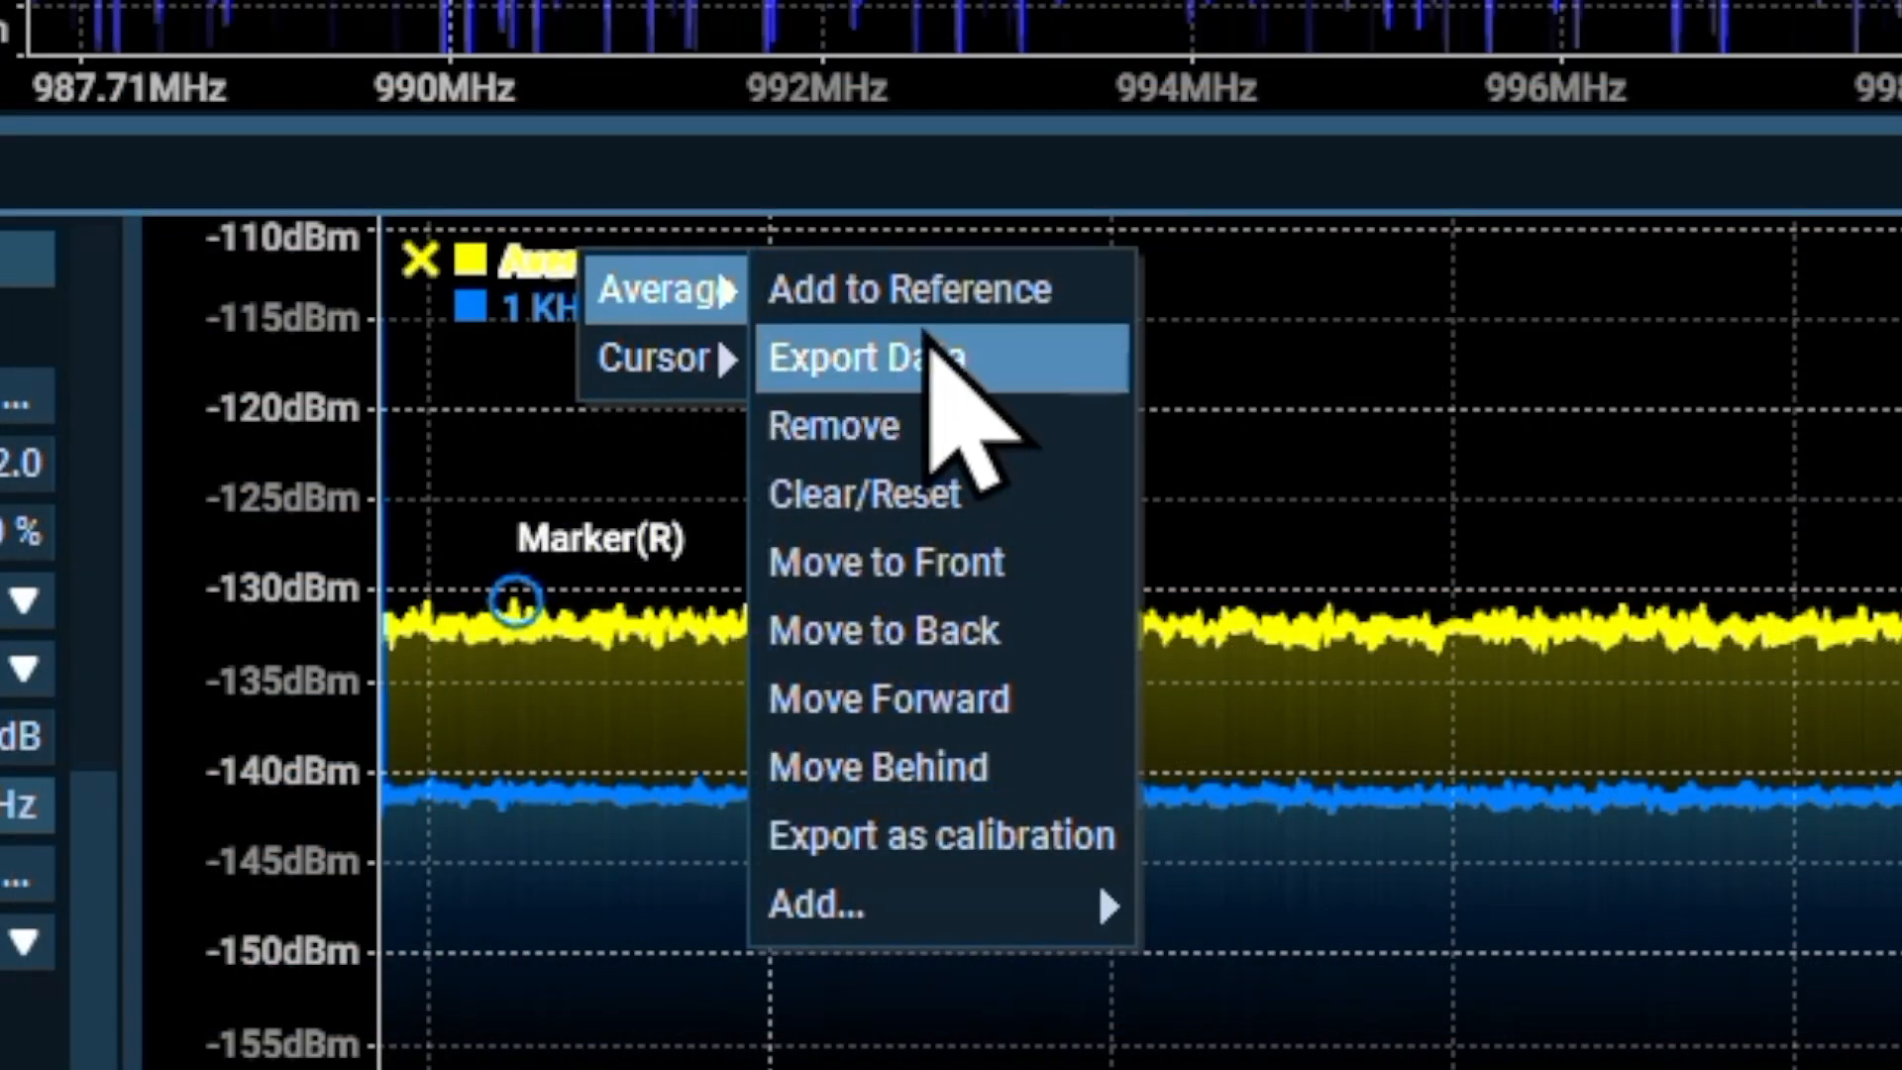
{"action": "left_click", "coordinate": [933, 302]}
{"action": "double_click", "coordinate": [699, 358]}
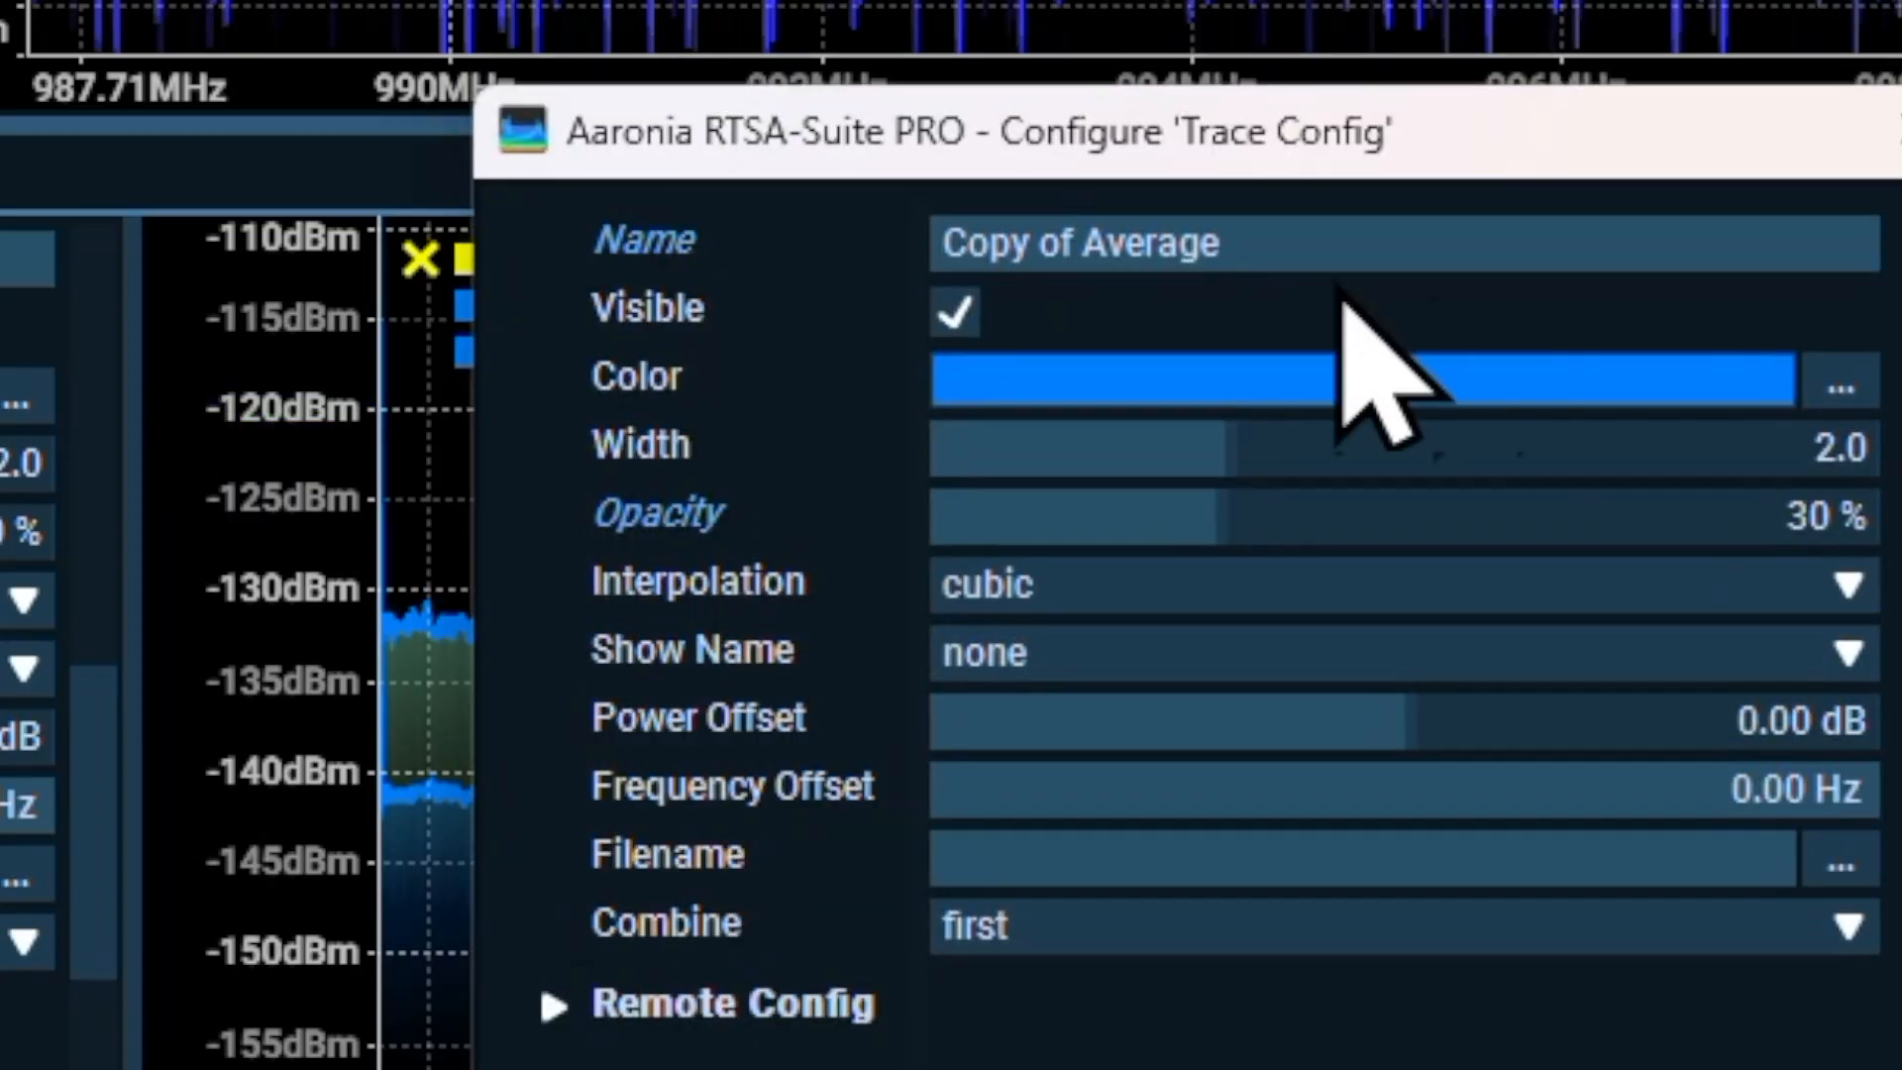
{"action": "left_click", "coordinate": [1339, 242]}
{"action": "type", "text": "10"}
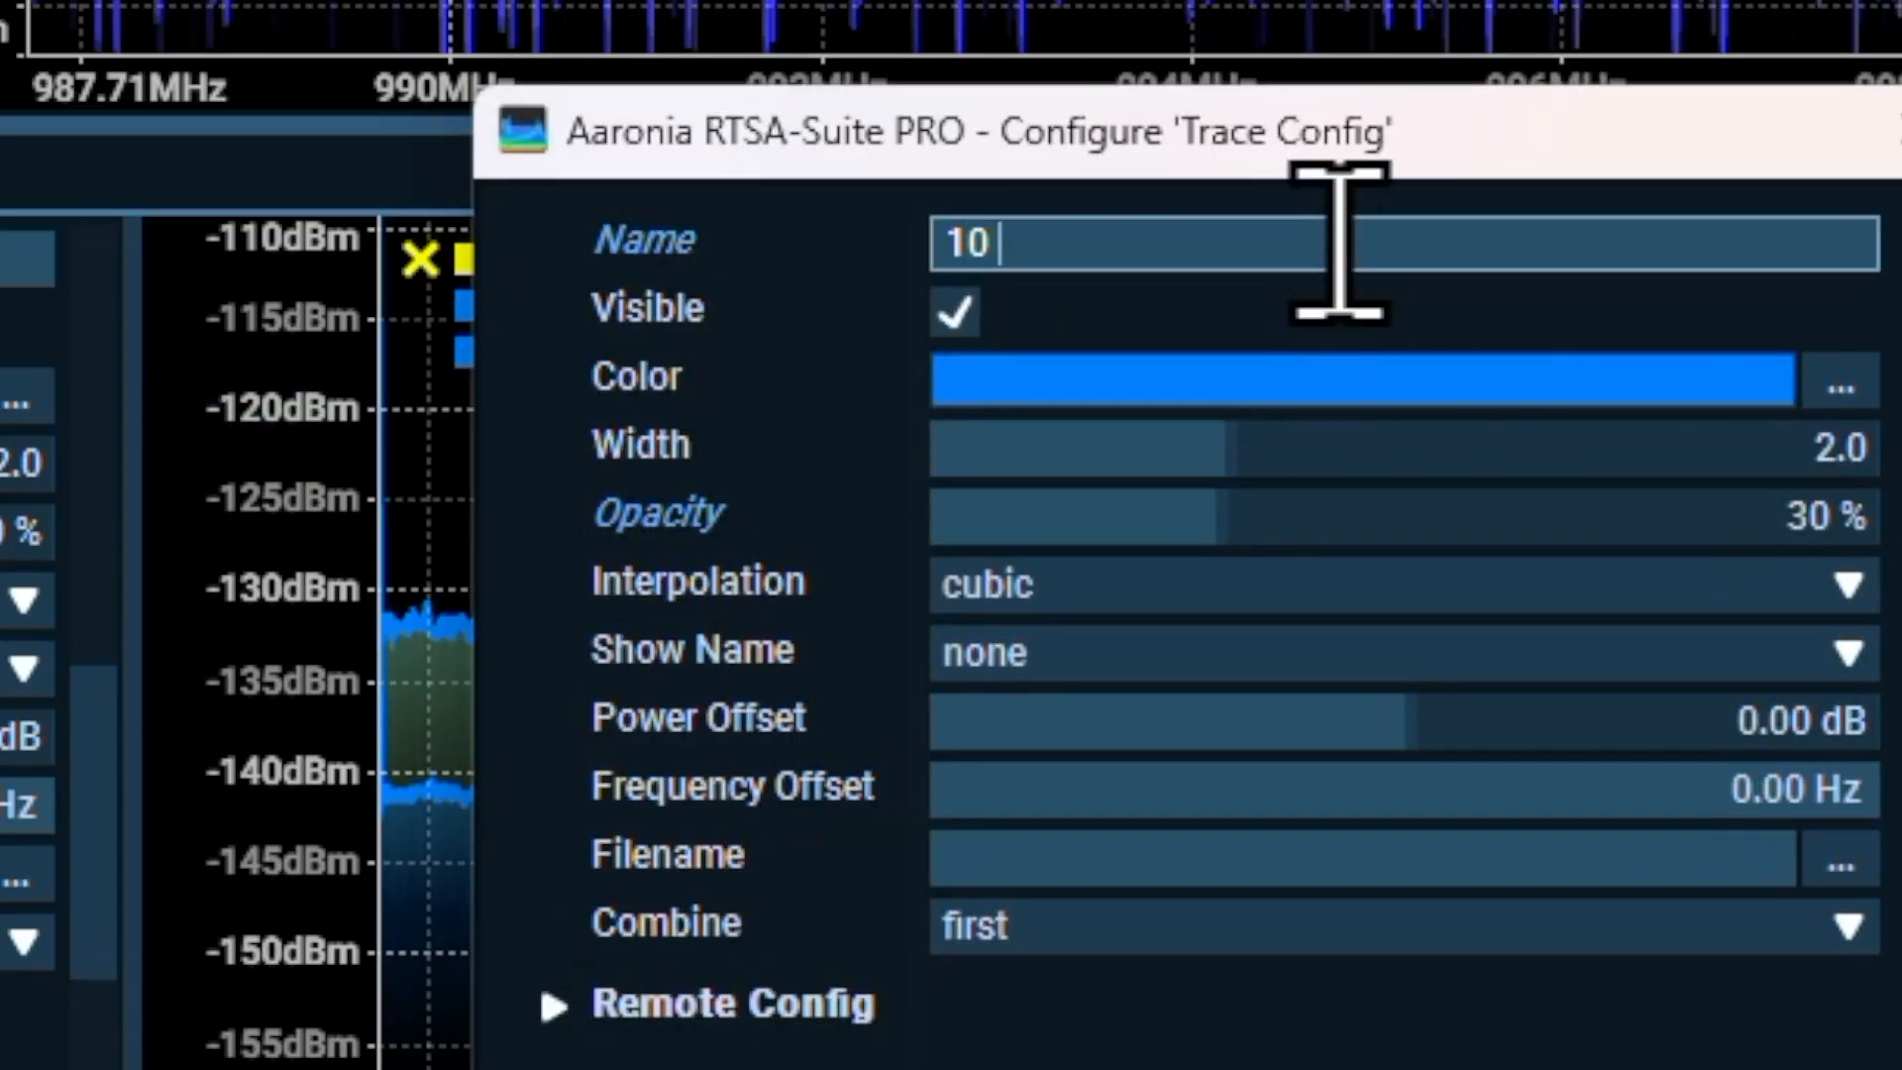
{"action": "type", "text": " KHz"}
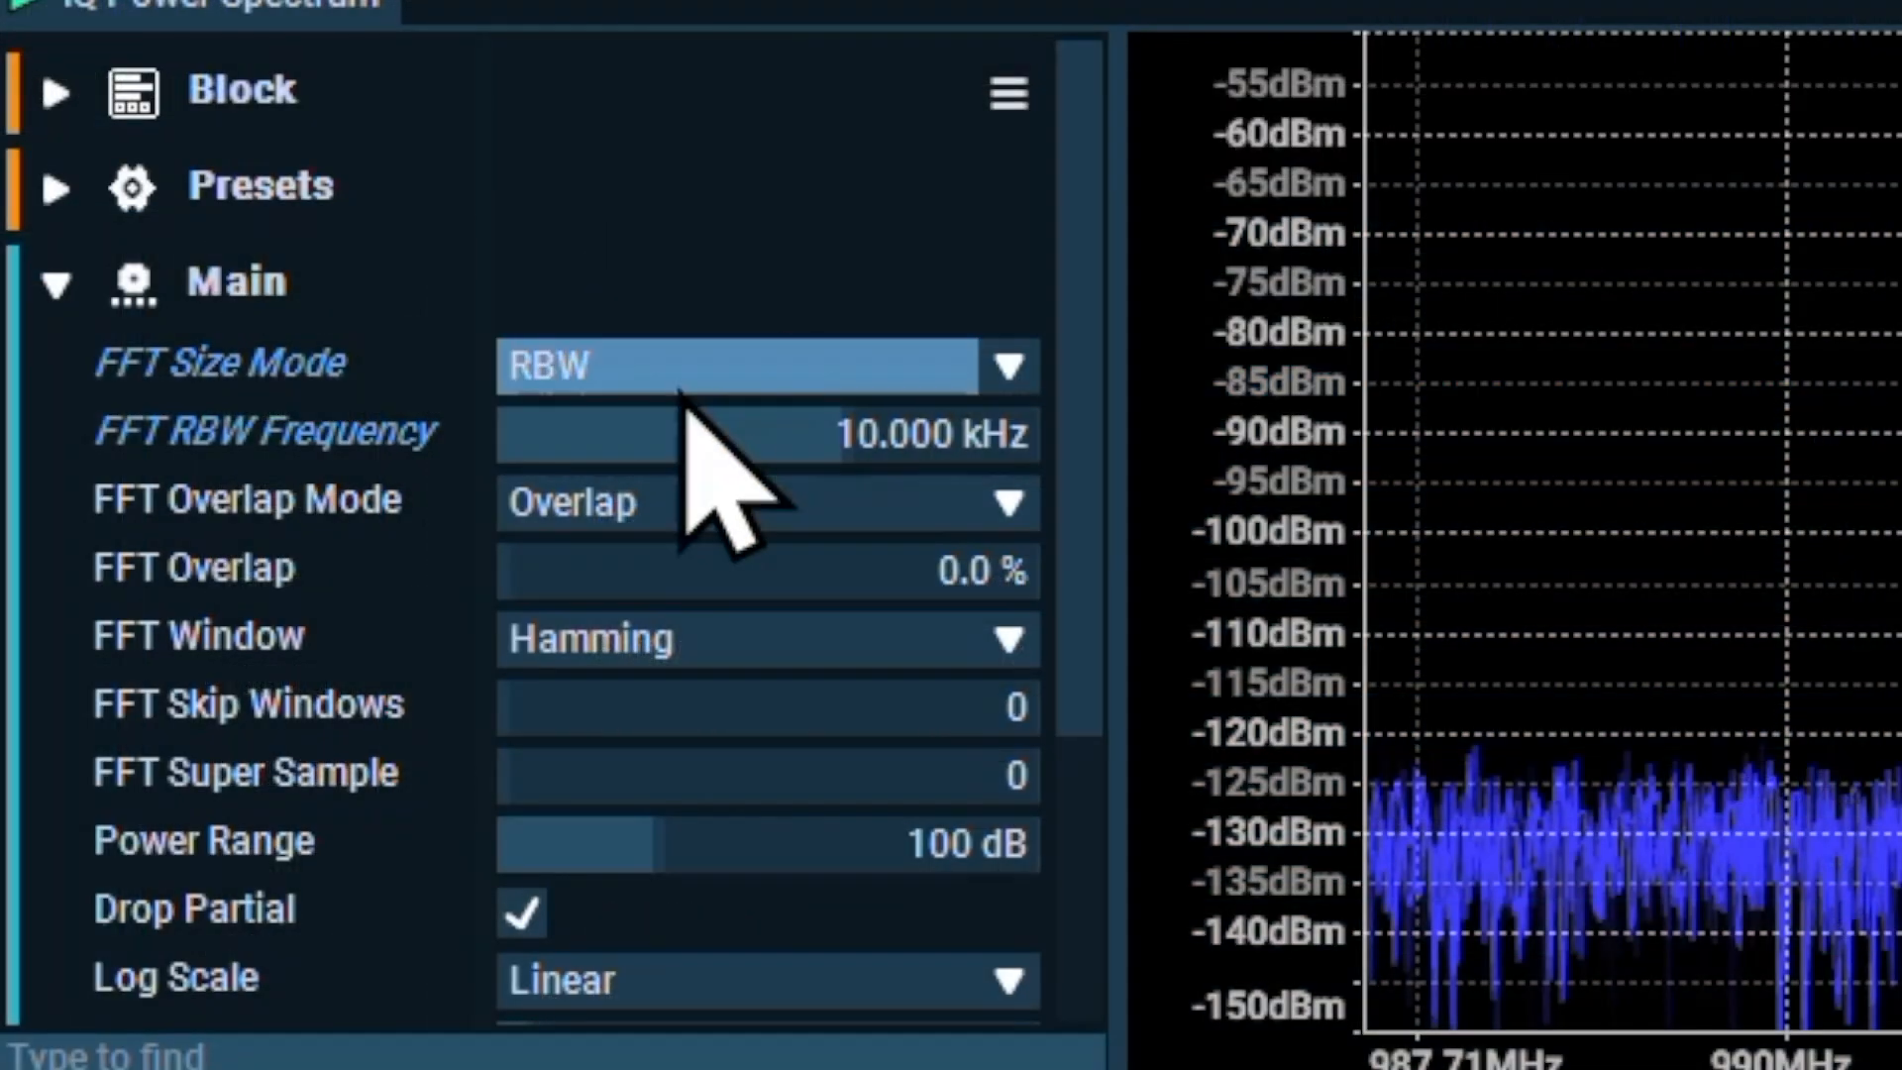
Set the FFT RBW frequency to 100 kHz and capture a new Average trace, stopping the device once it settles
{"action": "left_click", "coordinate": [692, 416]}
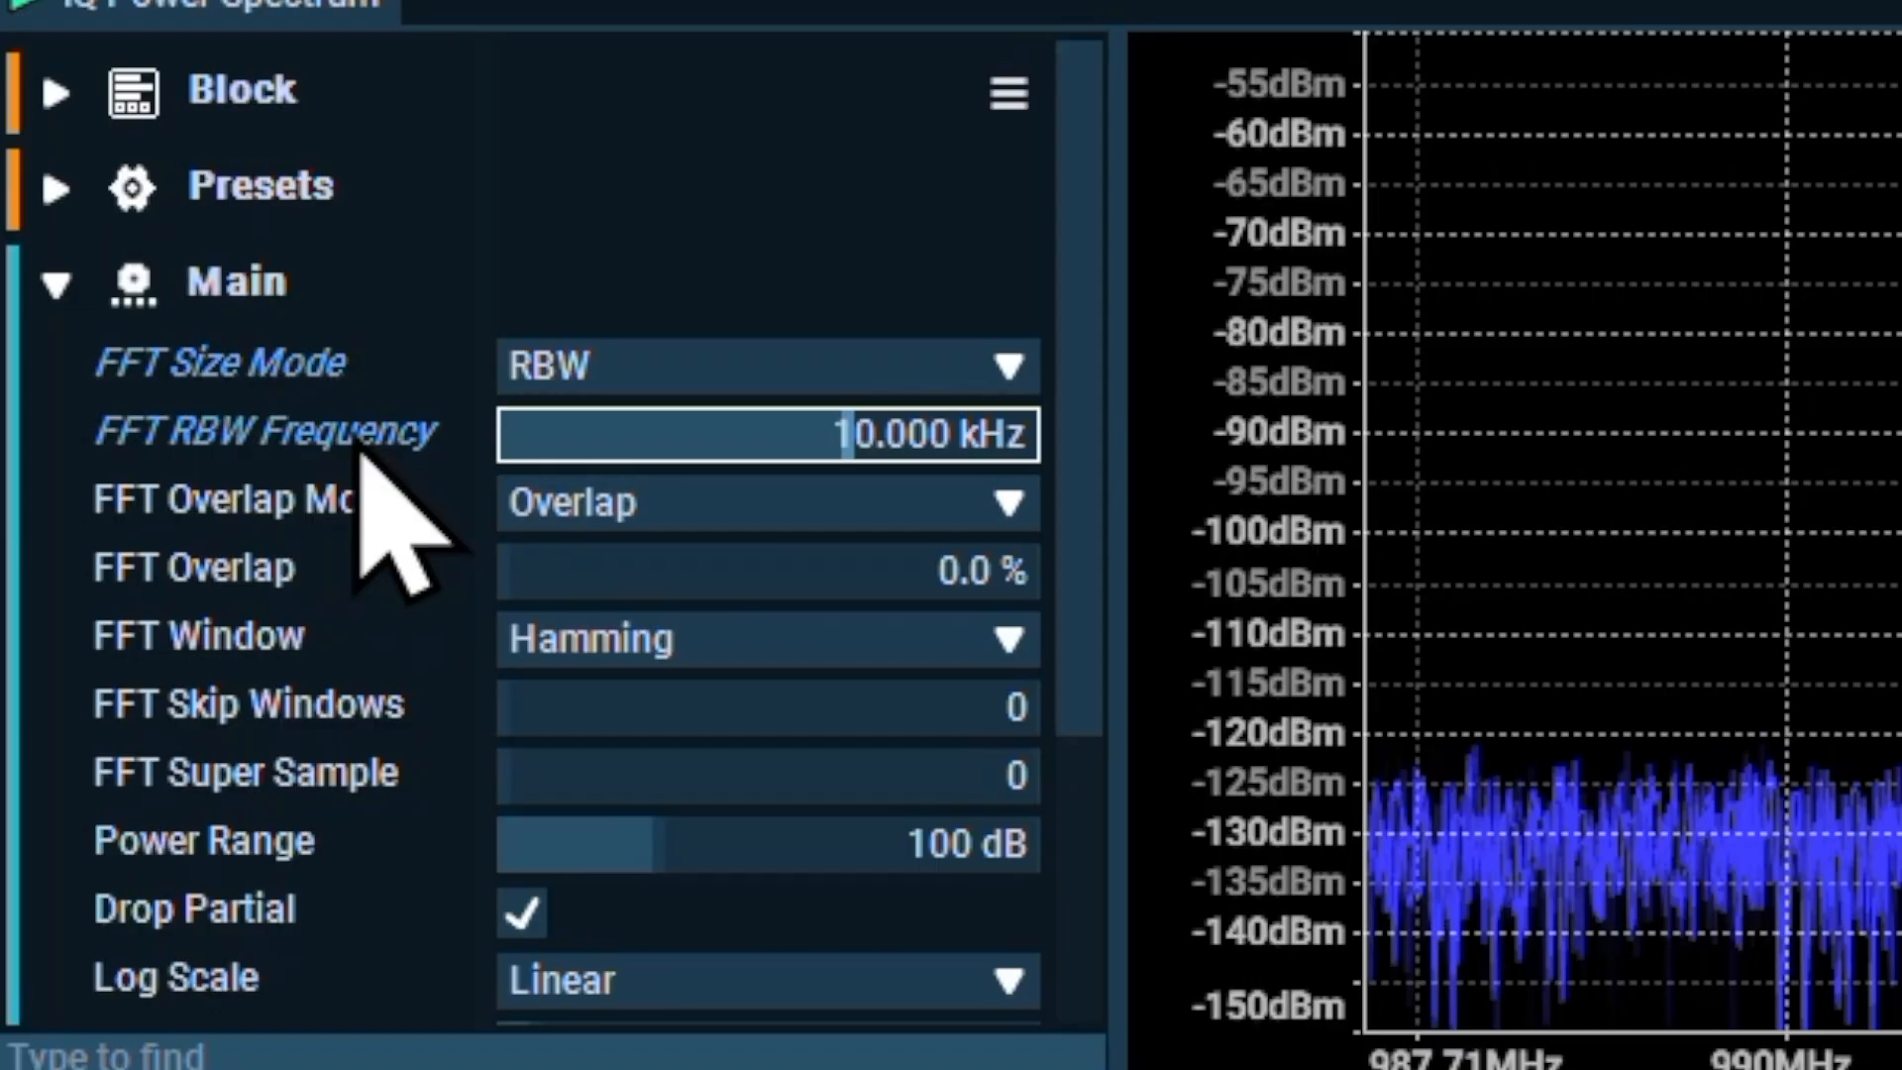
{"action": "type", "text": "100"}
{"action": "key", "text": "Return"}
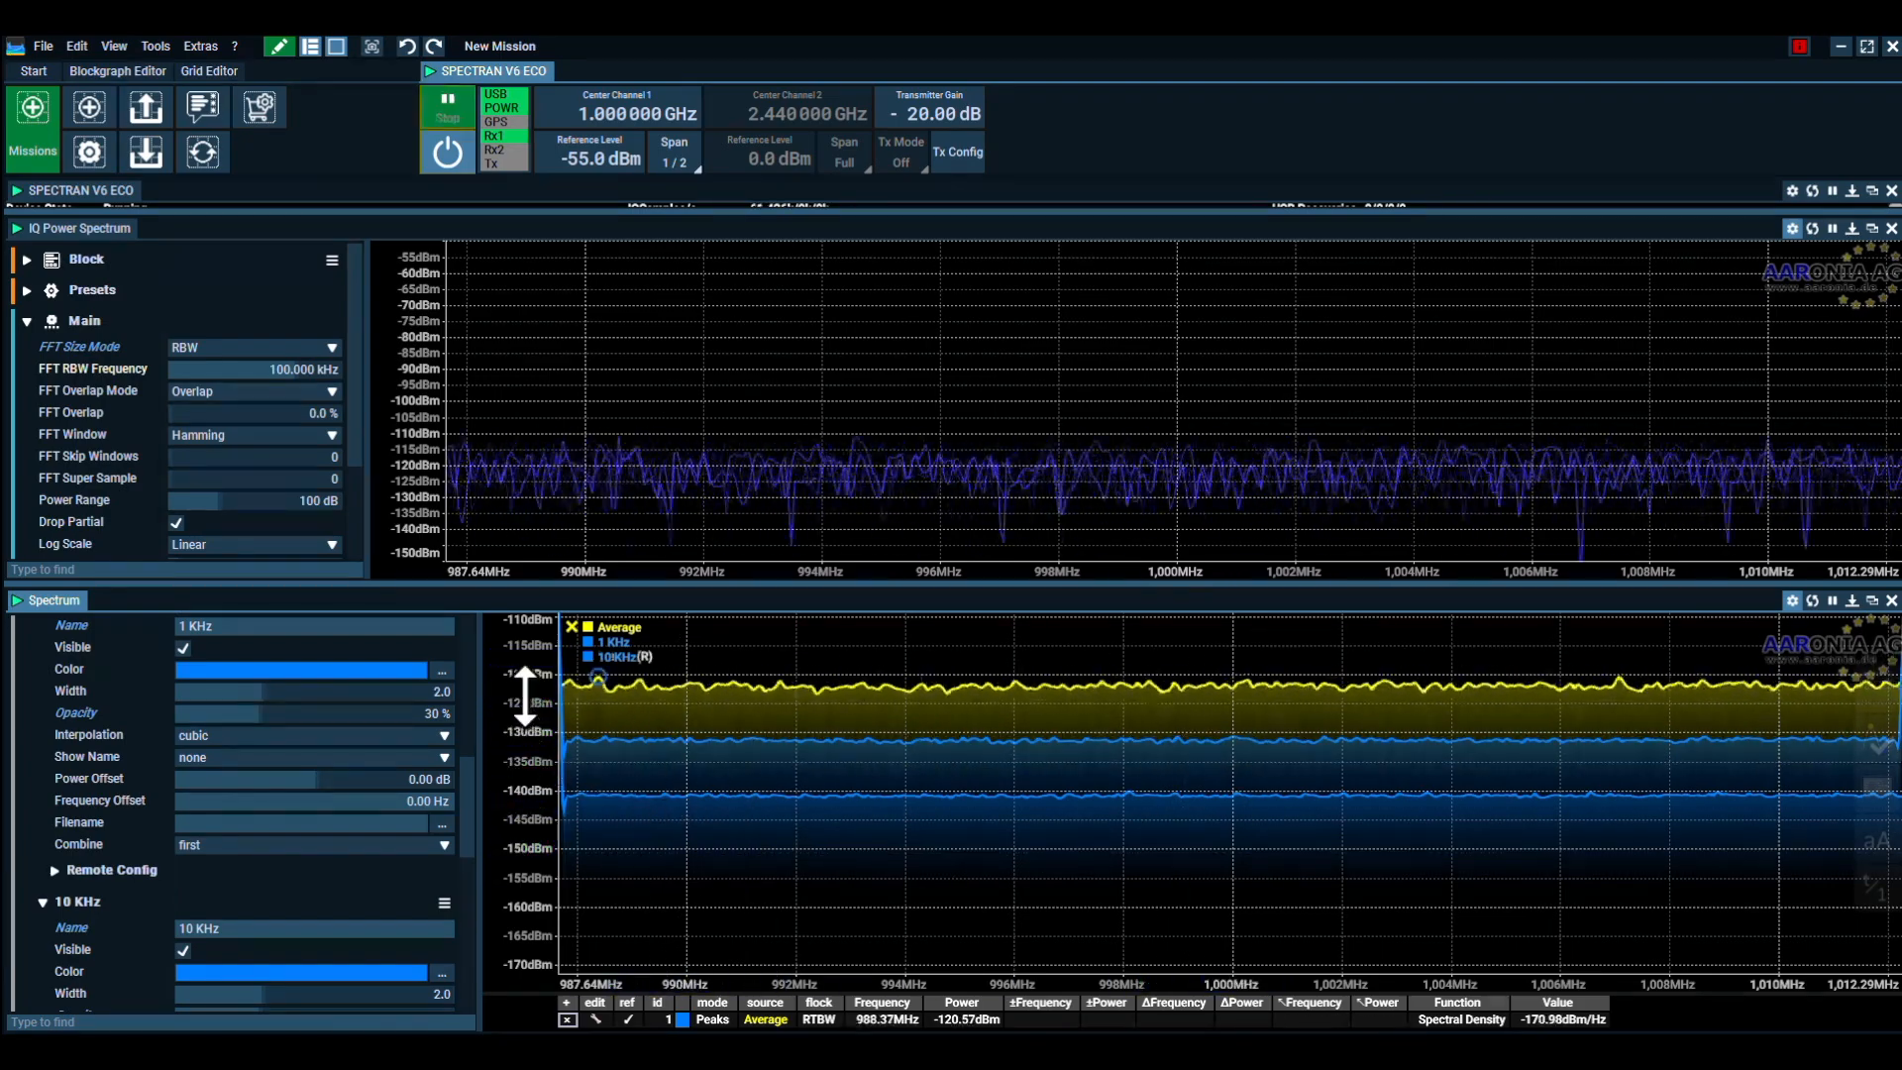
{"action": "left_click_drag", "start_coordinate": [518, 693], "coordinate": [522, 904]}
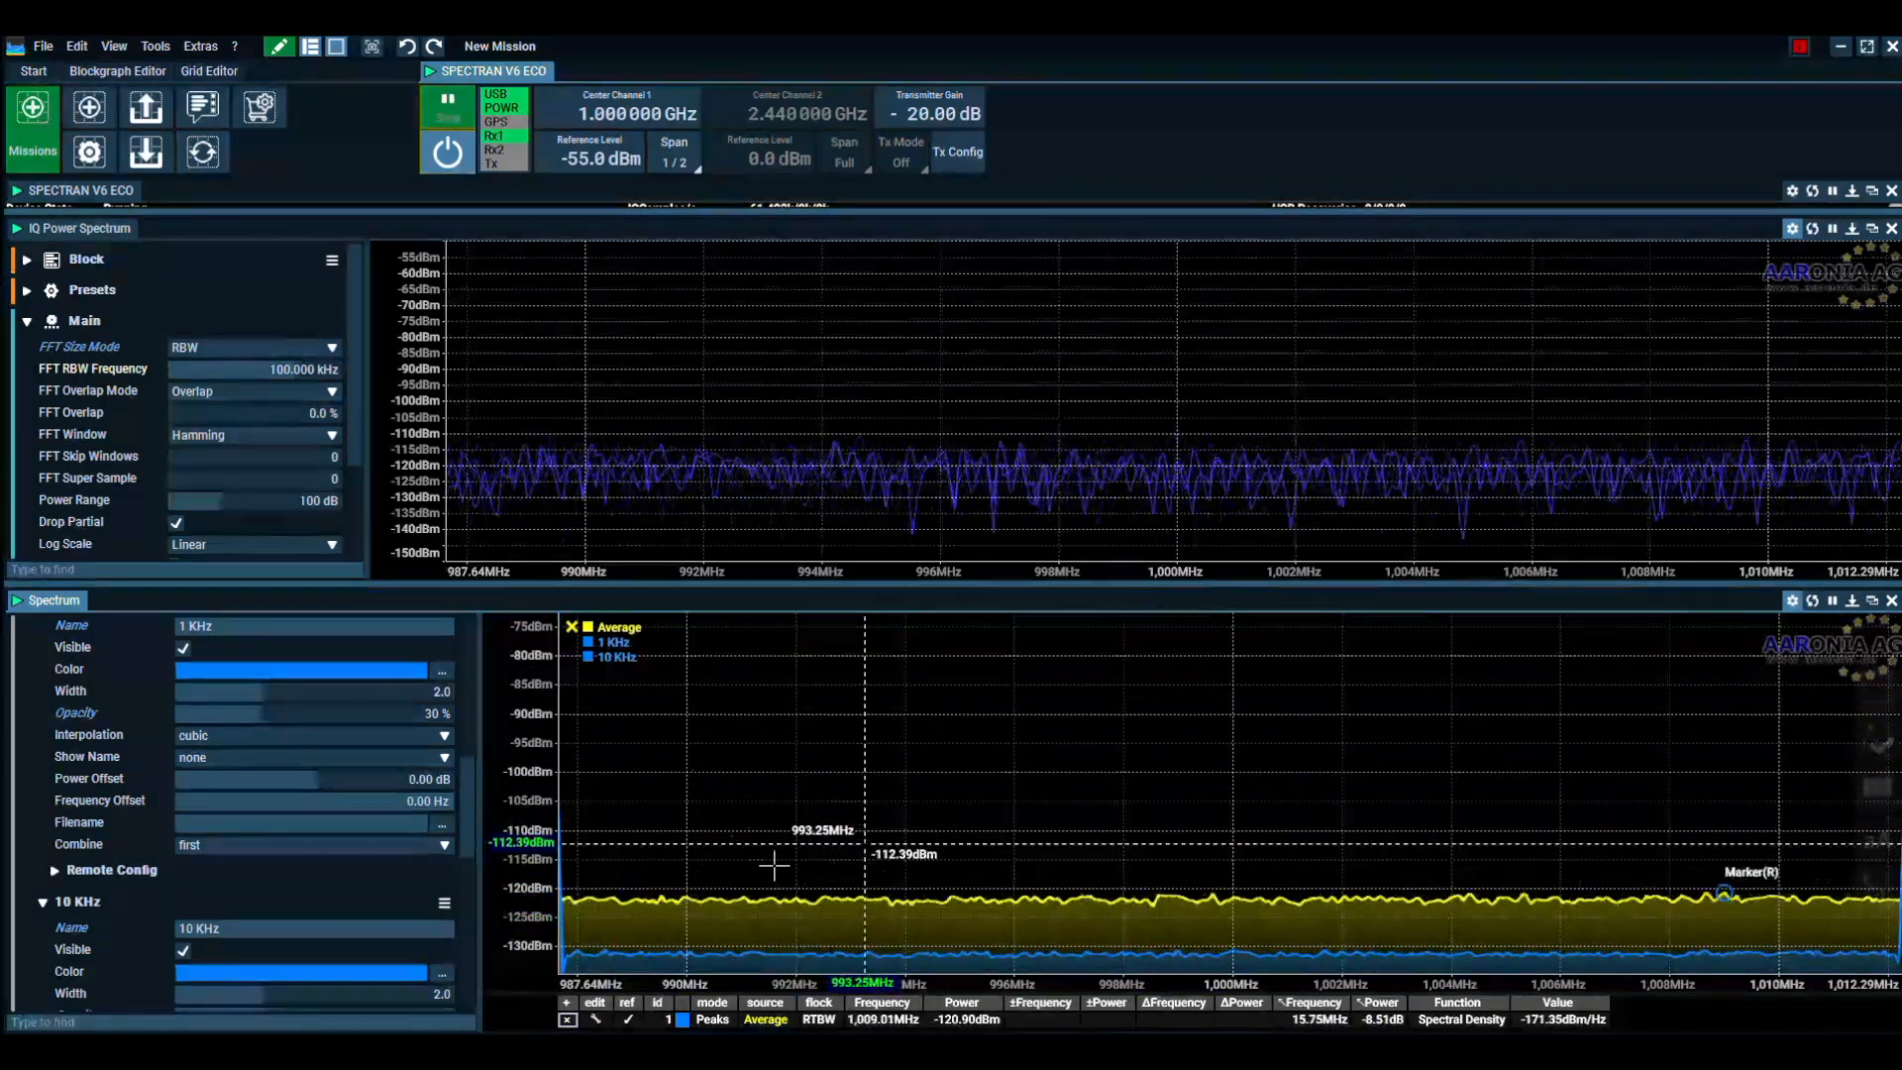
{"action": "left_click", "coordinate": [446, 101]}
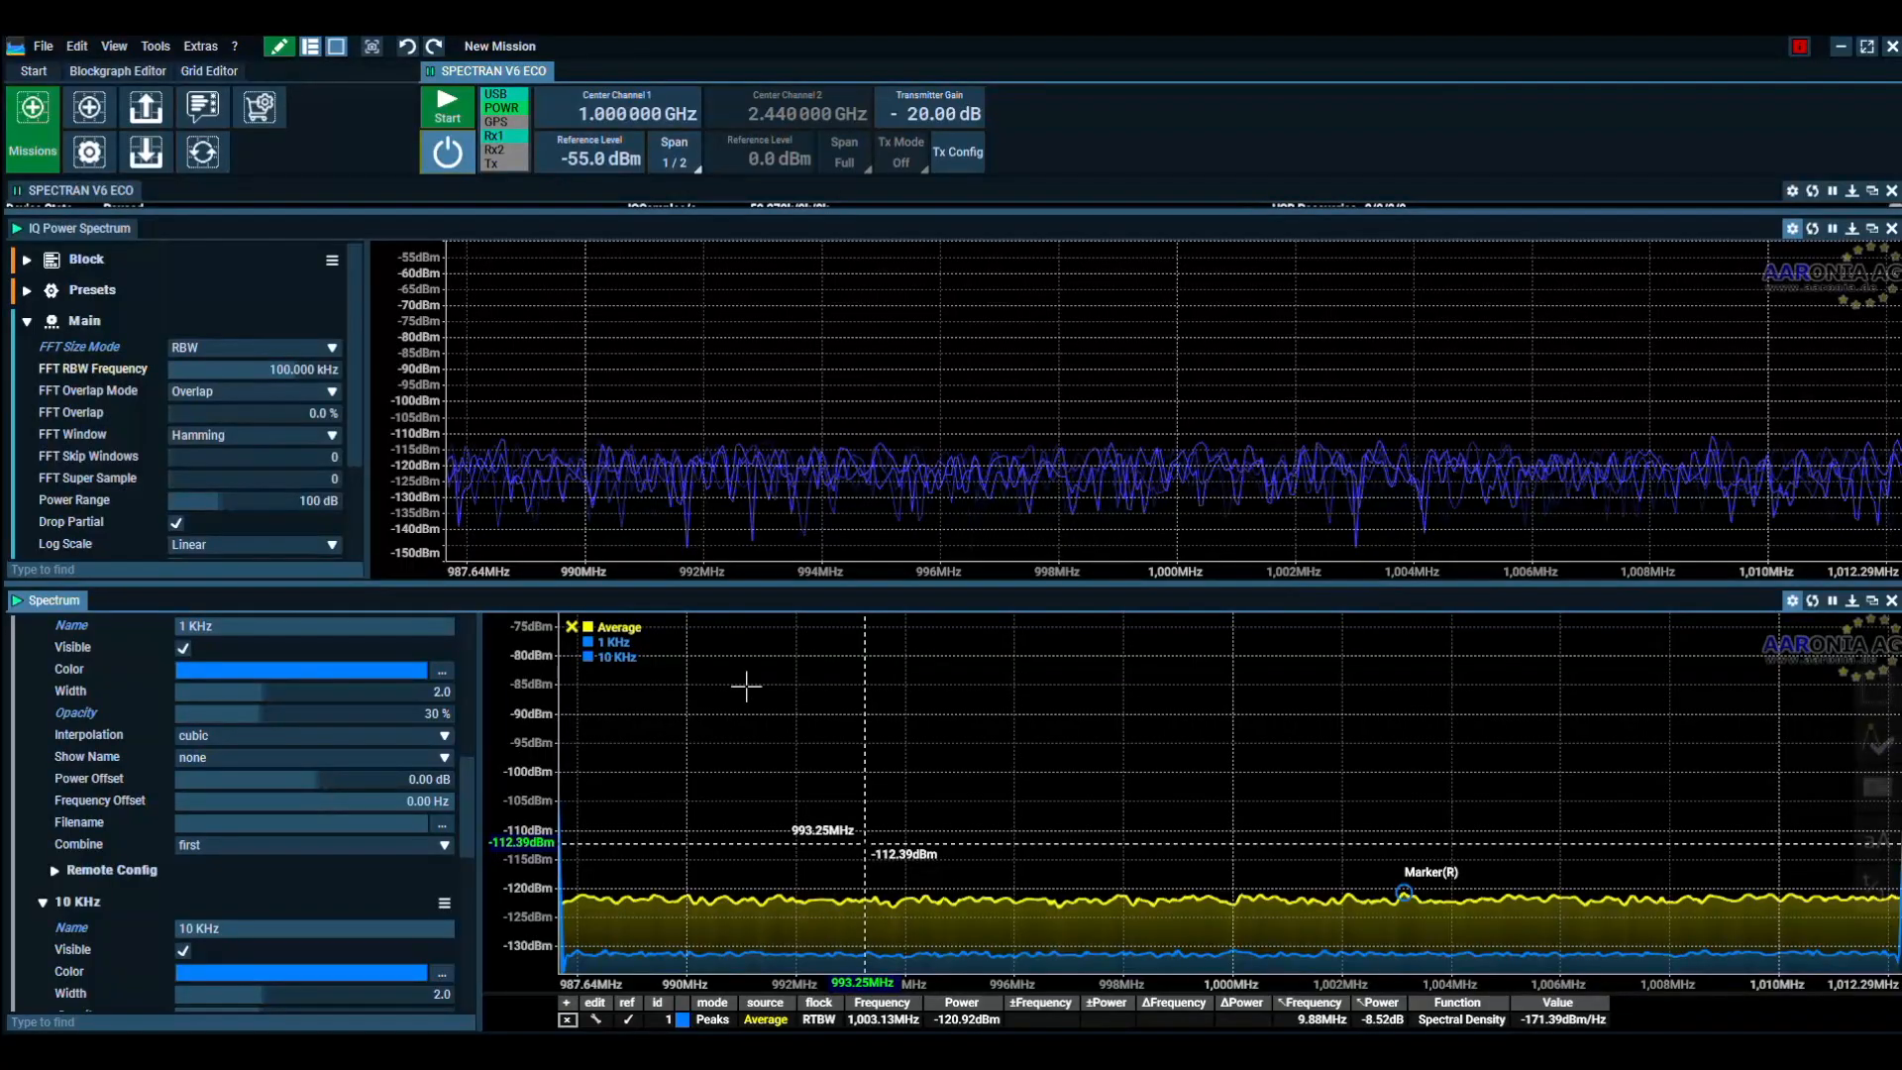
Store the Average trace captured at 100 kHz RBW as a reference trace named "100 KHz"
{"action": "mouse_move", "coordinate": [649, 642]}
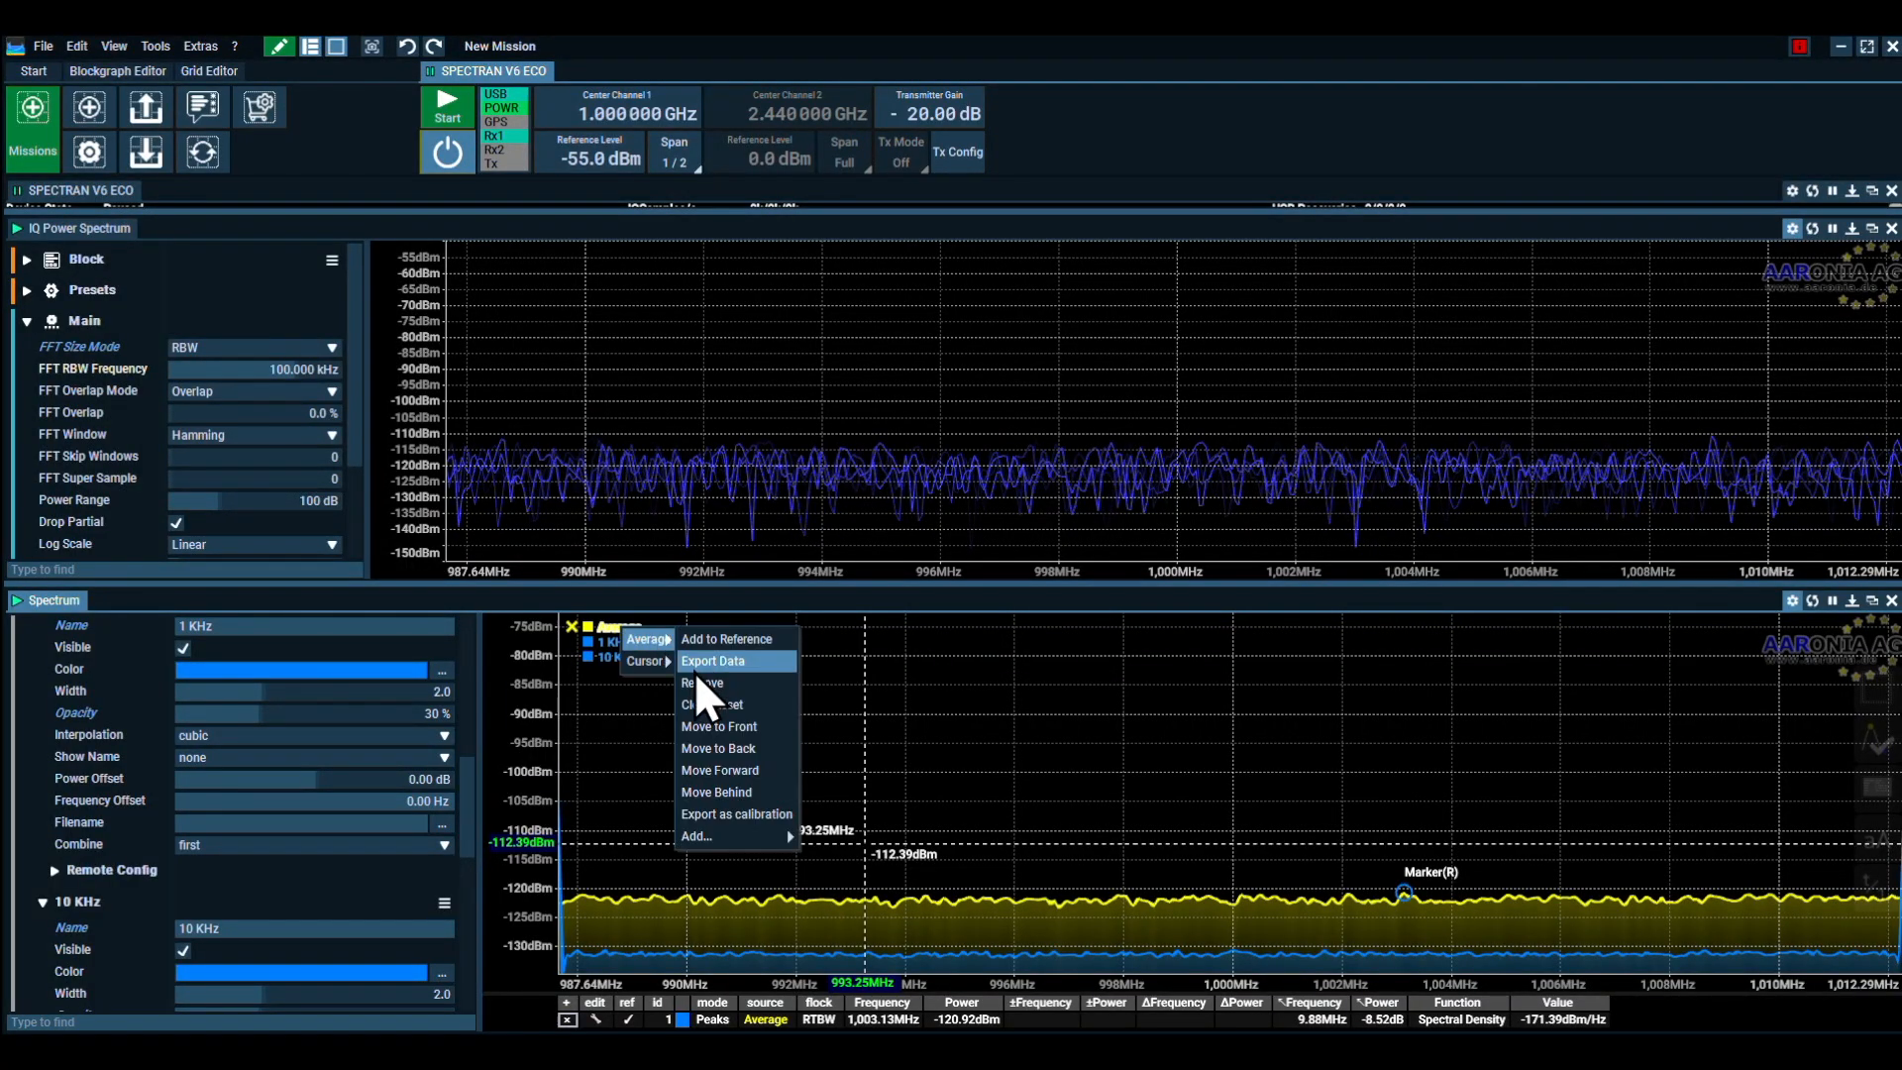
{"action": "left_click", "coordinate": [726, 645]}
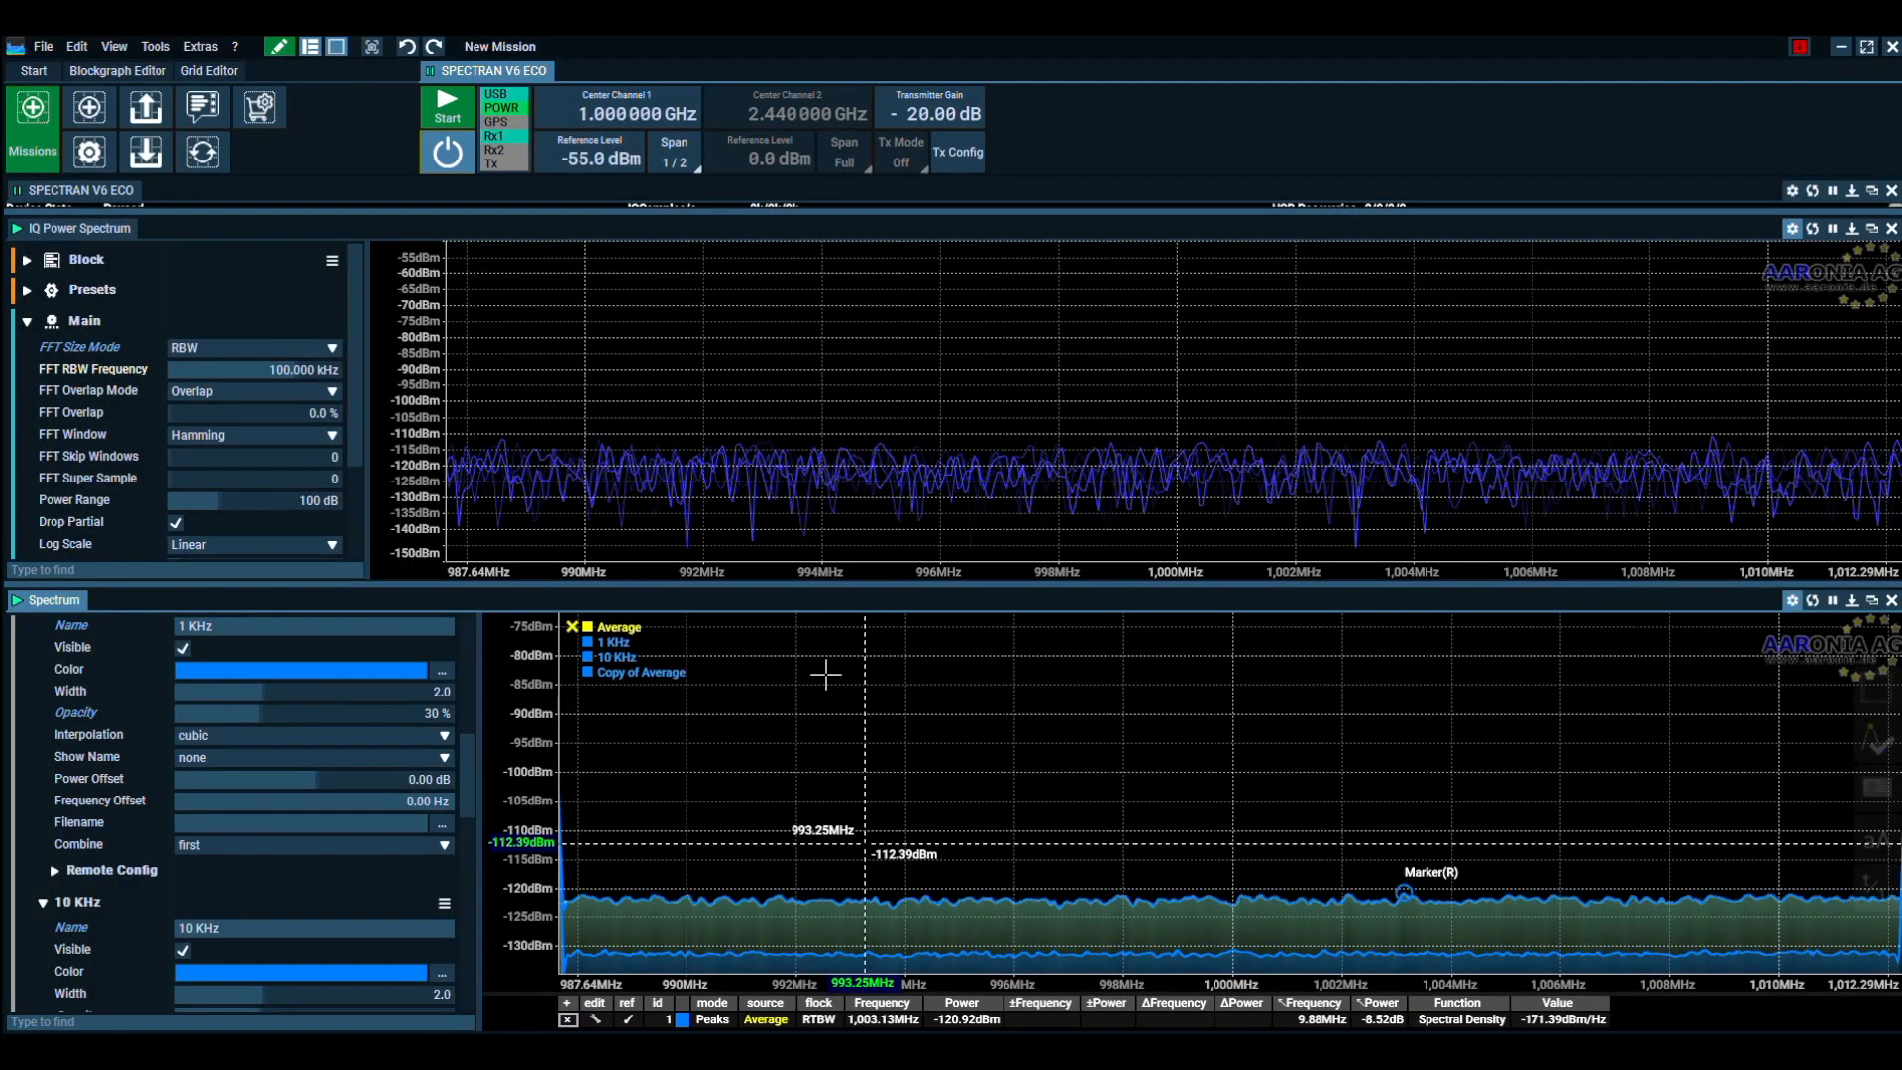
{"action": "double_click", "coordinate": [648, 674]}
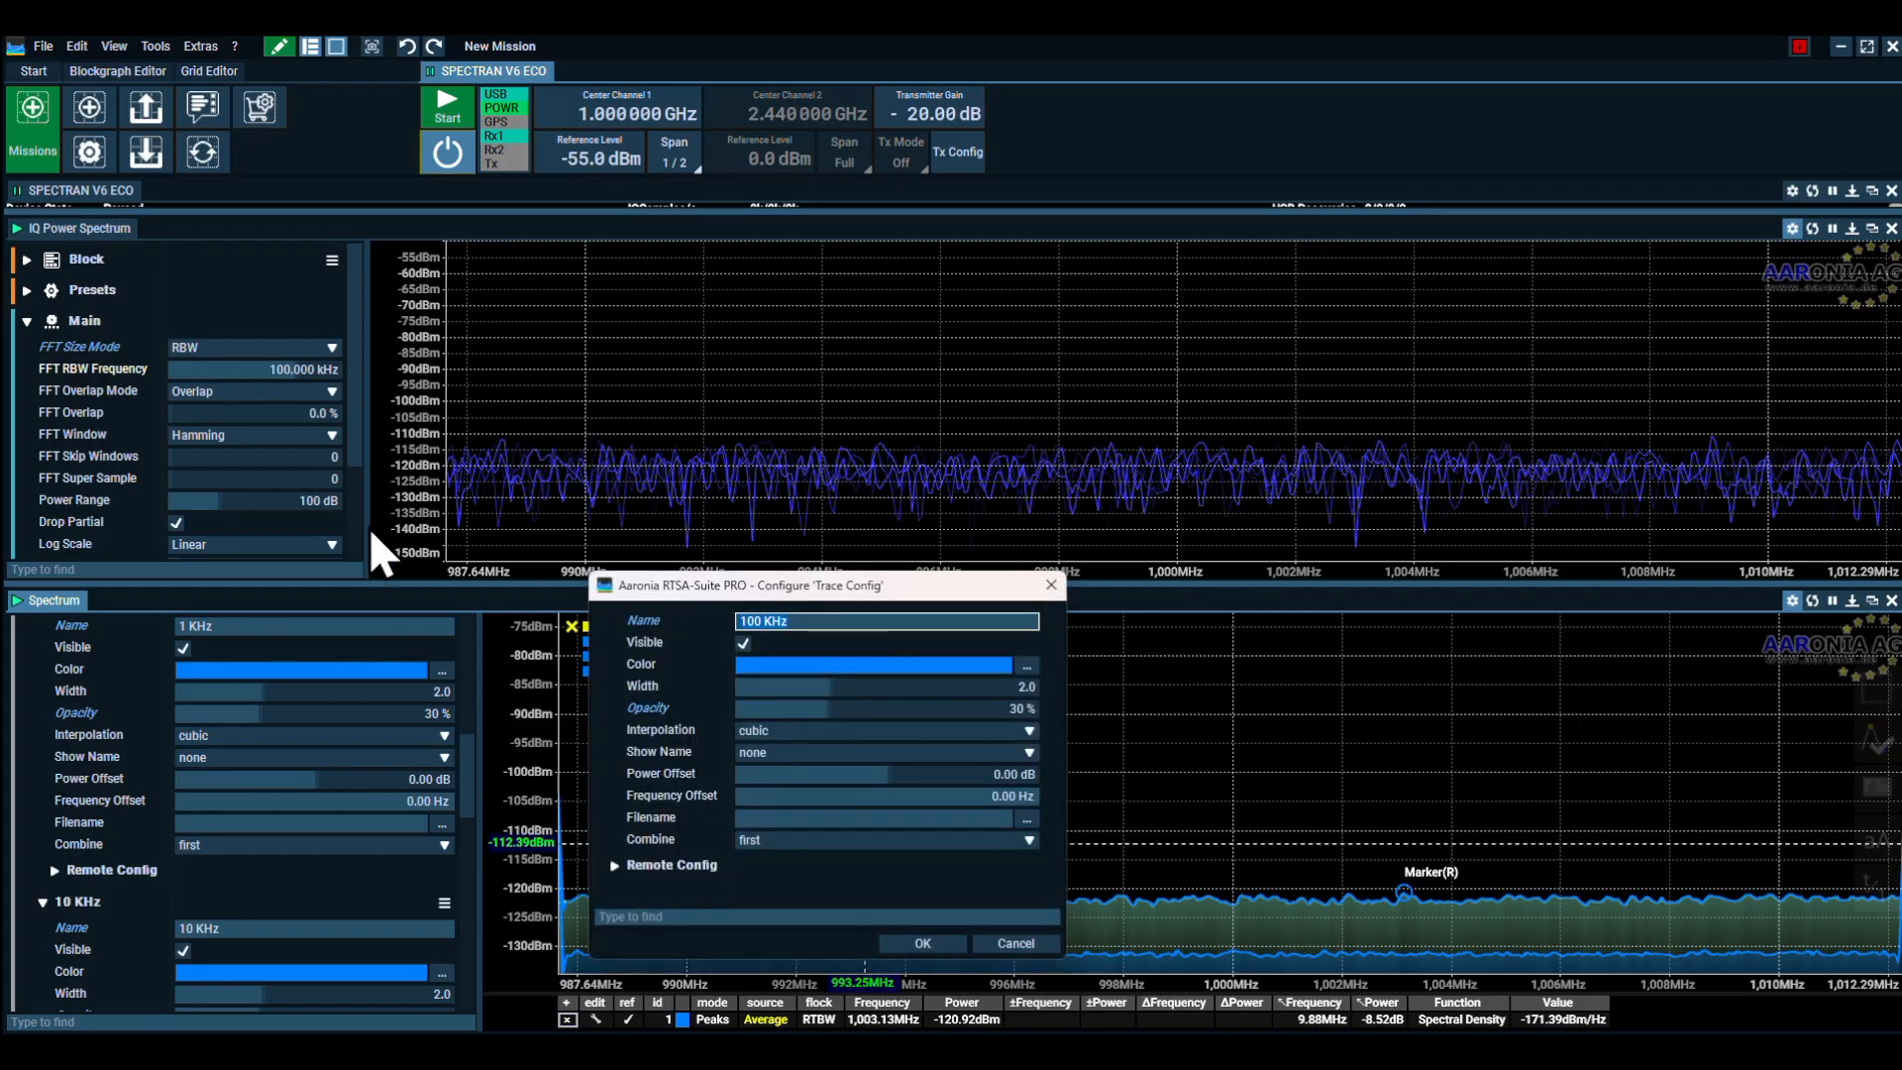
{"action": "left_click", "coordinate": [923, 943]}
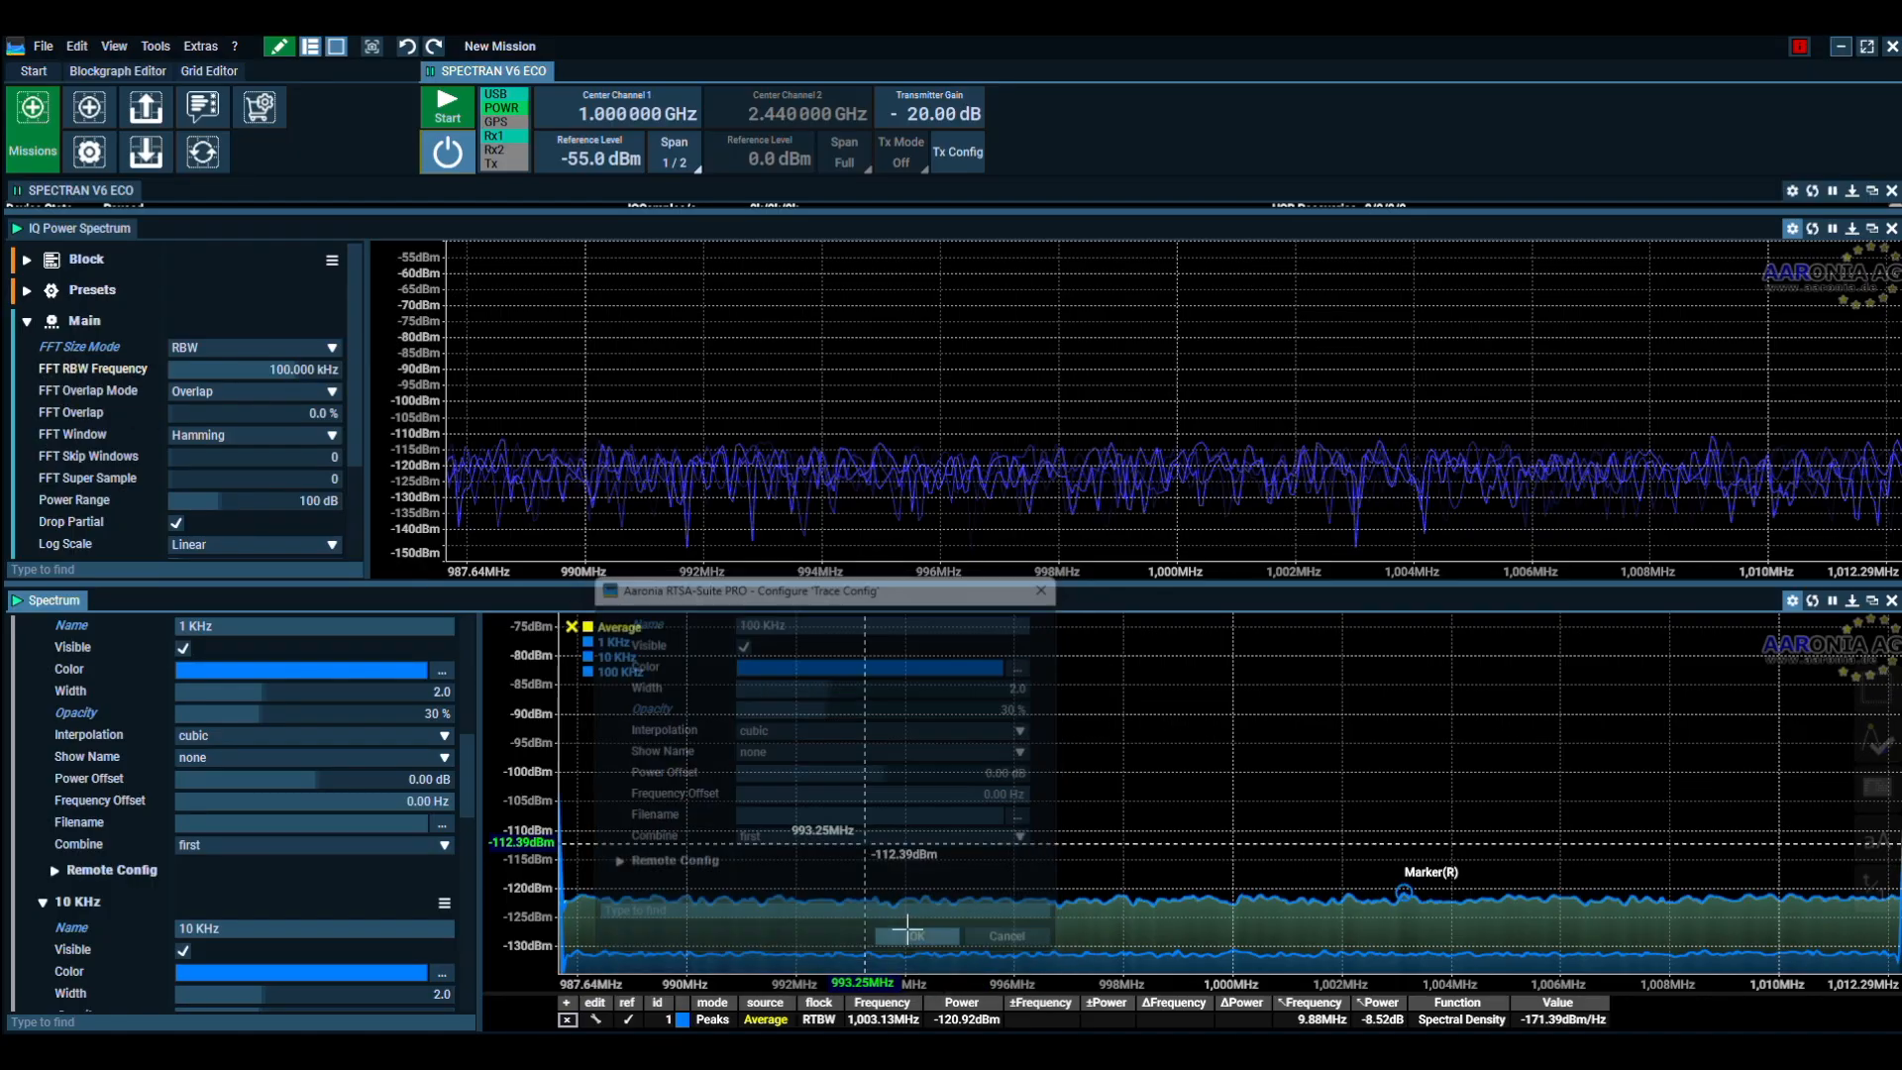
Set the FFT RBW frequency to 1,000 kHz and capture a new Average trace, starting and then stopping the device
{"action": "left_click", "coordinate": [92, 360]}
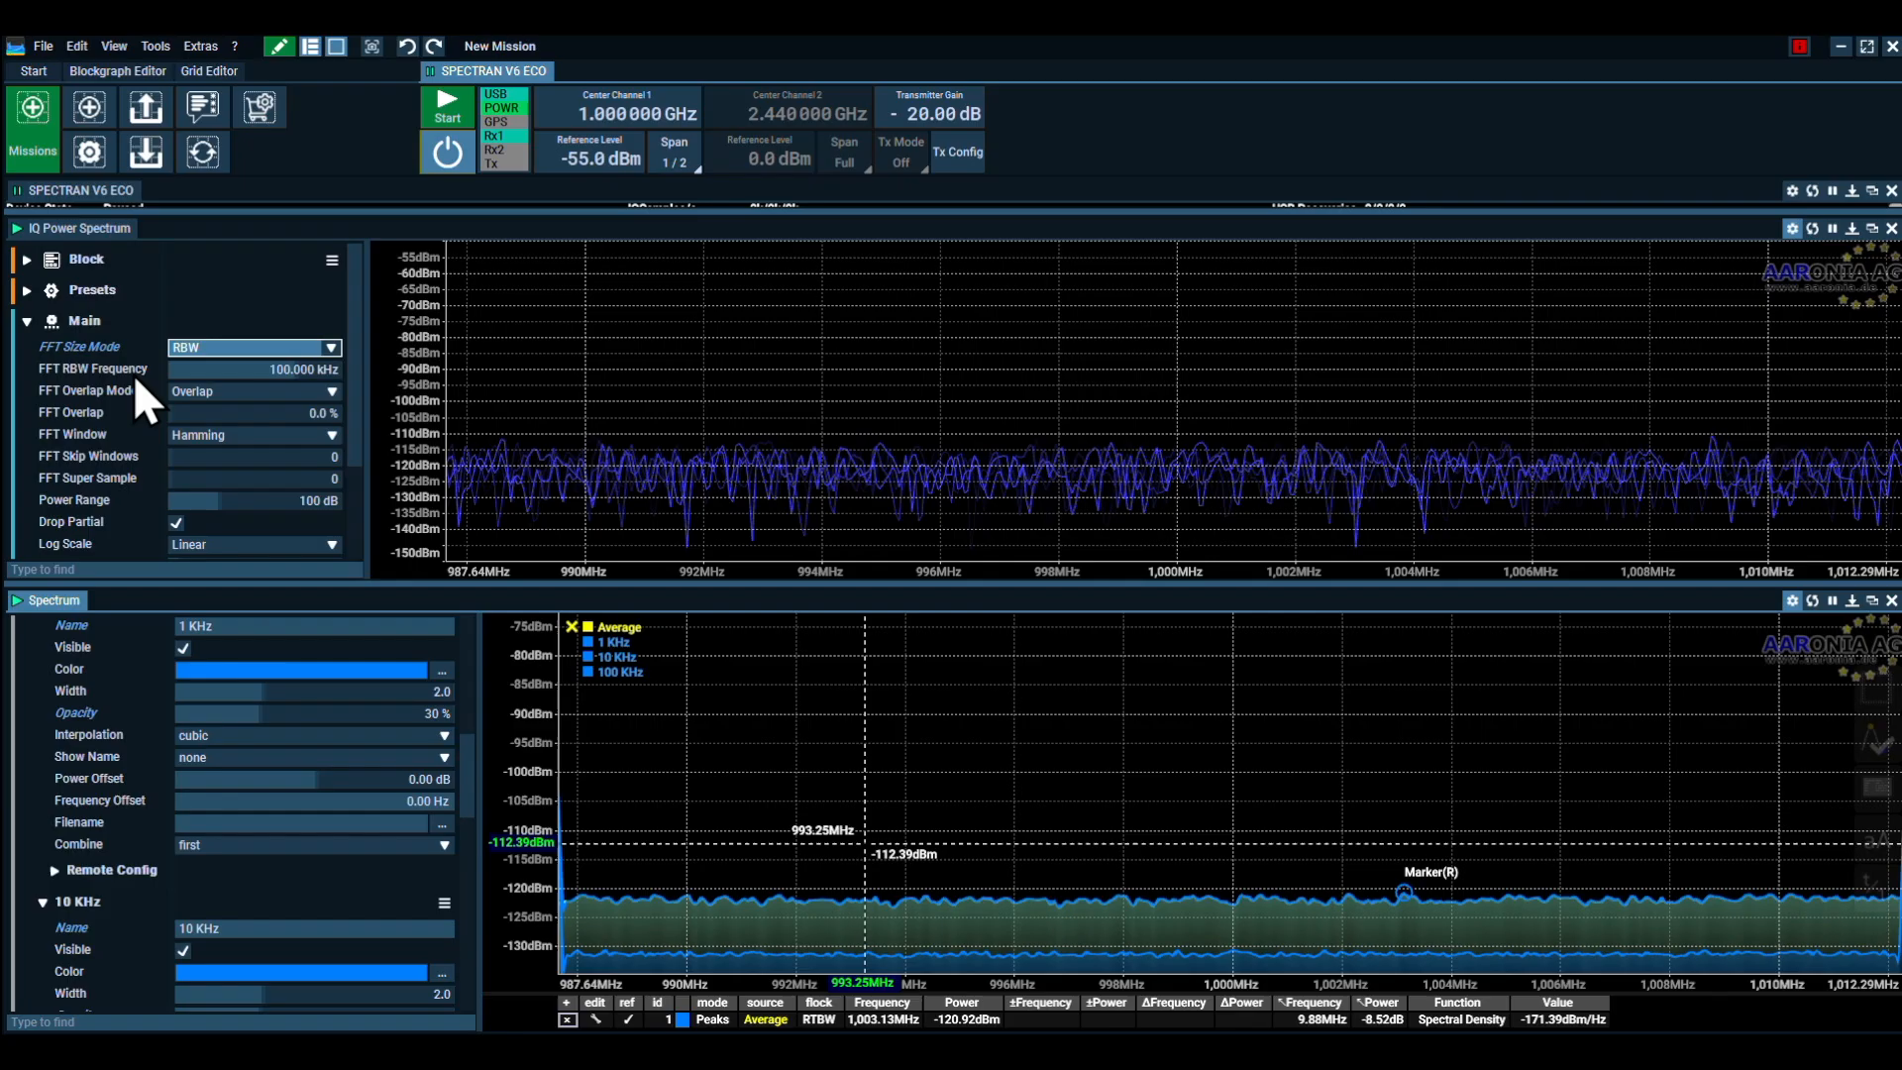
{"action": "key", "text": "Tab"}
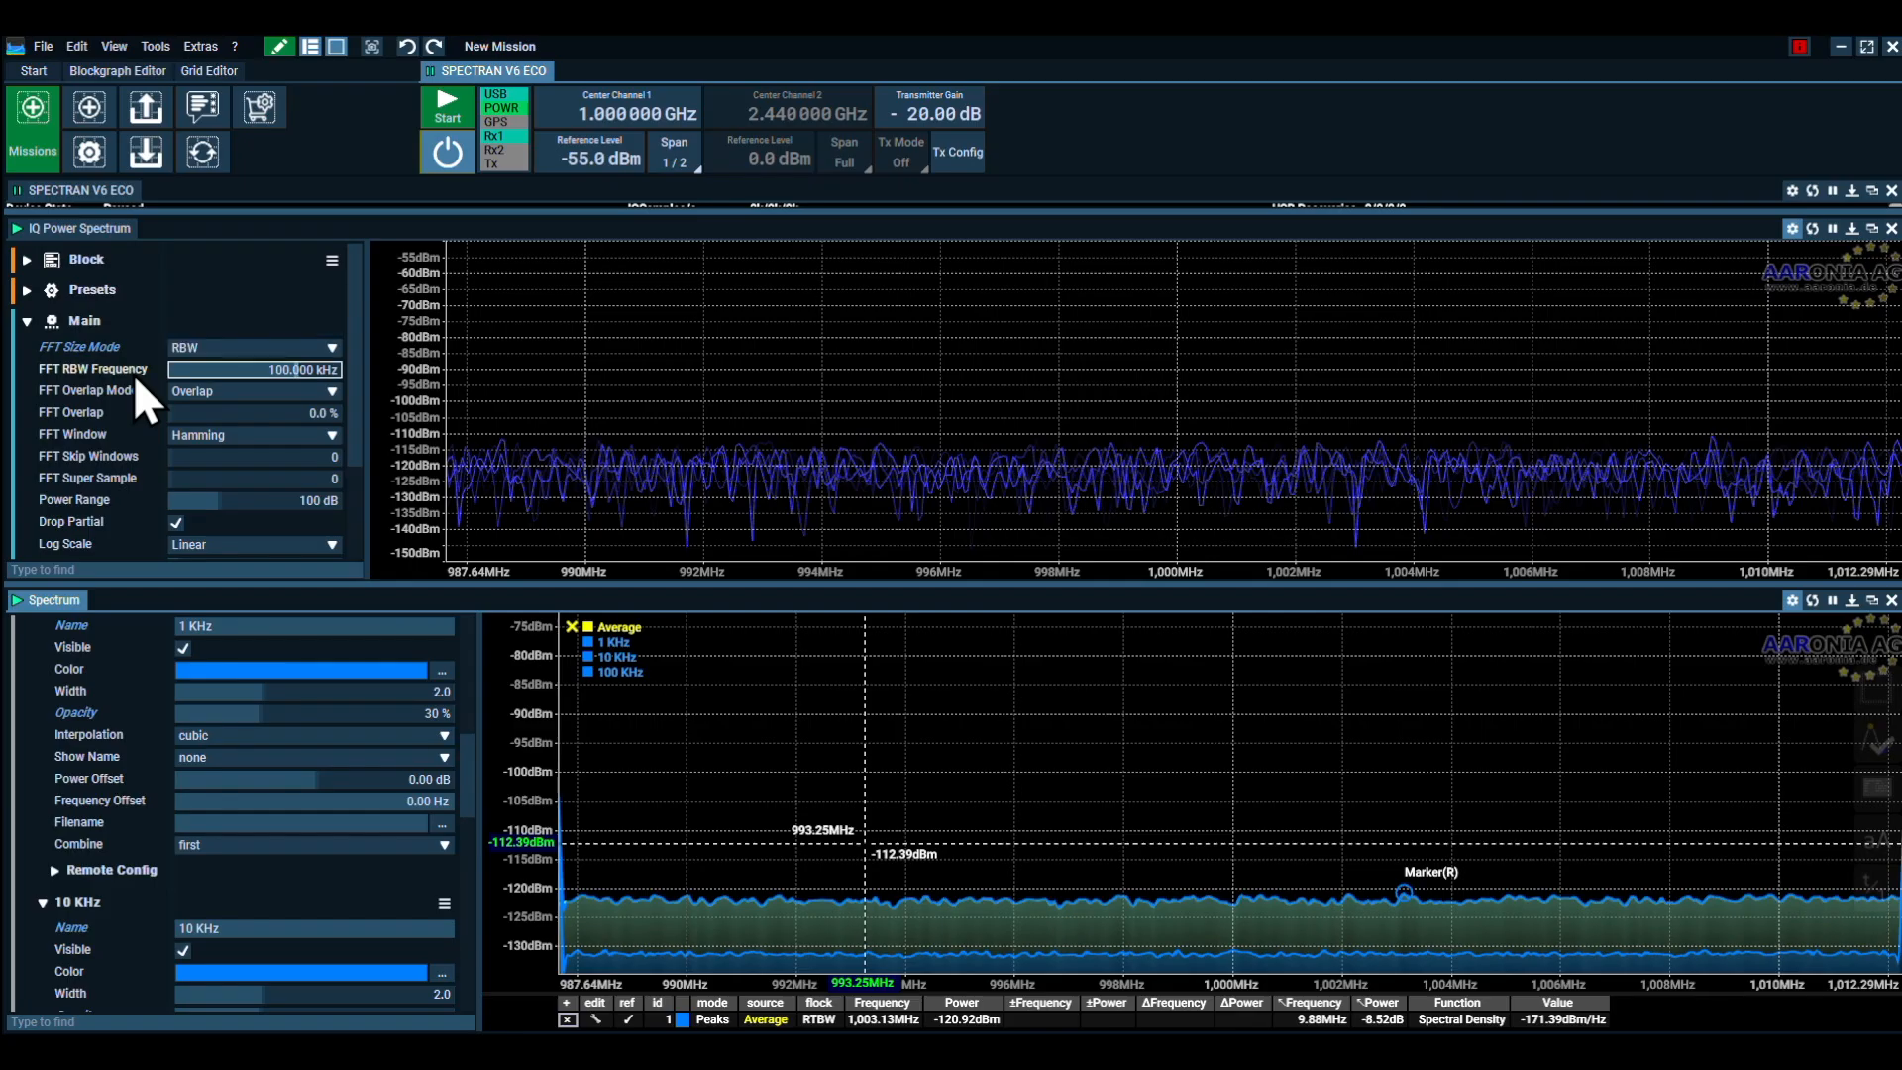
{"action": "key", "text": "ctrl+a"}
{"action": "key", "text": "BackSpace"}
{"action": "type", "text": "1000"}
{"action": "key", "text": "Return"}
{"action": "left_click", "coordinate": [454, 110]}
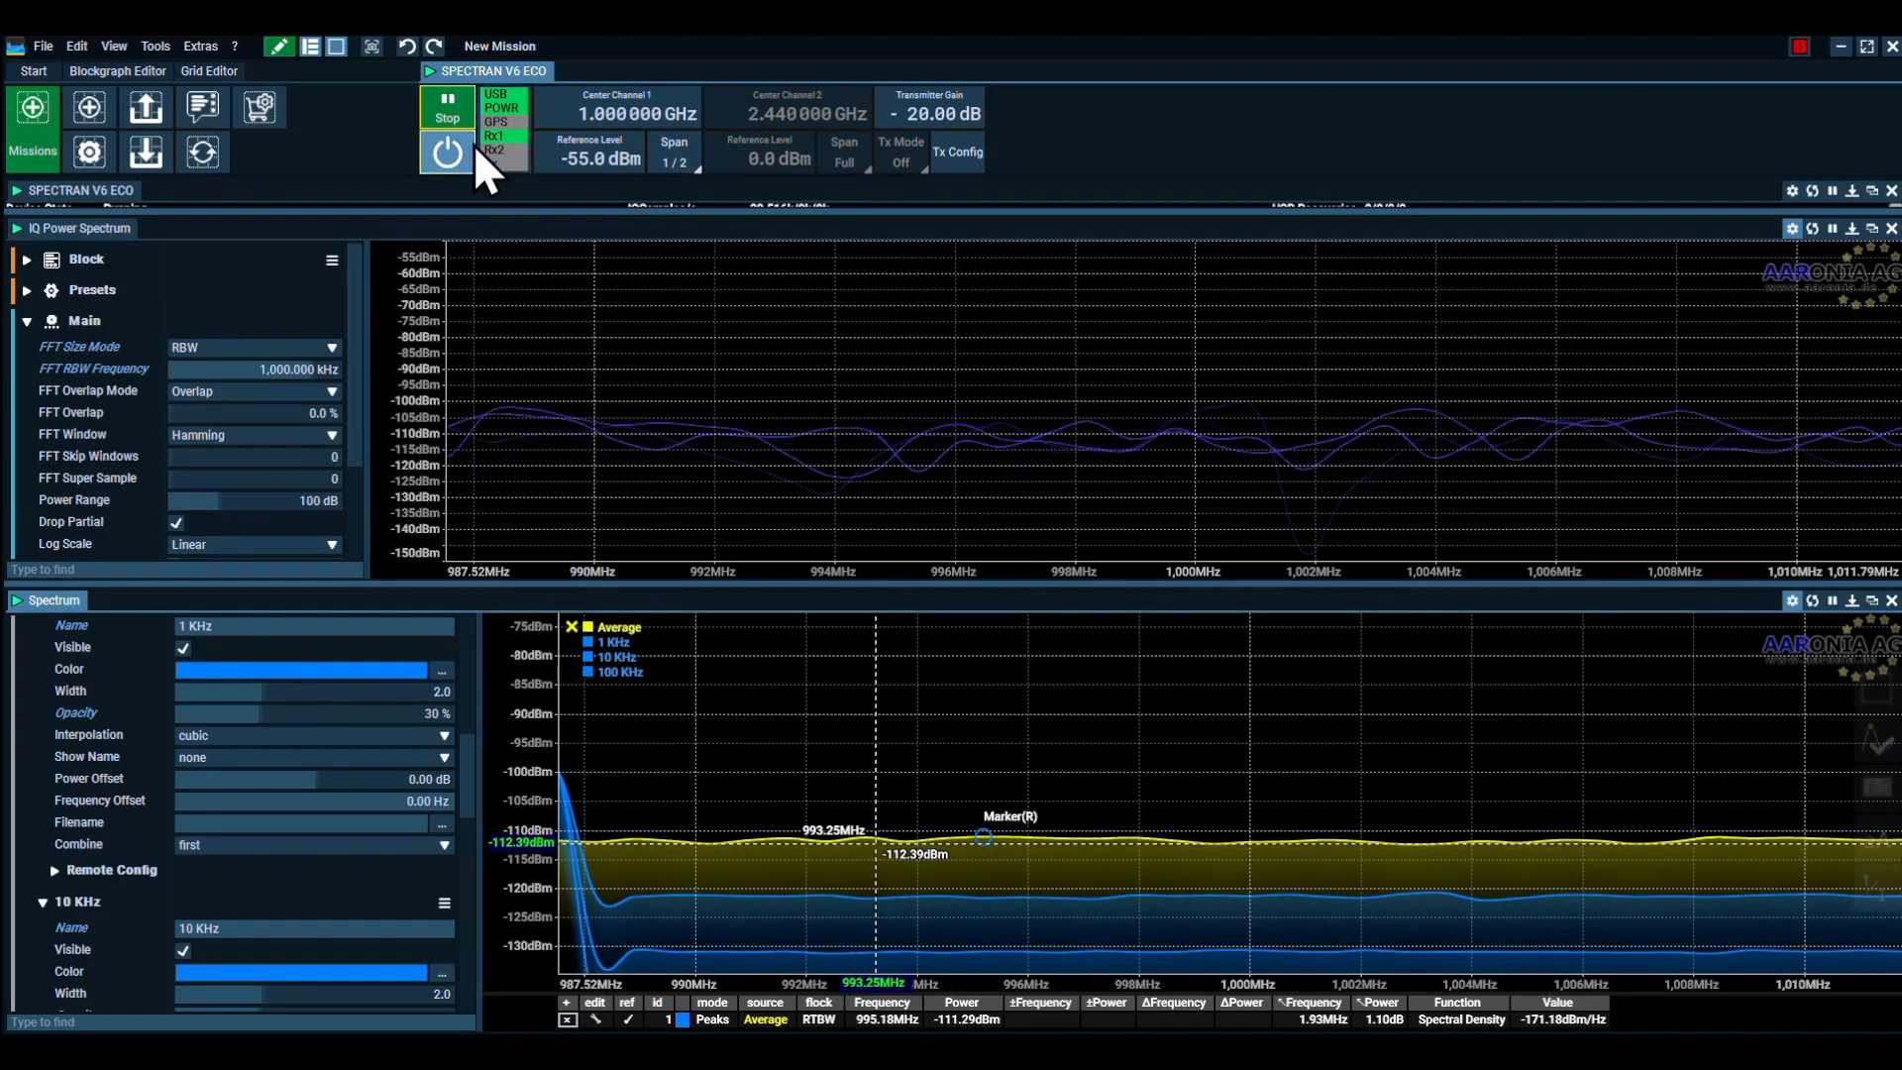
{"action": "left_click", "coordinate": [454, 103]}
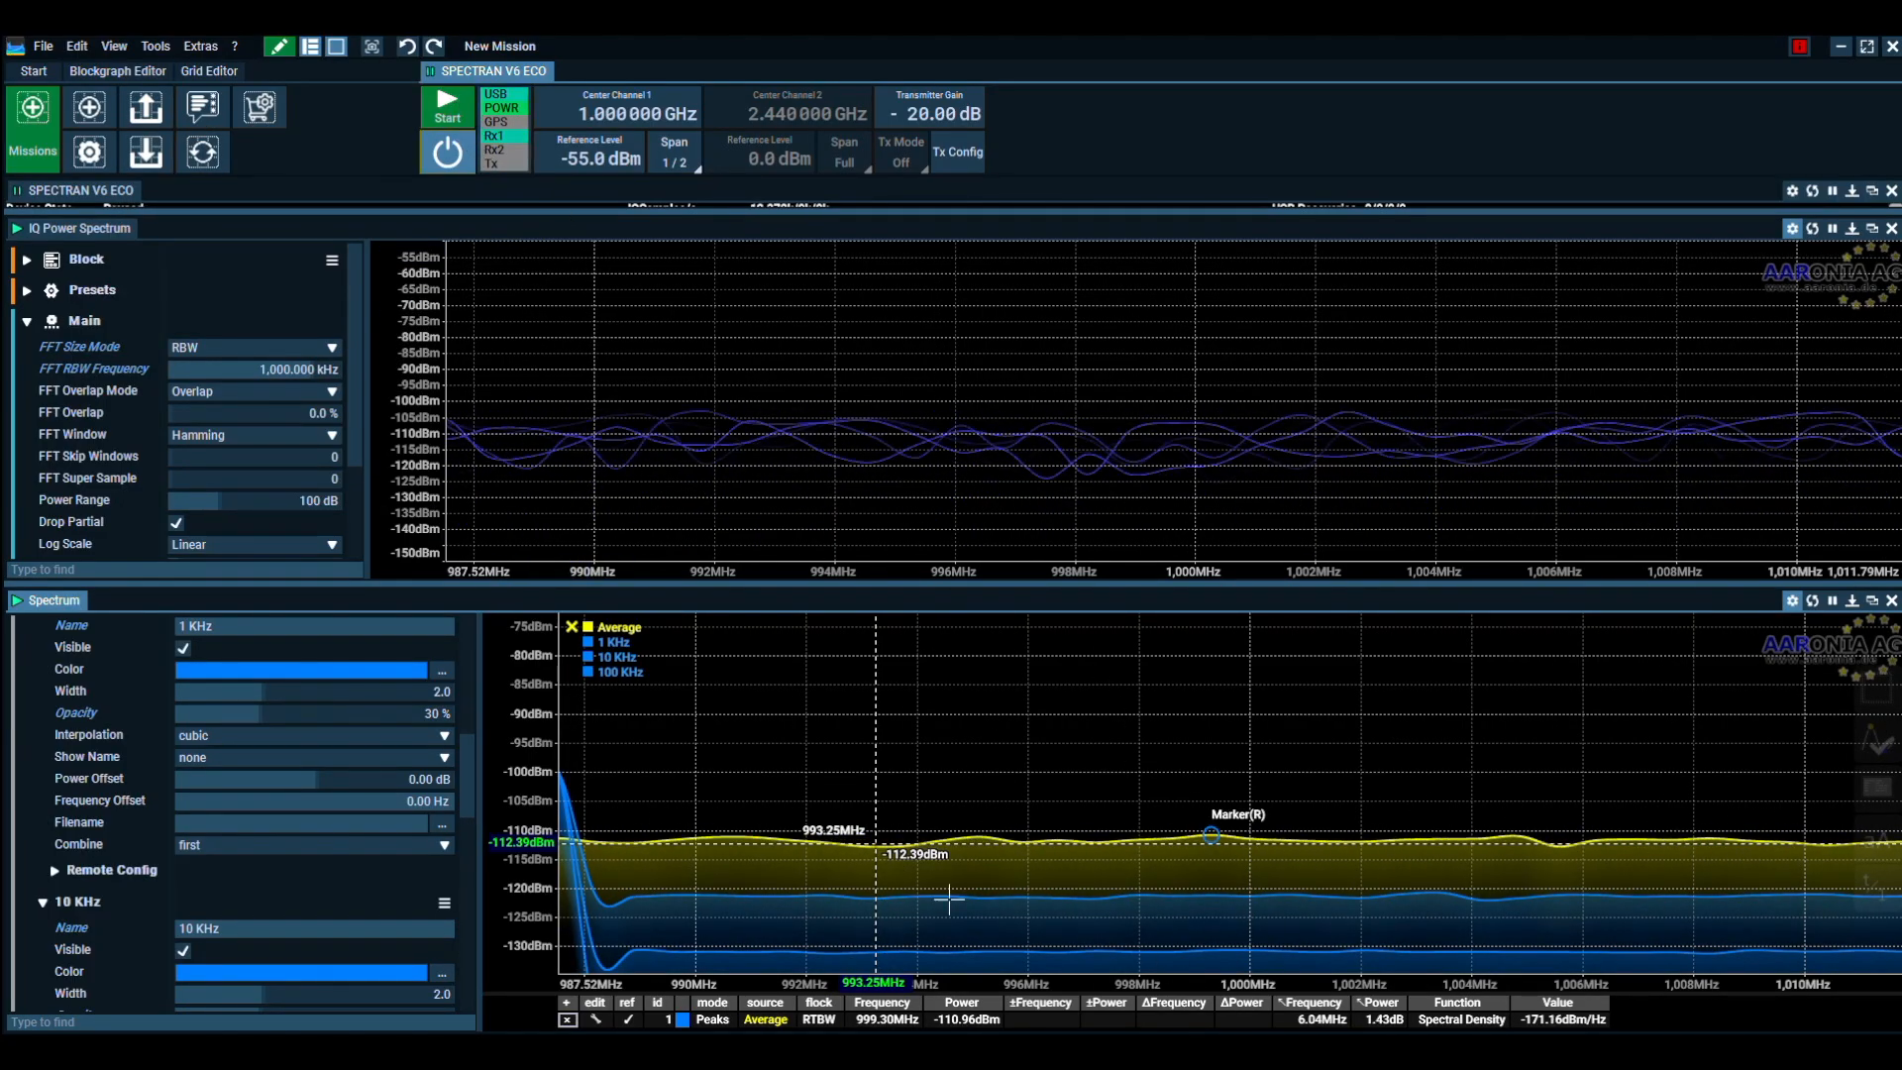
Set the 1 KHz reference trace's Show Name option to above-center so its name labels the curve
{"action": "left_click_drag", "start_coordinate": [504, 867], "coordinate": [512, 650]}
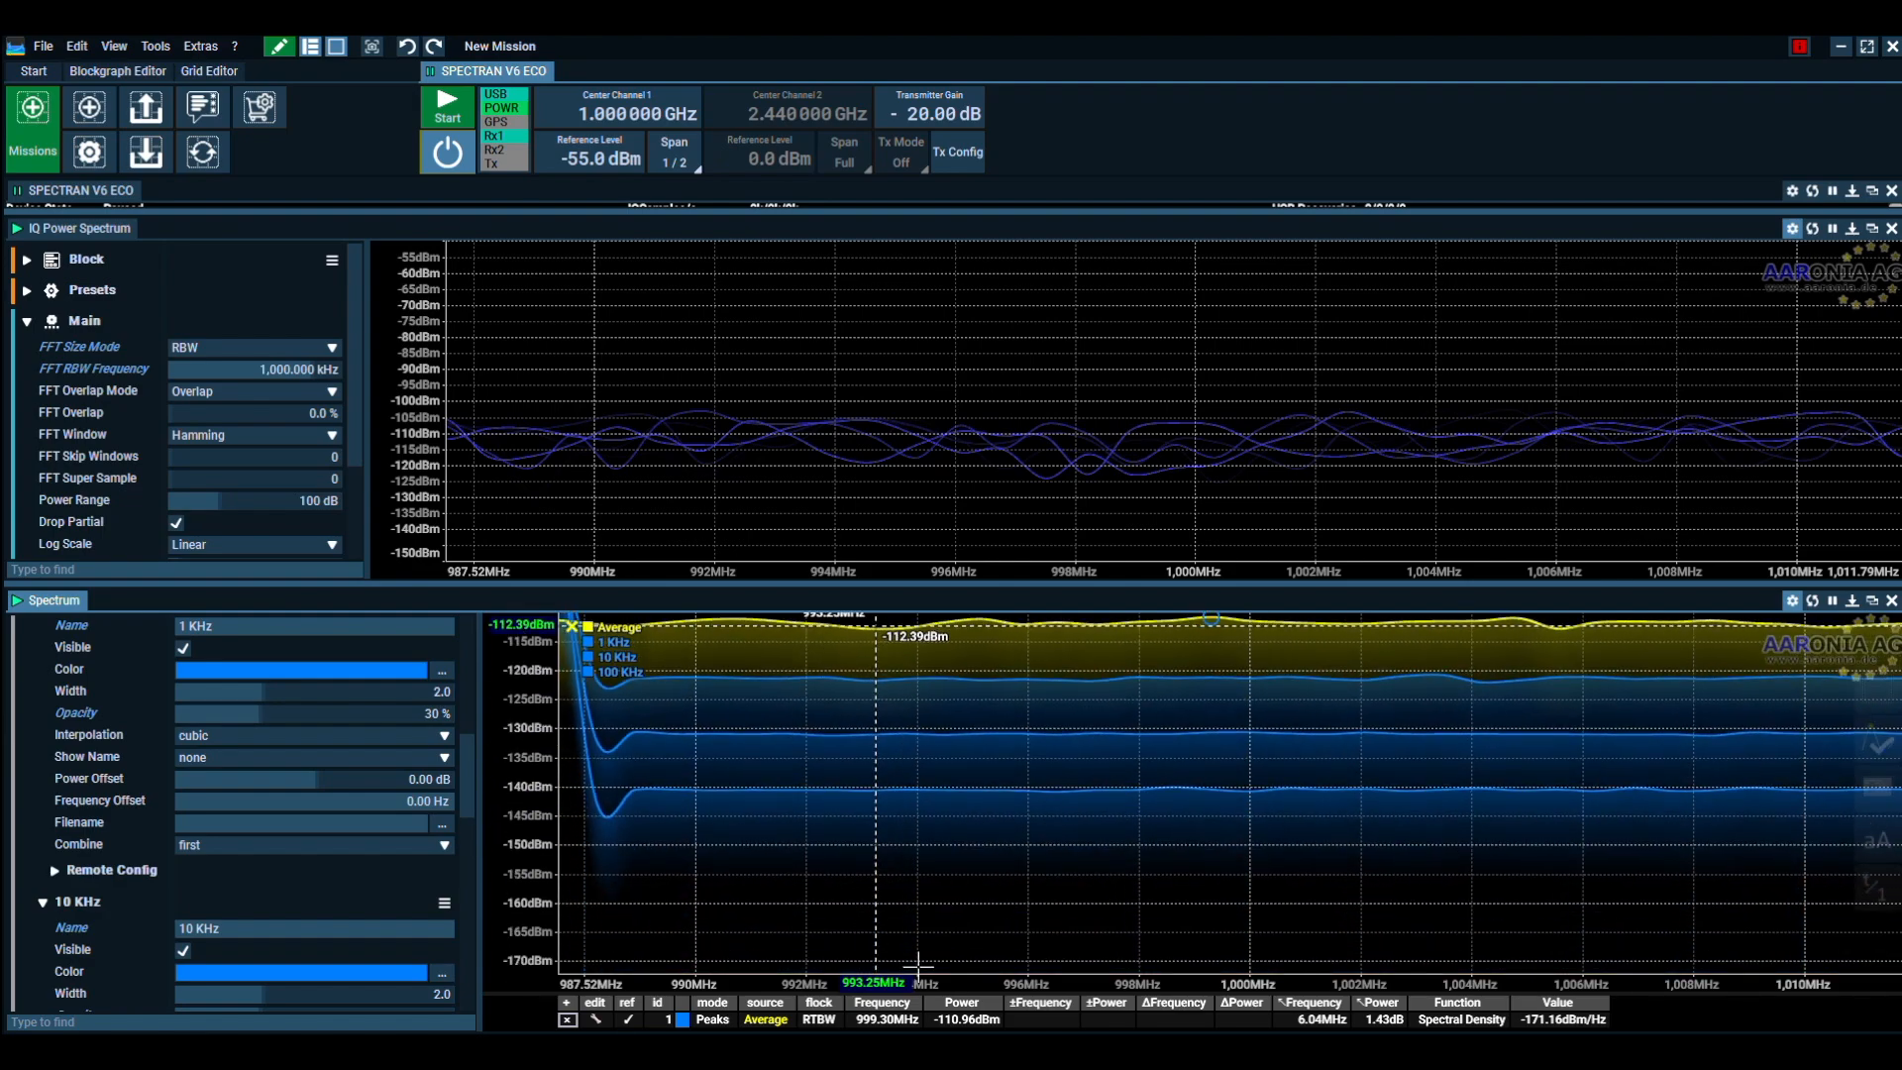
{"action": "scroll", "coordinate": [983, 984], "scroll_direction": "up", "scroll_amount": 3}
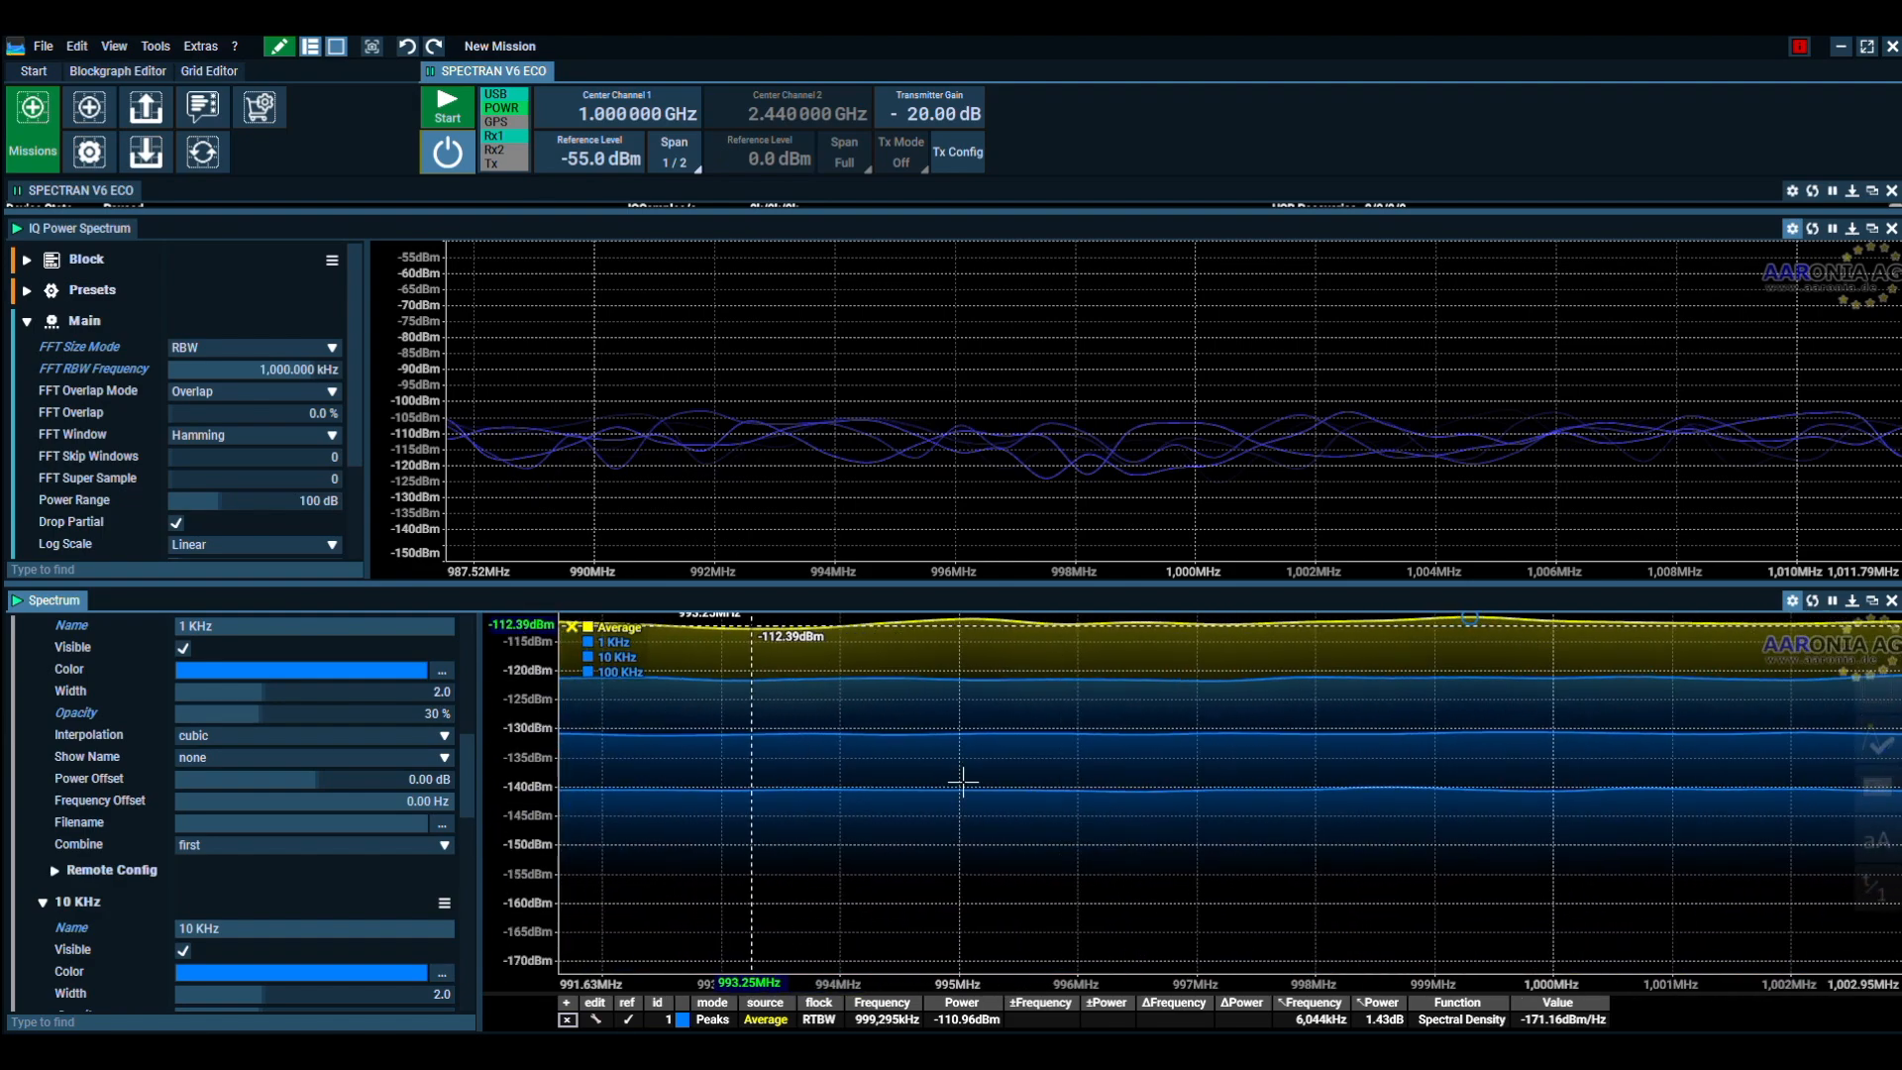
{"action": "mouse_move", "coordinate": [524, 728]}
{"action": "left_mouse_down"}
{"action": "mouse_move", "coordinate": [526, 779]}
{"action": "mouse_move", "coordinate": [564, 796]}
{"action": "left_mouse_up"}
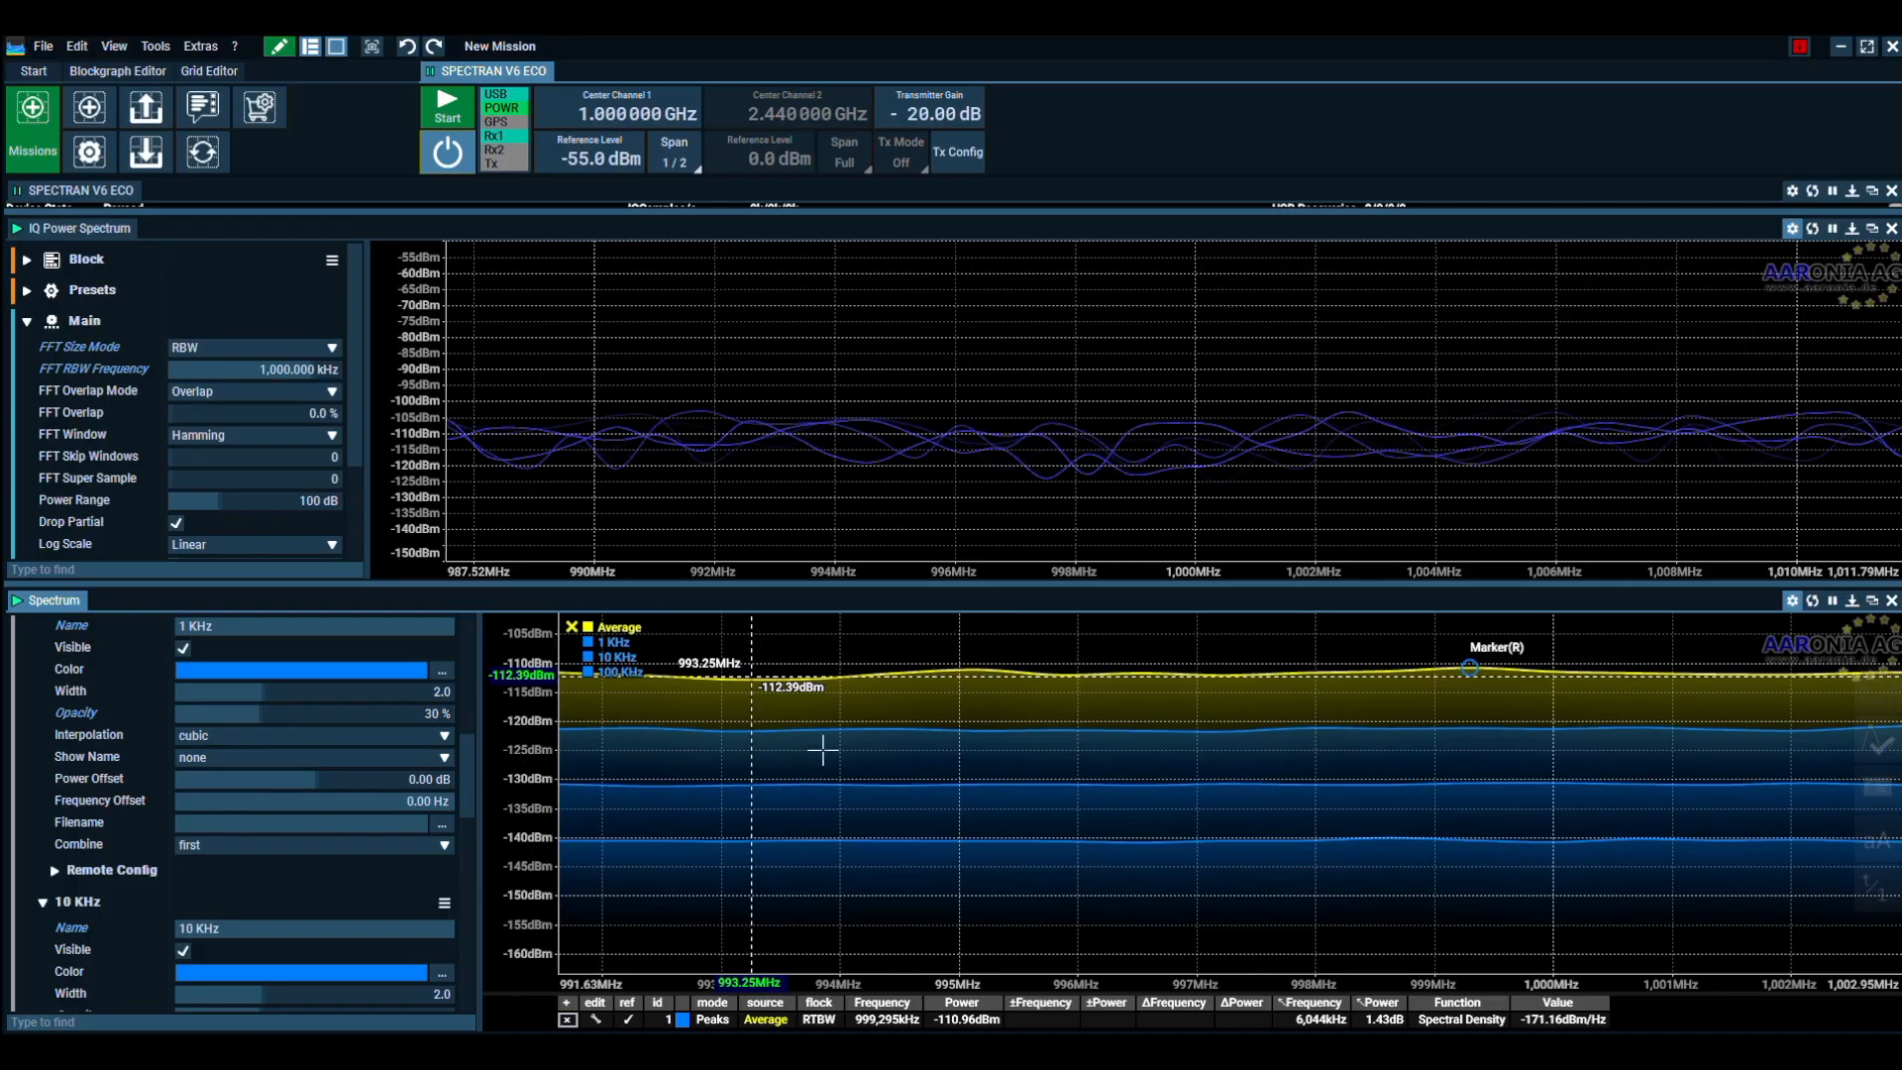
{"action": "left_click", "coordinate": [235, 758]}
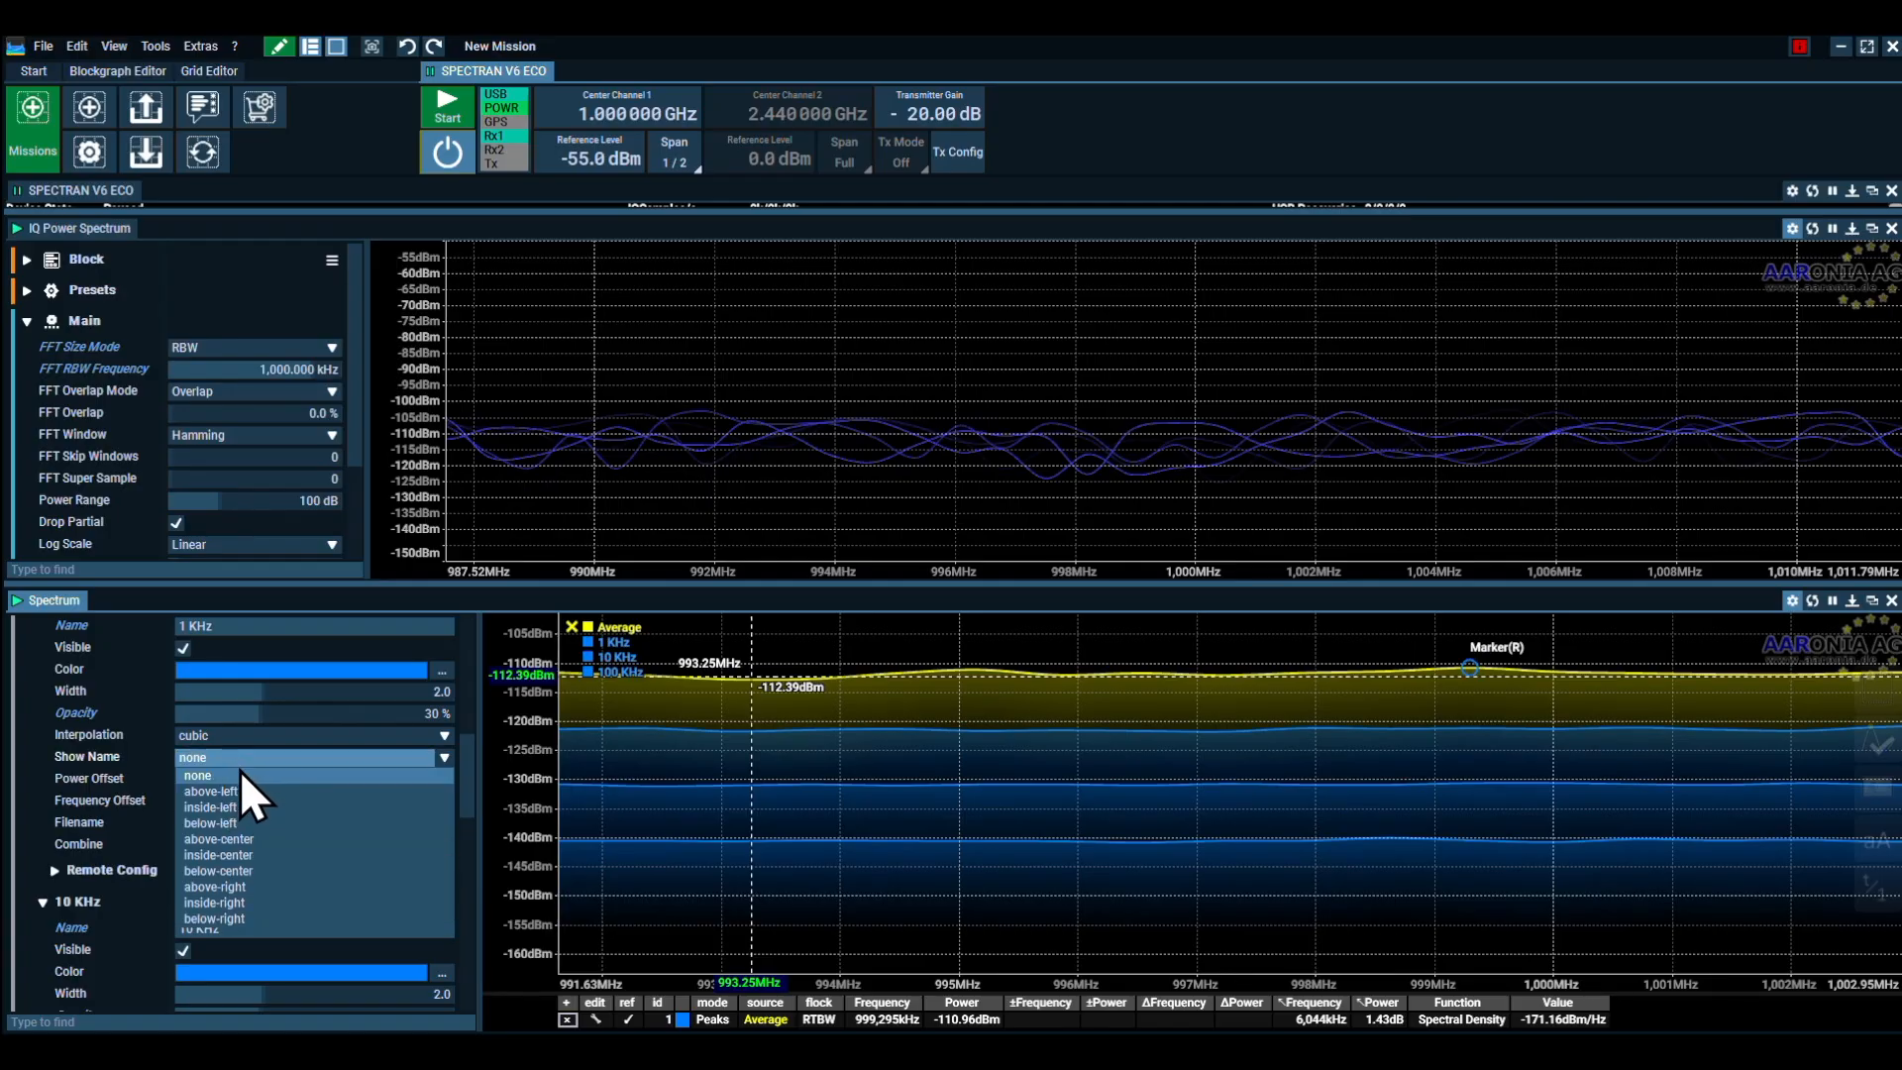
{"action": "left_click", "coordinate": [217, 842]}
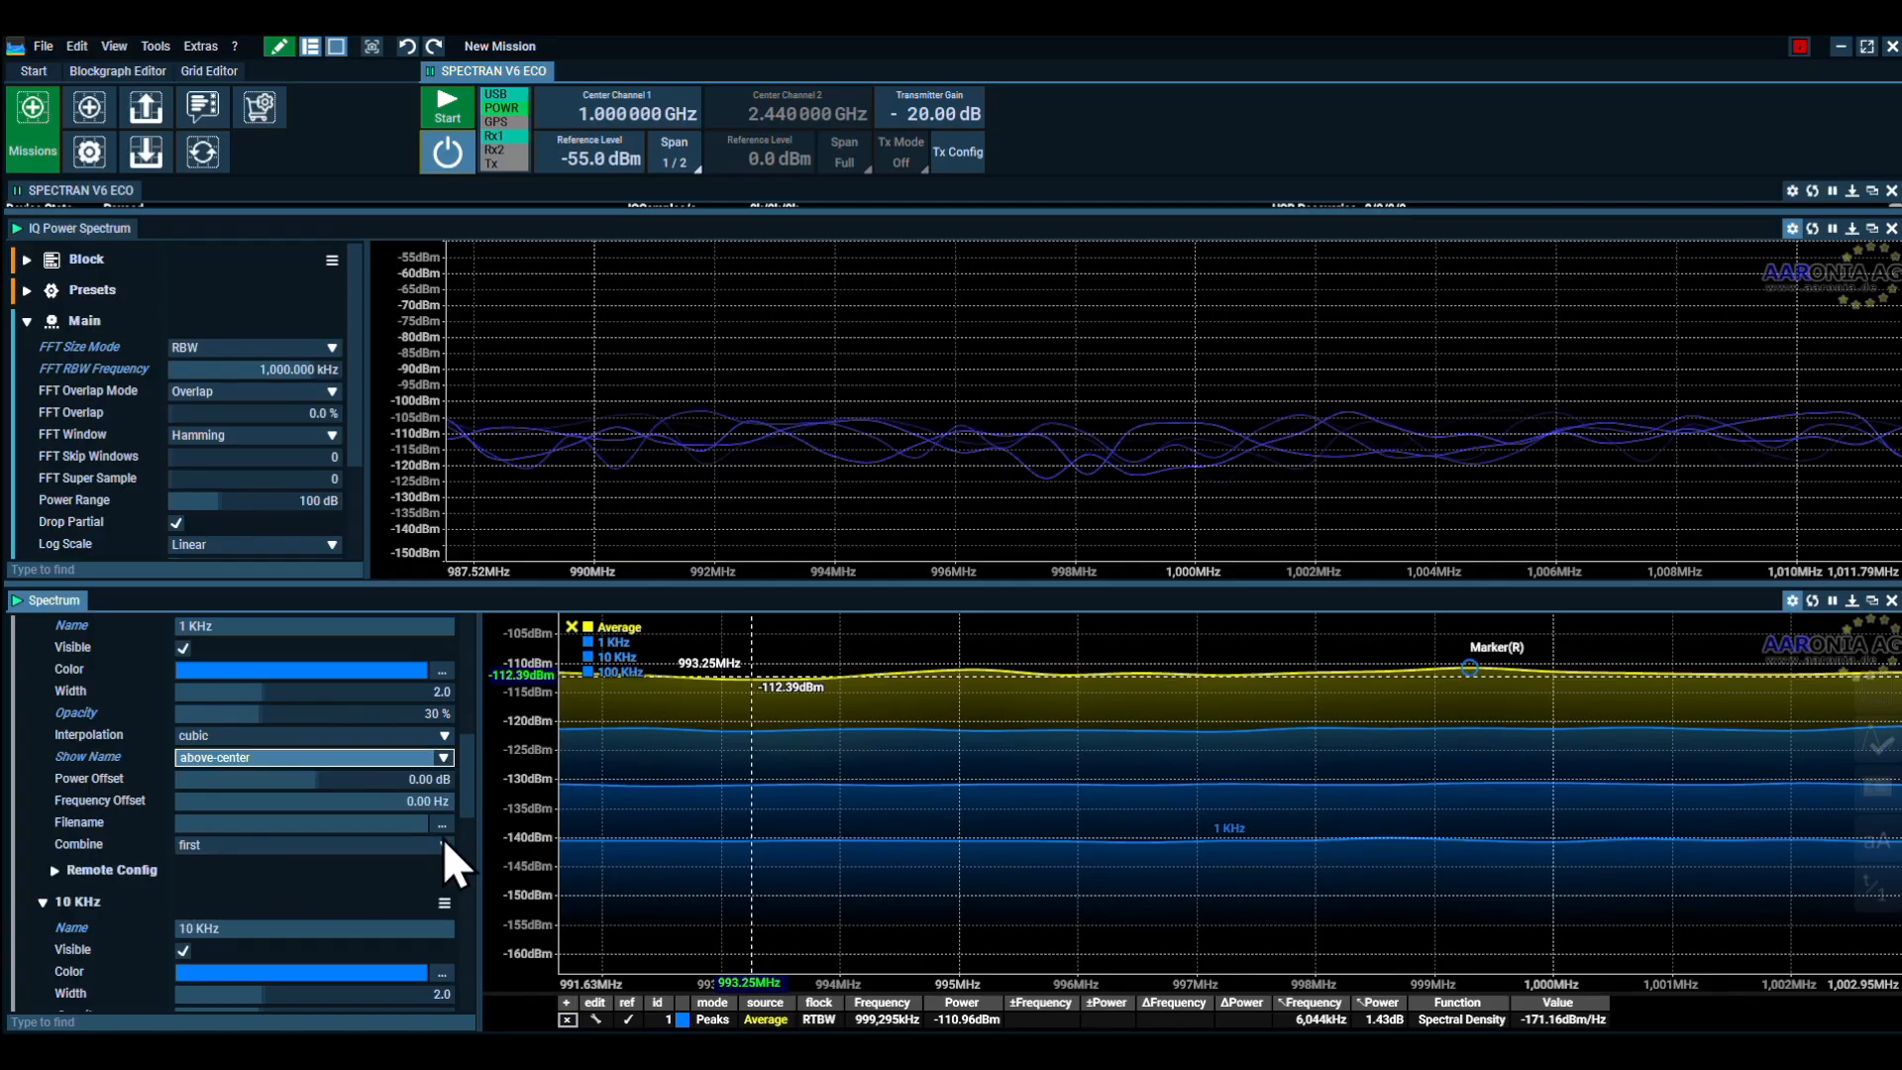
{"action": "scroll", "coordinate": [466, 807], "scroll_direction": "down", "scroll_amount": 6}
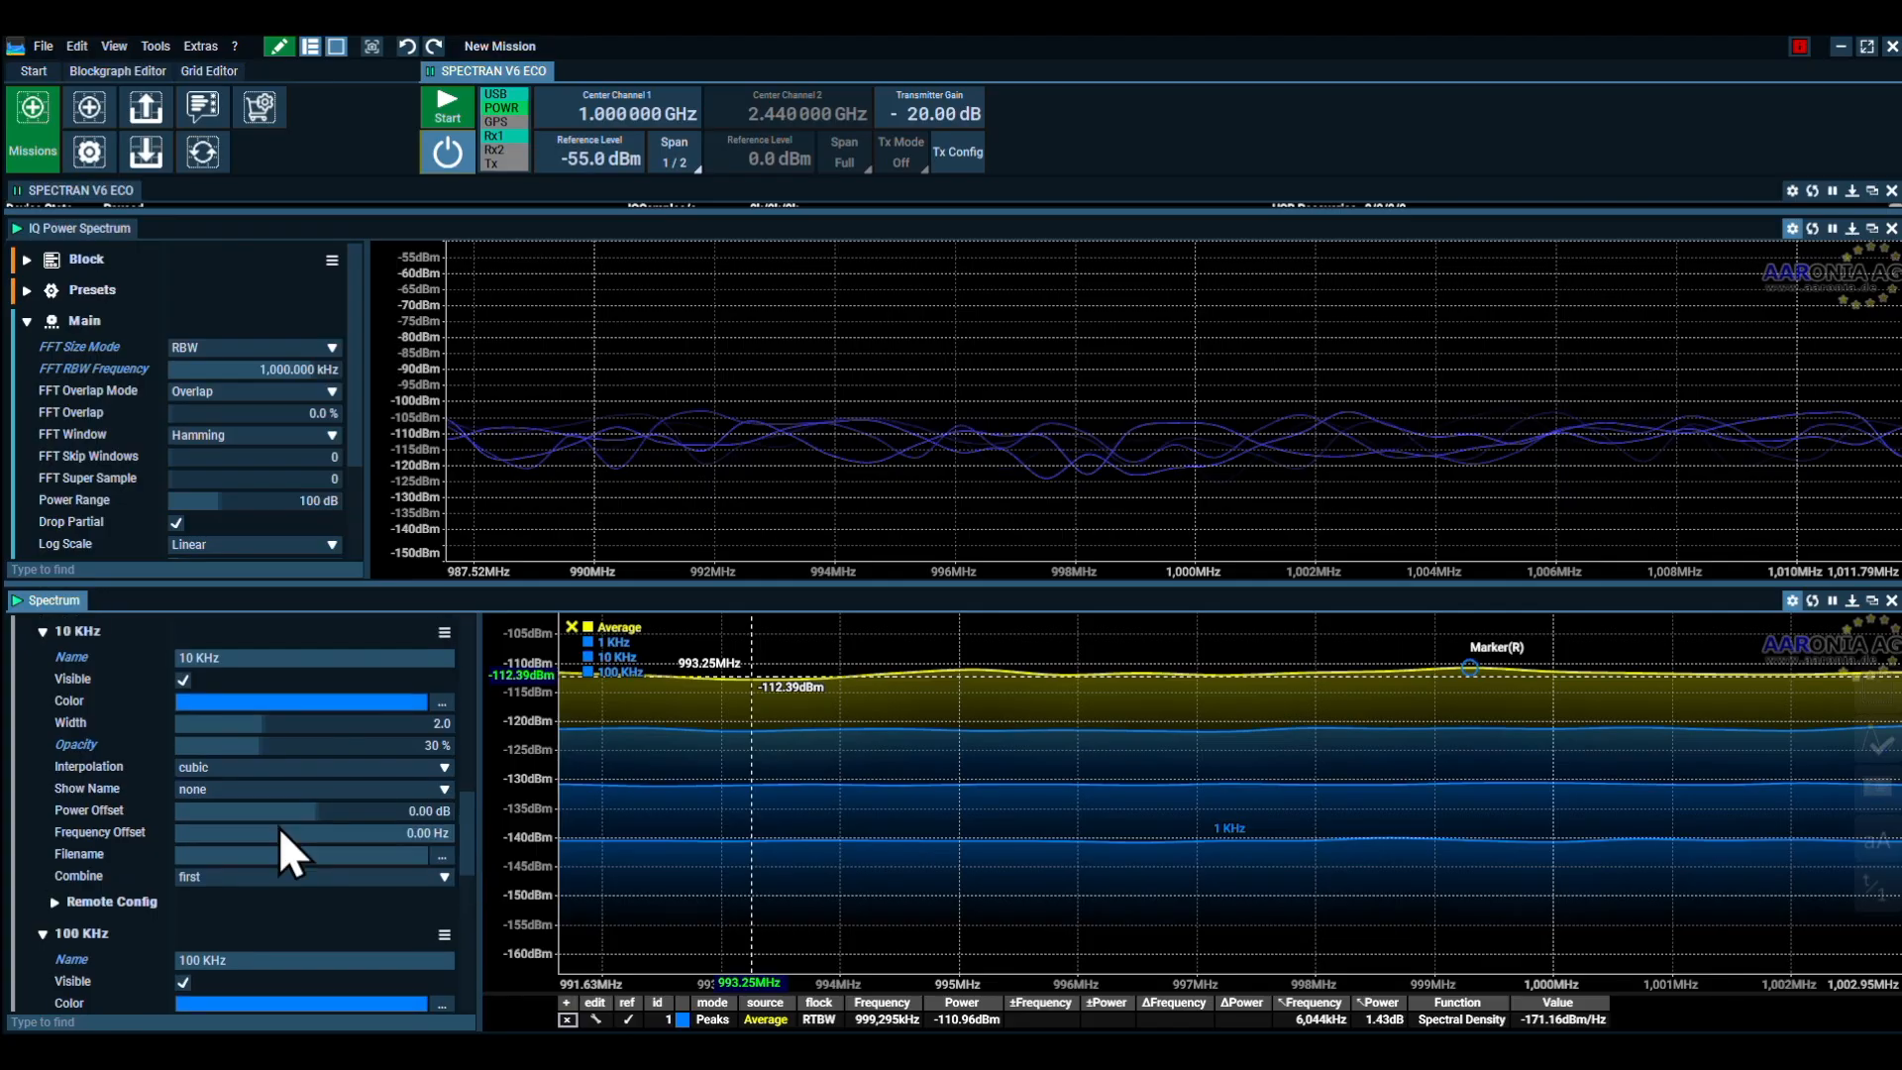